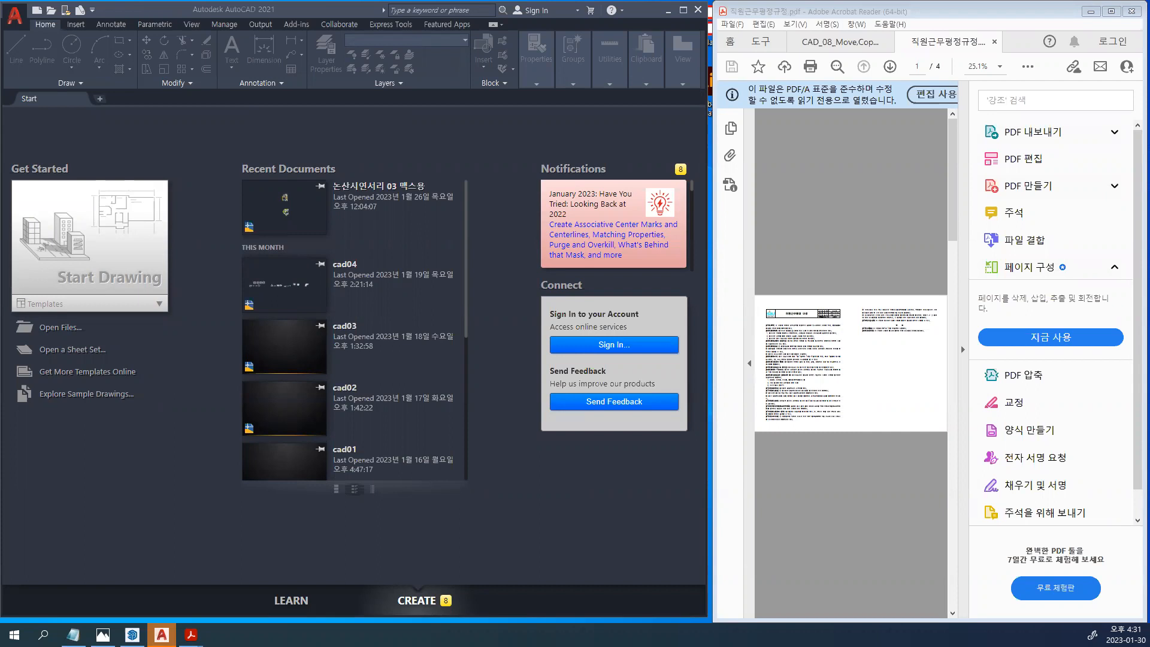
Start a new drawing, close the second PDF document, and bring up the Move, Copy exercise page in CAD_08_Move,Copy.pdf
click(87, 252)
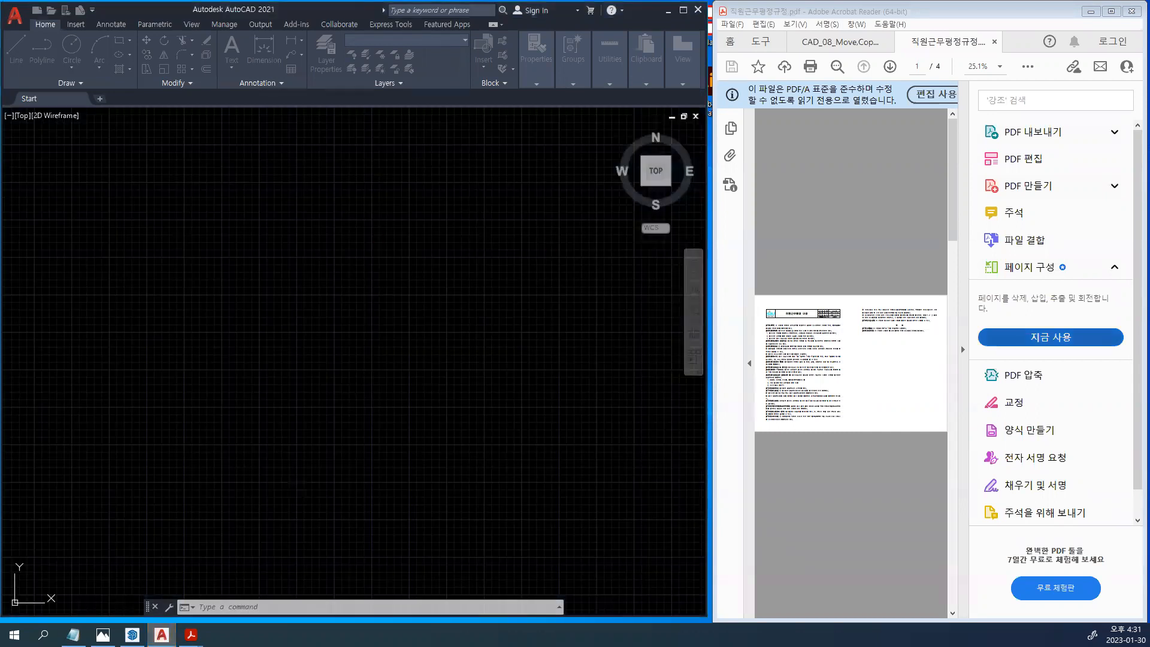
click(994, 42)
scroll(978, 278, down, 10)
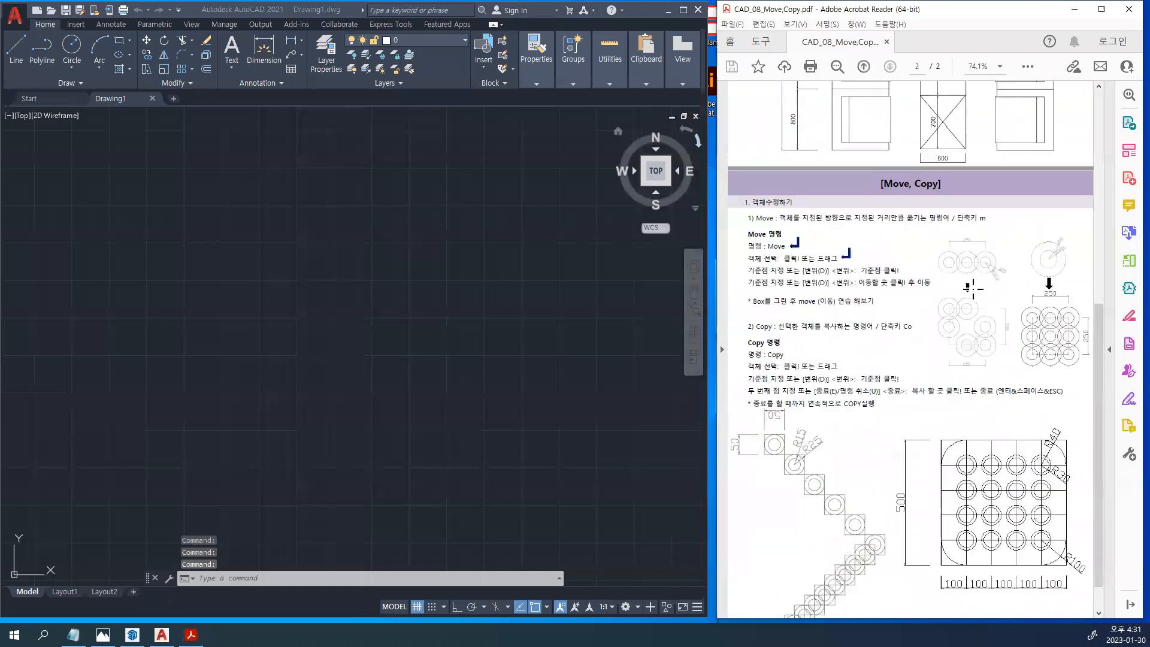
Switch to Notepad, shorten its window to uncover the exercise PDF, and write the heading "복사하기"
click(73, 635)
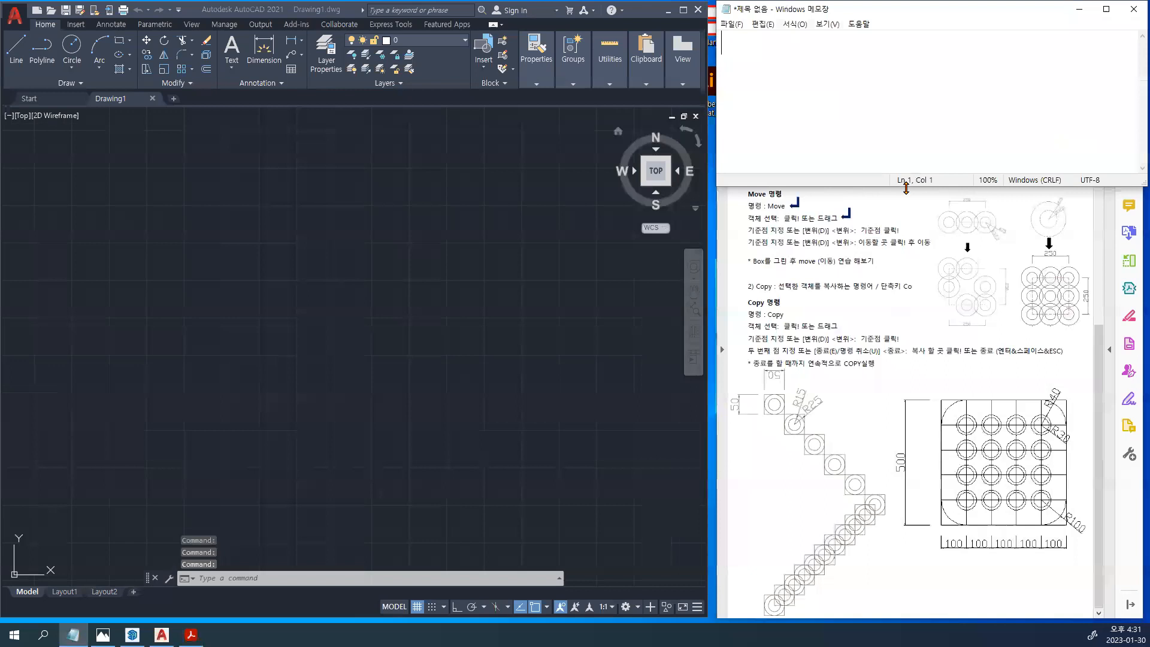
drag(905, 187, 907, 126)
key(Return)
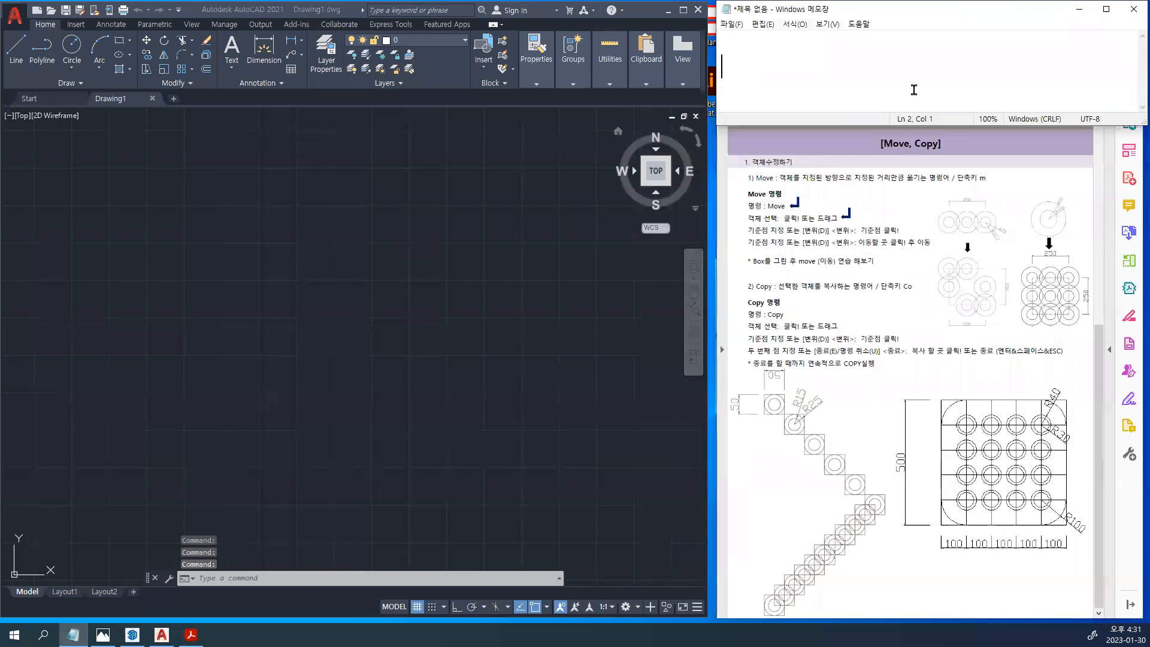
key(BackSpace)
text(복사하기)
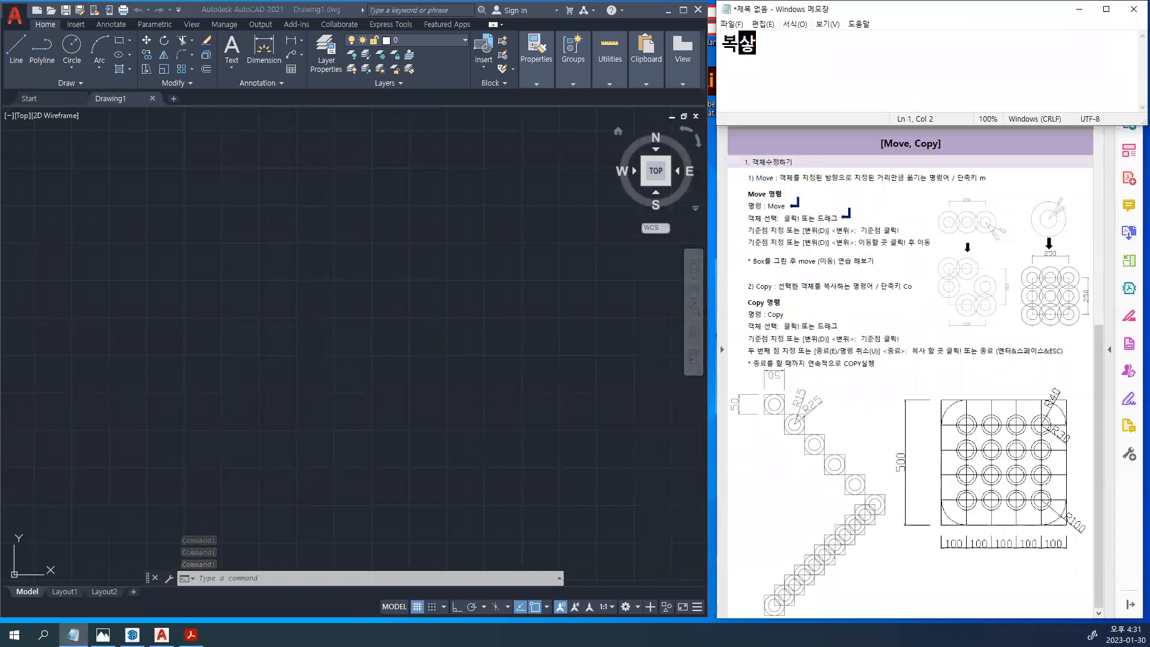
Set up note lines numbered 1 and 2 below the heading, and complete the first as "1.오스냅을 활용한 복사"
key(Return)
text(1.2)
key(Return)
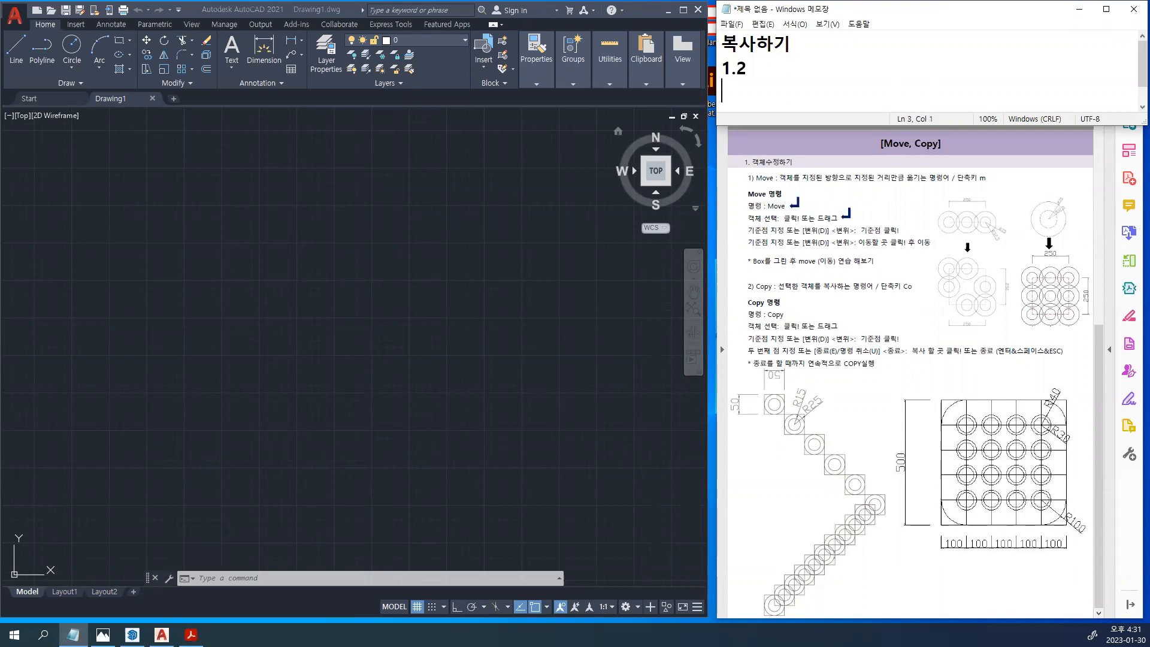
key(BackSpace)
key(BackSpace)
key(Return)
text(2.)
key(Up)
text(오스ㅂ)
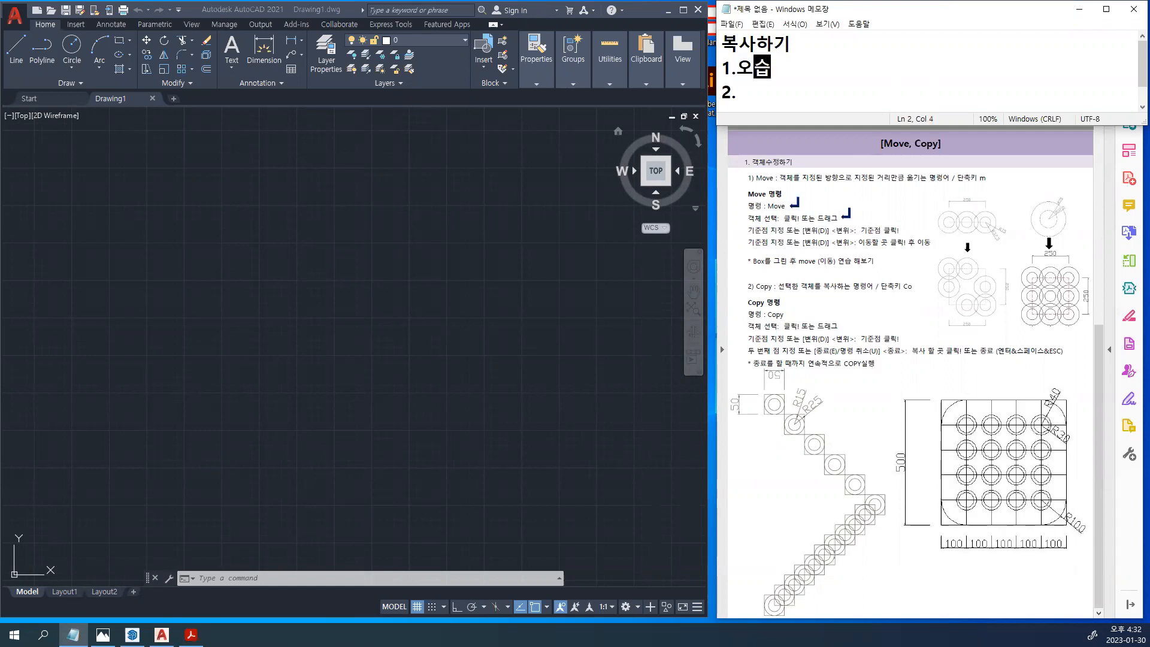
key(BackSpace)
text(냅을 ㅎ)
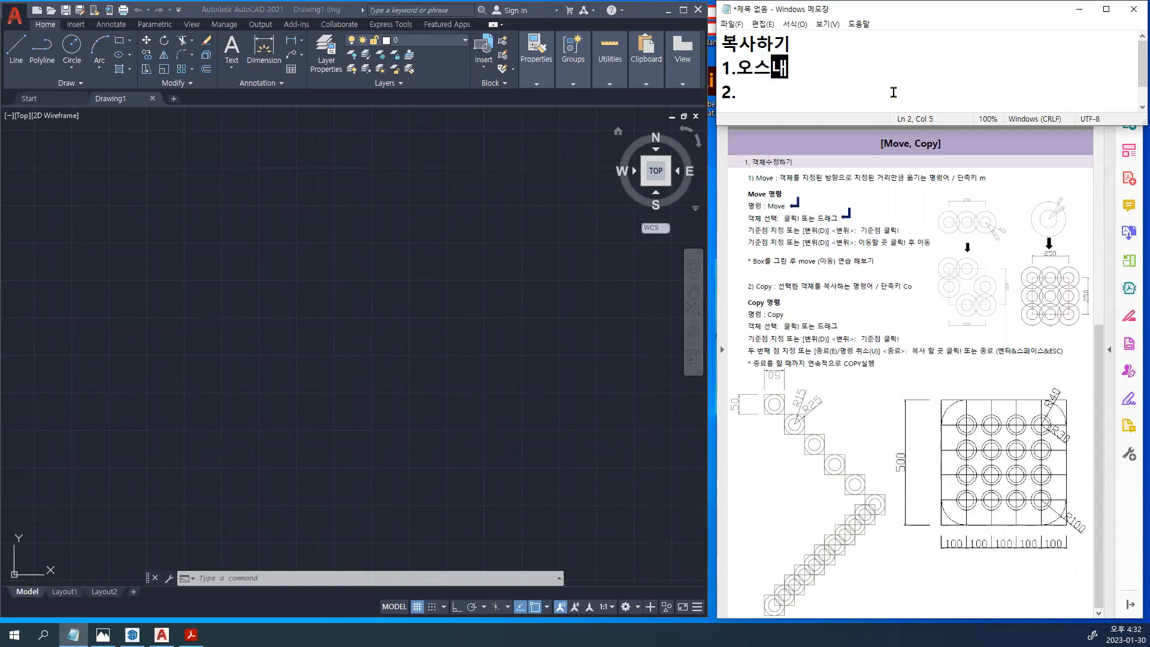
text(활용한 복사)
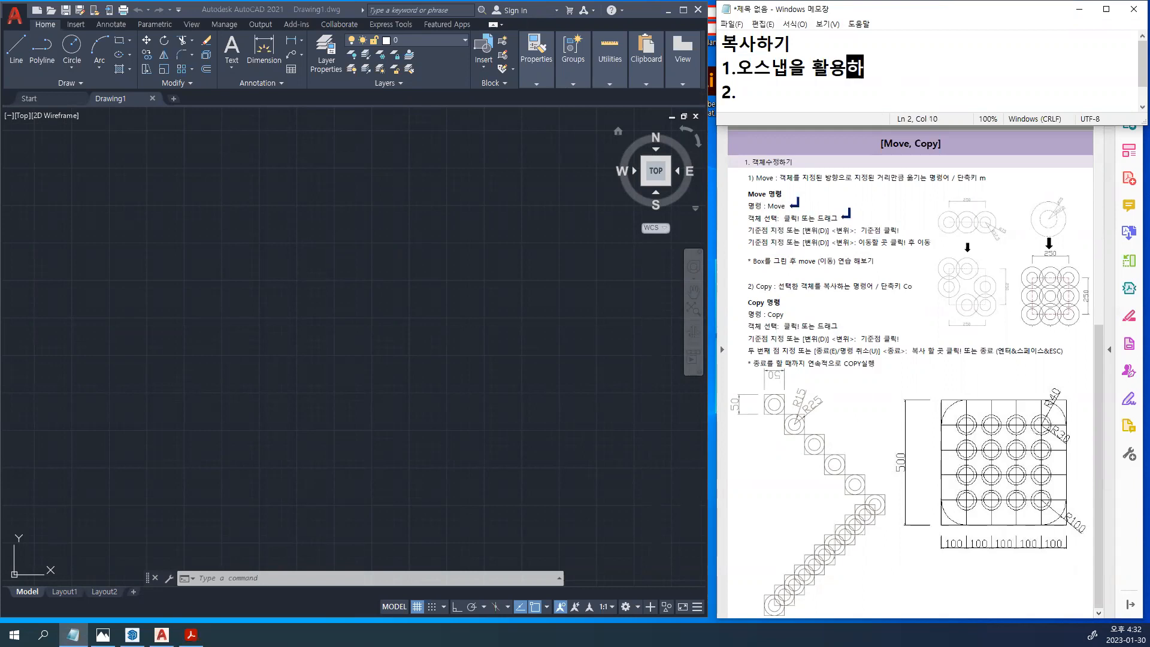
Complete the second note line as "2.정확한 수치를 활용한 복사"
click(893, 91)
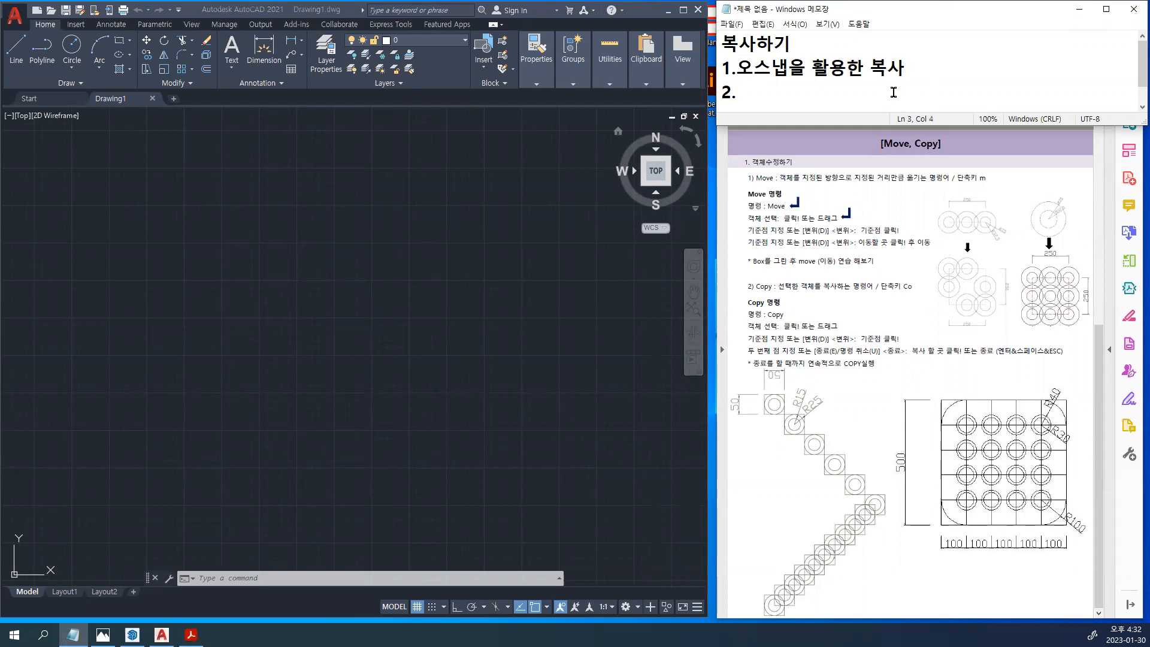
text(정확하한 수칠)
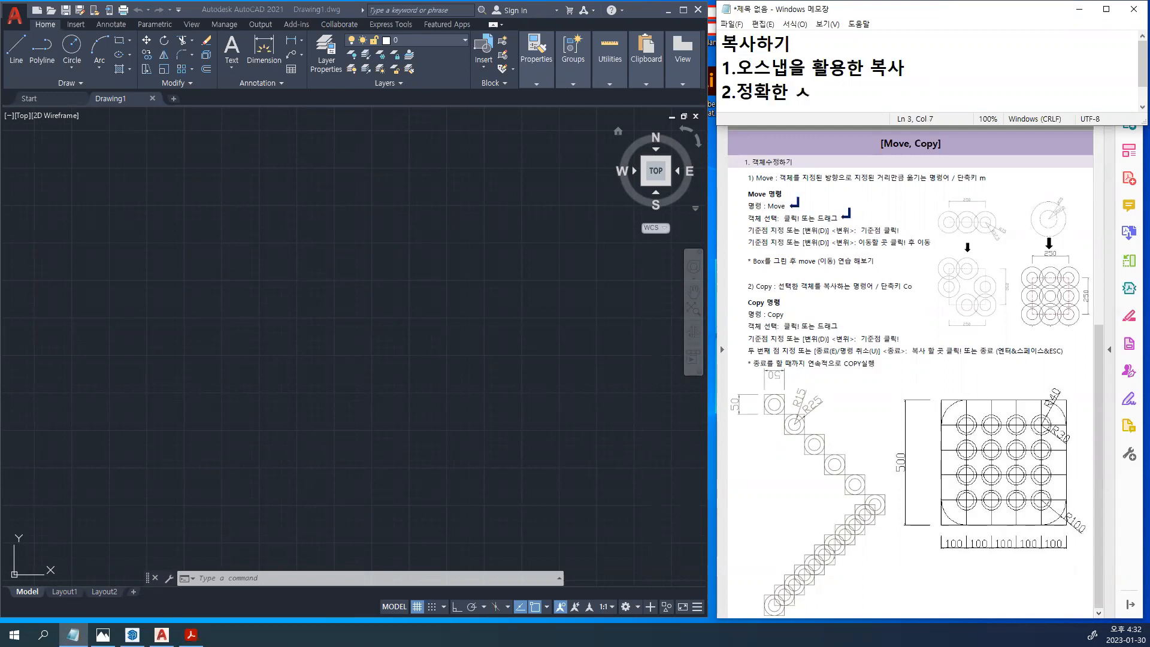
text(를 활용한 복사)
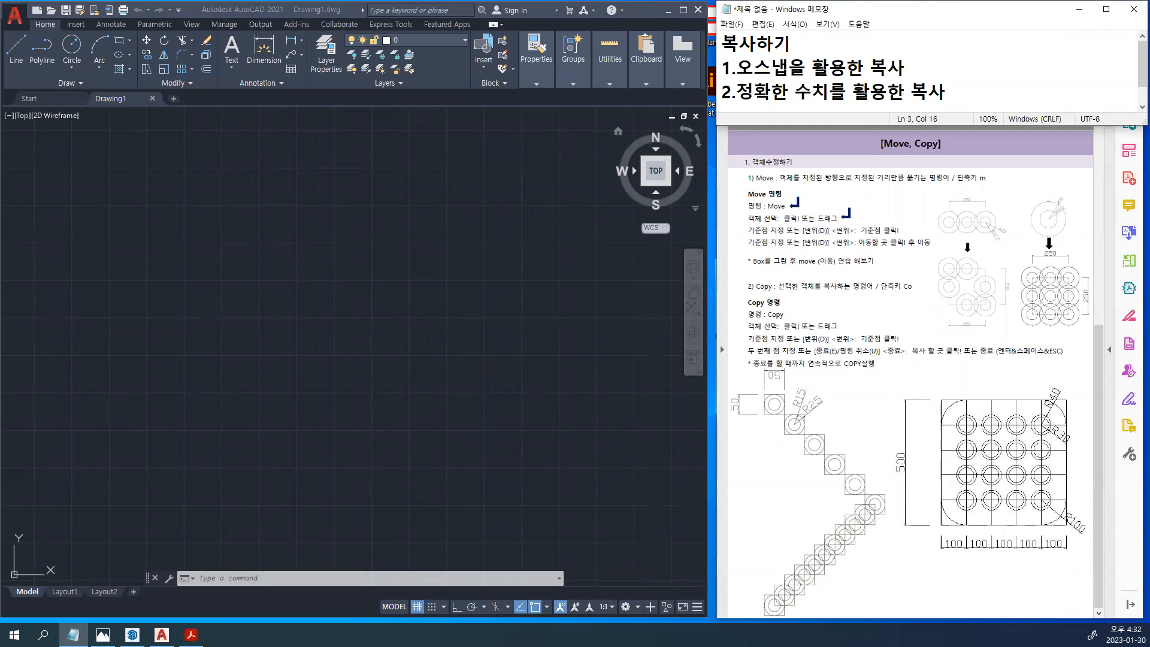
key(Return)
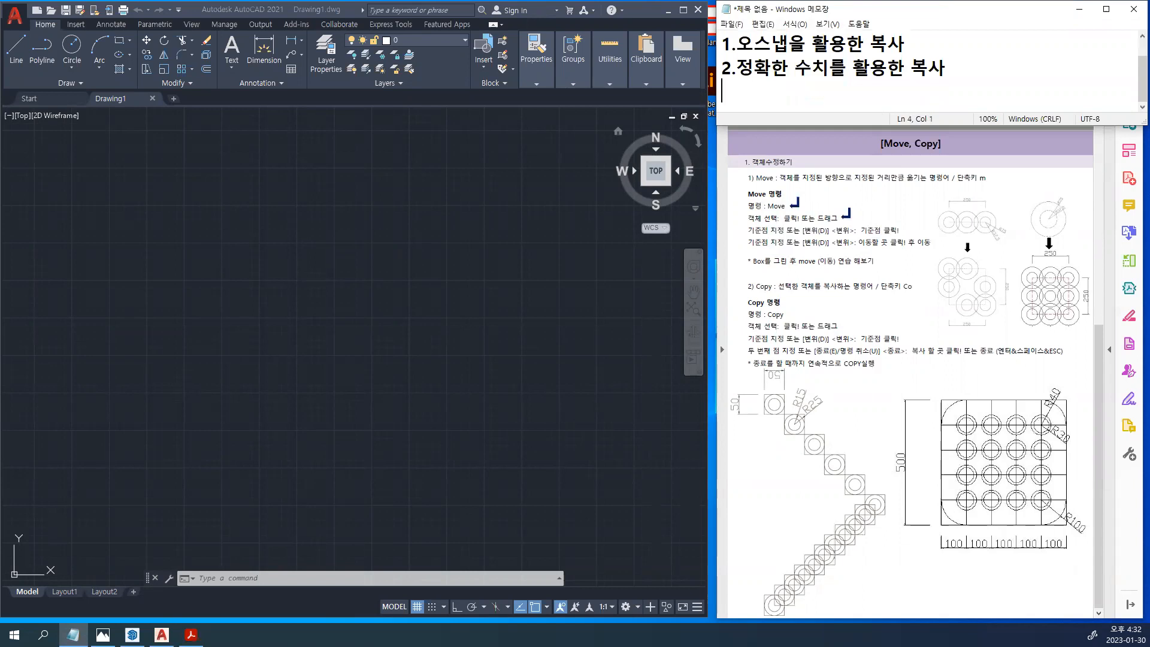
key(BackSpace)
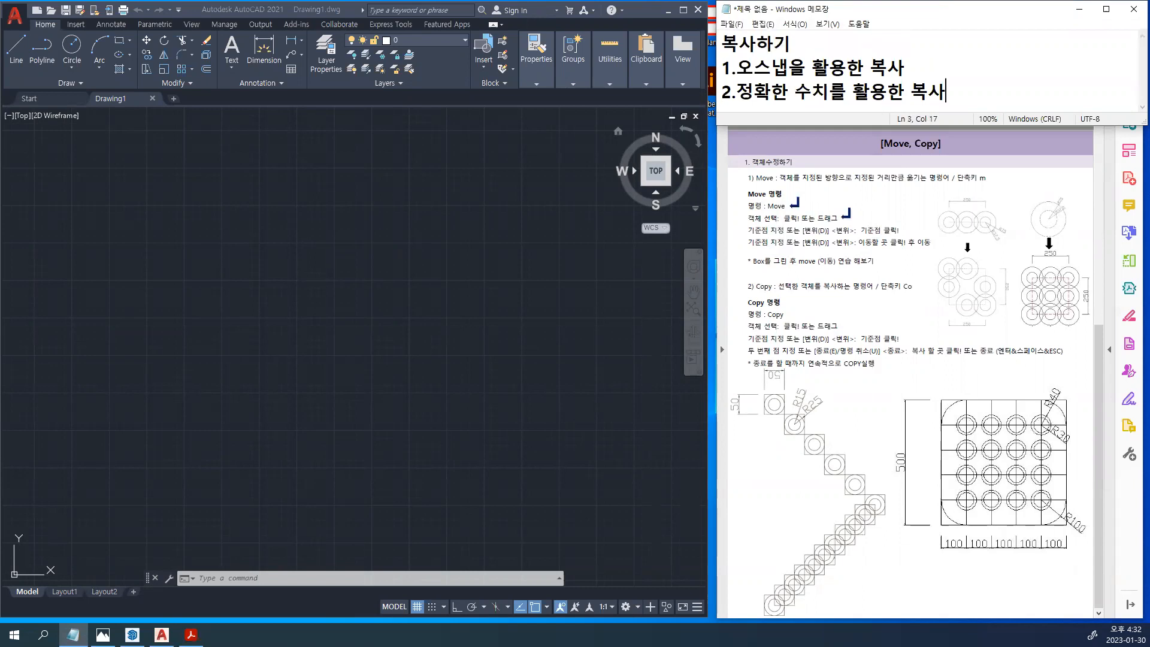
Switch to AutoCAD and review the enabled Object Snap modes in Drafting Settings, keeping them as they are
click(516, 386)
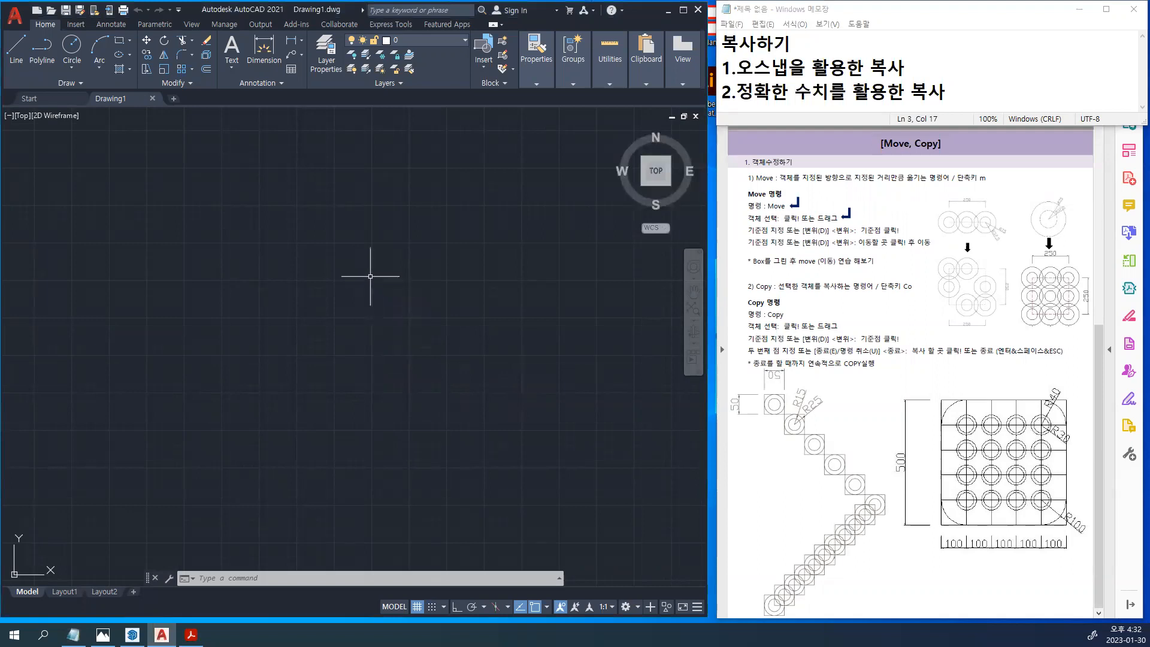
shift+right_click(364, 187)
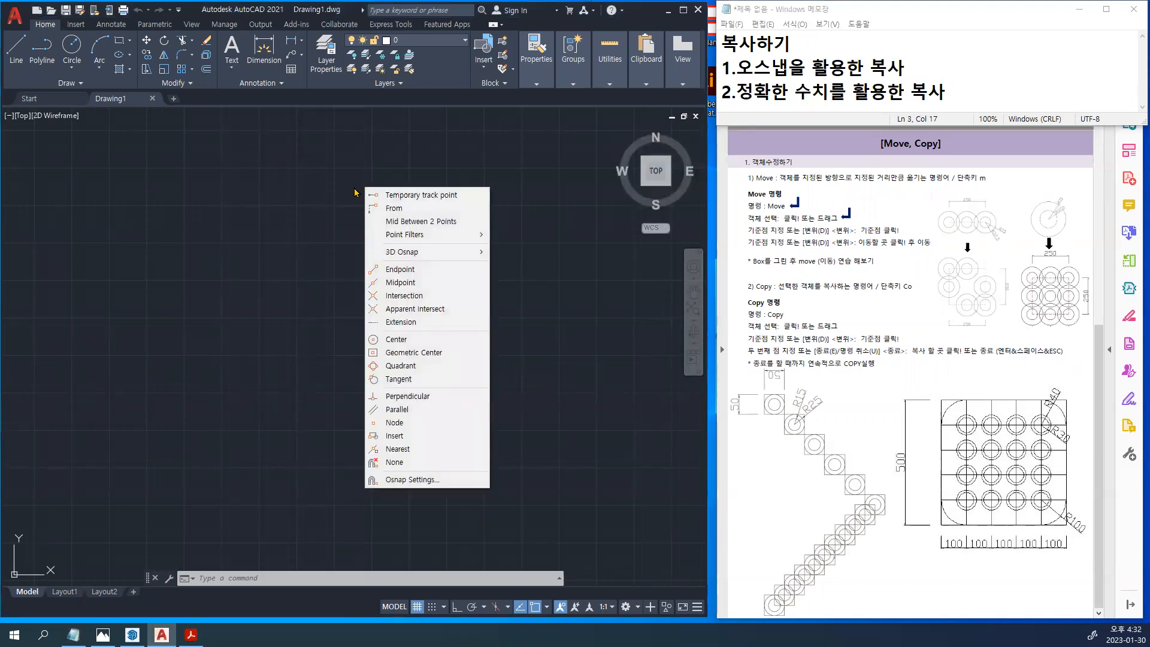
click(457, 480)
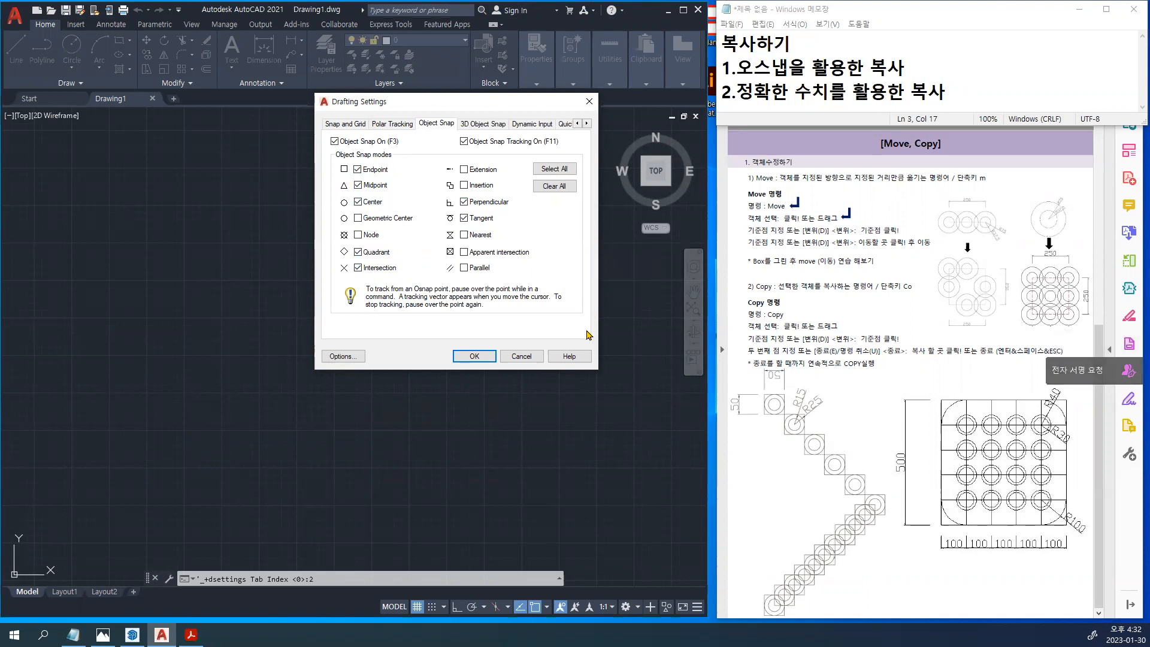
click(475, 356)
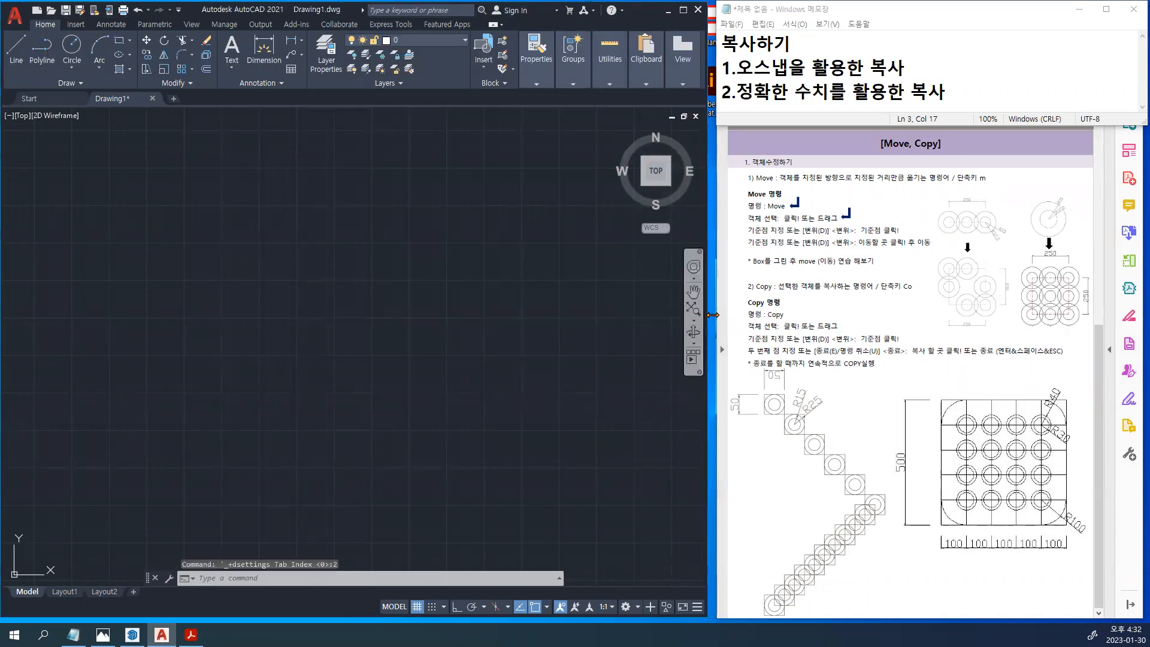
Widen the Acrobat Reader window slightly and enlarge the 500-unit grid-and-circles exercise, keeping the Notepad notes in front
drag(713, 314, 705, 315)
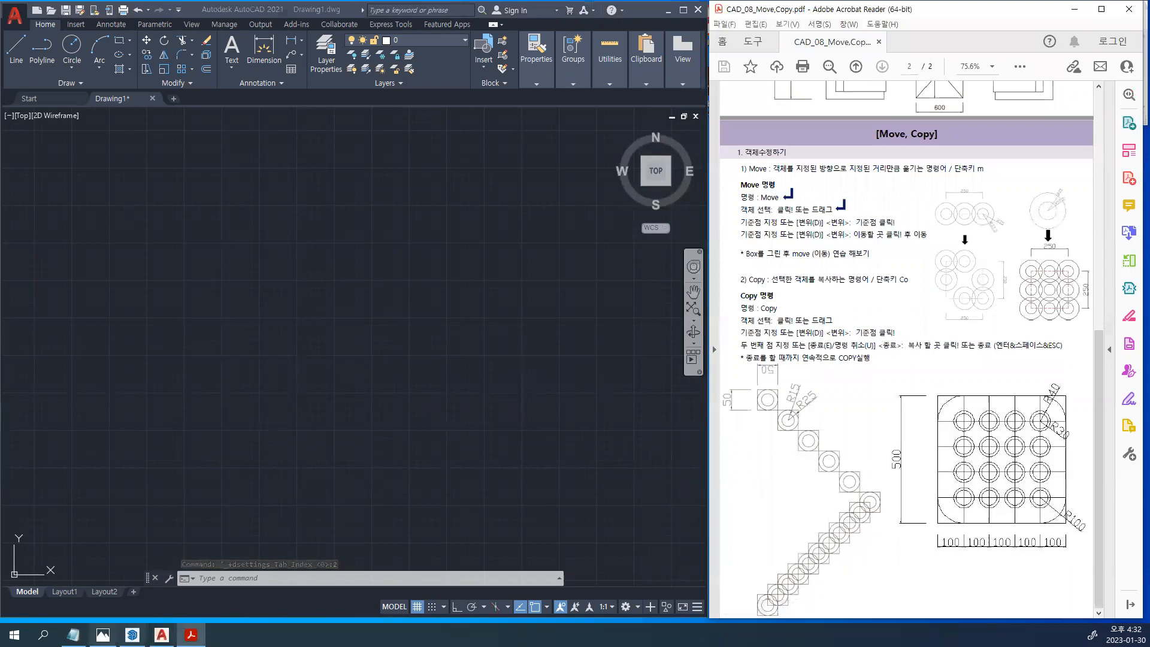
click(73, 635)
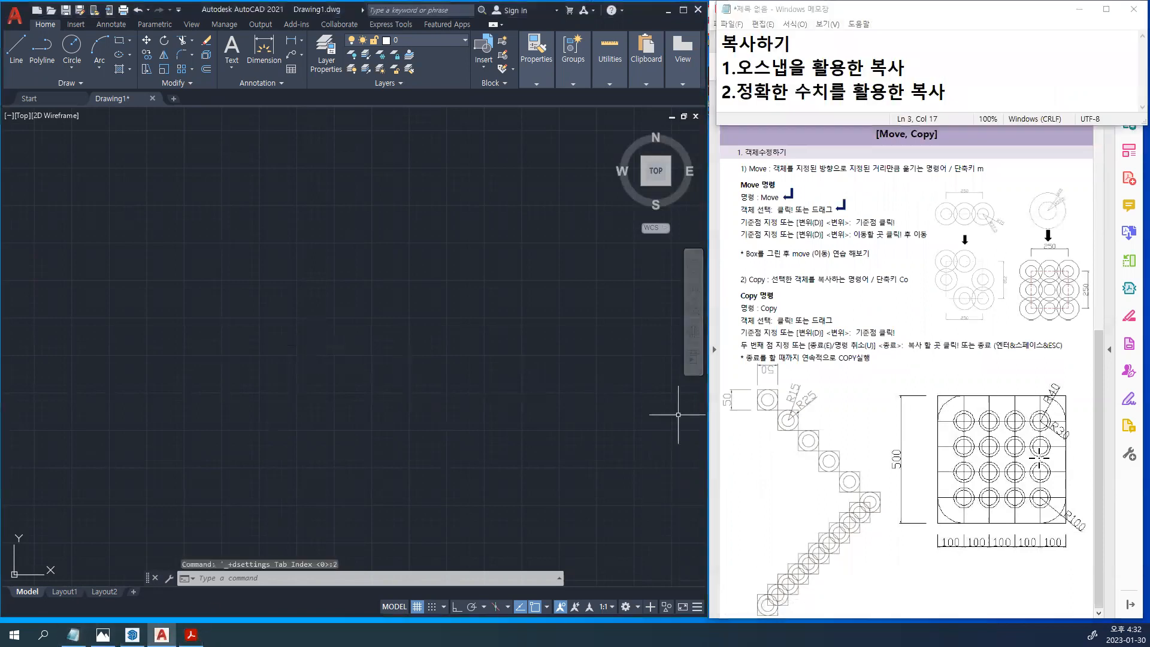
scroll(1033, 499, up, 3)
click(934, 456)
ctrl+scroll(996, 503, up, 3)
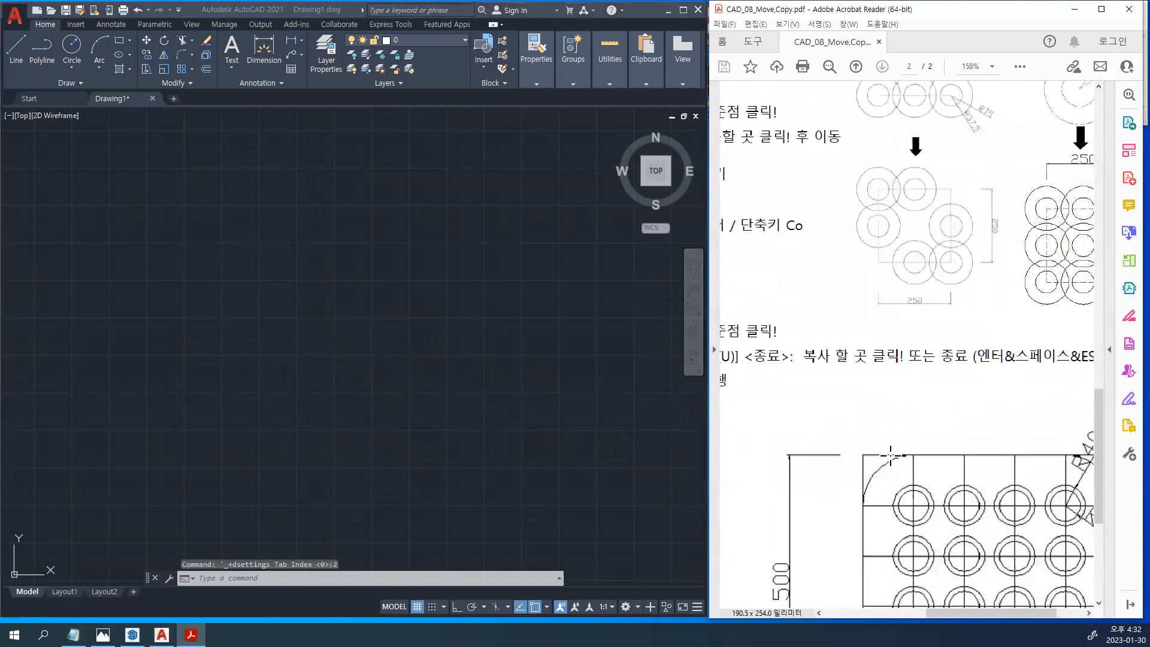
scroll(890, 456, down, 4)
drag(1011, 613, 1030, 616)
click(73, 635)
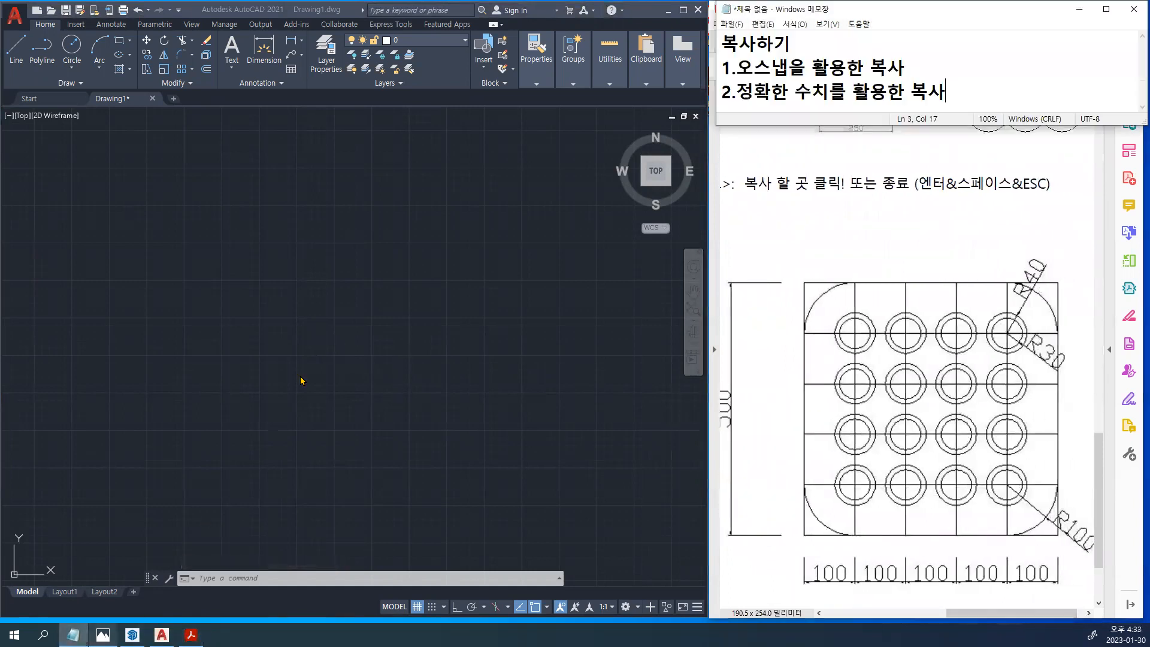
Switch to AutoCAD and draw a 500 by 500 rectangle in the empty drawing
click(301, 380)
text(re)
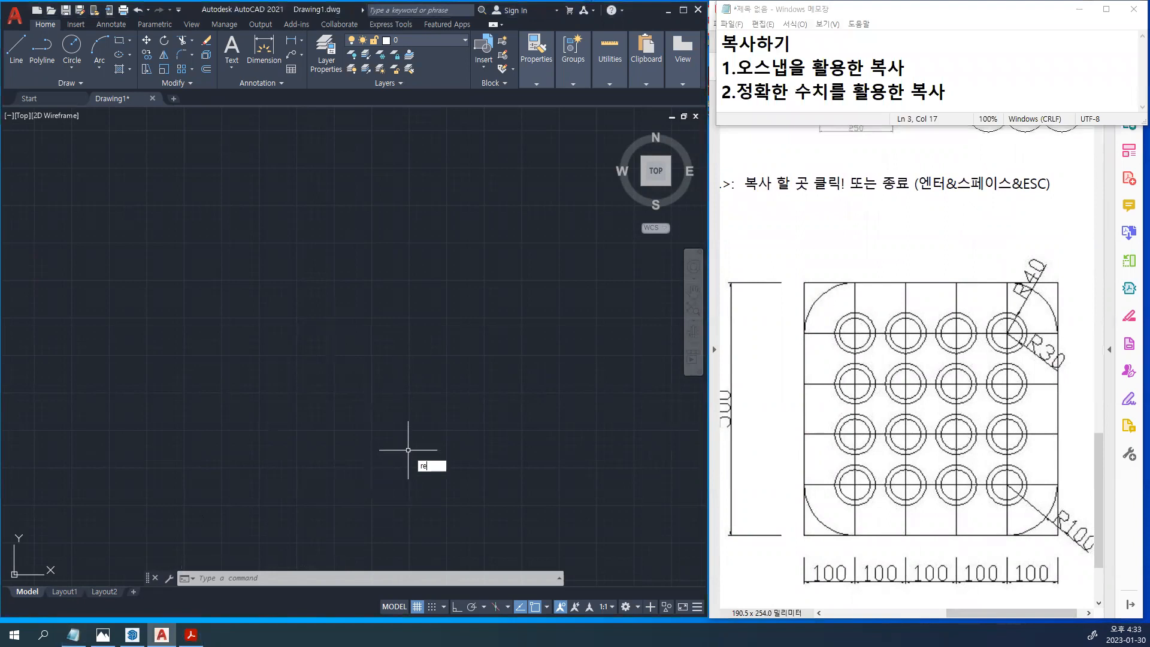
text(c)
key(Return)
click(408, 450)
text(@786.2272)
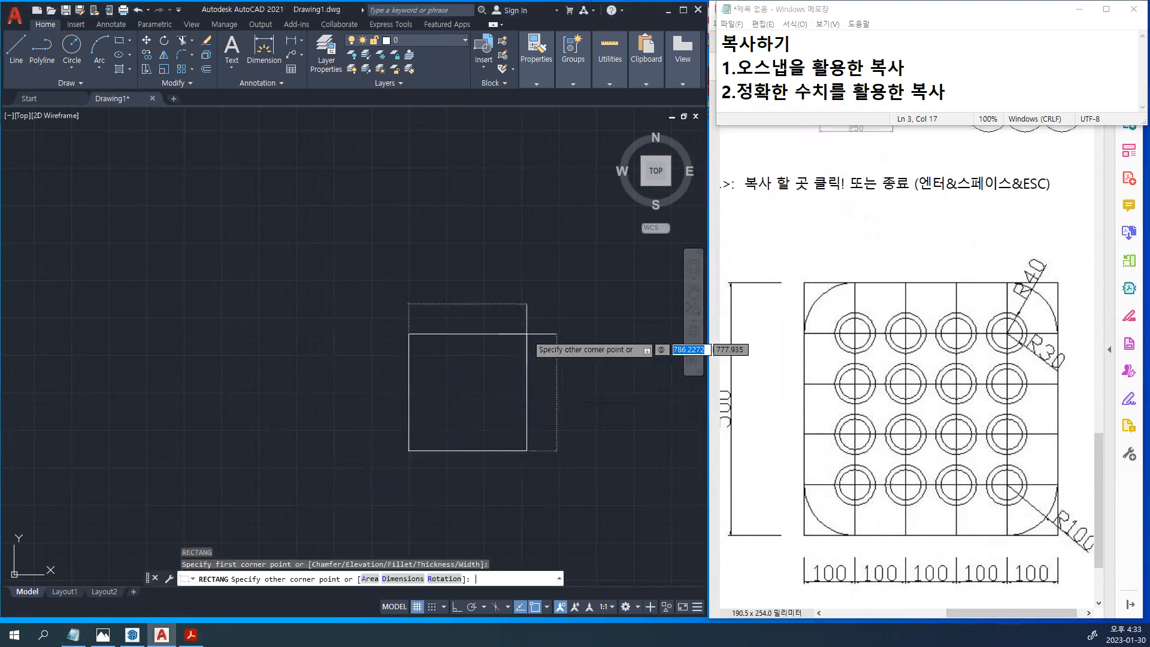
text(500)
key(Tab)
text(500)
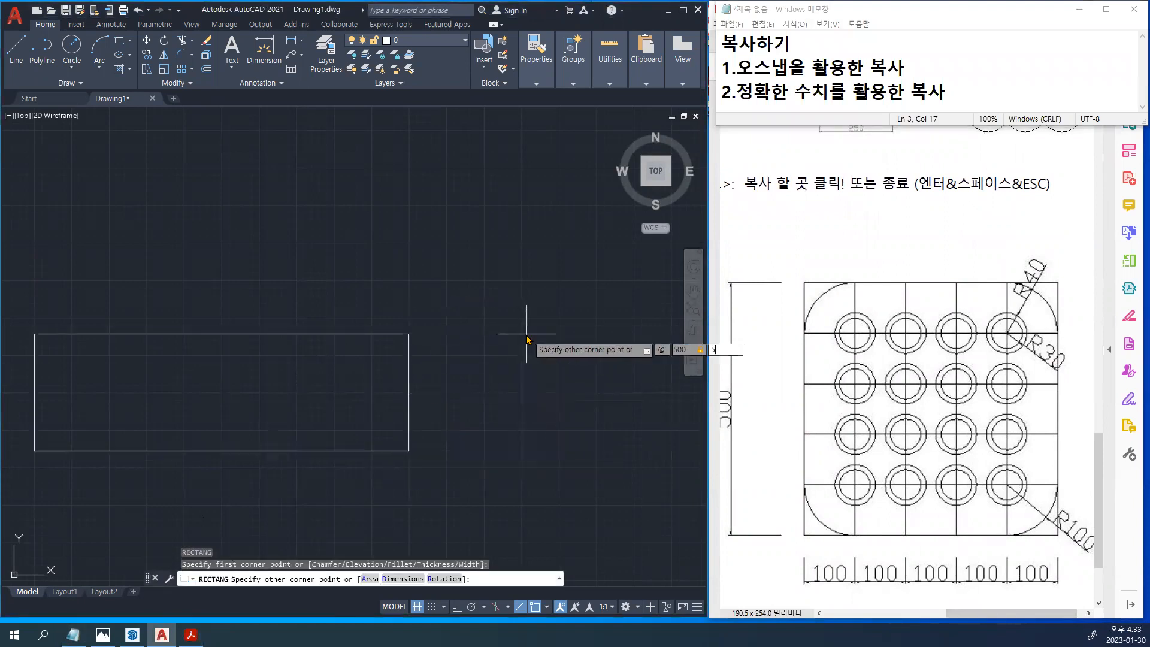
key(Return)
Explode the 500 by 500 rectangle into separate lines
scroll(457, 437, up, 4)
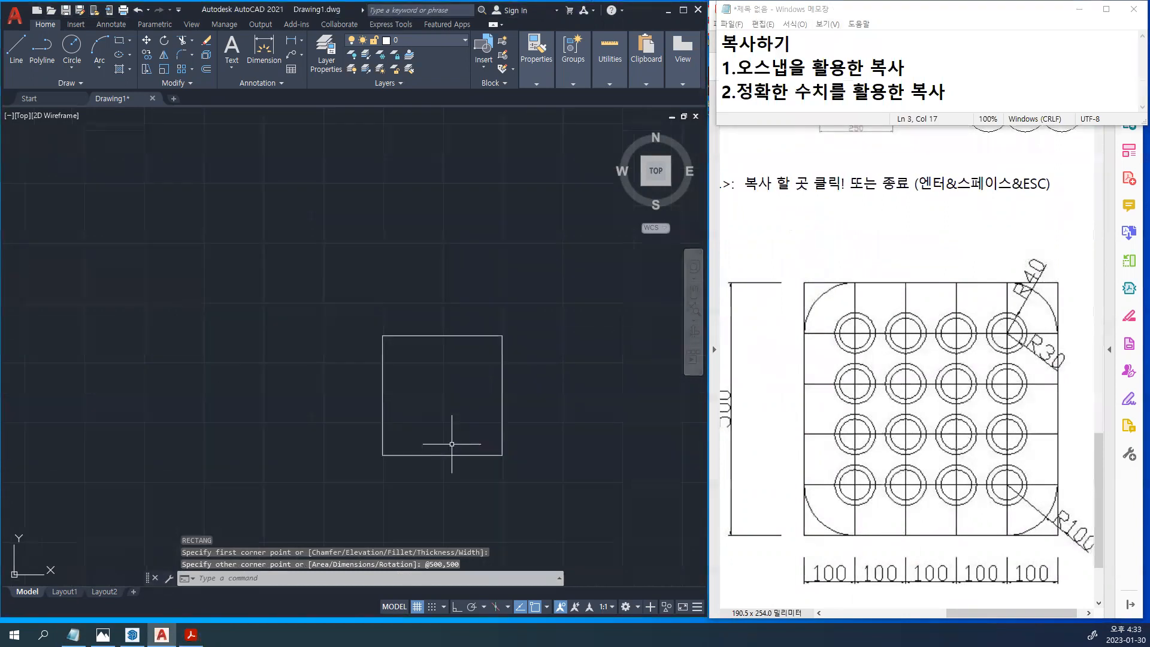
middle_drag(431, 442, 412, 426)
text(x)
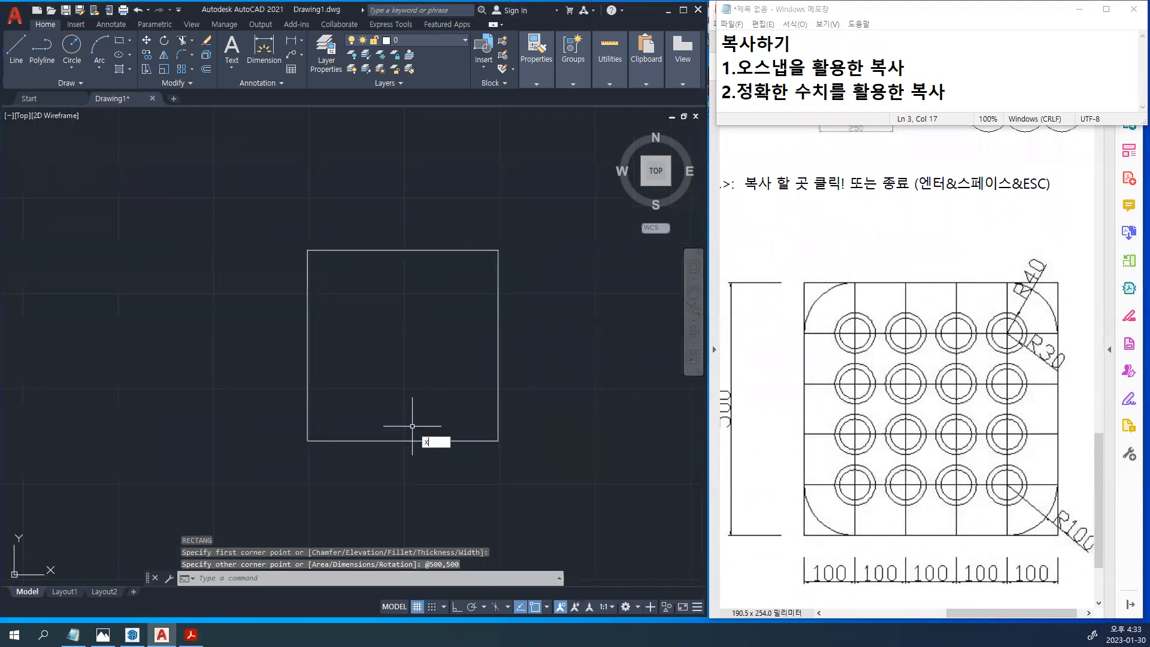
key(Return)
click(434, 439)
key(Return)
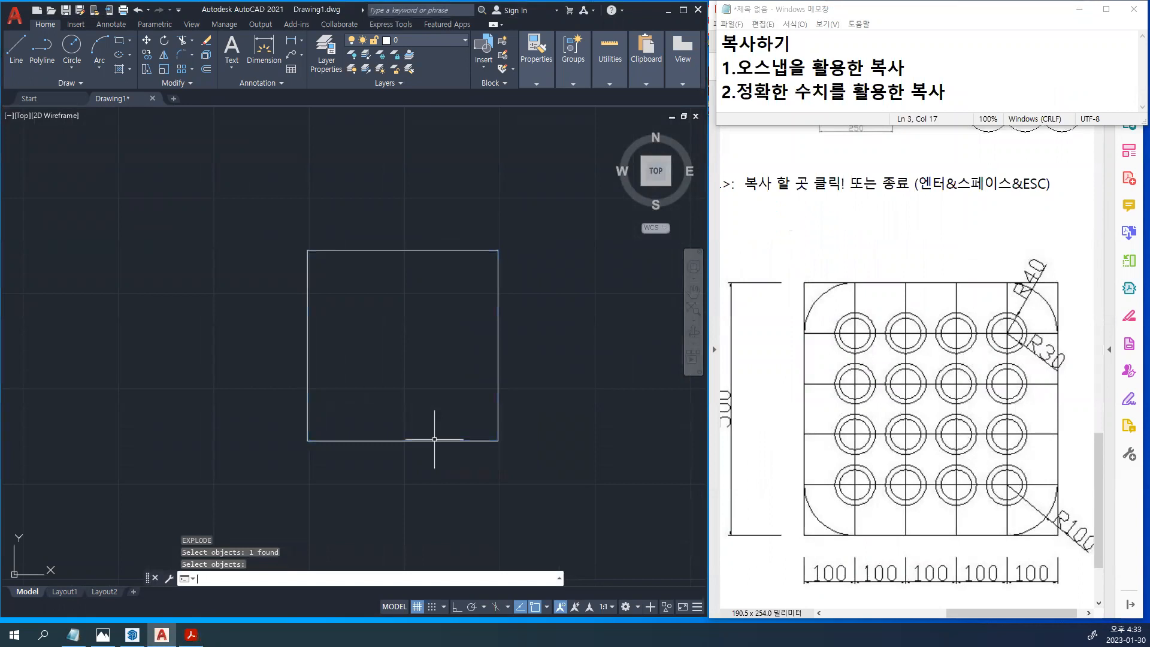
Offset the square's bottom edge upward four times at 100 spacing to make the horizontal grid lines
text(o)
key(Return)
text(160)
key(Return)
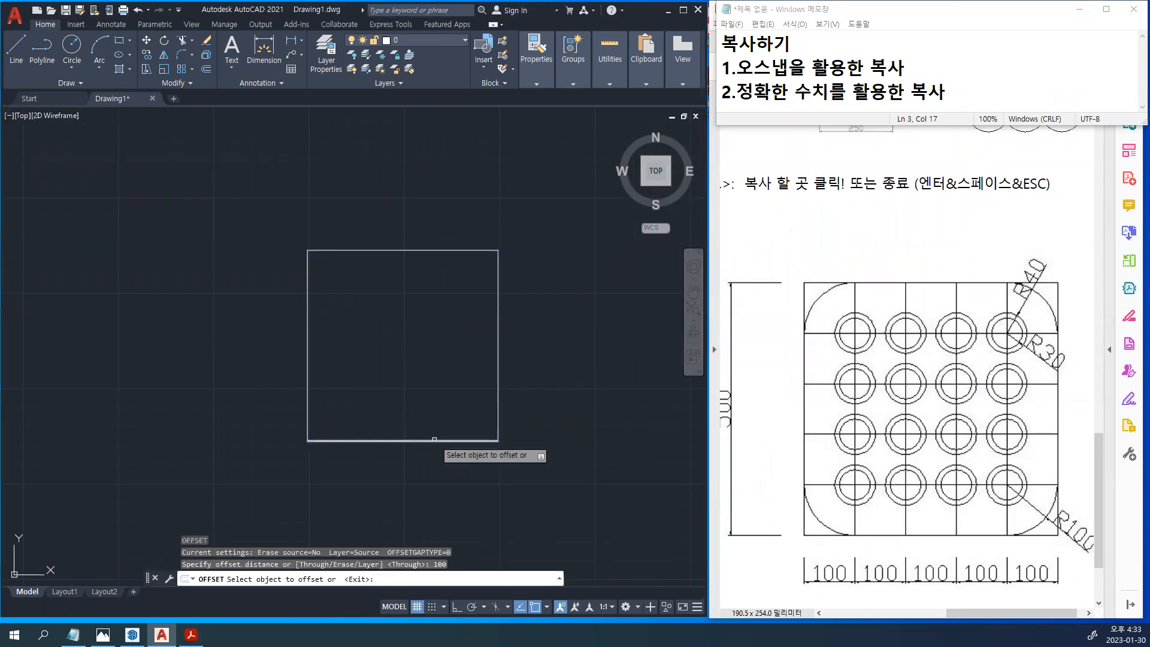
click(434, 440)
click(440, 412)
click(434, 403)
click(439, 386)
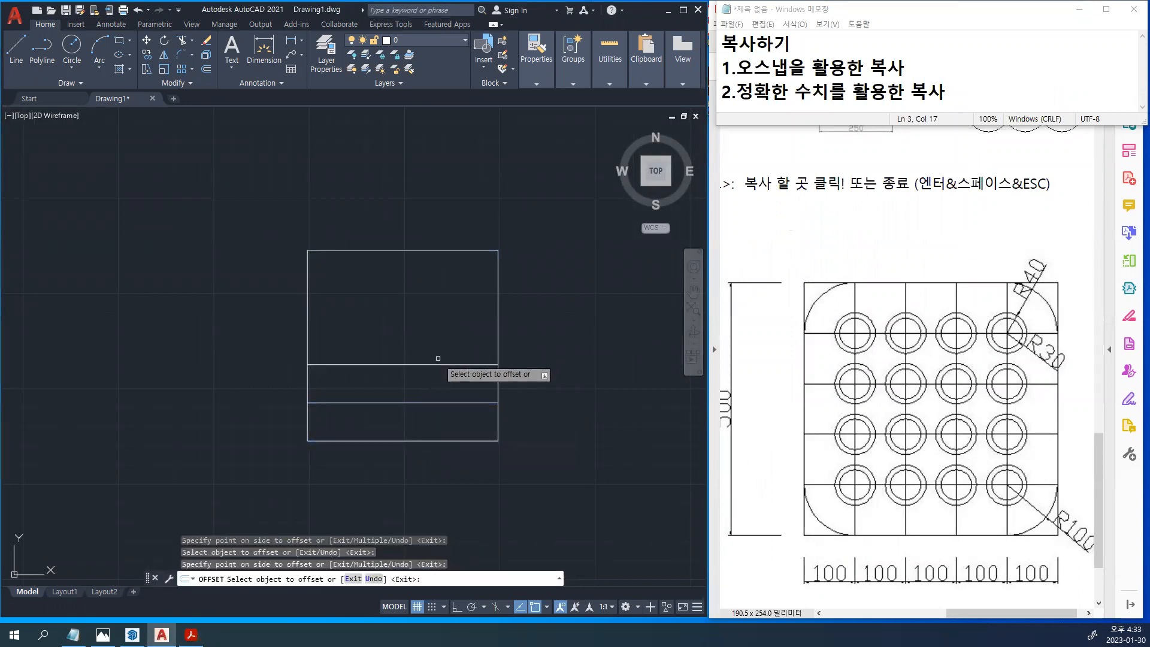
click(433, 365)
click(433, 328)
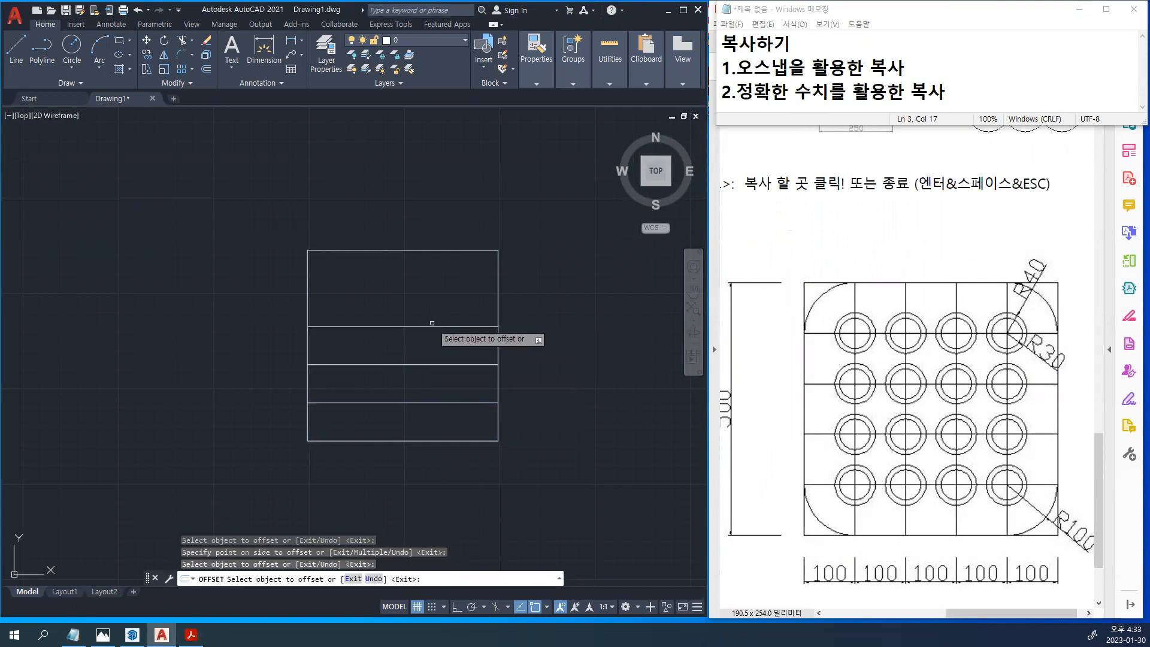
click(411, 326)
click(377, 296)
Offset the square's left edge to the right four times at 100 spacing to make the vertical grid lines
click(307, 307)
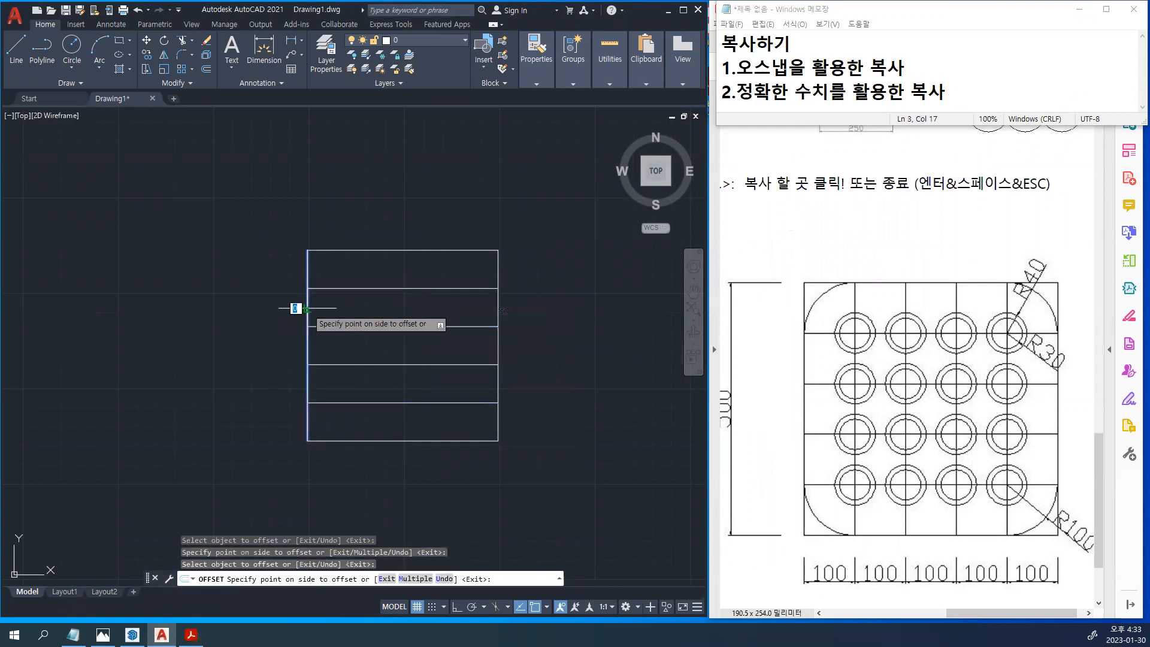
click(347, 307)
click(346, 308)
click(418, 308)
click(384, 317)
click(433, 316)
click(422, 317)
click(446, 320)
key(Return)
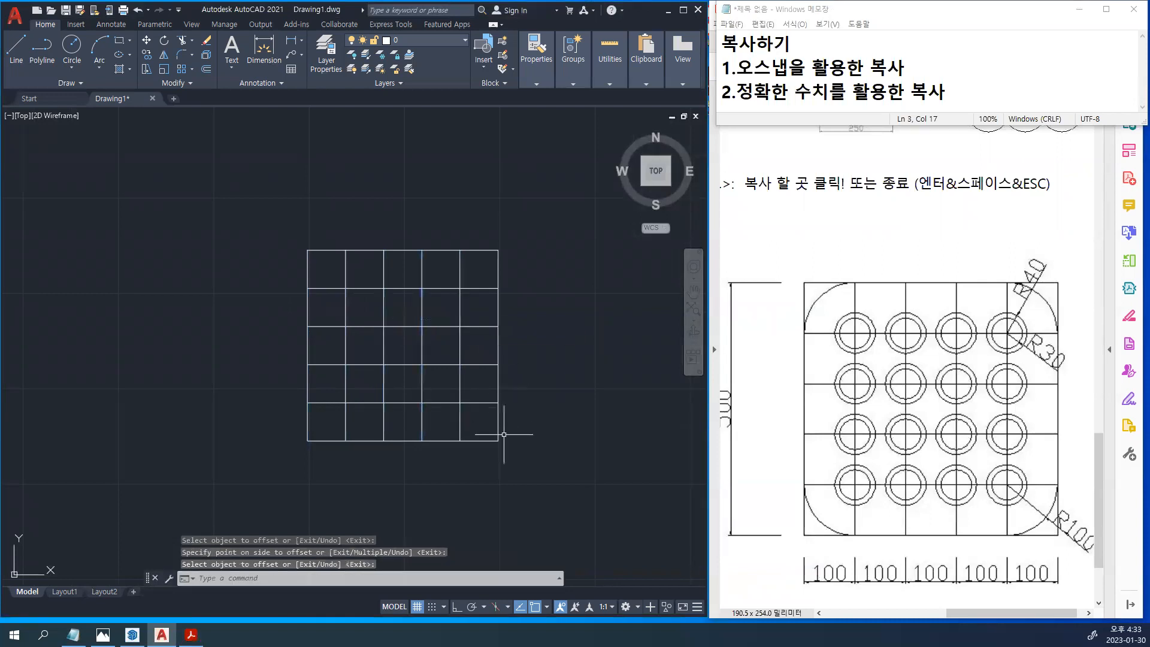
Draw two concentric circles with radii 30 and 40 centred on the grid's upper-right interior intersection
text(c)
key(Return)
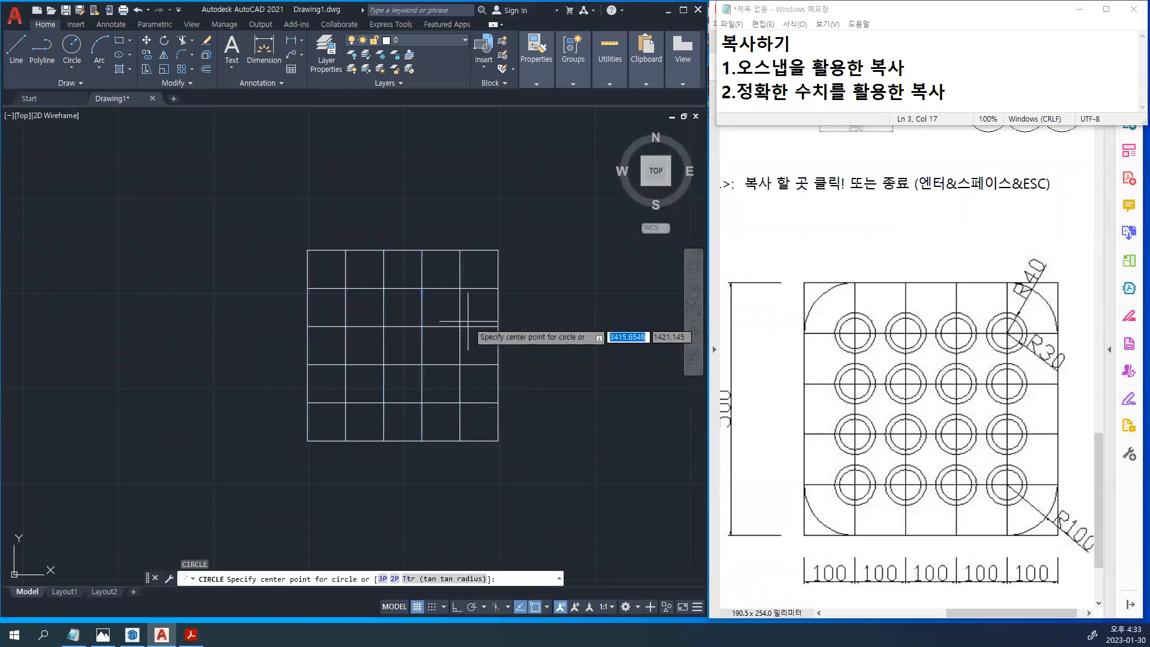
click(459, 288)
text(30)
key(Return)
key(Return)
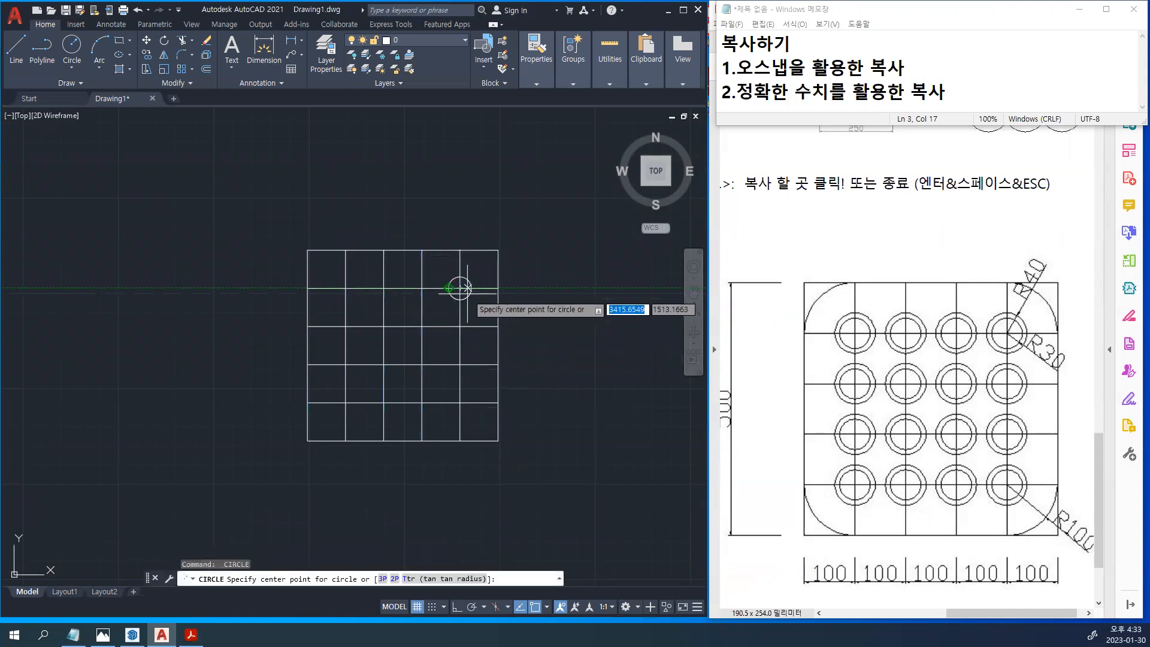
click(468, 290)
text(40)
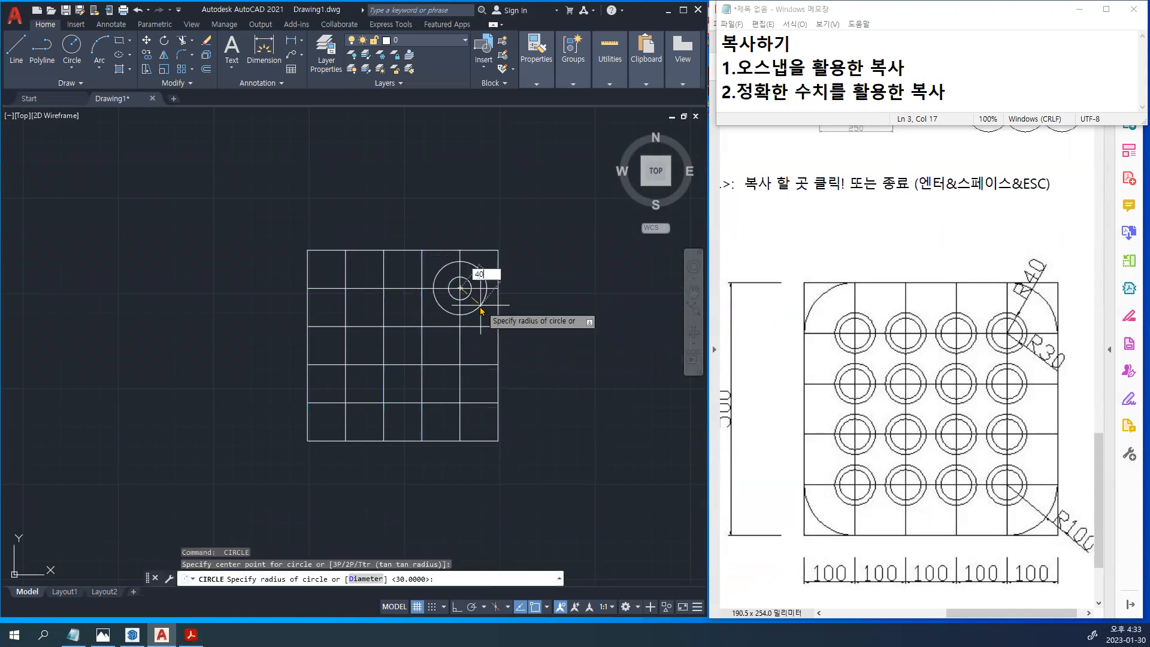
key(Return)
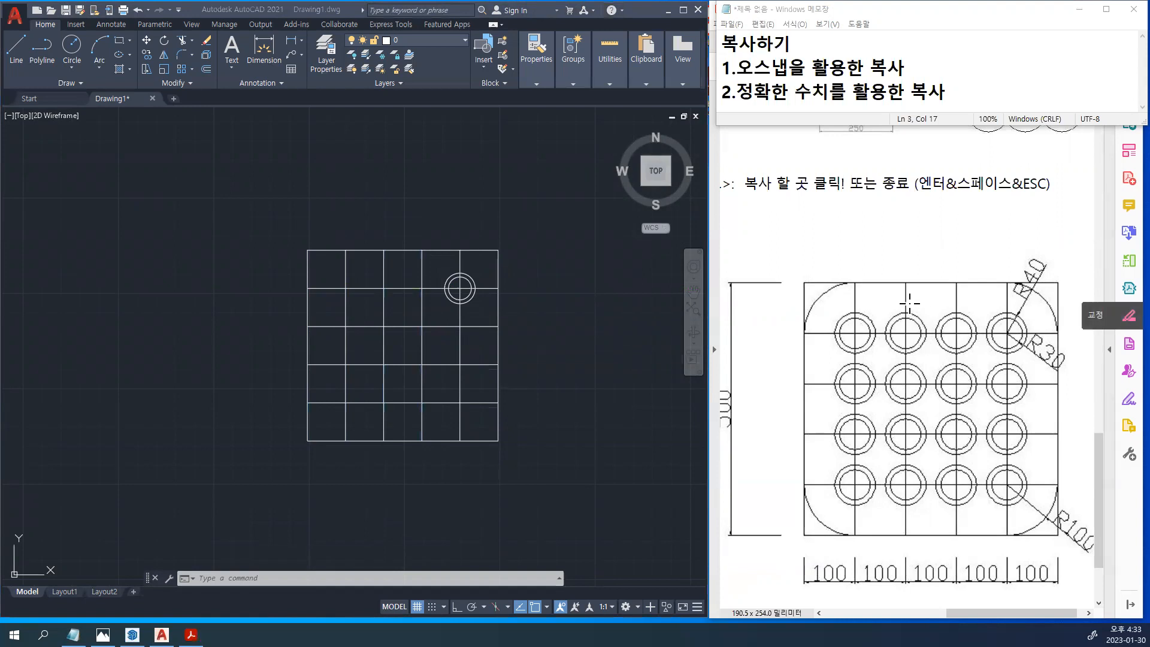
Switch to Notepad, highlight the first numbered line and append "[cp]" to the 복사하기 heading
drag(722, 70, 946, 65)
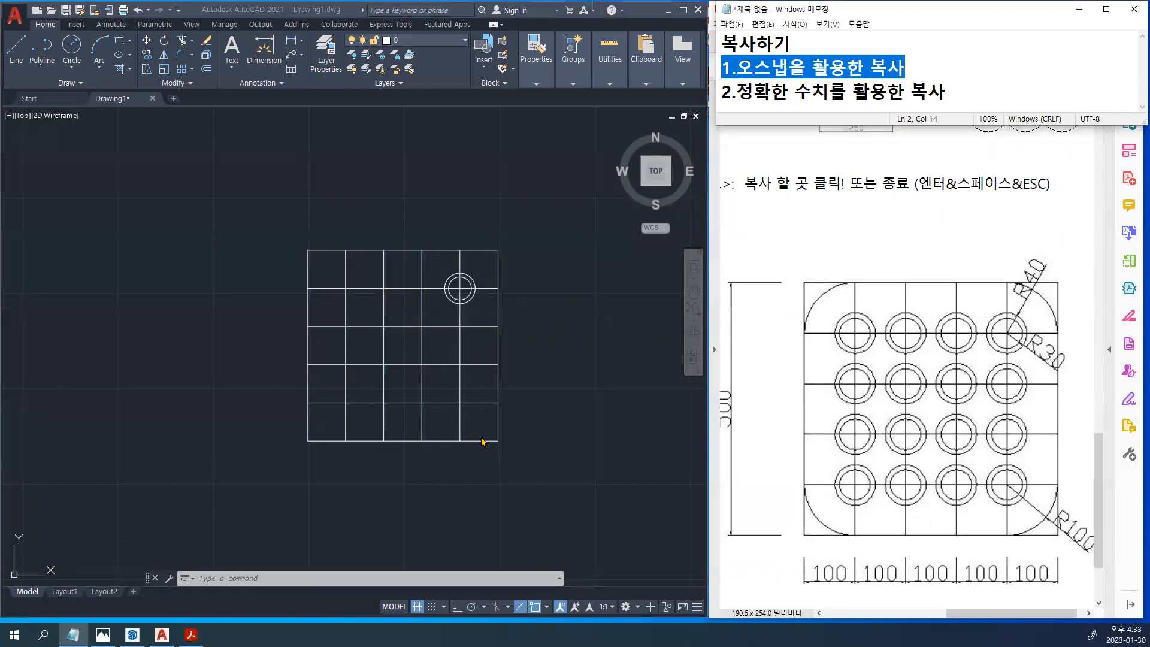
scroll(470, 282, up, 4)
text(co)
key(space)
click(813, 44)
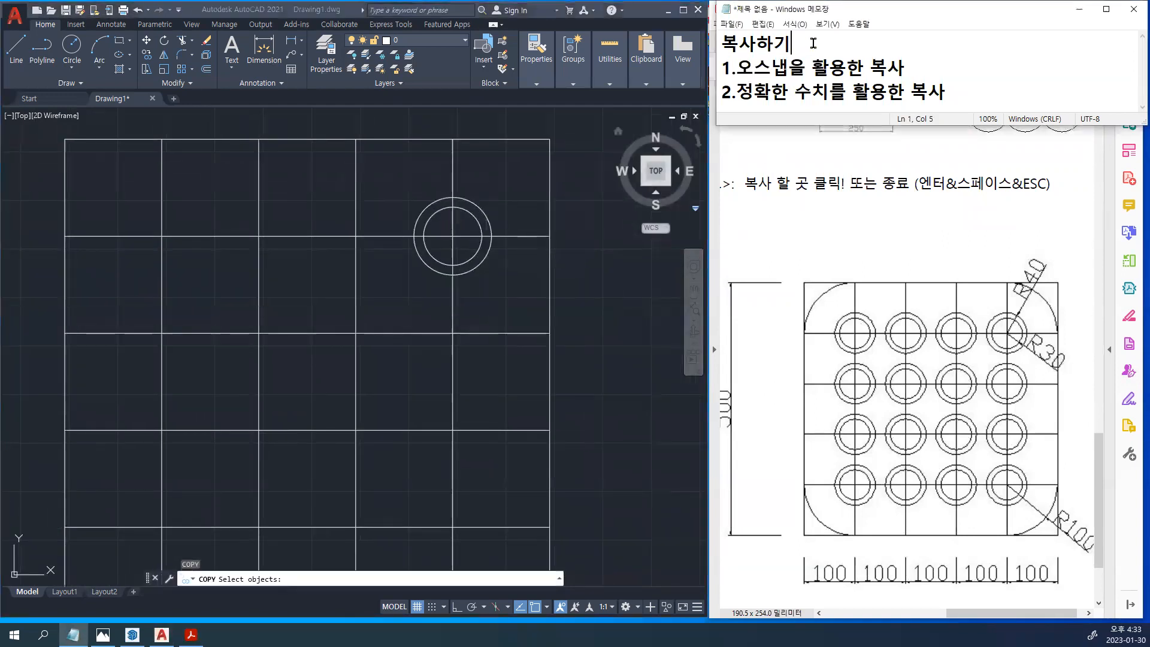
text([cp)
Back in AutoCAD's Copy command, try a window selection and a crossing selection of the two circles, undoing each
click(529, 202)
click(385, 127)
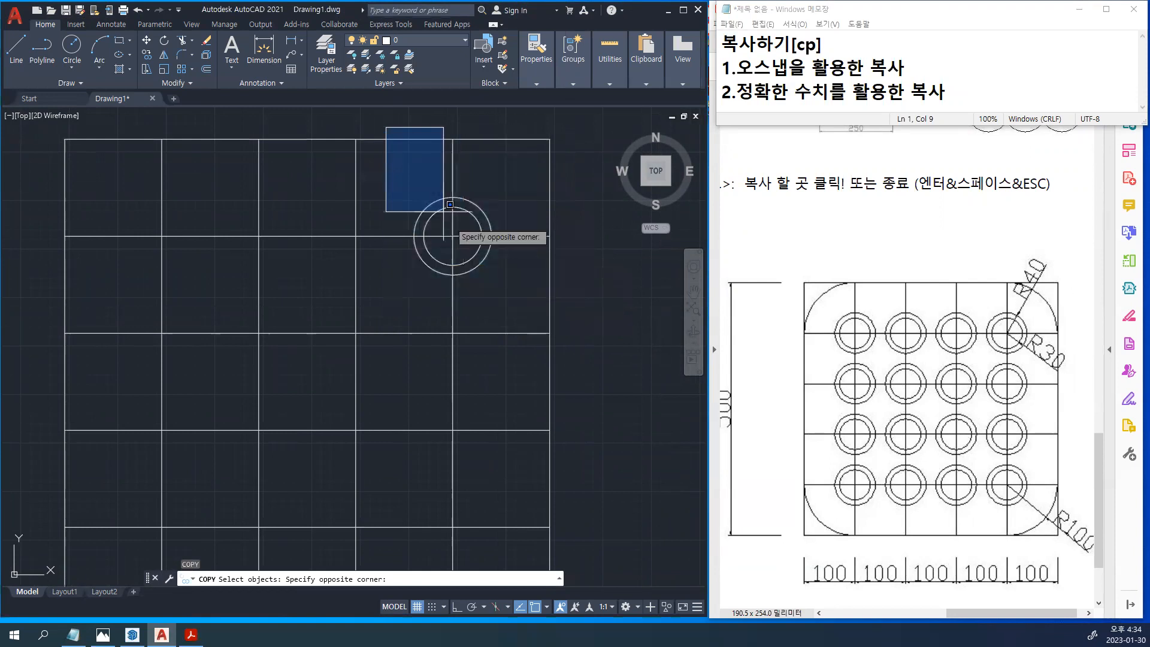
click(518, 298)
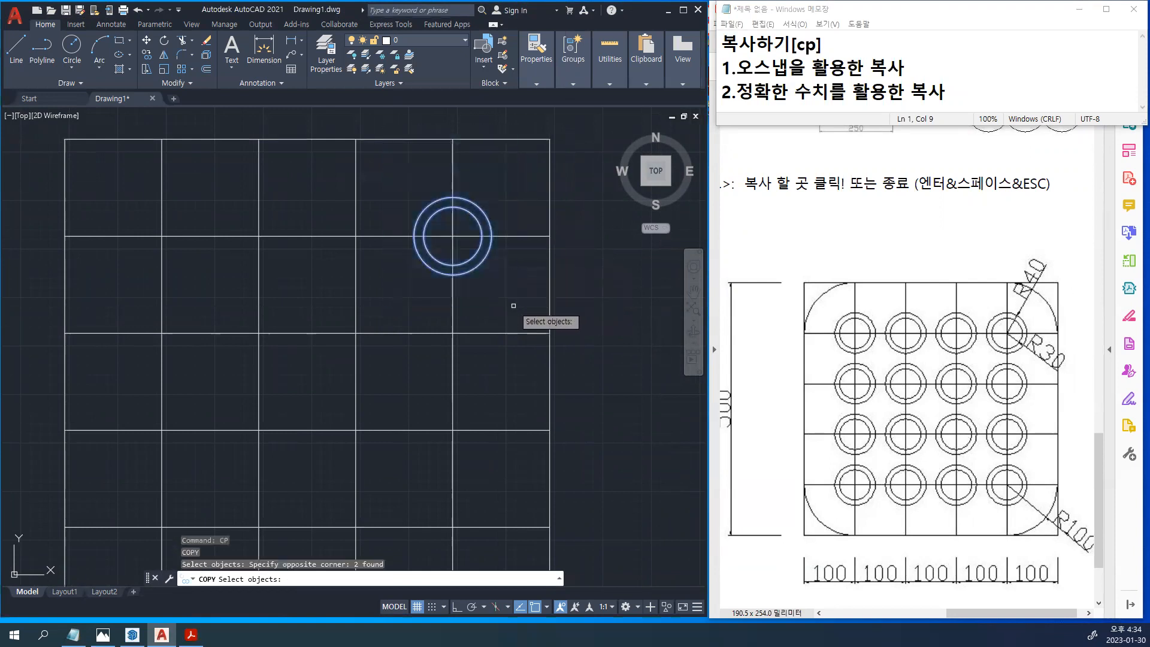
key(ctrl+z)
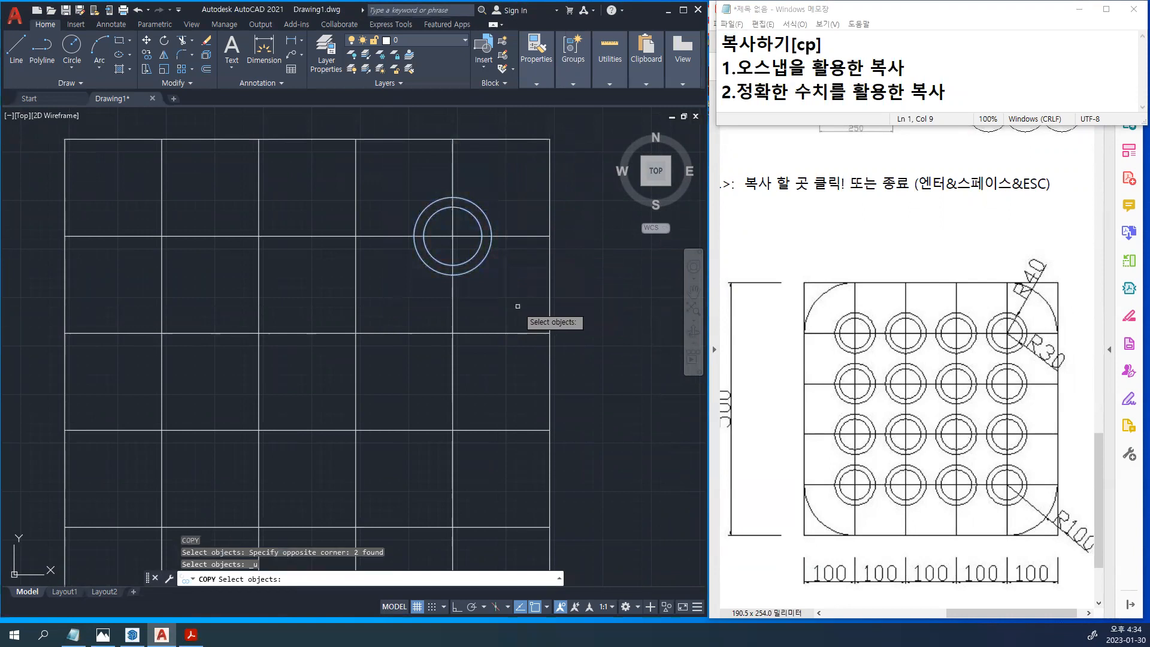
click(517, 306)
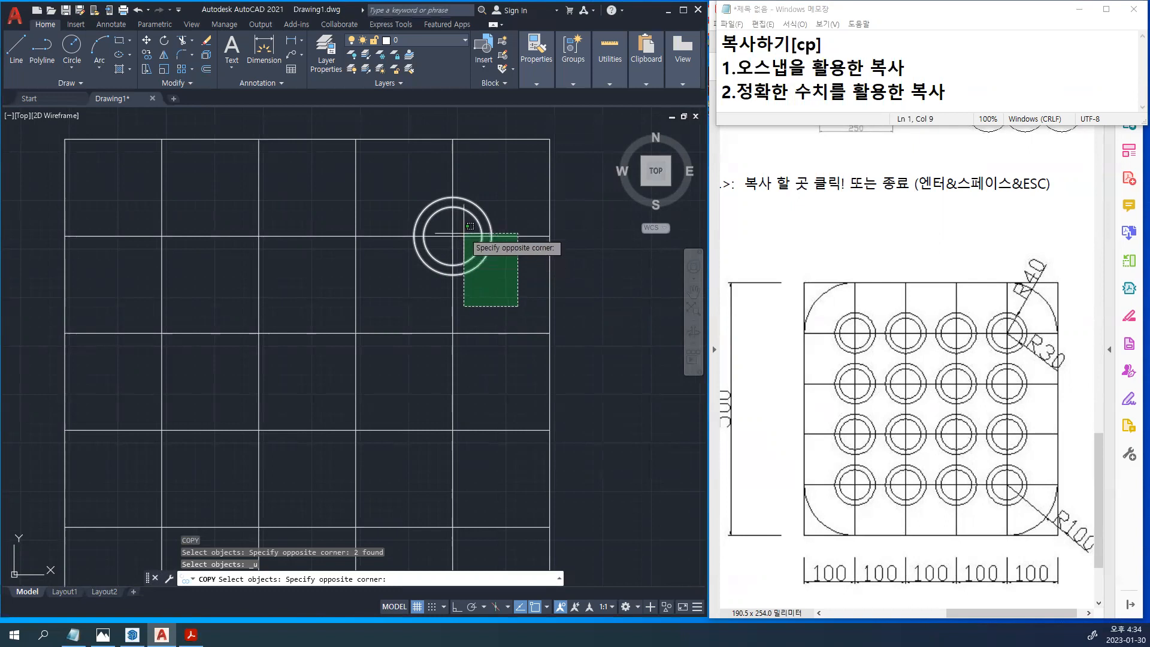
click(466, 233)
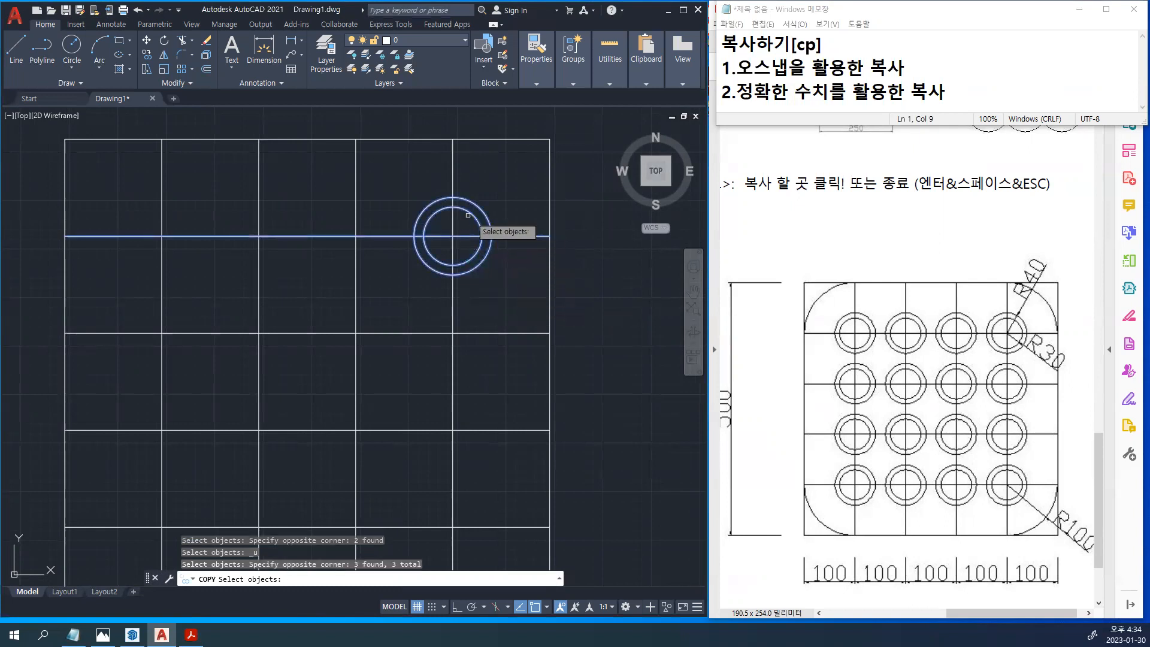
key(ctrl+z)
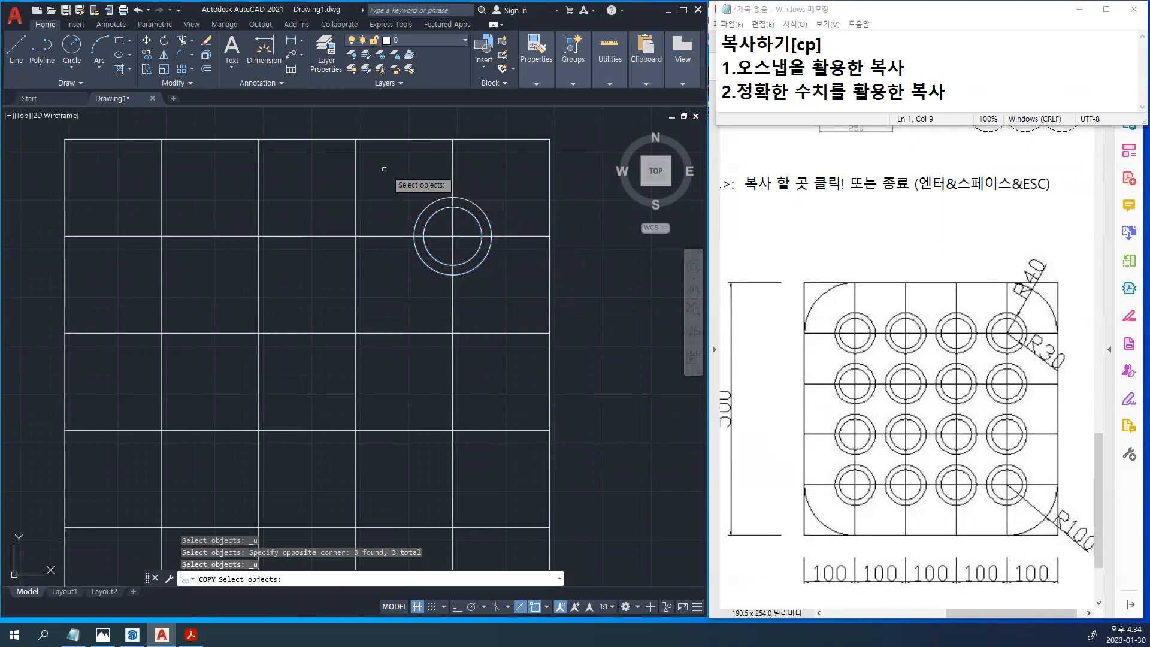
Copy both concentric circles from their centre onto the other three intersections of the grid's top interior line
click(388, 162)
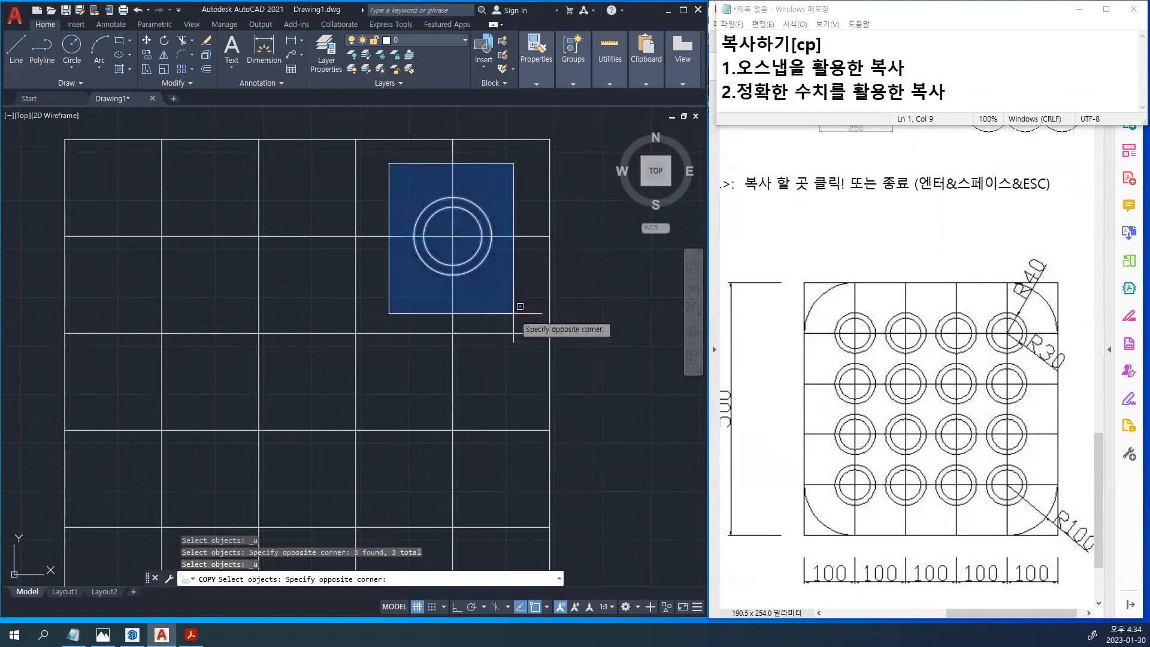
click(520, 306)
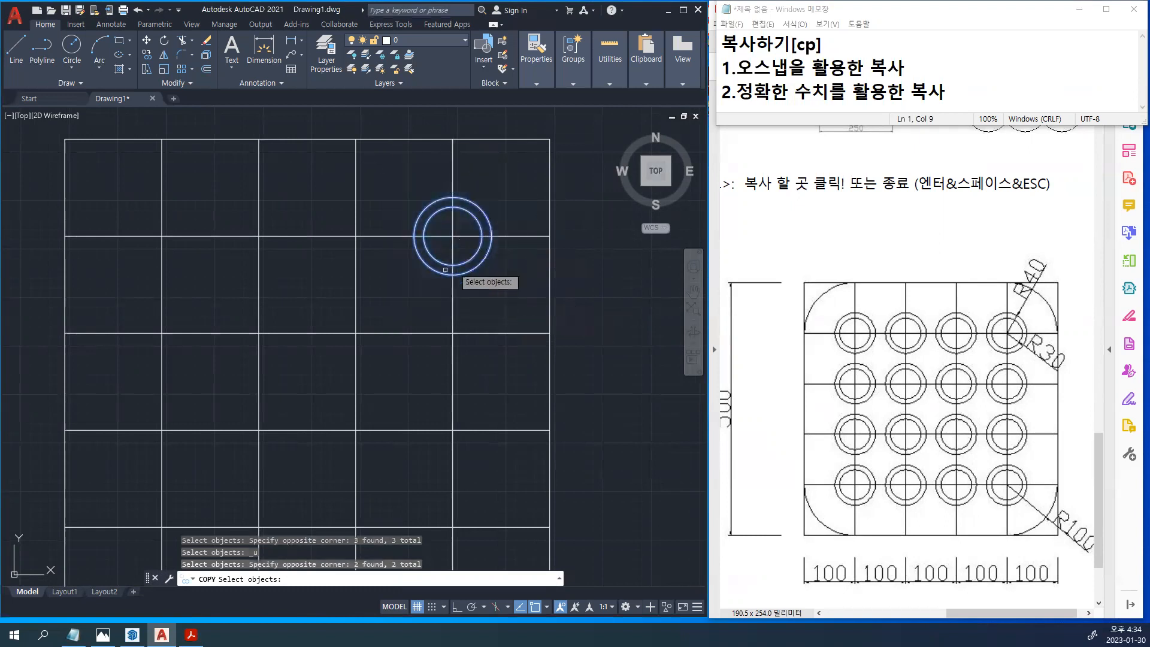
middle_drag(439, 279, 451, 257)
scroll(451, 251, down, 2)
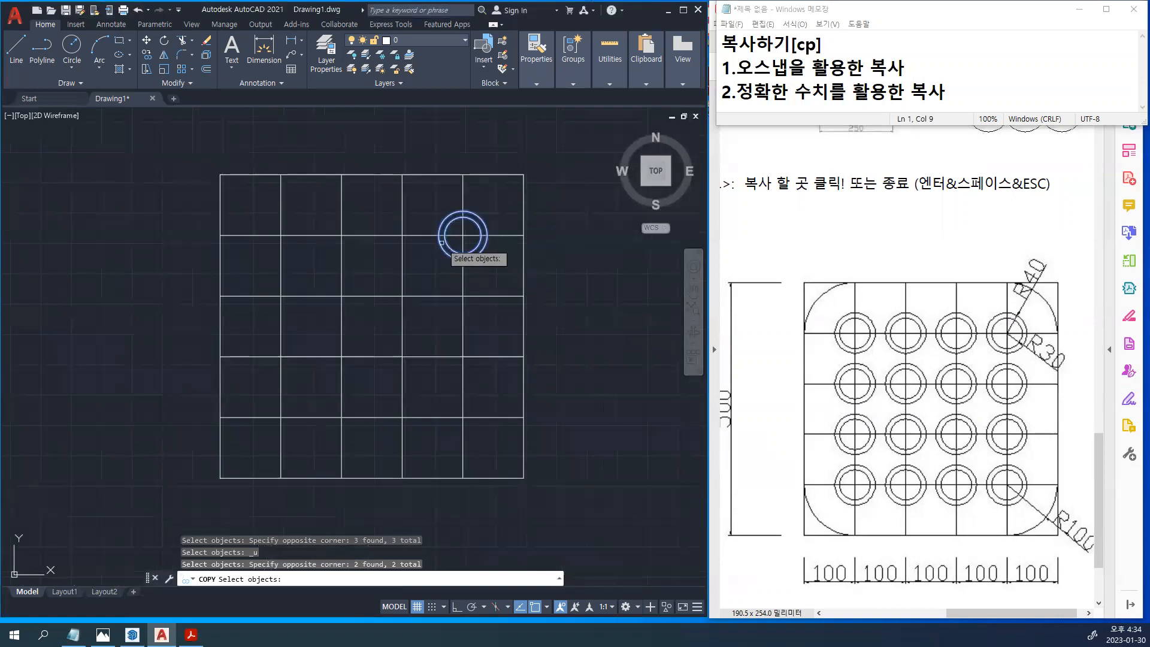
key(Return)
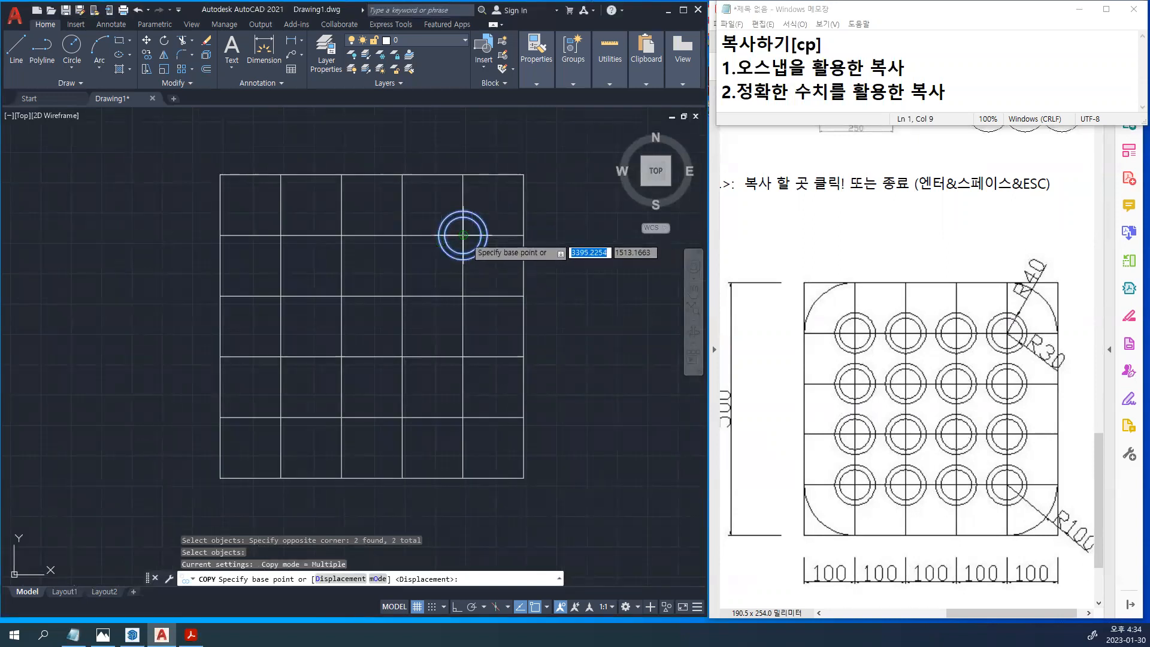
click(463, 235)
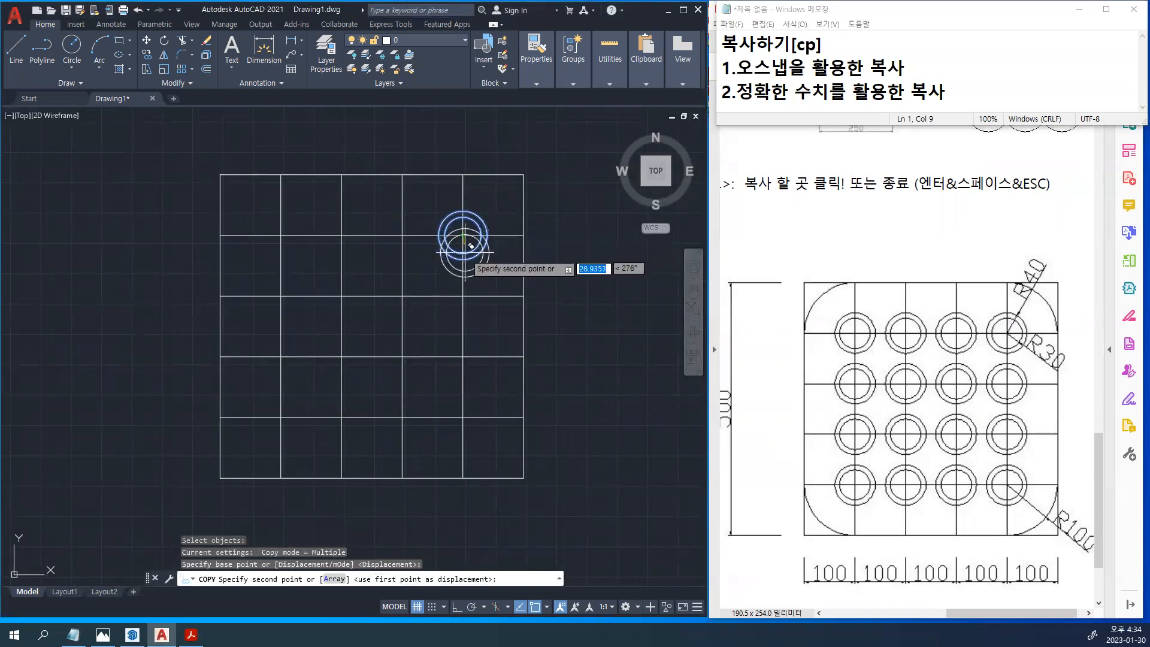
click(408, 229)
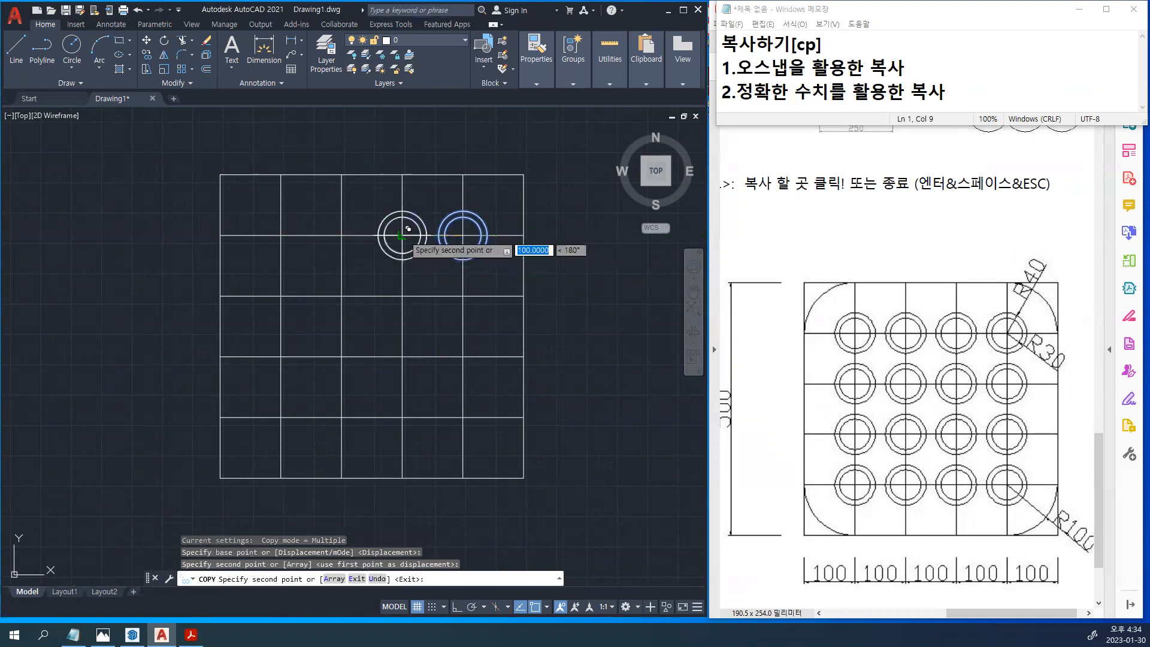
click(342, 235)
double_click(288, 229)
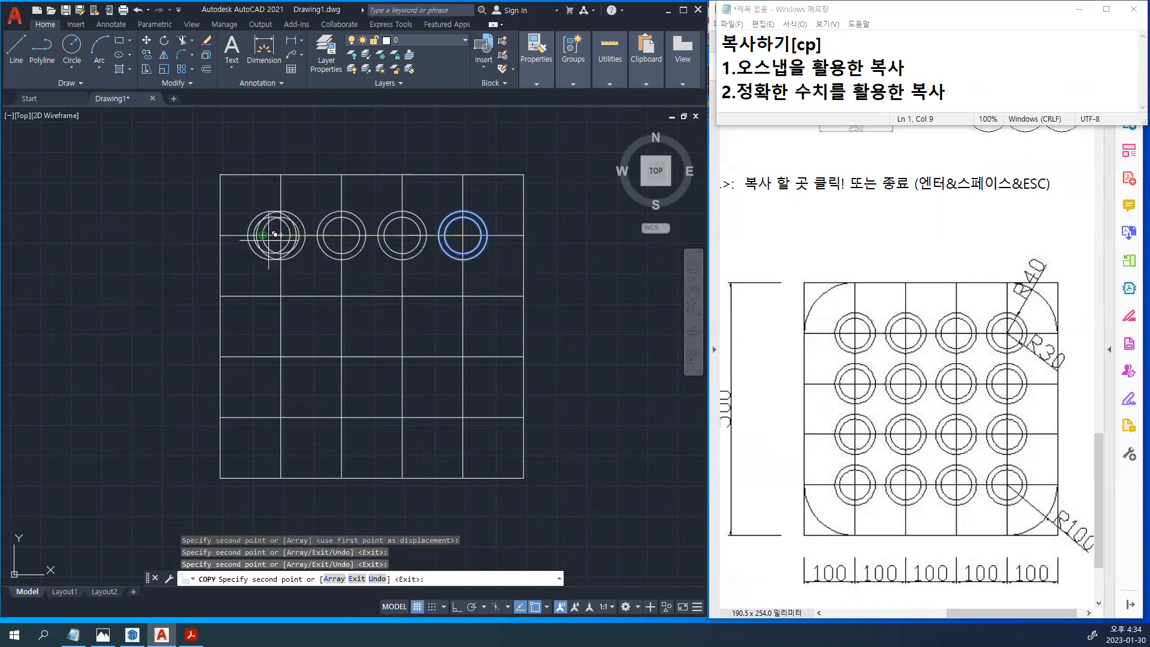
Place four more copies of the circle pair on the intersections of the second interior grid line and finish copying
click(287, 290)
click(348, 289)
click(402, 293)
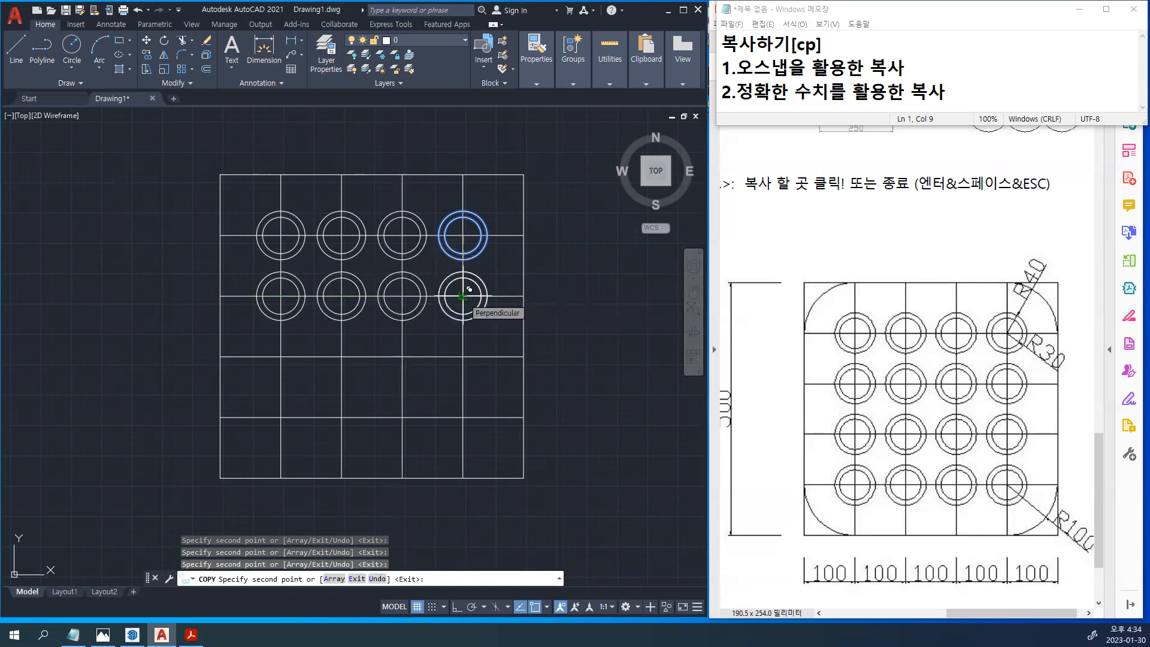
click(469, 289)
key(Return)
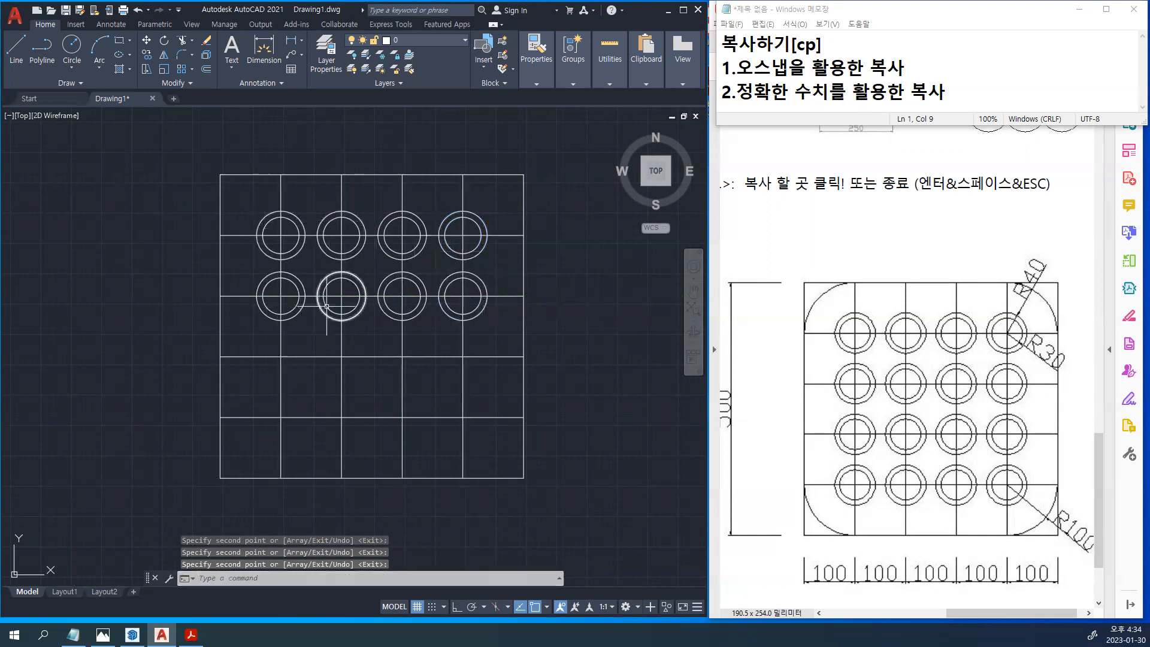
Copy the two rows of concentric circles 200 units straight down onto the two lower grid lines
text(cp)
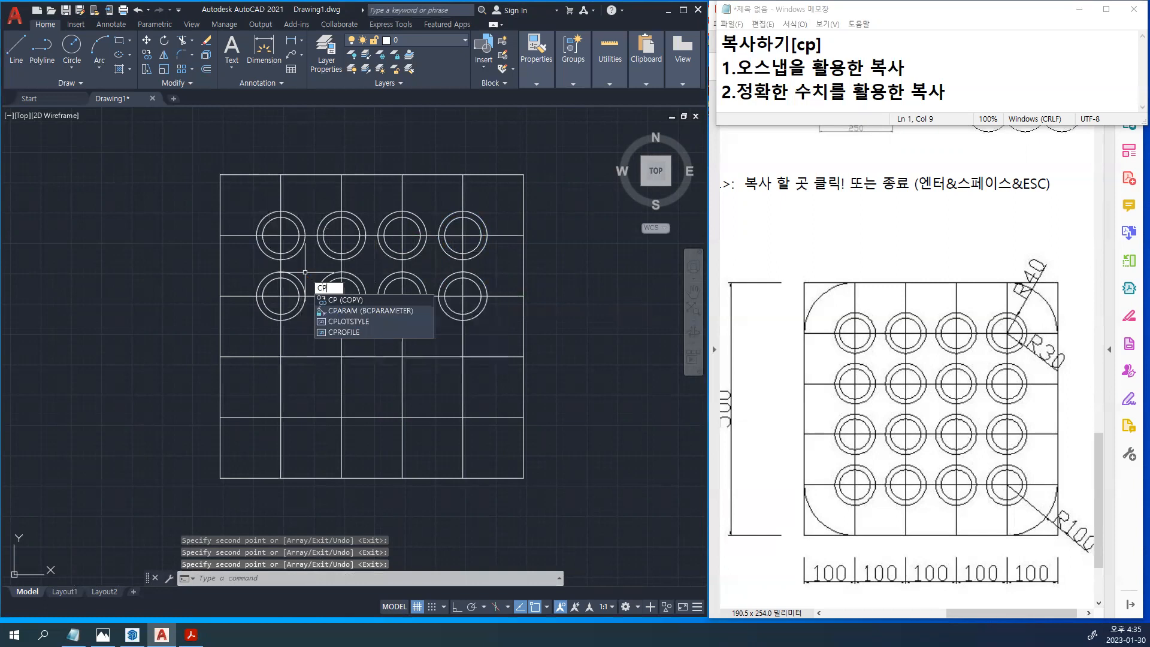
key(Return)
click(246, 204)
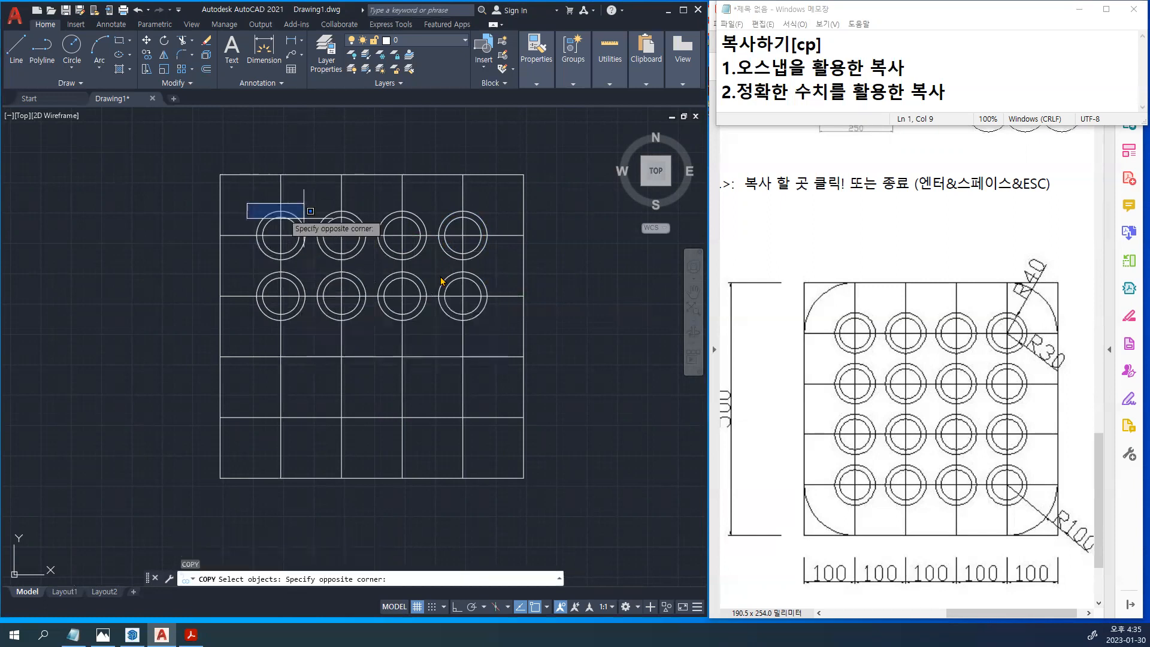
click(509, 328)
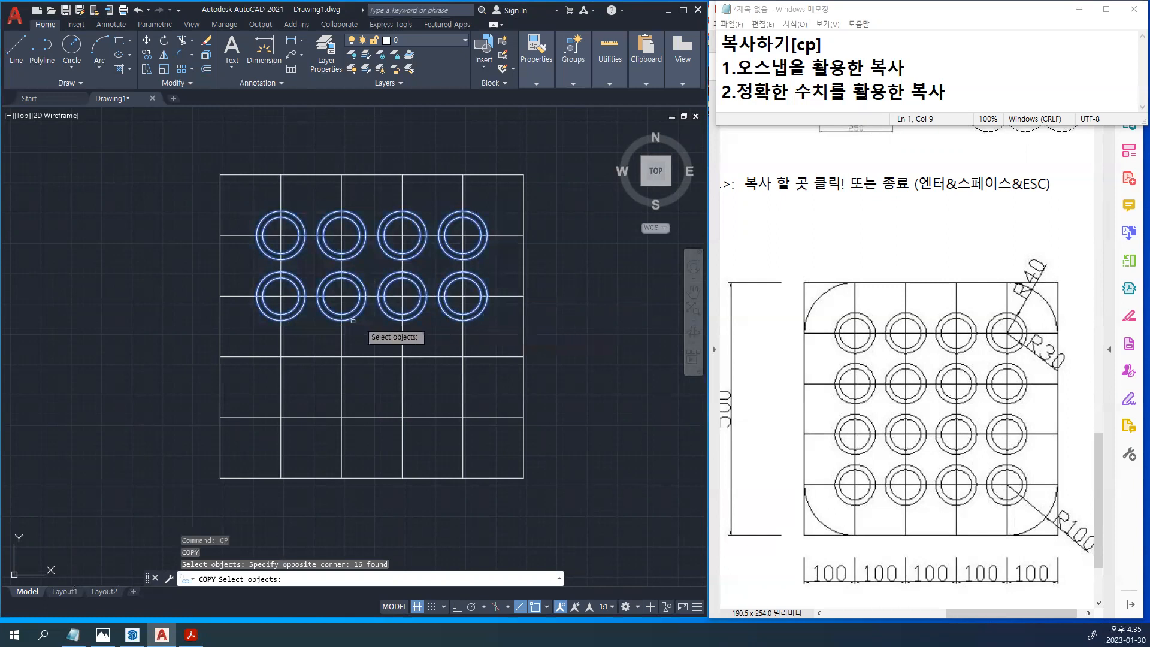
key(Return)
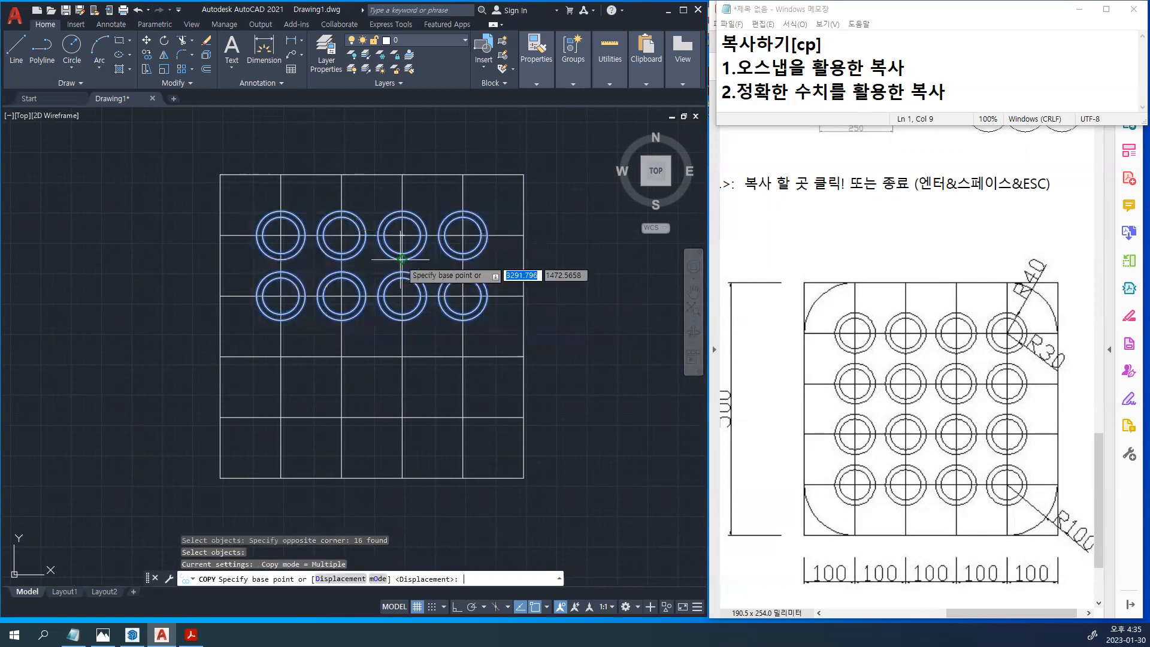
click(462, 235)
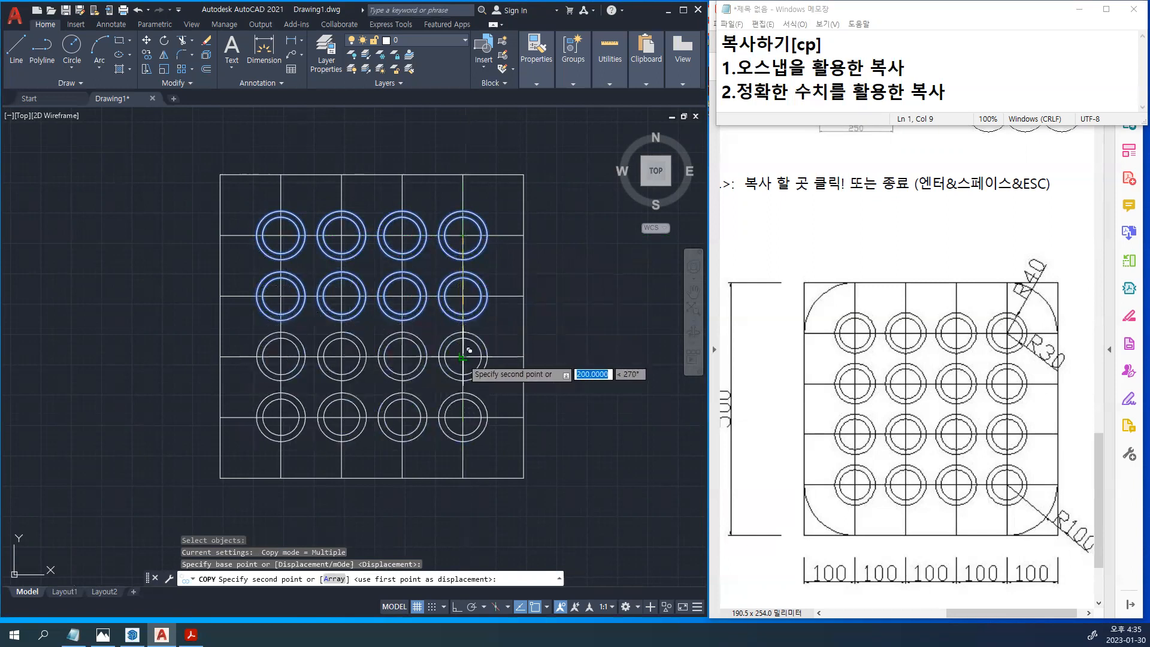
click(468, 350)
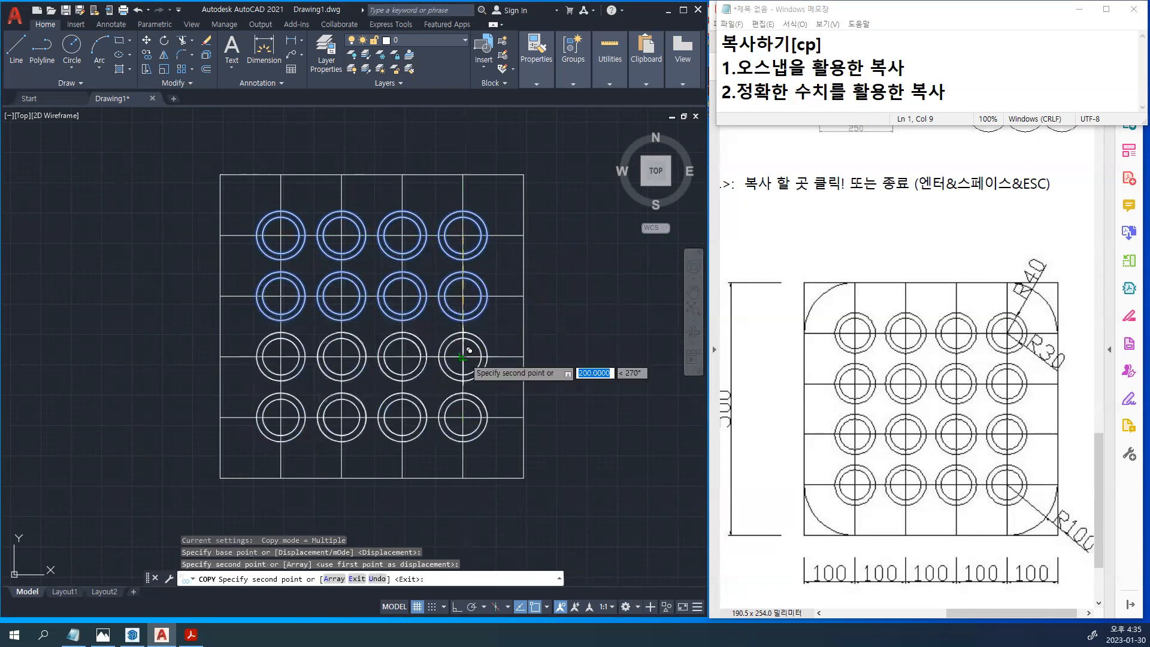
key(space)
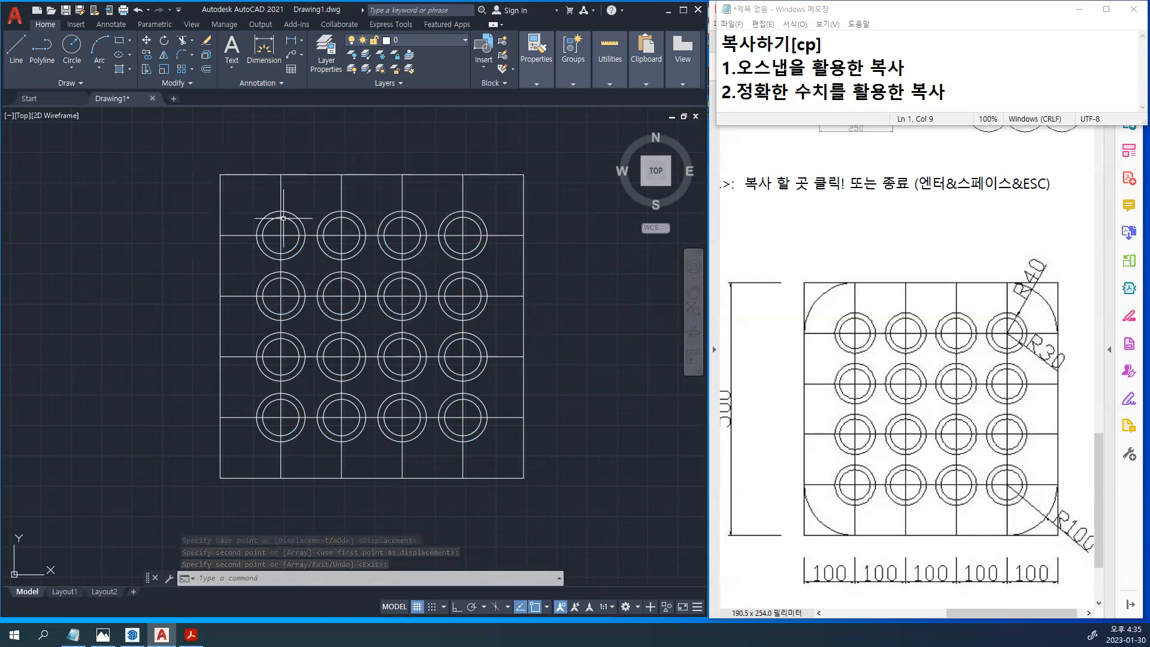
Fillet the square's upper-left corner with a radius of 100
text(F)
key(Return)
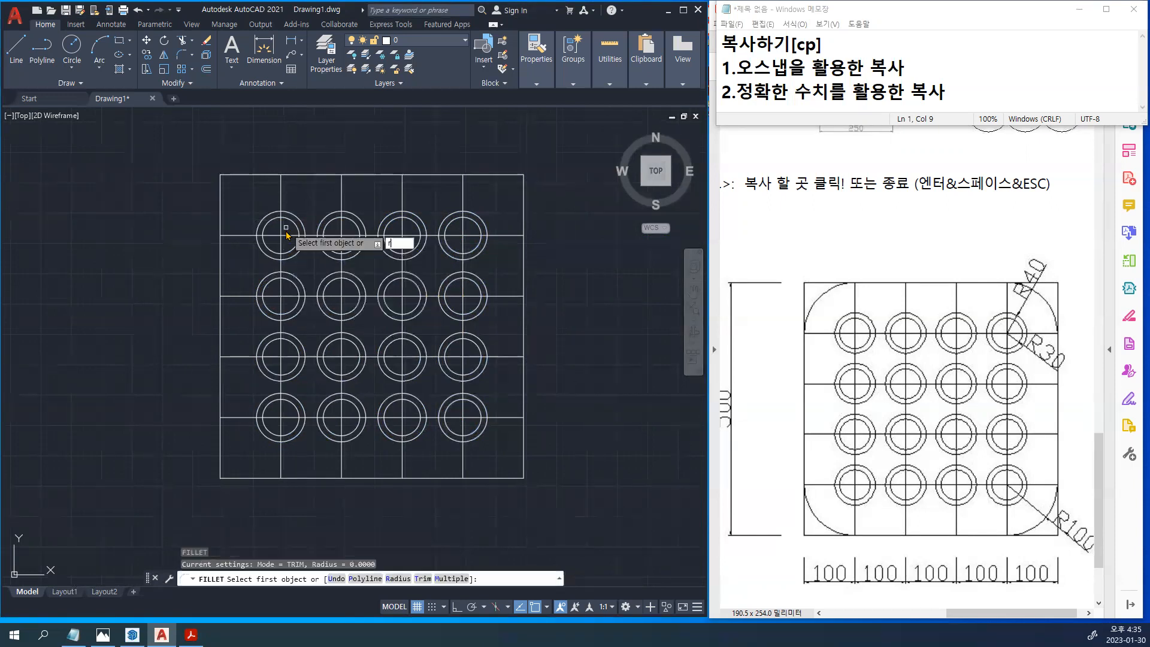
text(r)
key(Return)
text(100)
key(Return)
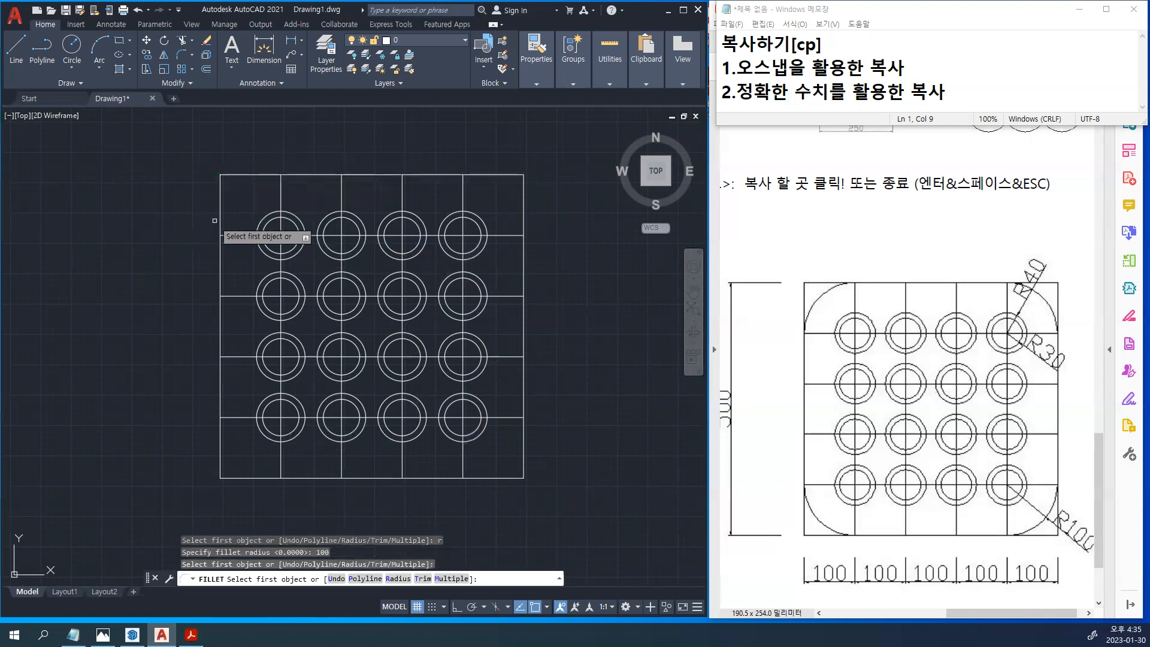
click(219, 221)
click(256, 174)
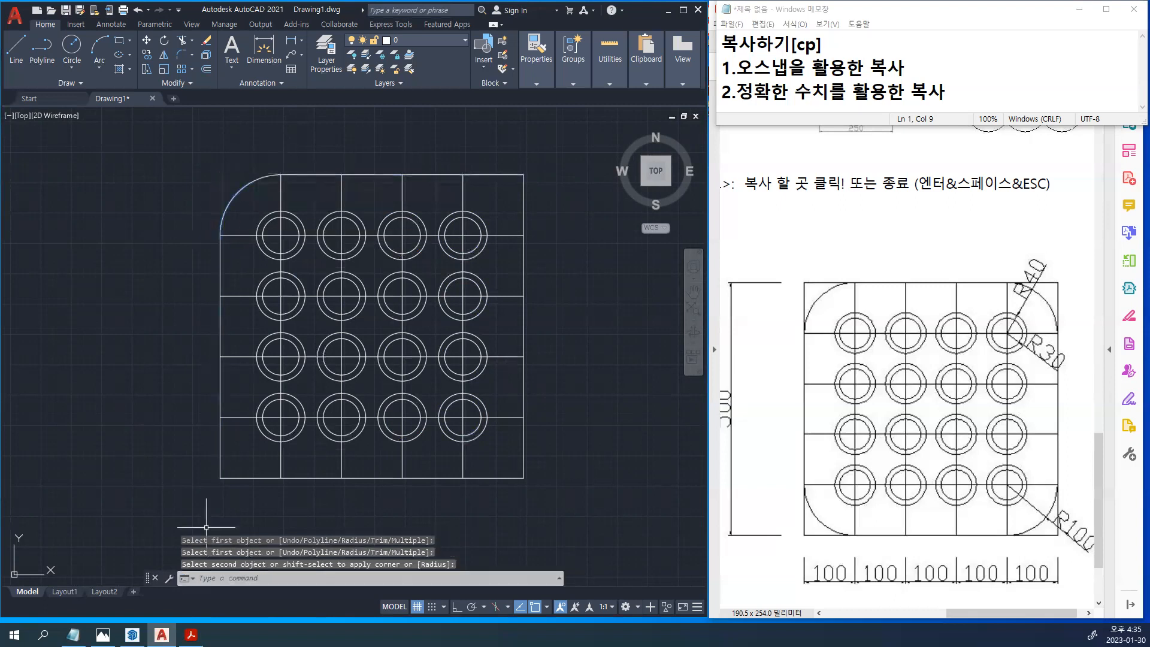
Fillet the square's lower-left, lower-right and upper-right corners with the same radius of 100
key(Return)
click(220, 464)
click(264, 478)
key(Return)
click(487, 478)
click(521, 441)
key(Return)
click(520, 200)
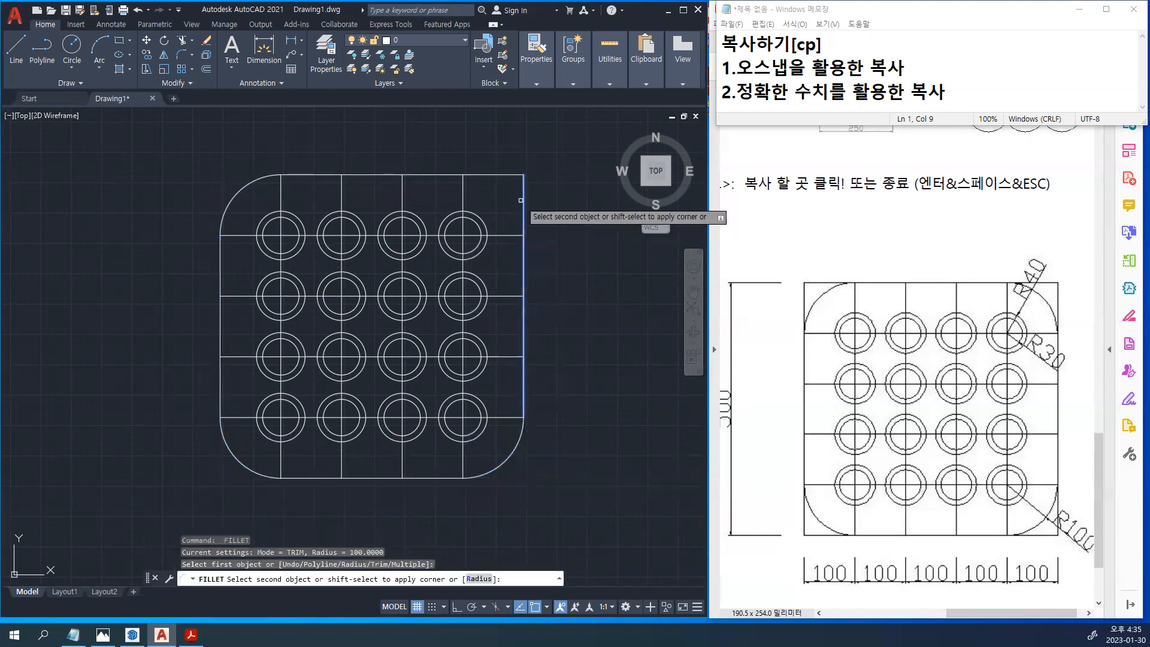
click(509, 175)
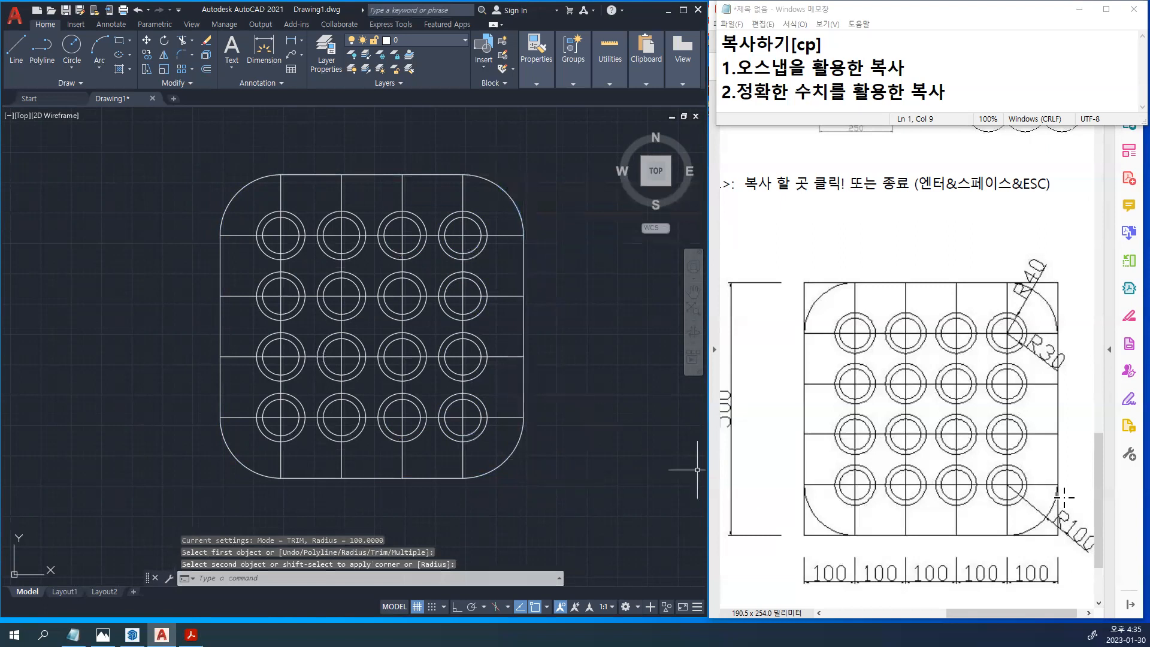
Highlight the note line "2.정확한 수치를 활용한 복사" in Notepad and return to AutoCAD with empty space beside the grid drawing
scroll(860, 426, down, 1)
scroll(922, 449, up, 1)
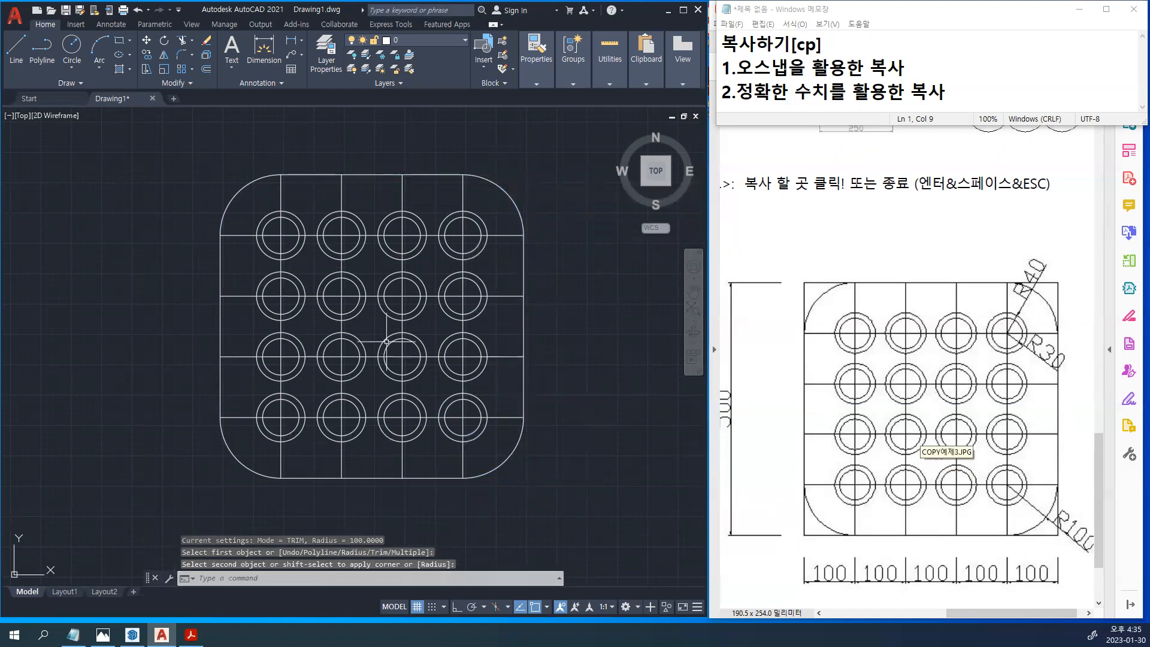
drag(952, 97, 711, 96)
click(583, 266)
scroll(580, 264, down, 4)
mouse_move(583, 264)
middle_down()
mouse_move(332, 314)
mouse_move(340, 308)
middle_up()
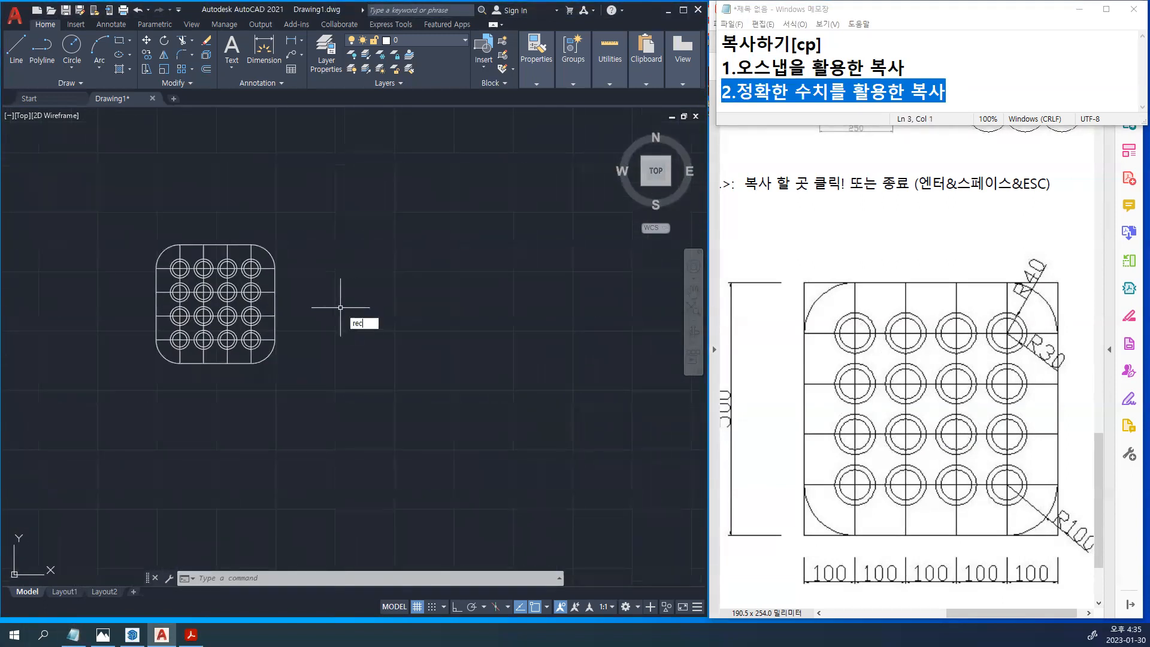
Draw a 100 by 100 square in the empty space beside the grid drawing
key(Return)
click(356, 312)
text(@100,100)
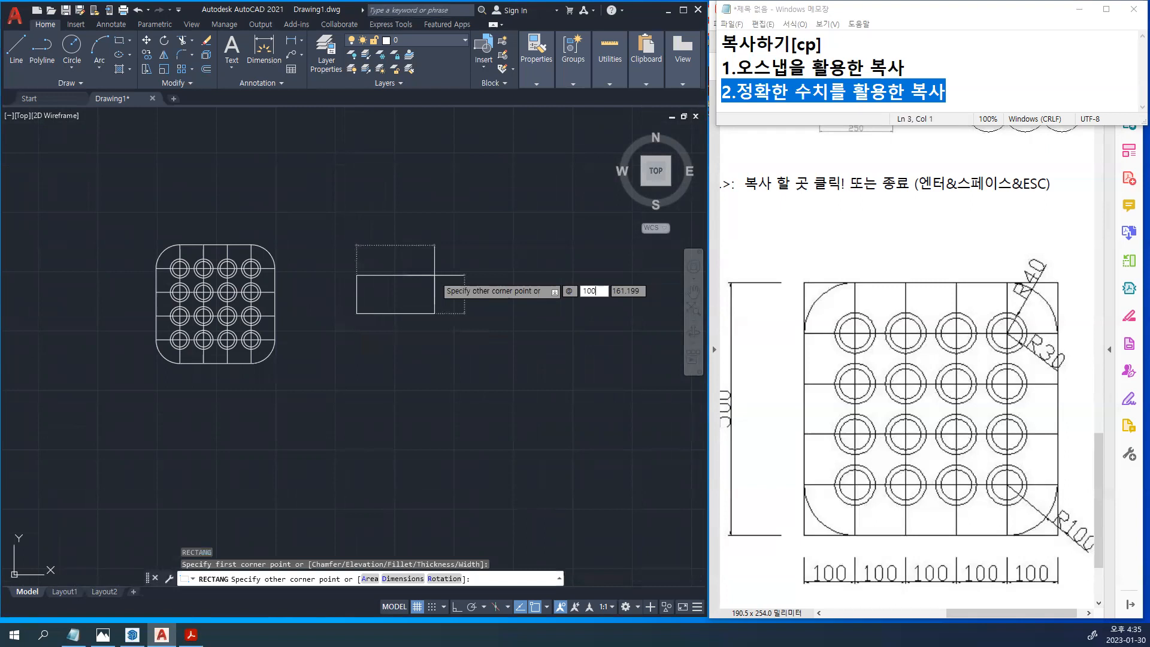
key(Return)
scroll(353, 291, up, 6)
middle_drag(408, 329, 173, 221)
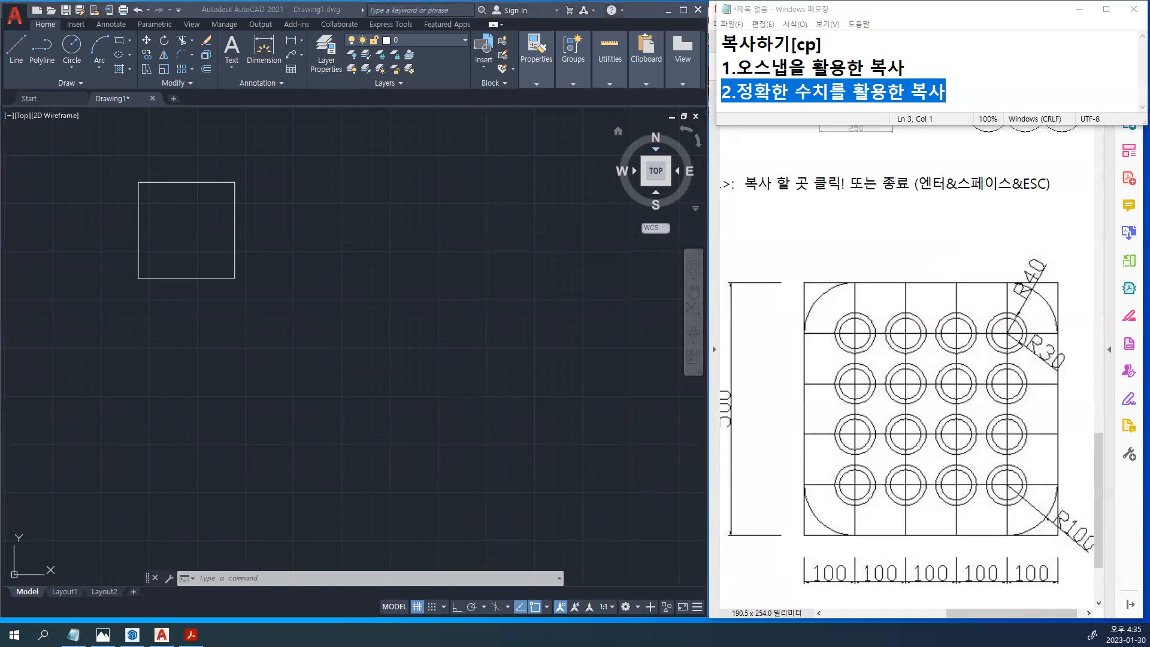
click(205, 200)
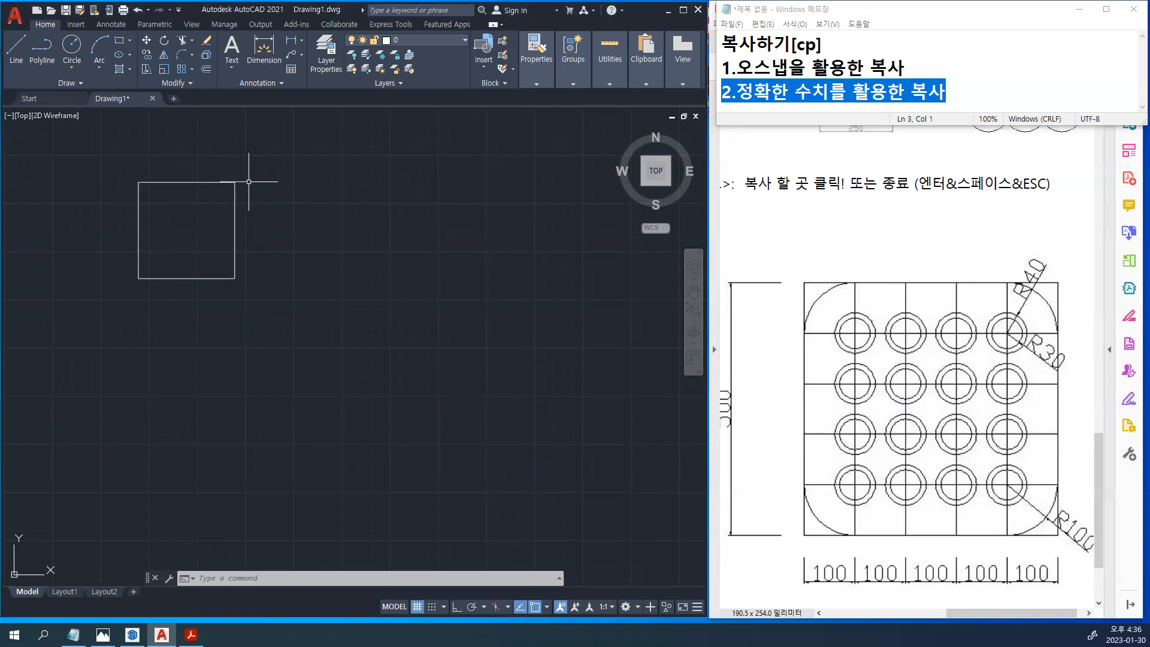
Copy the square 150 units straight to the right with Ortho mode on
scroll(306, 182, down, 2)
middle_drag(306, 182, 245, 182)
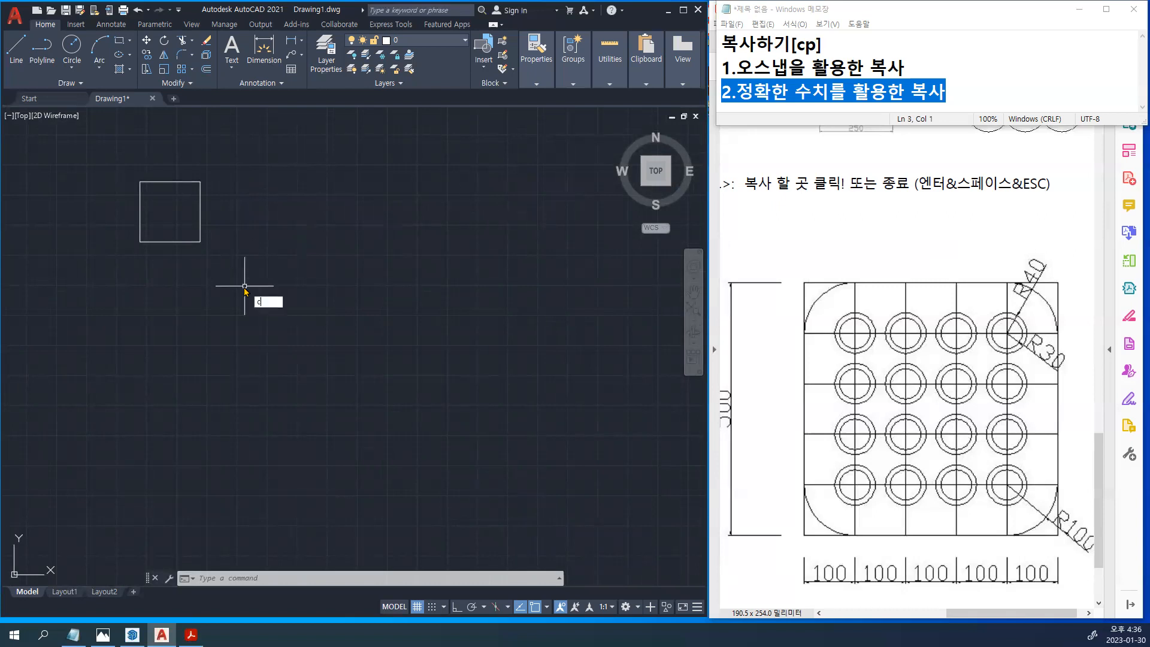
text(p)
key(Return)
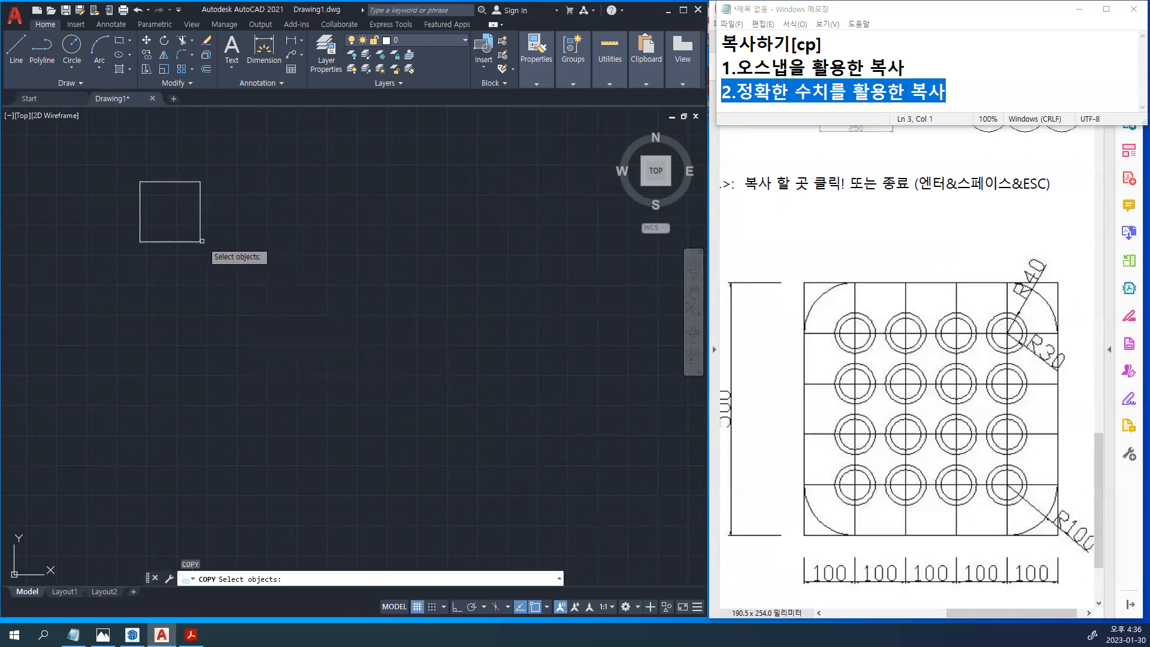
click(202, 240)
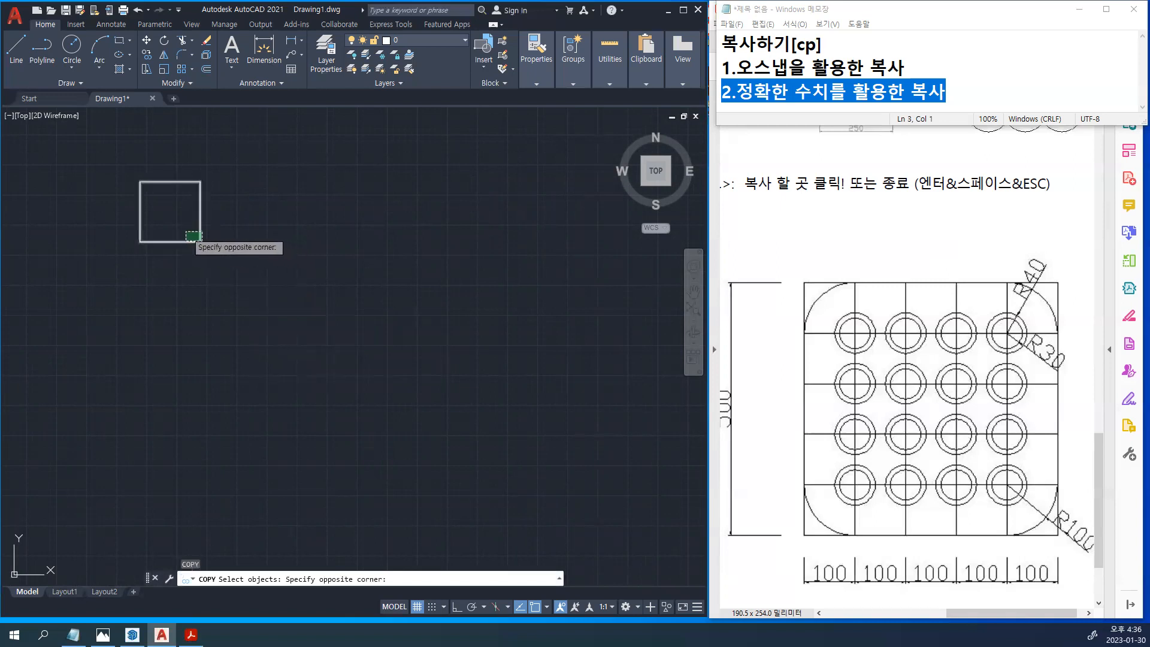
click(186, 231)
key(Return)
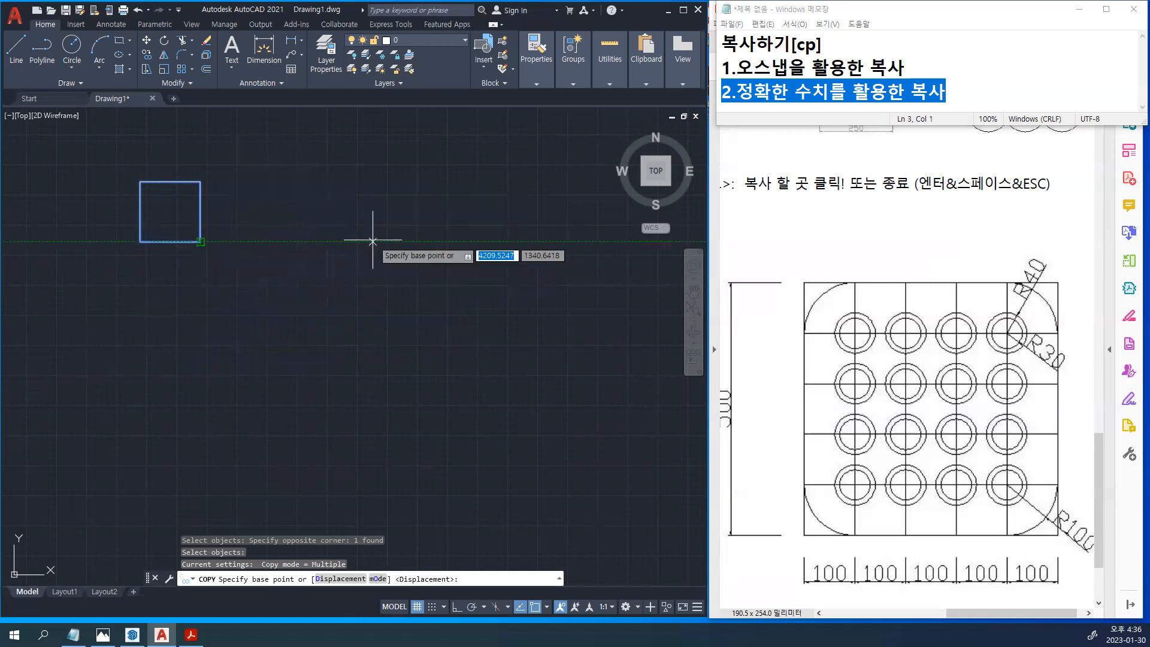
click(253, 294)
key(F8)
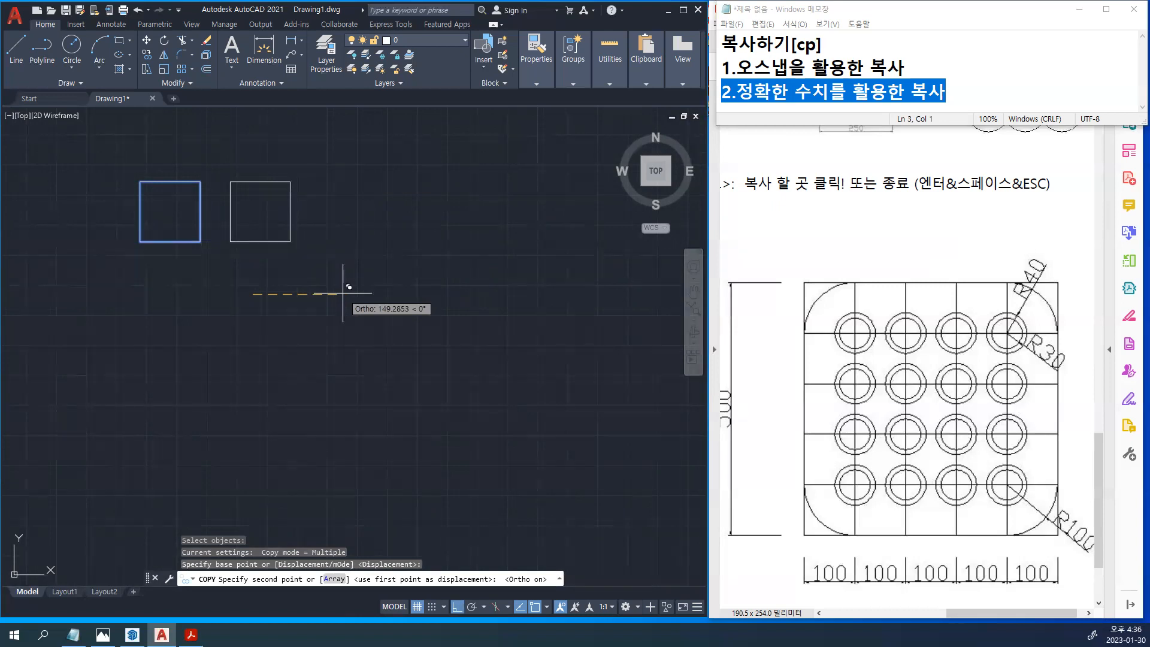
text(15)
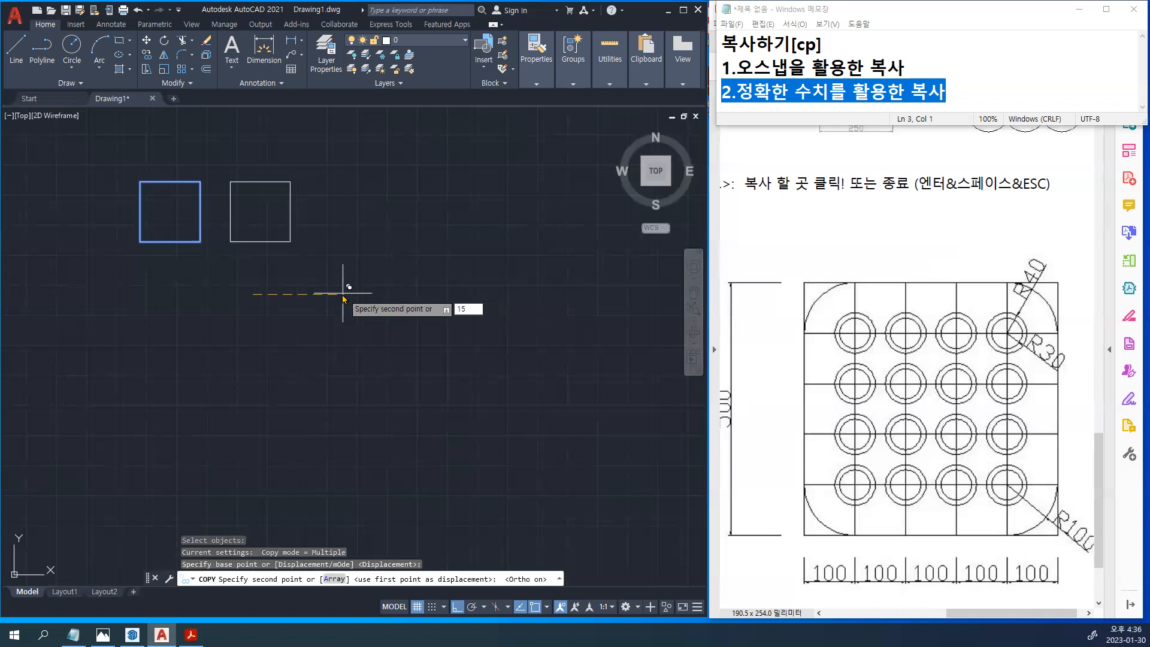
text(0)
key(Return)
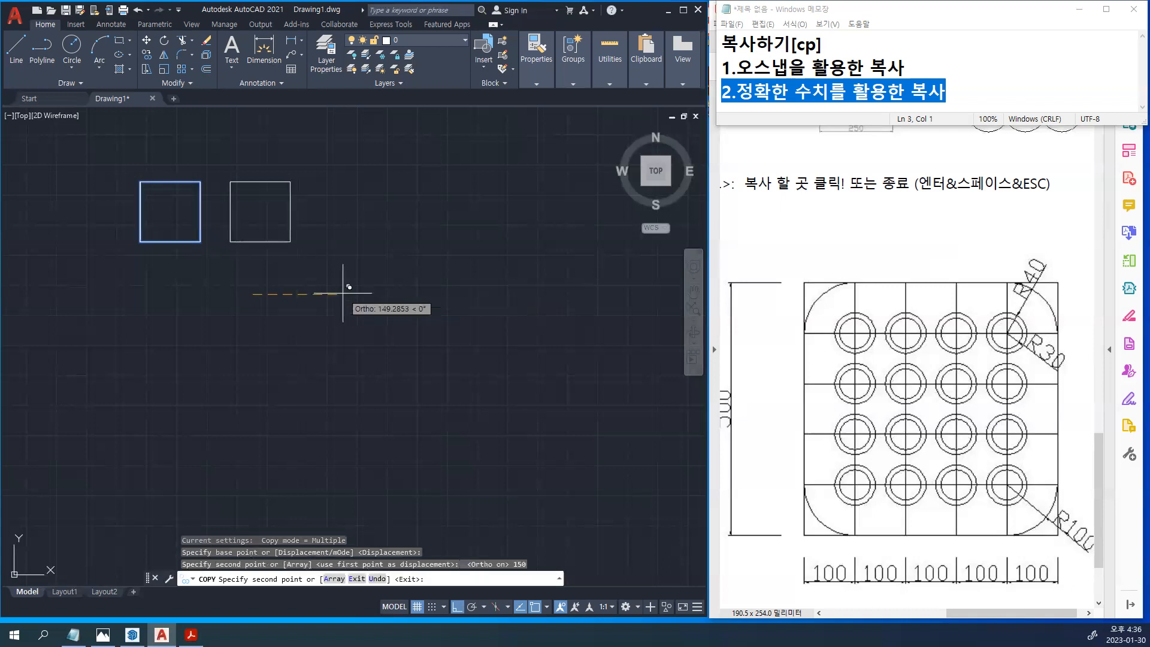
Place three more copies of the square at 300, 450 and 600 units to the right and finish the copy
middle_drag(431, 277, 345, 283)
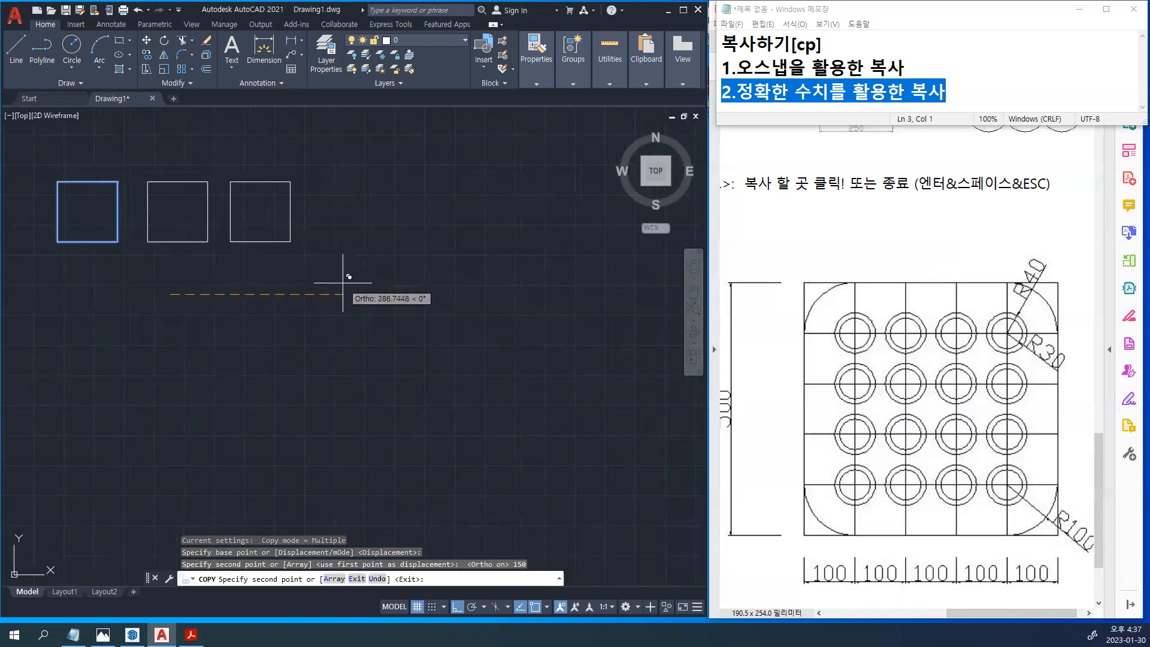
text(30)
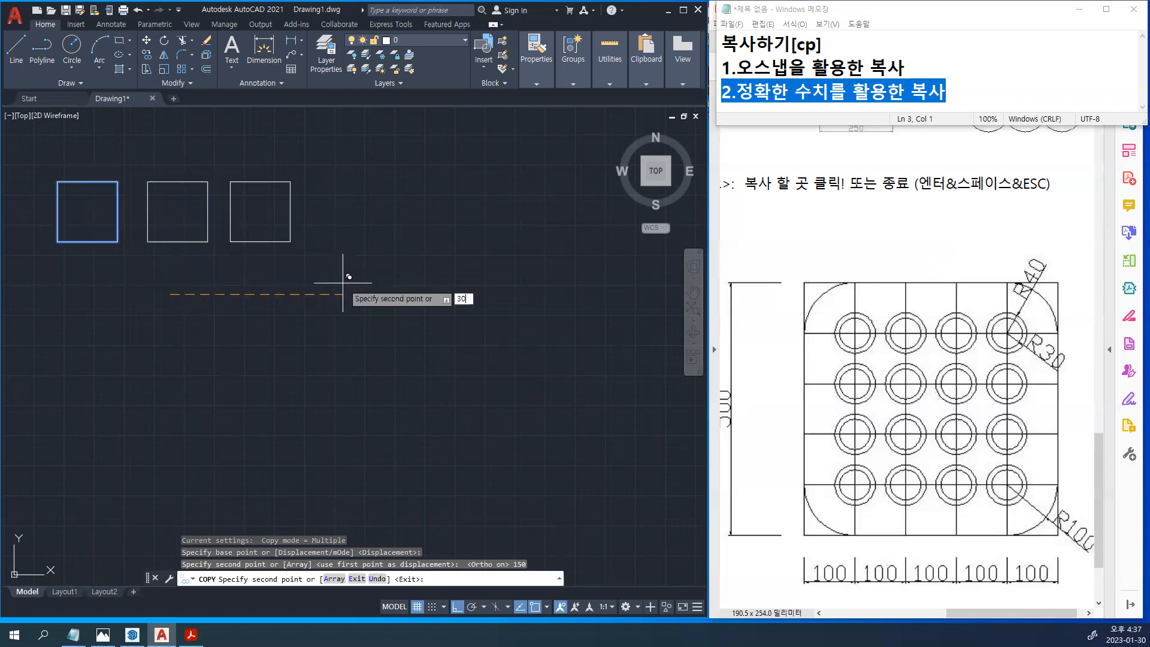
text(0)
key(Return)
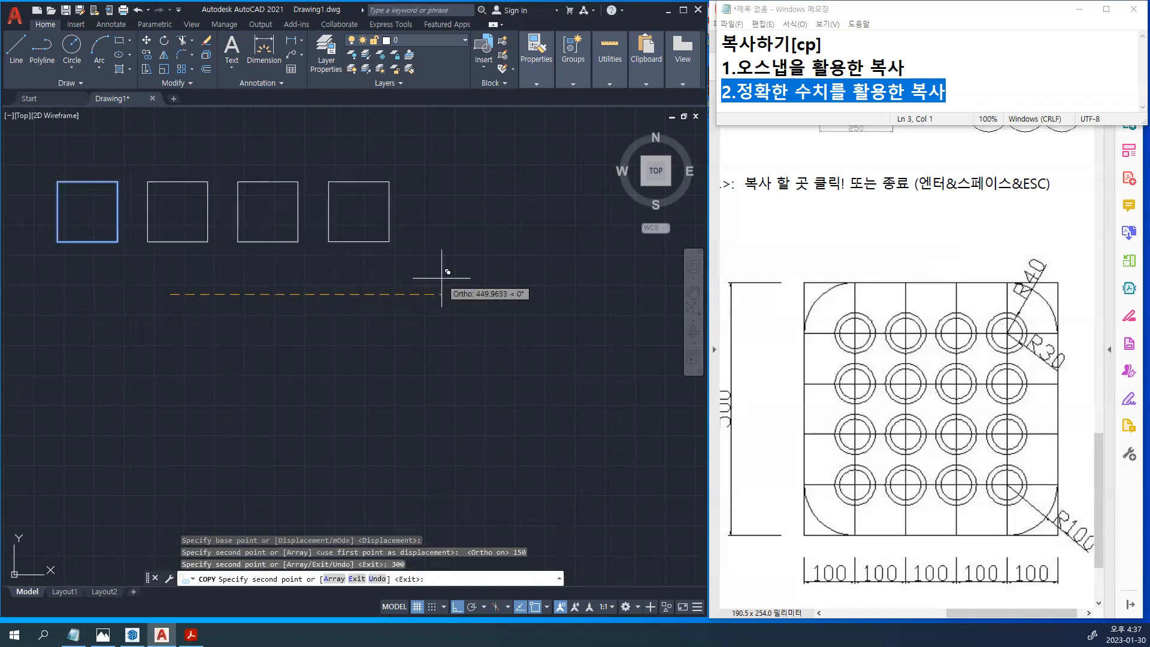
text(450)
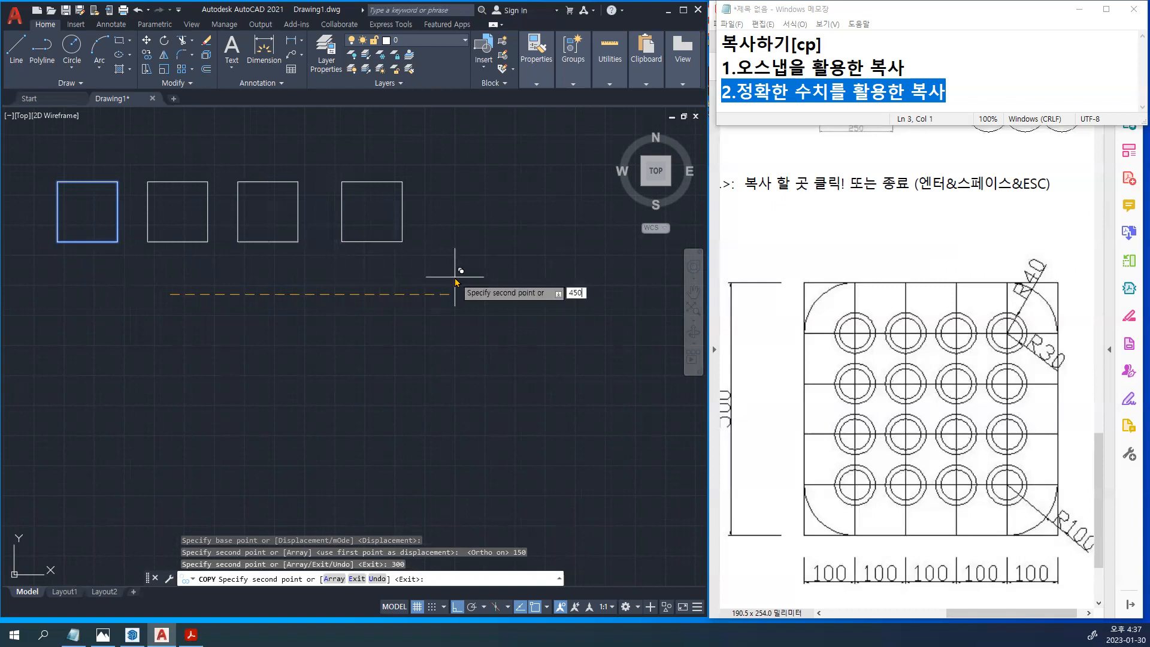
key(Return)
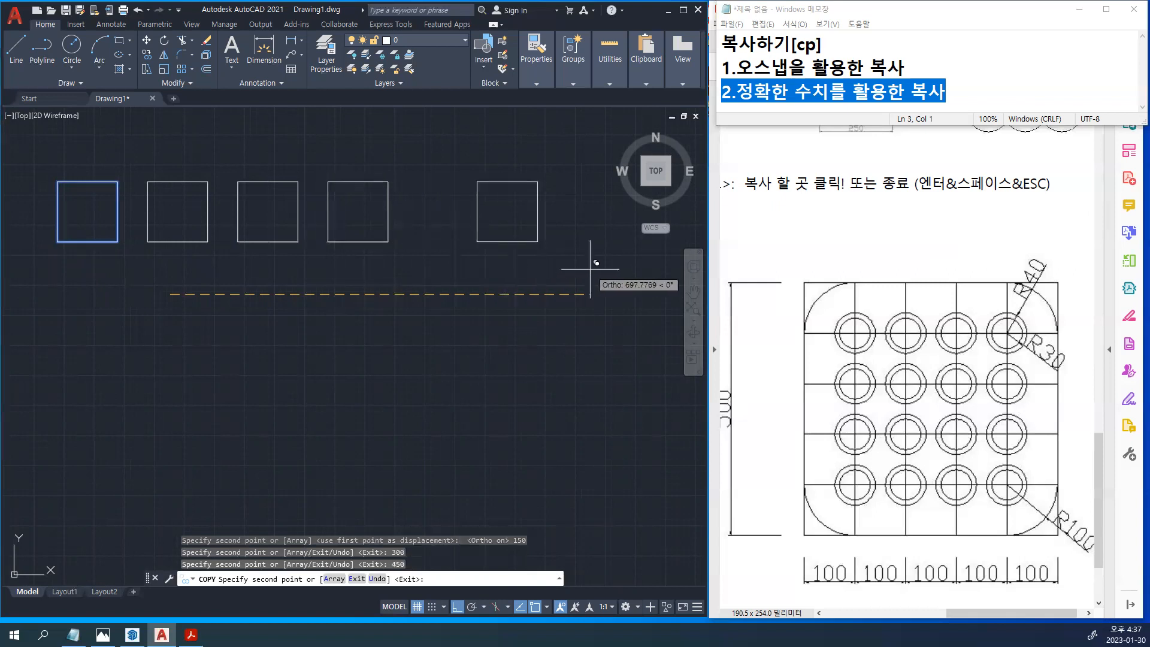
text(600)
key(Return)
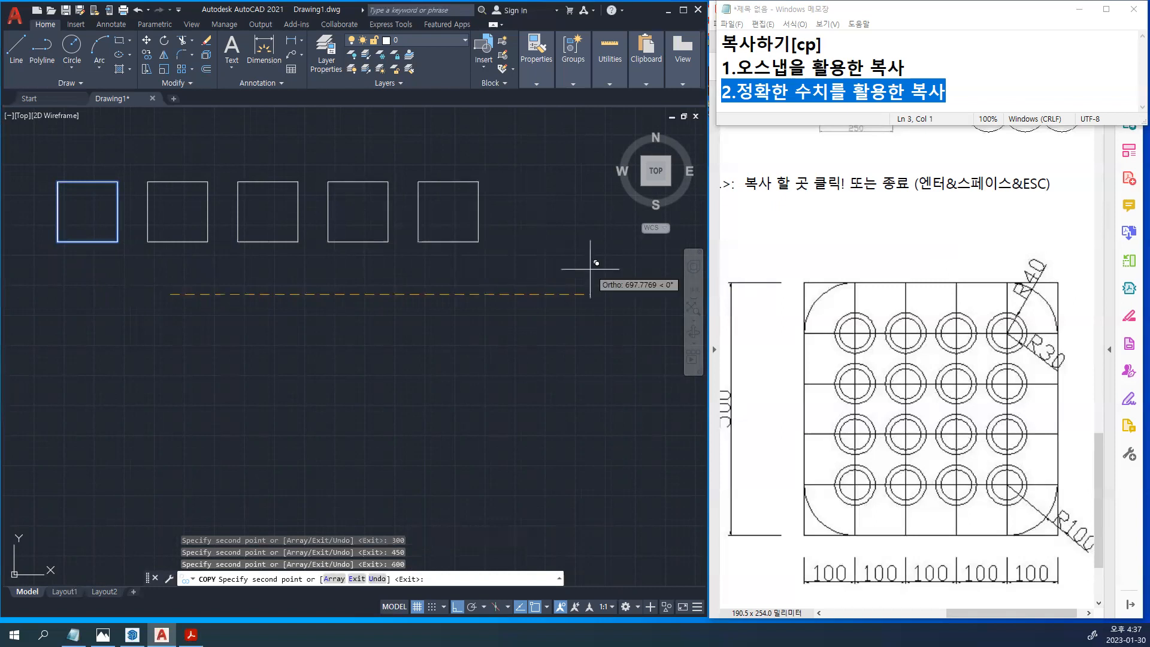
key(Return)
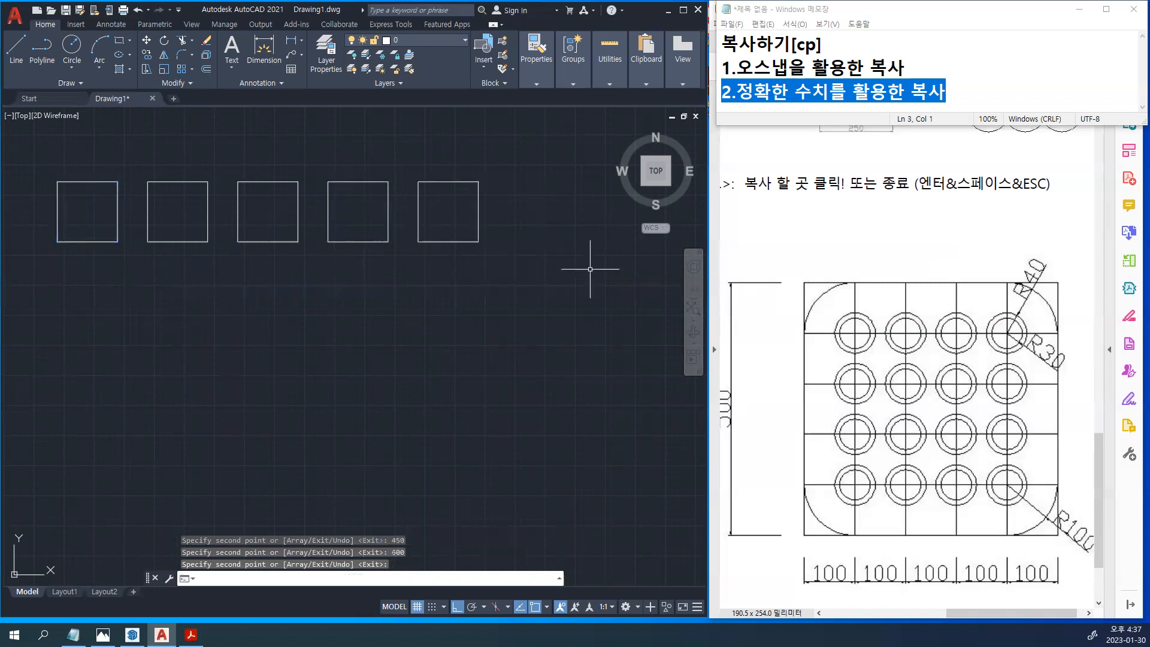
Copy the whole row of five squares 200 units straight down
middle_drag(457, 313, 506, 298)
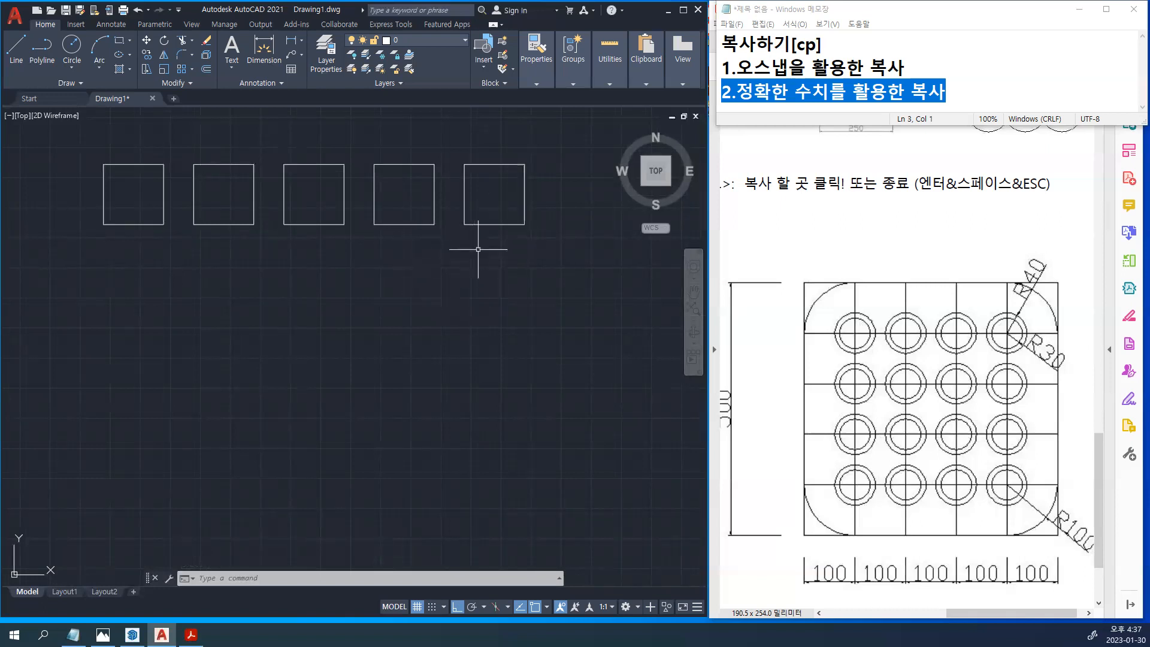
text(cp)
key(space)
click(591, 241)
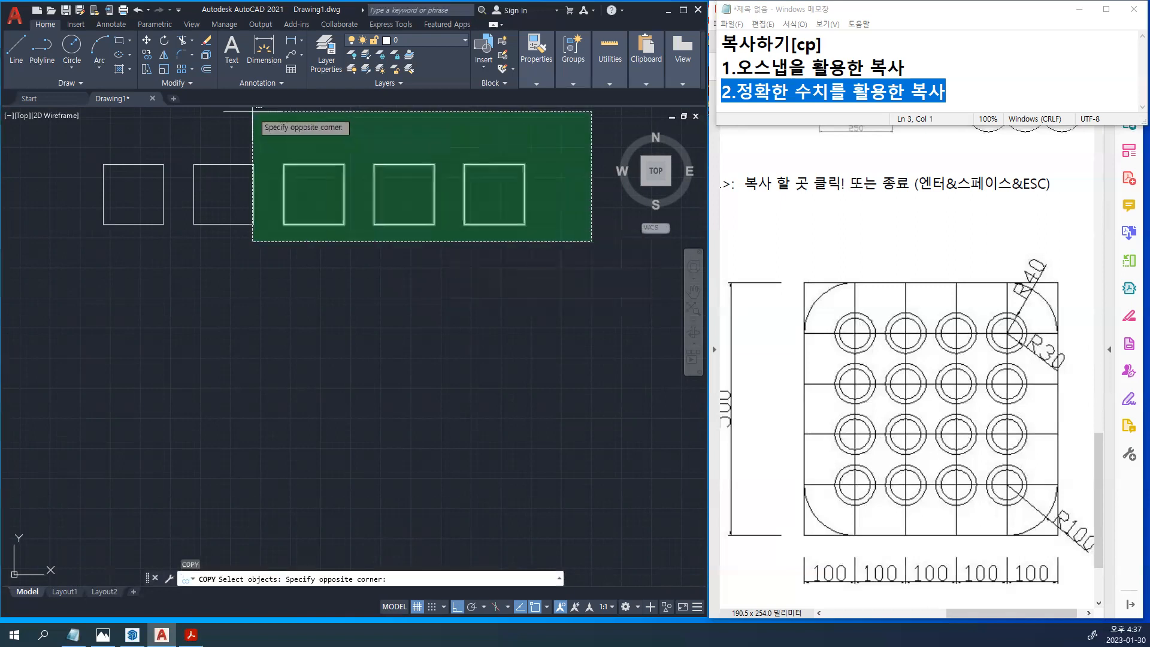
click(84, 116)
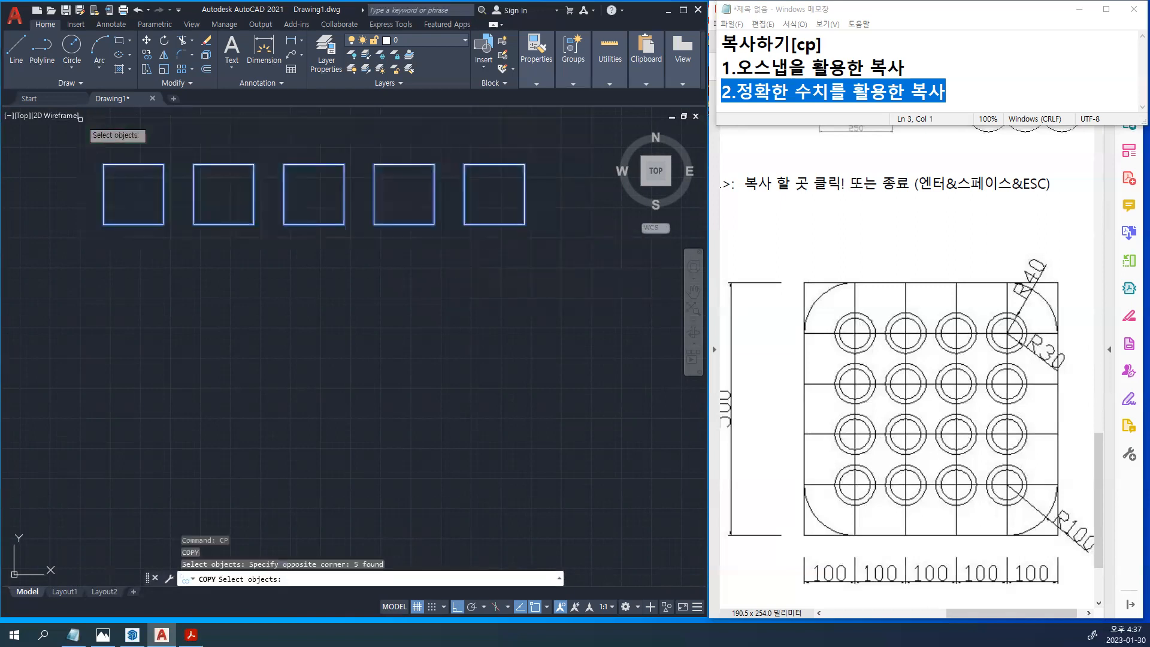
key(space)
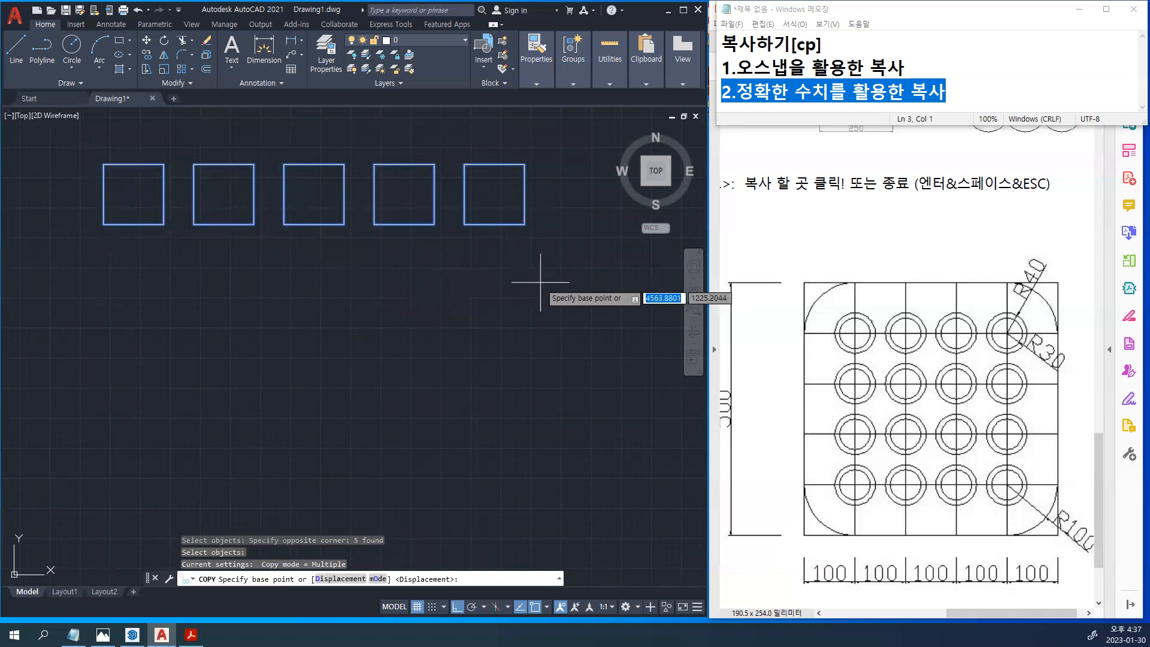
click(585, 263)
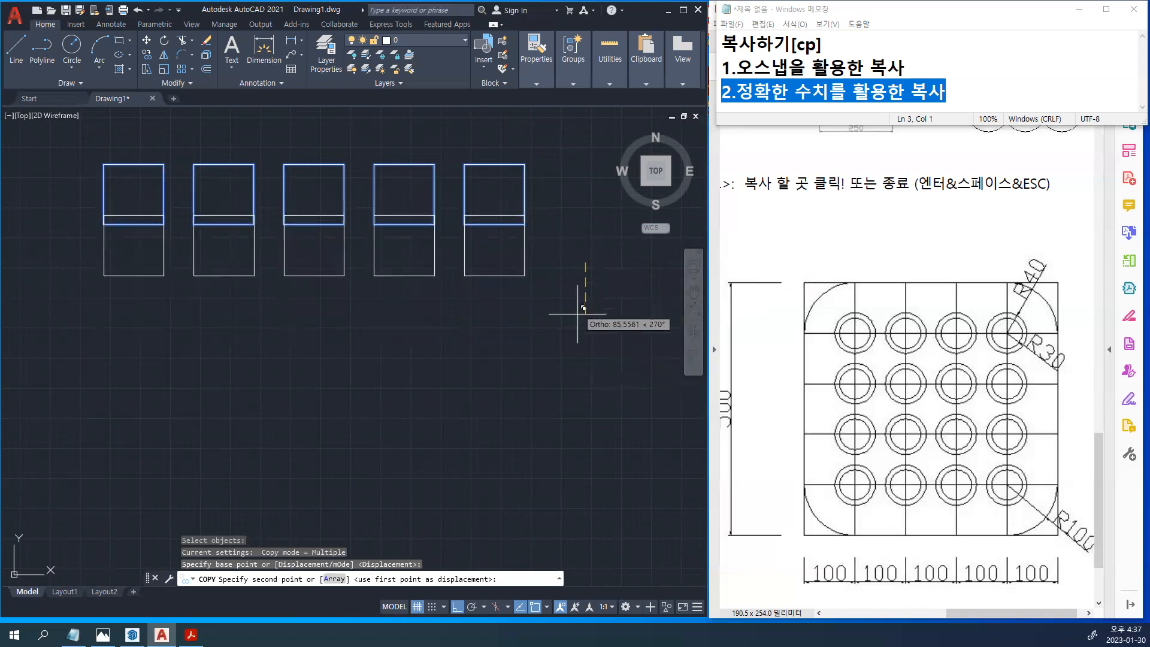
text(200)
key(Return)
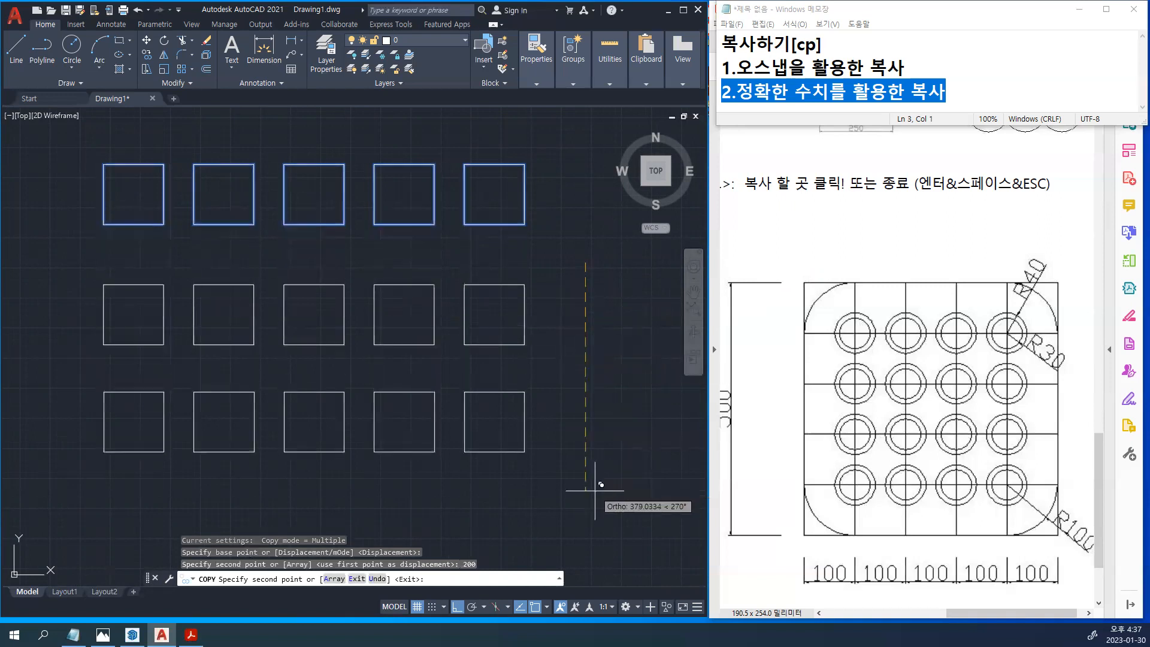
key(Return)
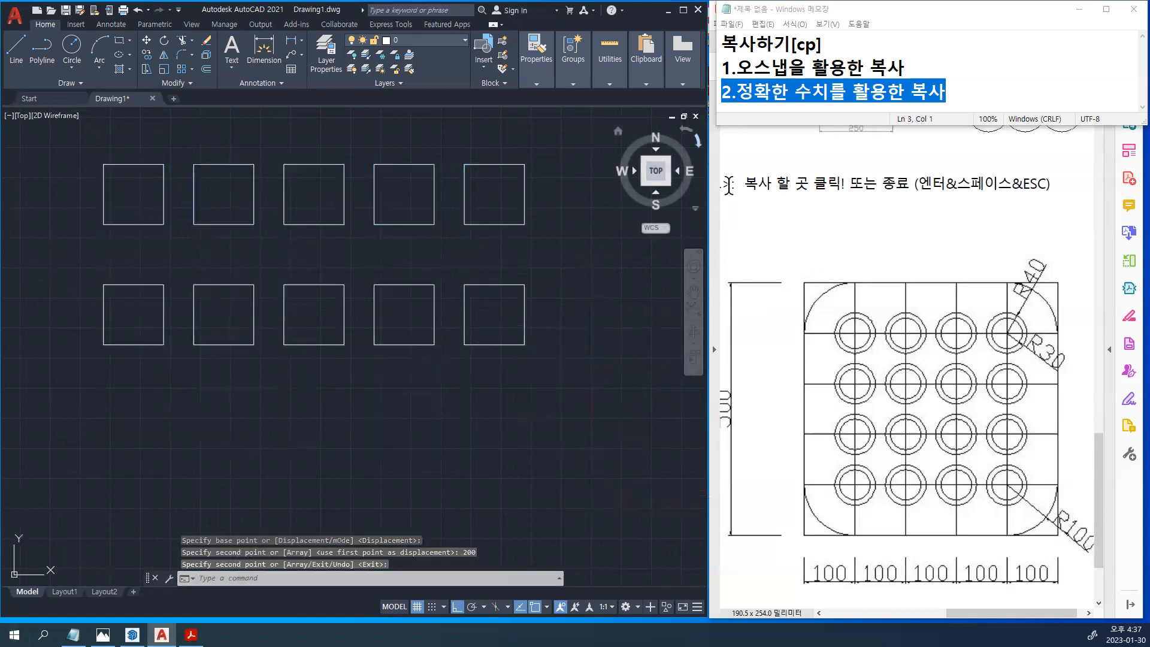
Measure the vertical distance from the top of the upper row to the top of the lower row at the last squares
text(d)
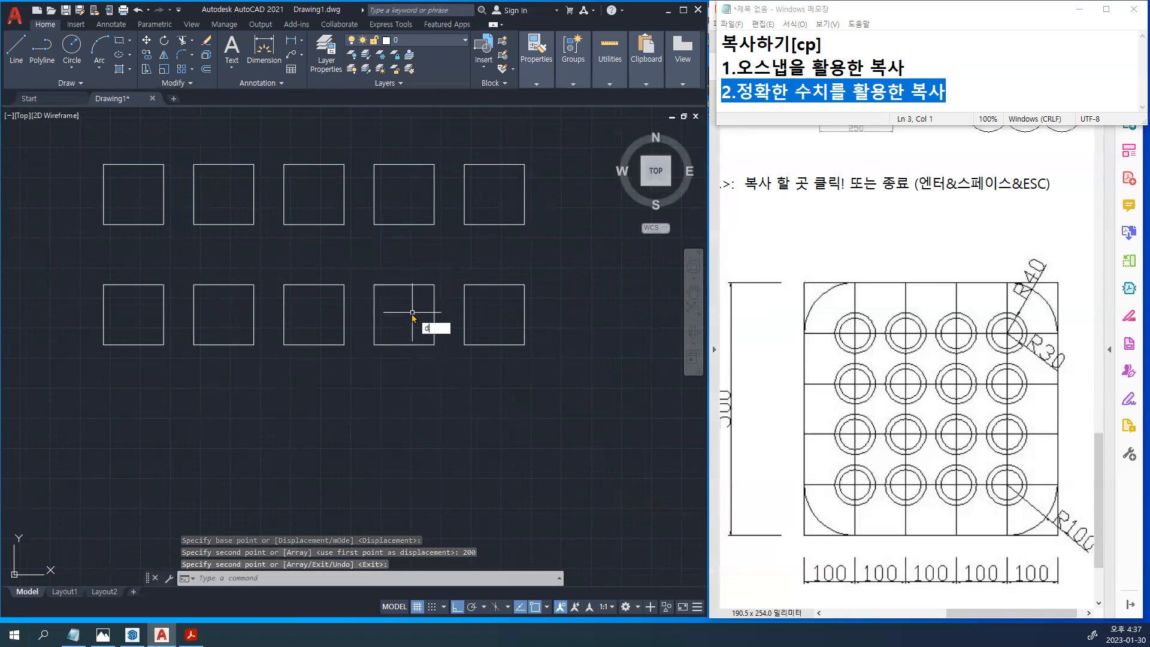
text( poi)
key(Return)
click(525, 164)
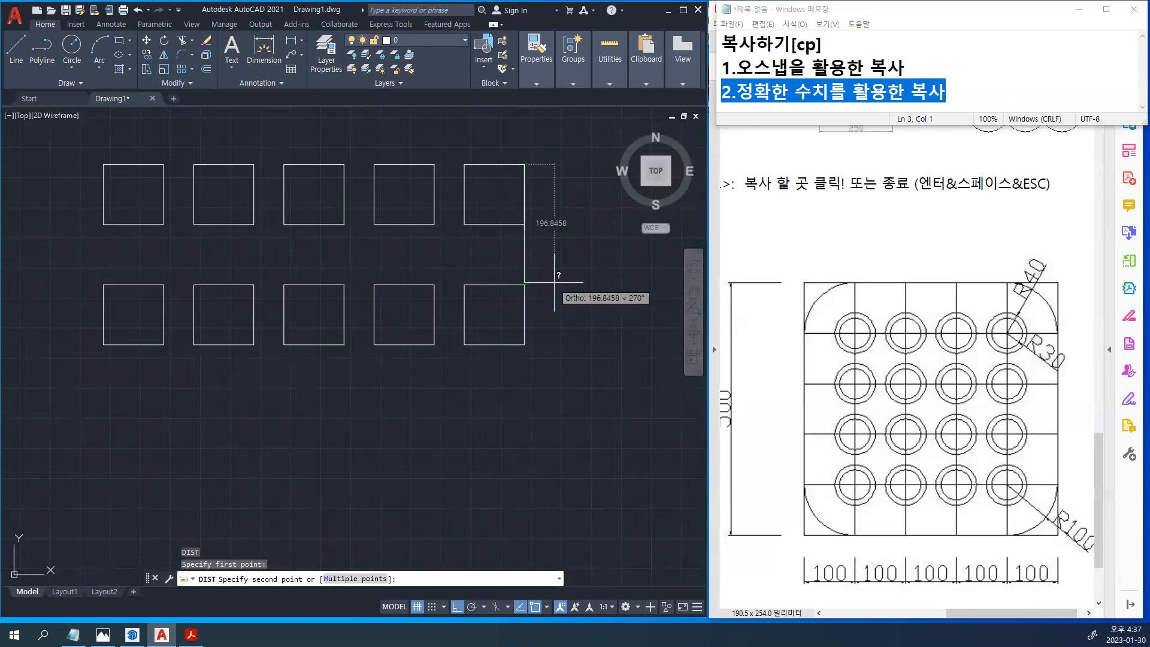
click(525, 282)
scroll(526, 264, down, 4)
mouse_move(532, 264)
middle_down()
mouse_move(554, 262)
mouse_move(564, 335)
middle_up()
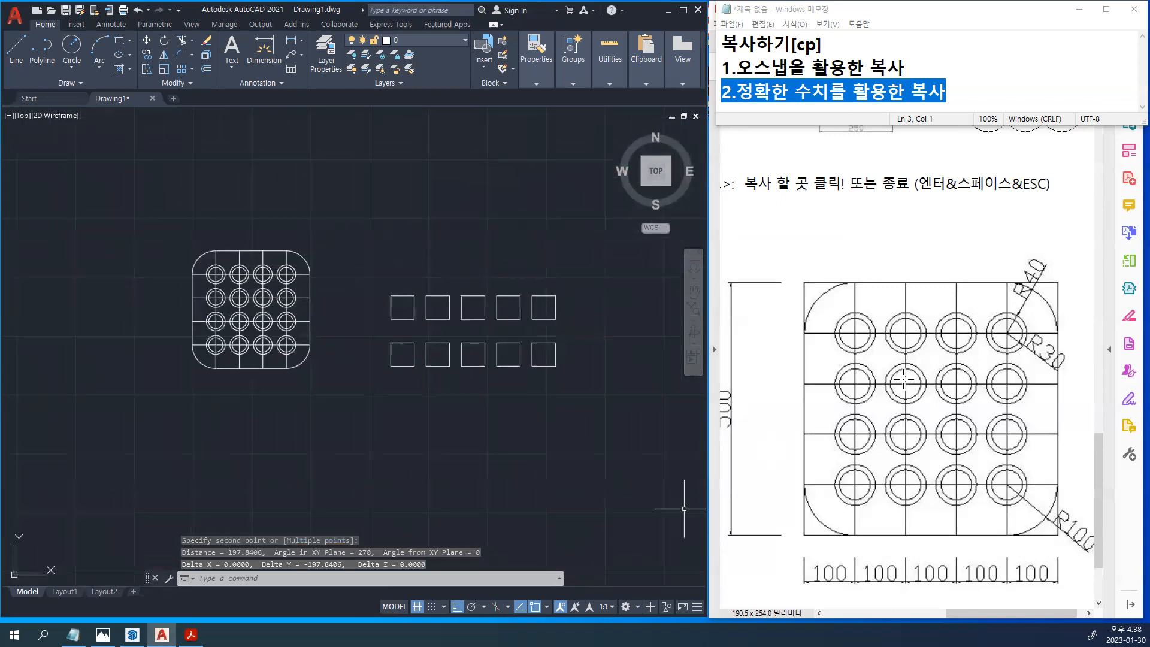
Change the heading of the Notepad notes to "이동하기[M]"
scroll(935, 399, up, 10)
scroll(926, 391, down, 8)
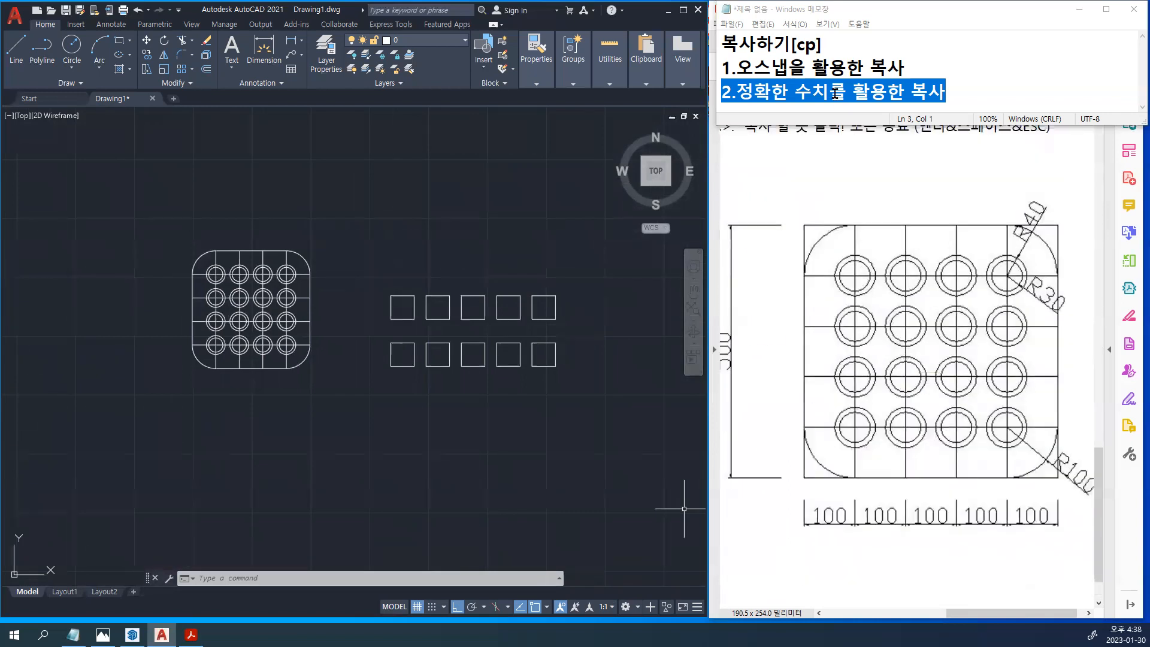
click(803, 53)
drag(756, 48, 710, 50)
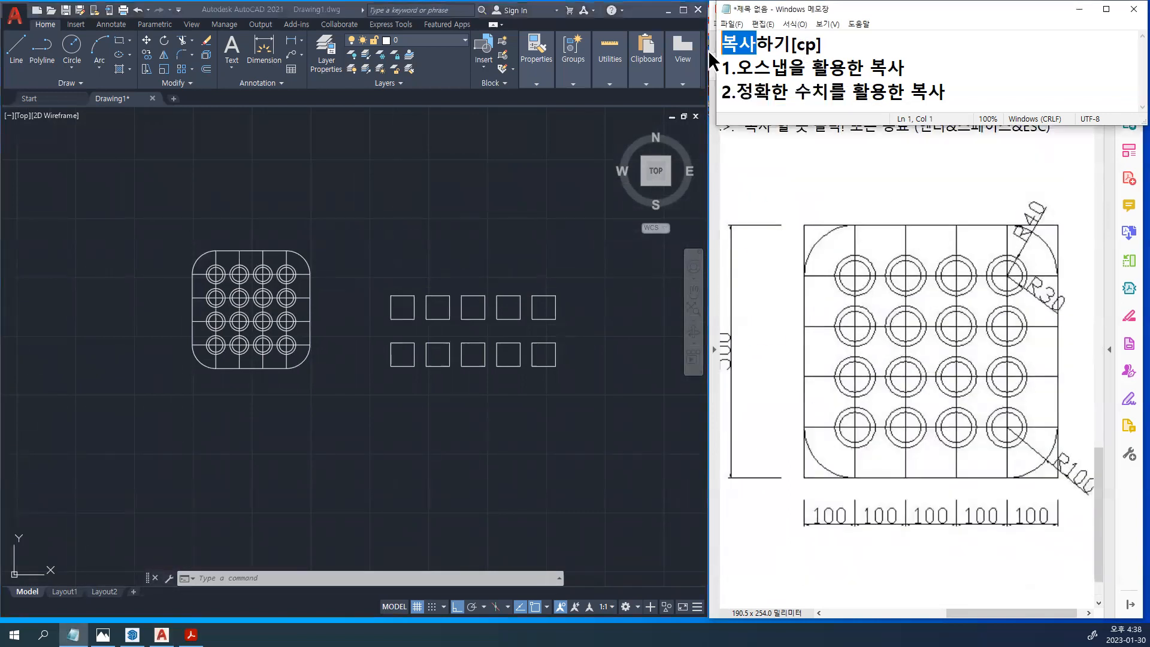
text(d)
key(BackSpace)
key(BackSpace)
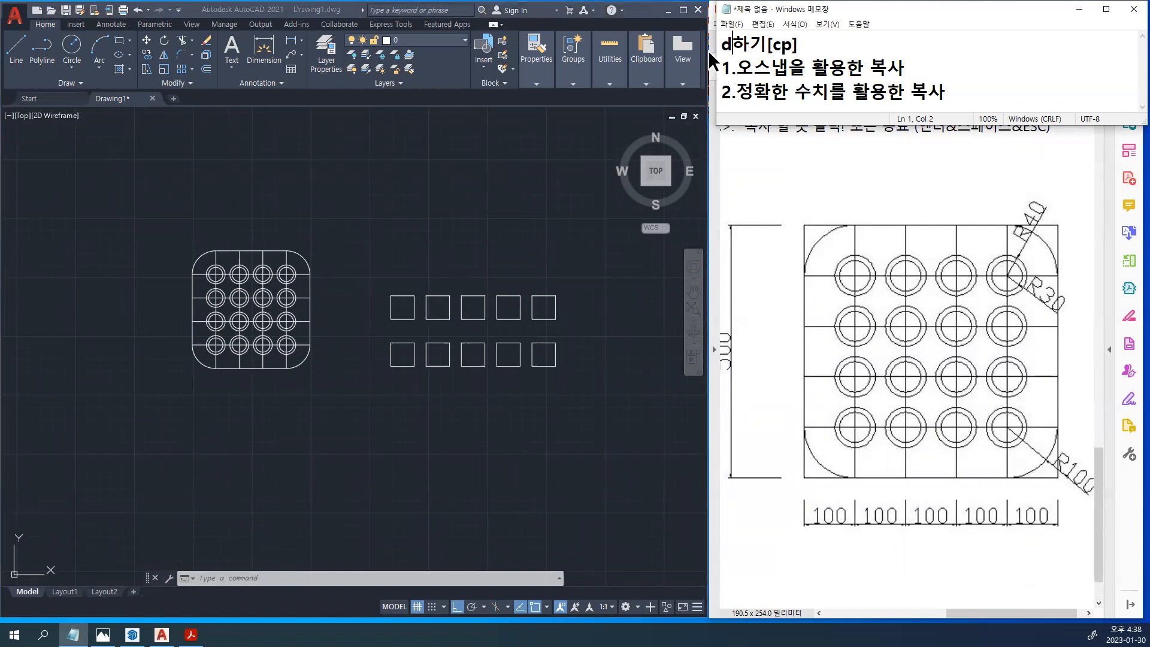
key(BackSpace)
key(Hangul)
text(이도ㅇ)
key(Right)
key(Right)
key(Right)
key(Right)
key(Right)
key(BackSpace)
key(Delete)
key(BackSpace)
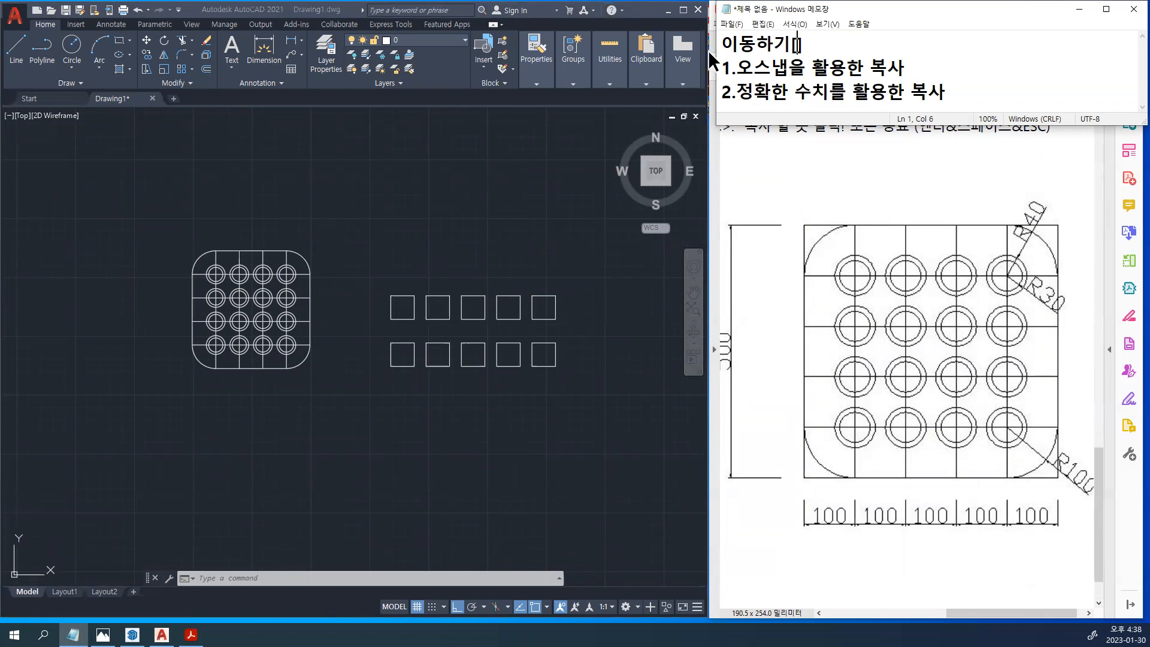
text(M)
Replace "복사" with "이동" at the end of both numbered note lines
key(Down)
key(End)
key(BackSpace)
key(BackSpace)
text(다)
key(BackSpace)
text(이동)
key(Down)
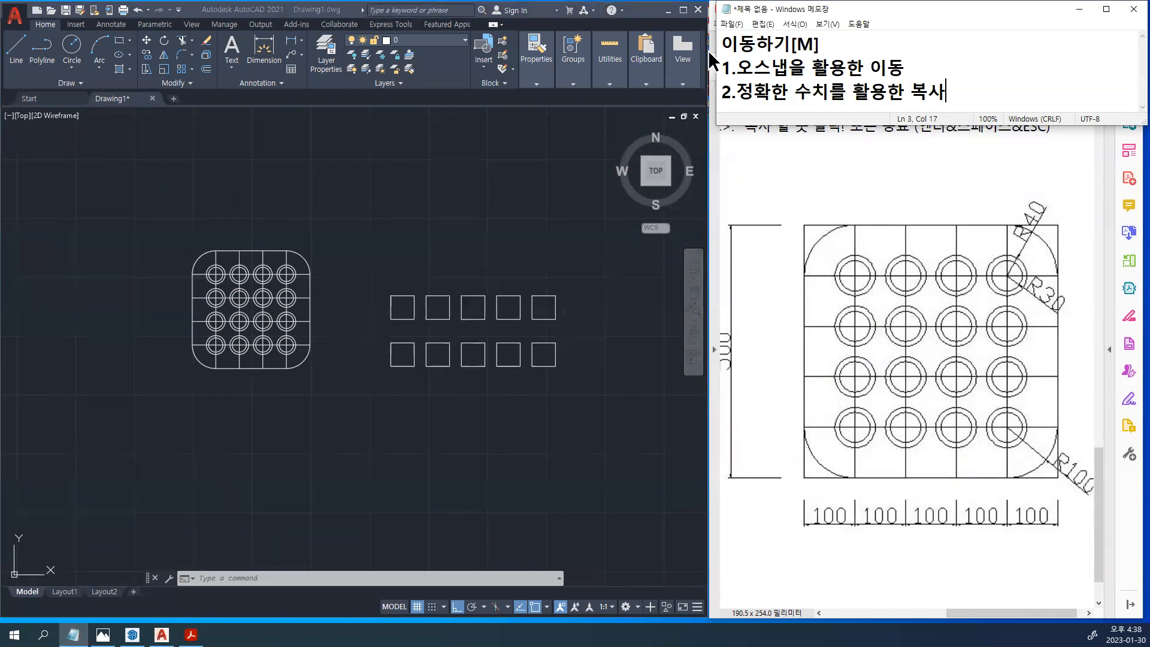
text(이동)
Highlight the note line "1.오스냅을 활용한 이동"
click(878, 79)
drag(947, 90, 675, 73)
drag(925, 65, 710, 60)
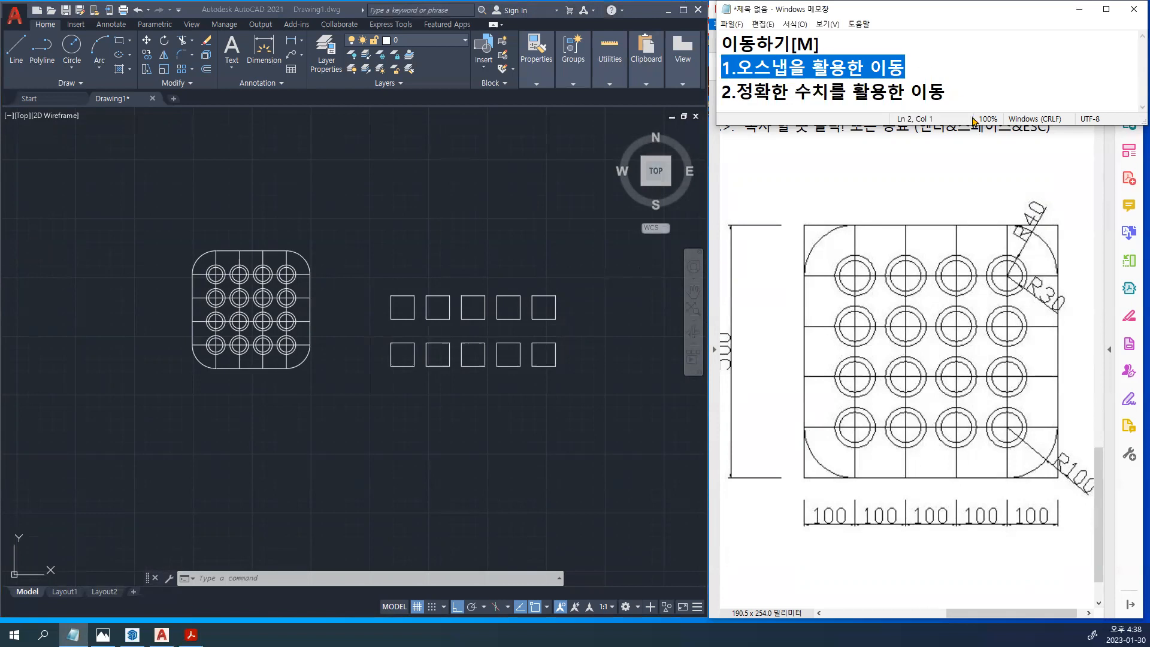
Move the upper row's first square from the midpoint of its right side to the midpoint of the second square's left side
click(521, 392)
scroll(485, 347, up, 4)
middle_drag(482, 339, 384, 356)
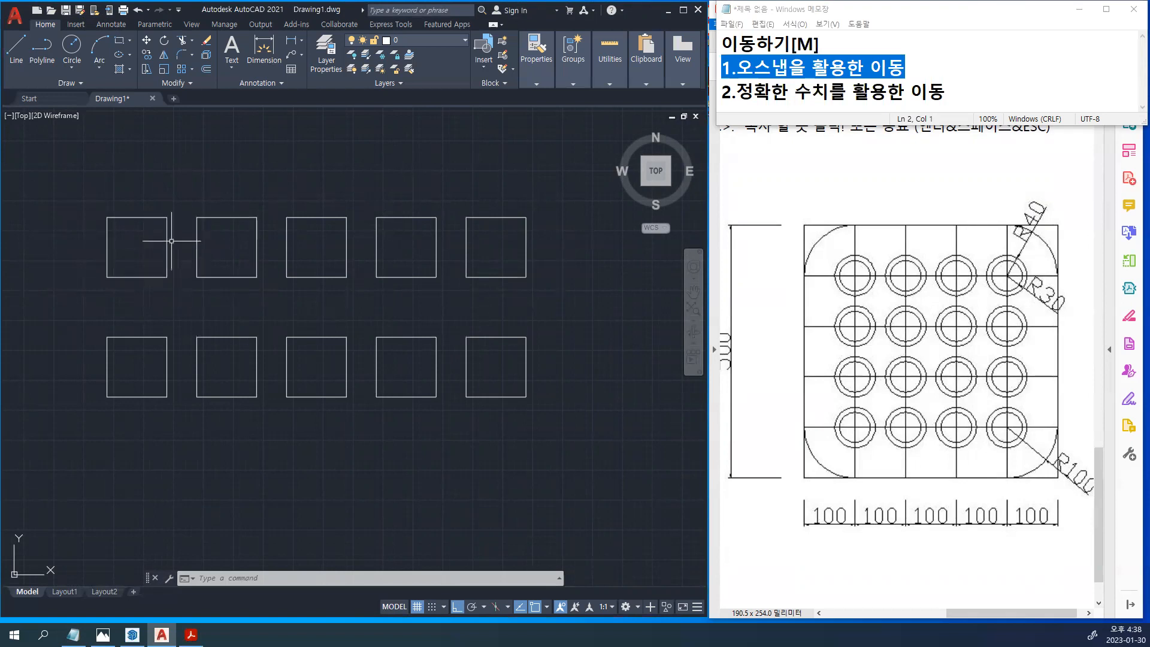
click(150, 277)
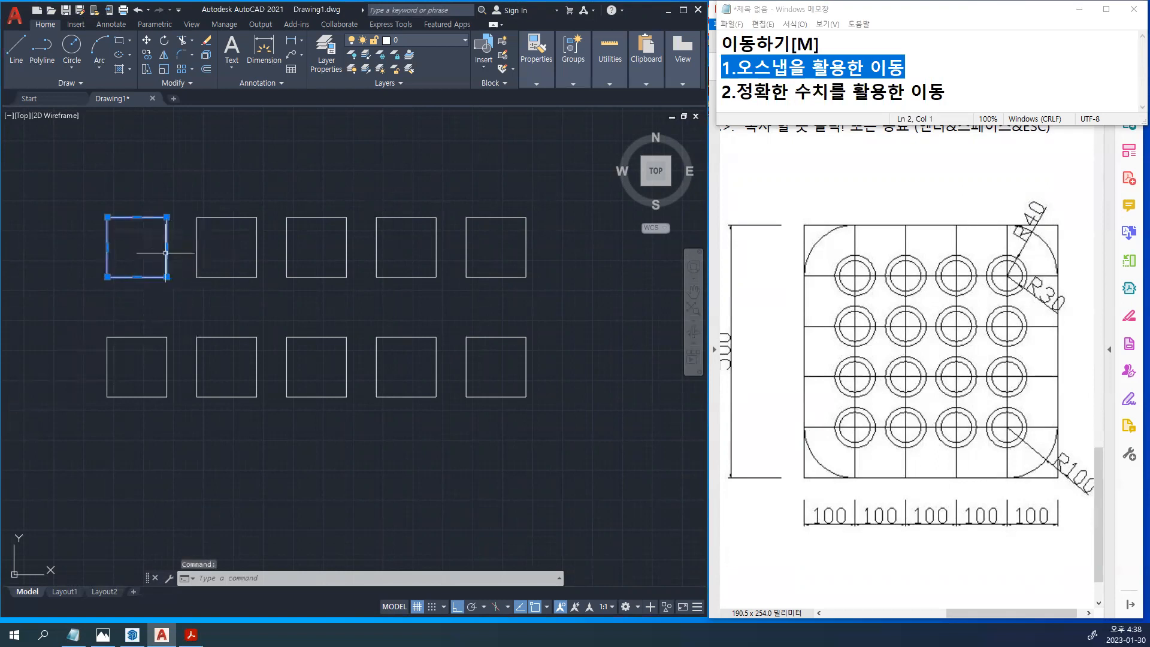
key(Escape)
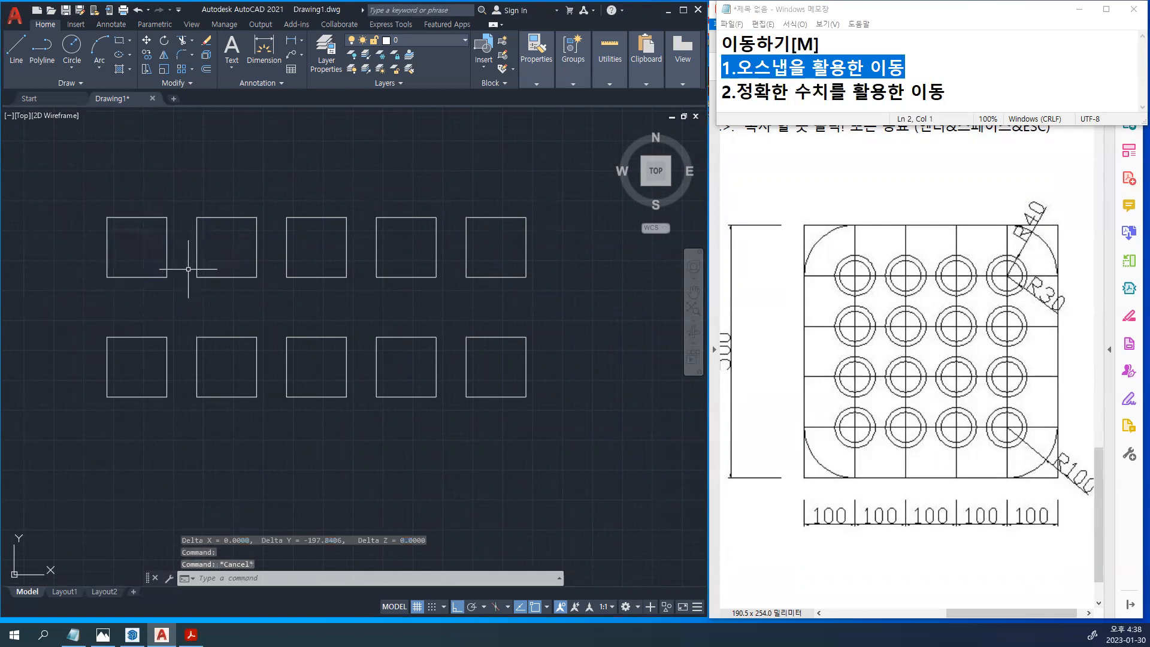
text(m)
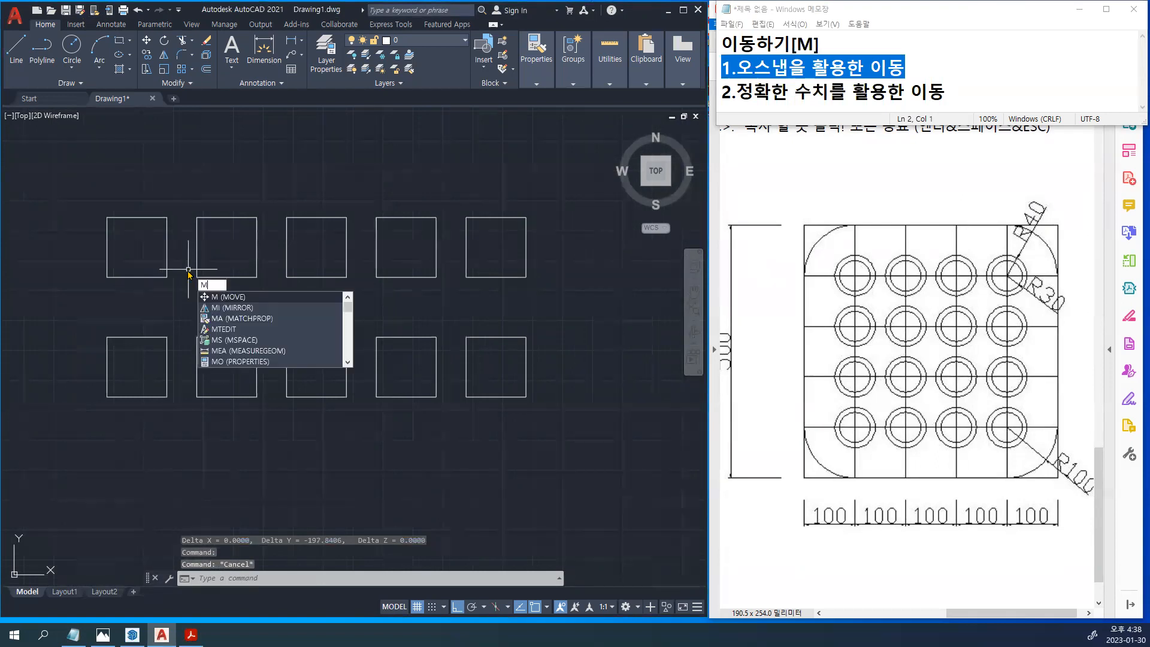
key(Return)
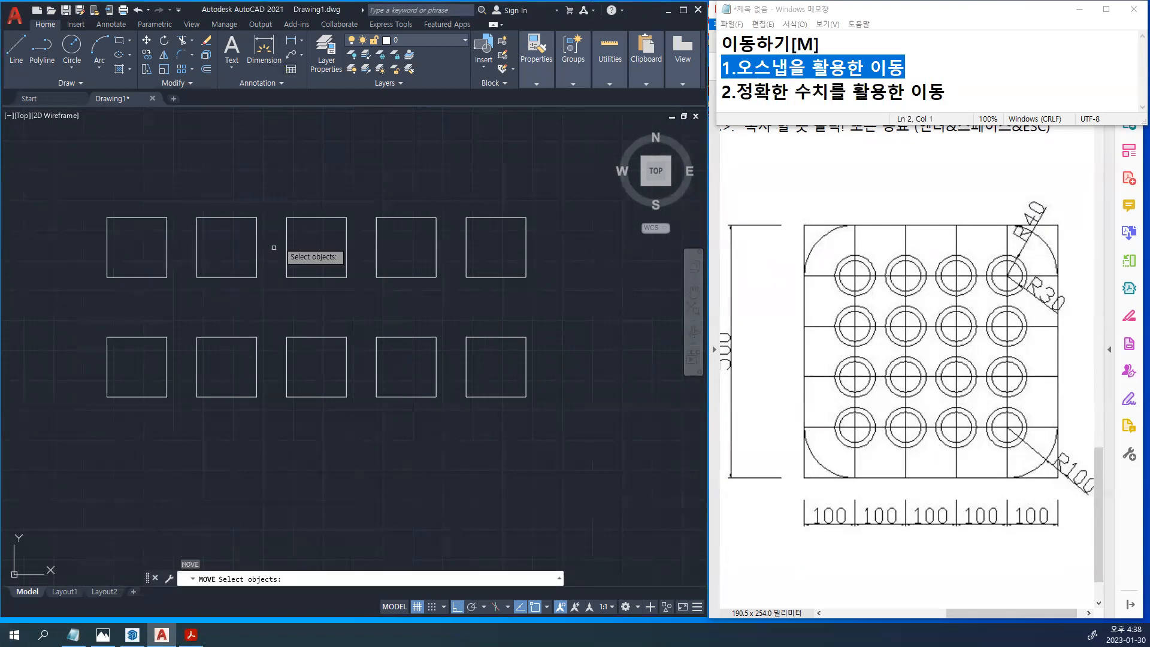
click(166, 275)
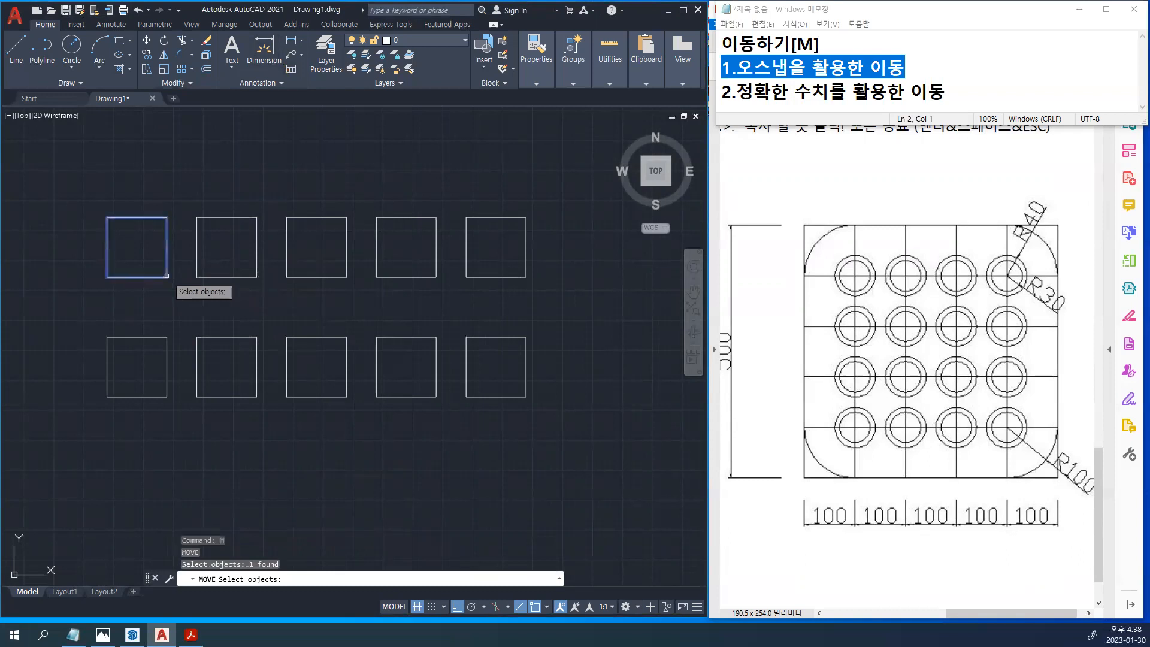
key(Return)
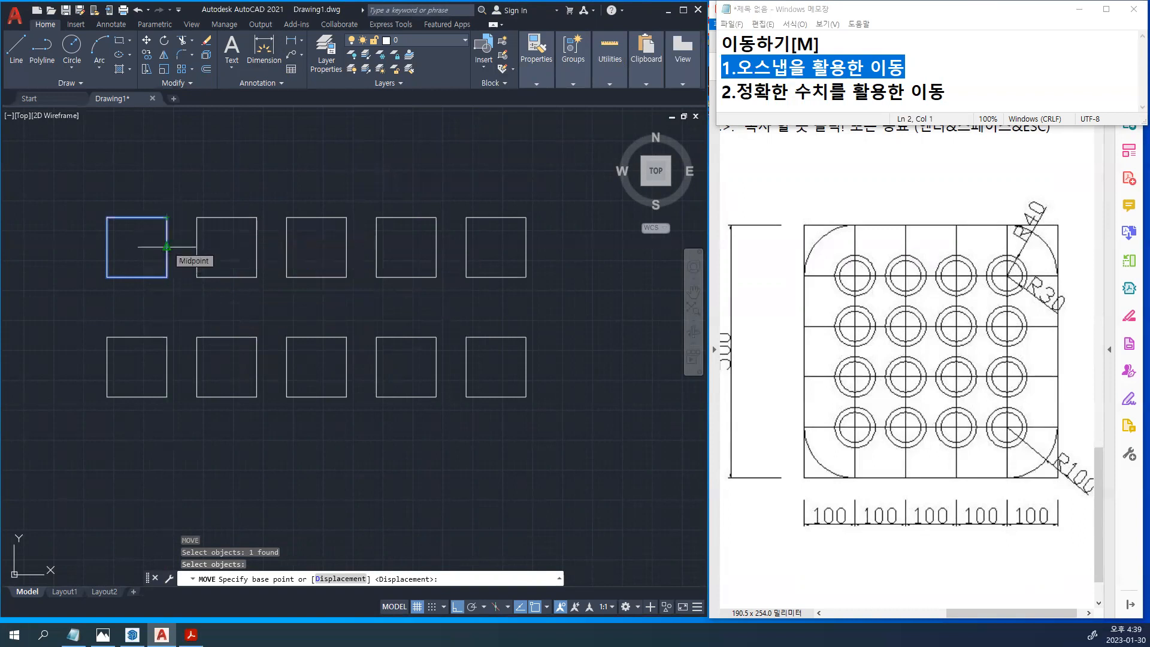
click(166, 246)
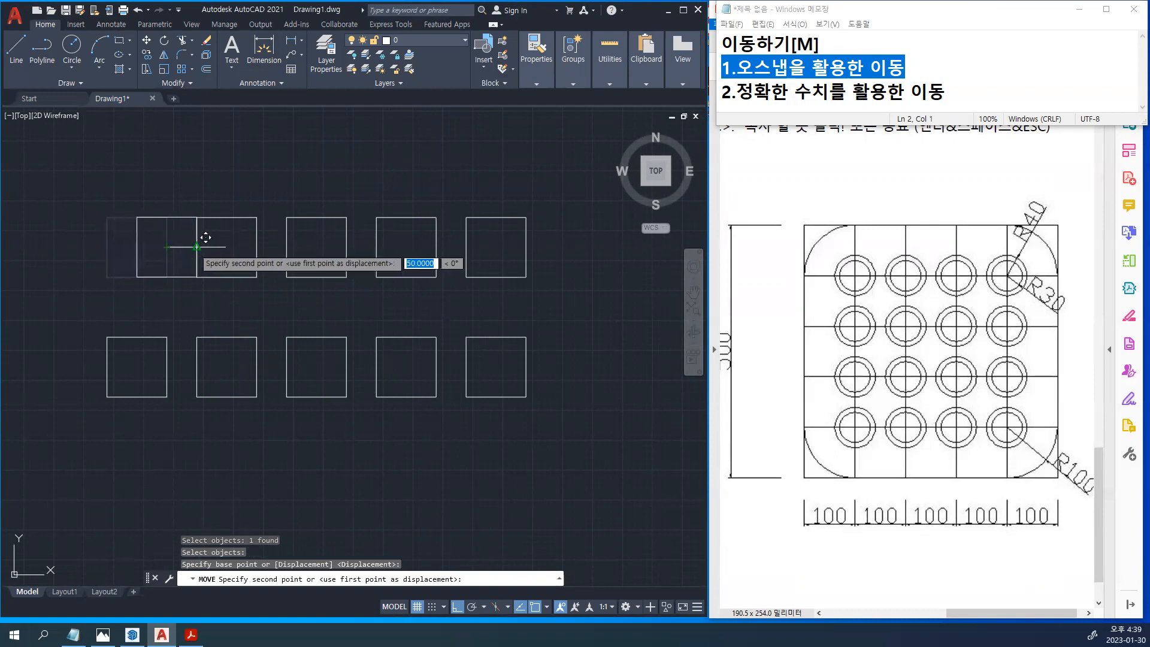
click(195, 247)
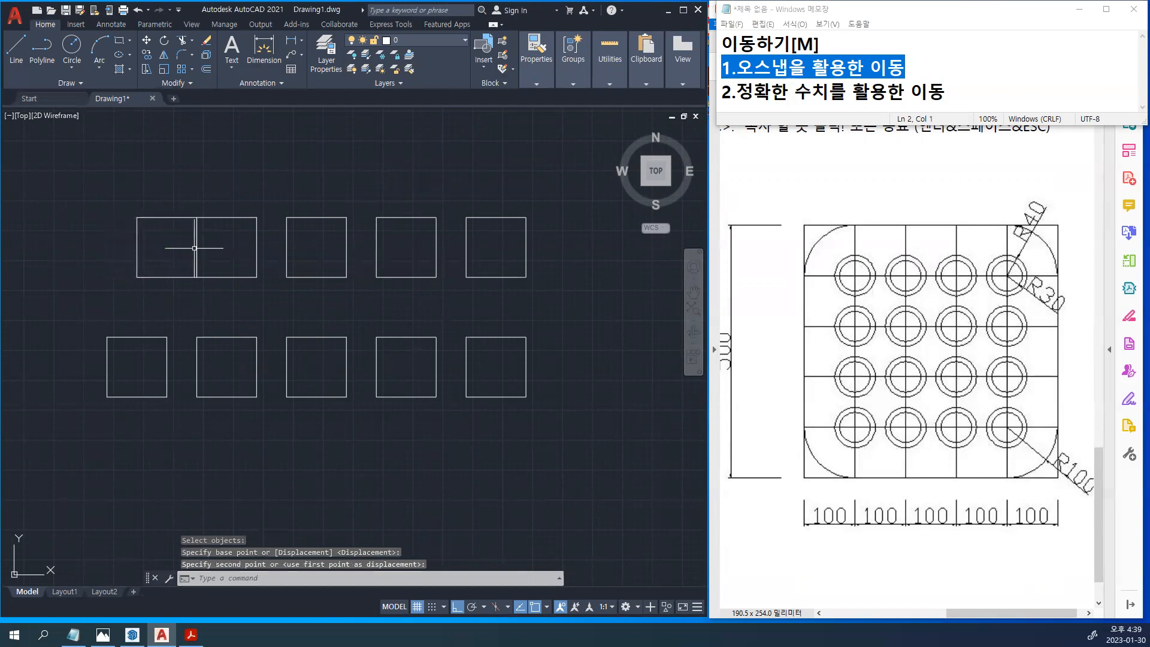
click(167, 277)
click(228, 277)
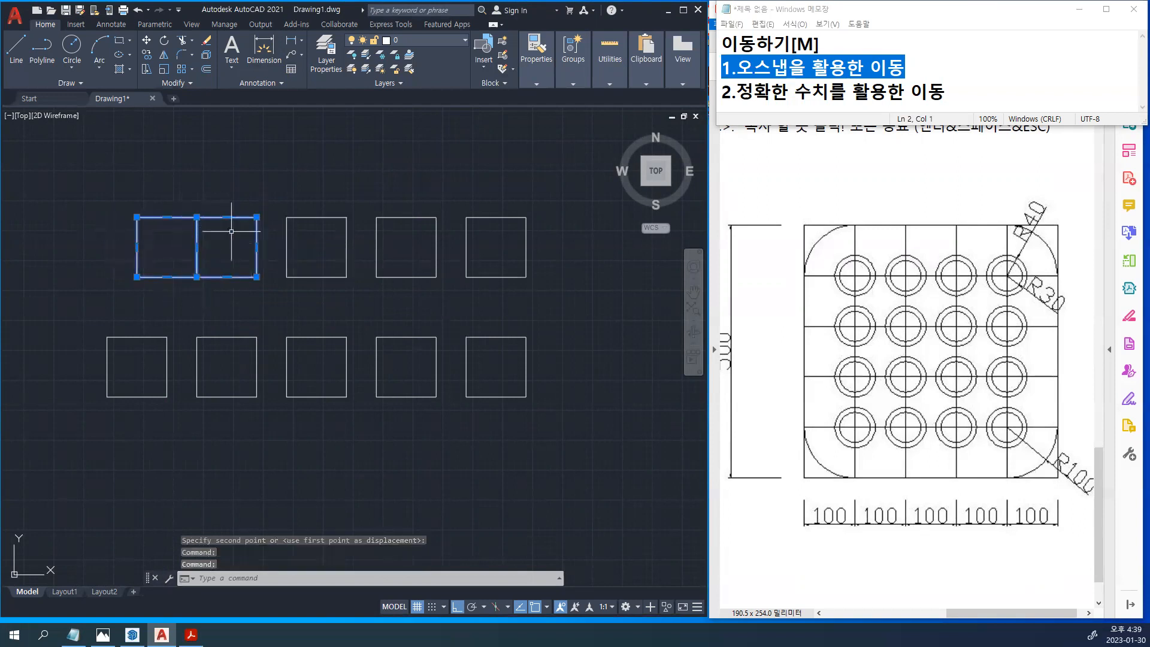
key(Escape)
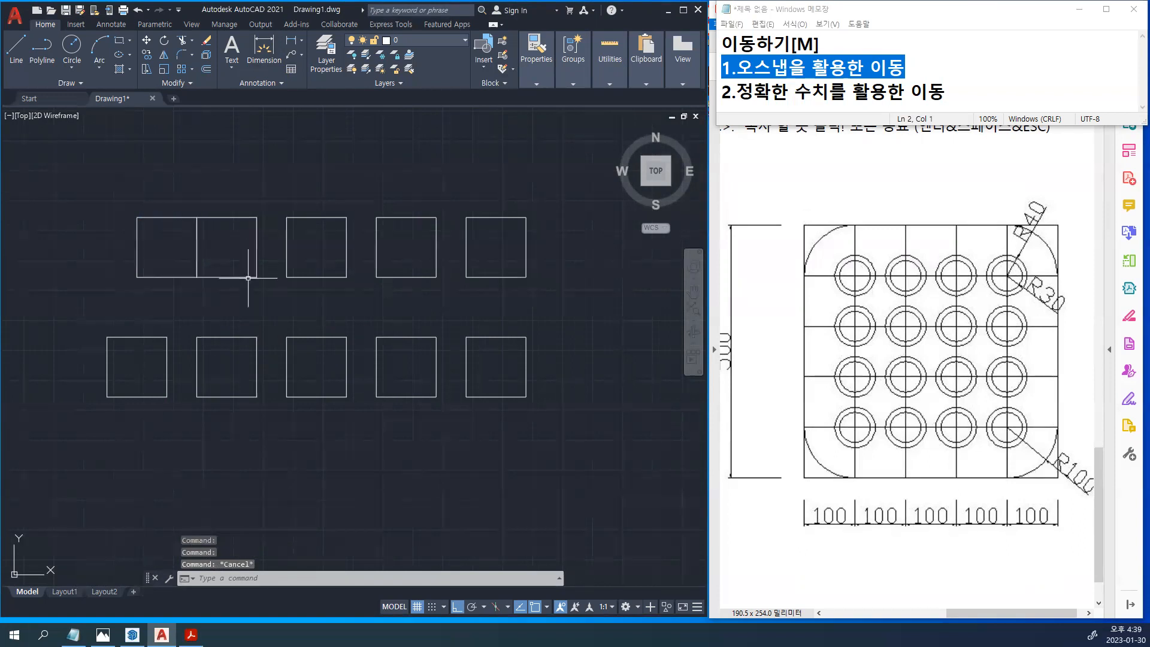
Move the upper row's third square, with Ortho off, from its bottom-left corner to the second square's top-left corner
click(299, 276)
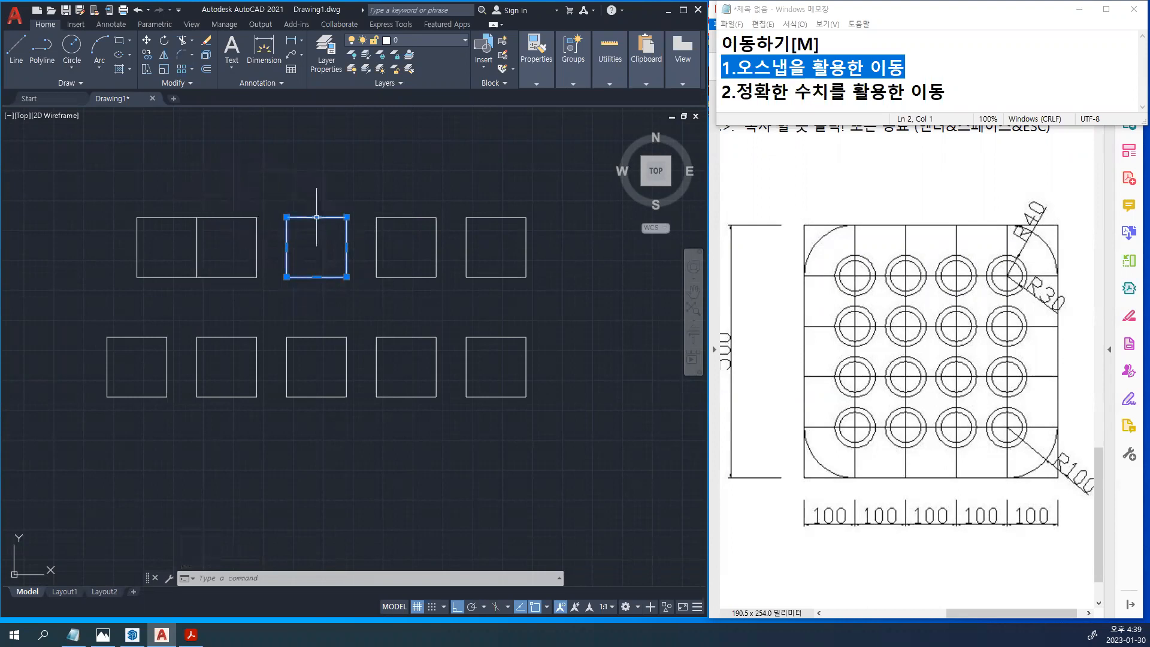
key(Escape)
text(m)
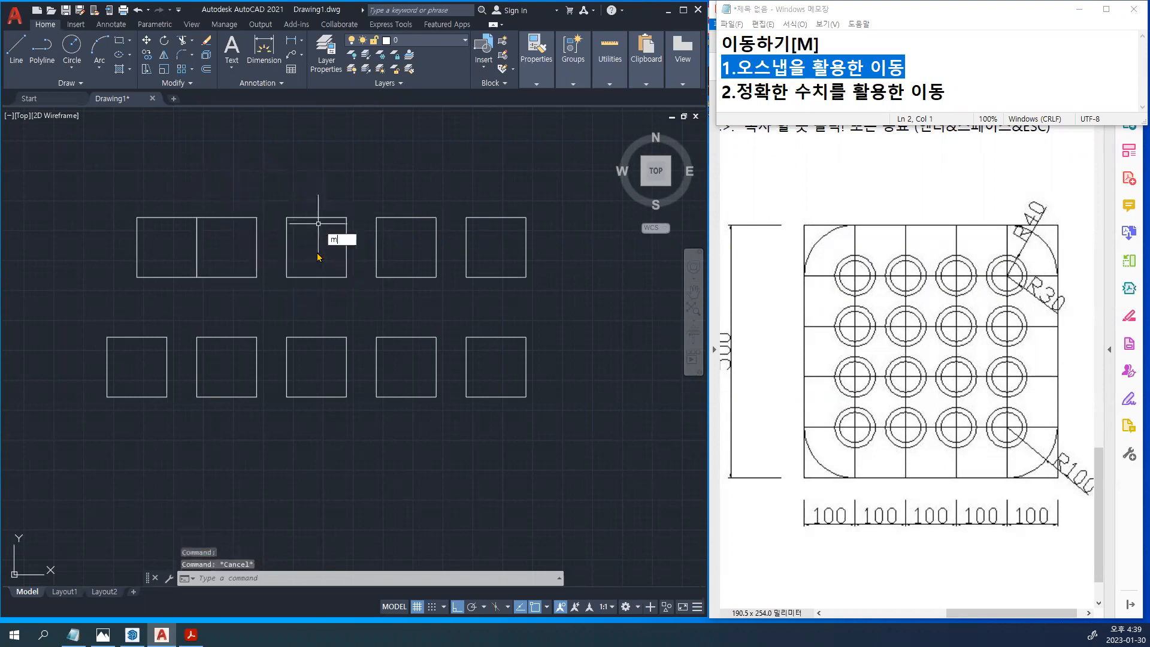
key(Return)
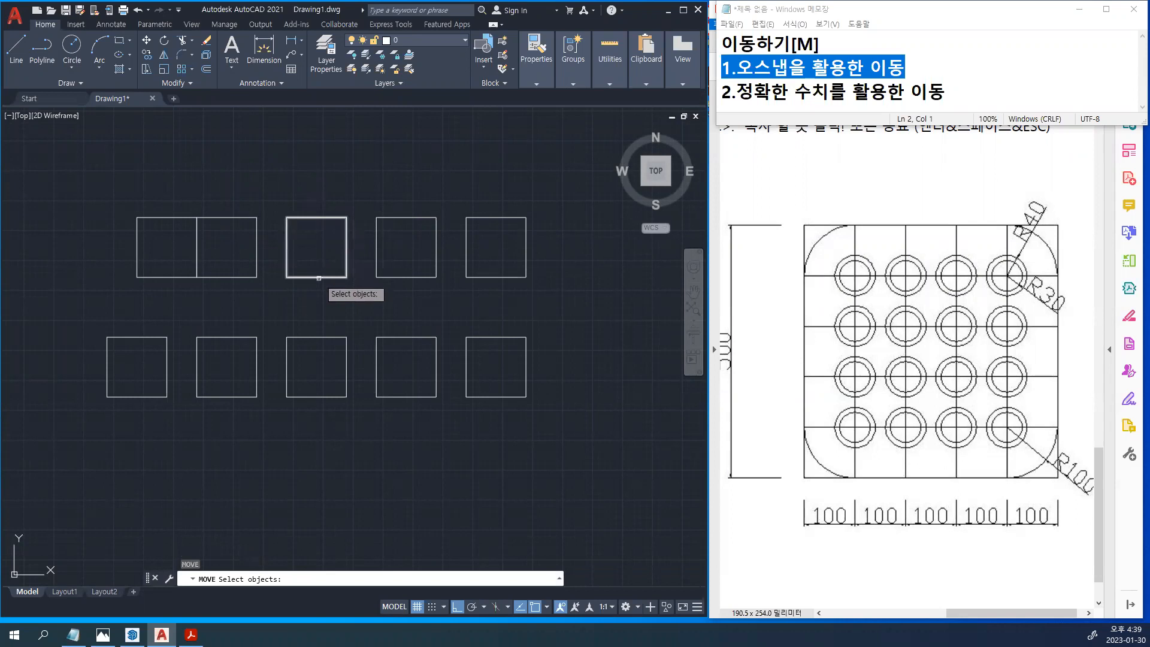
click(318, 277)
key(Return)
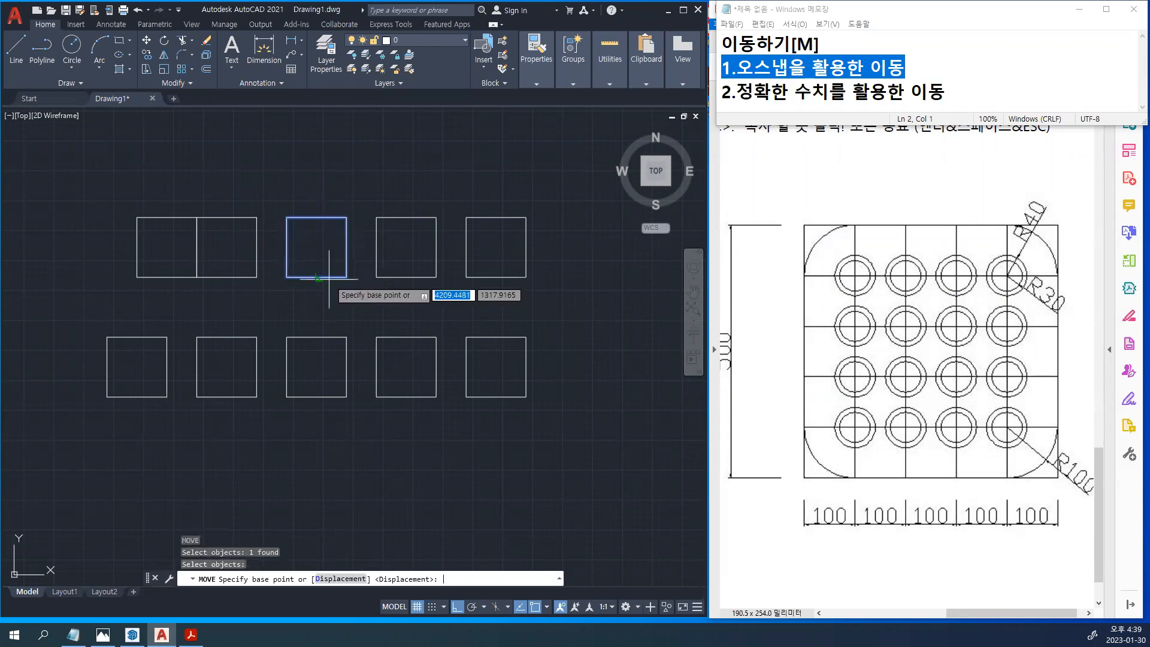
click(286, 277)
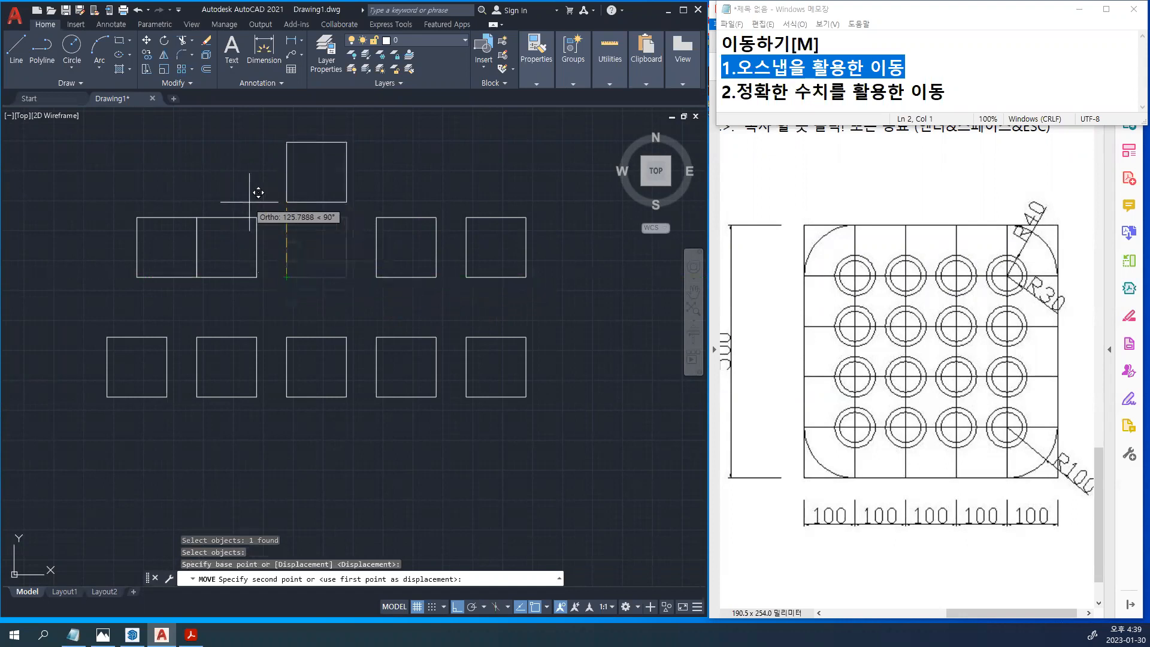
key(F8)
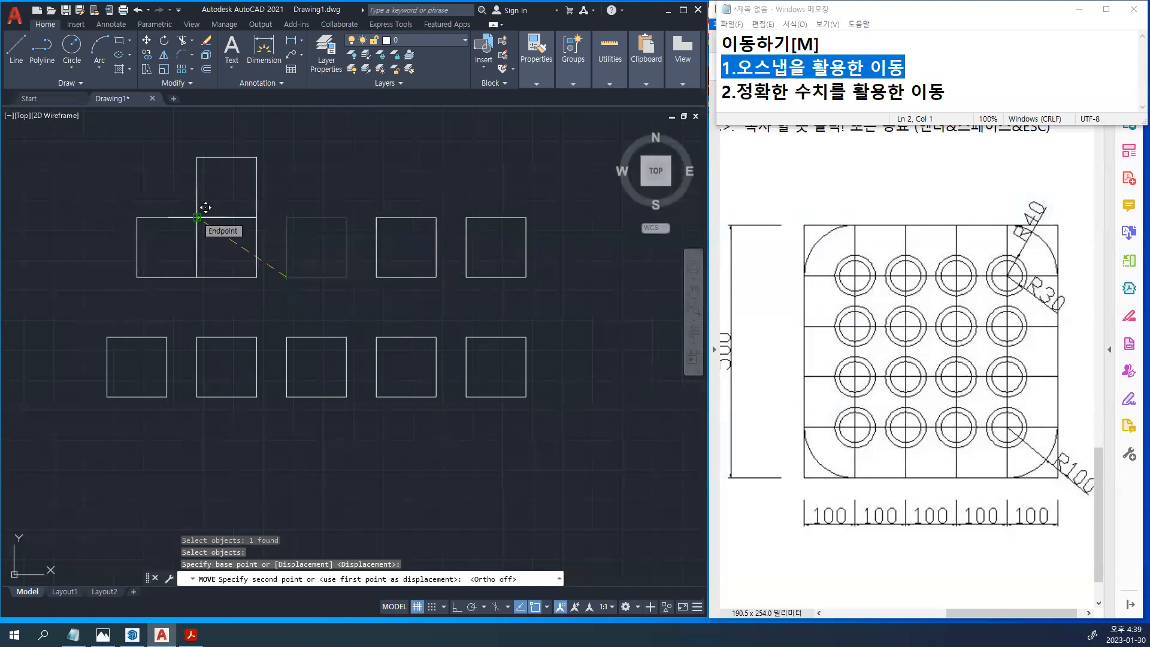
click(205, 207)
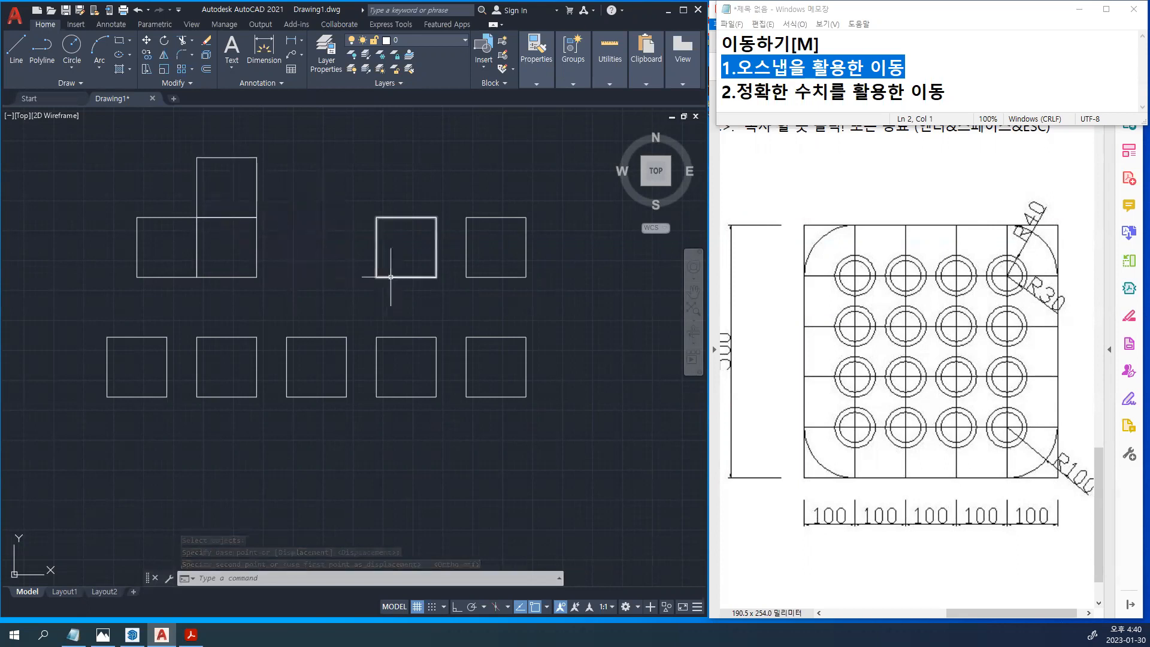
Move the upper row's fourth square from its bottom-left corner to the top-right corner of the stacked square
text(C)
key(Escape)
text(m)
key(Return)
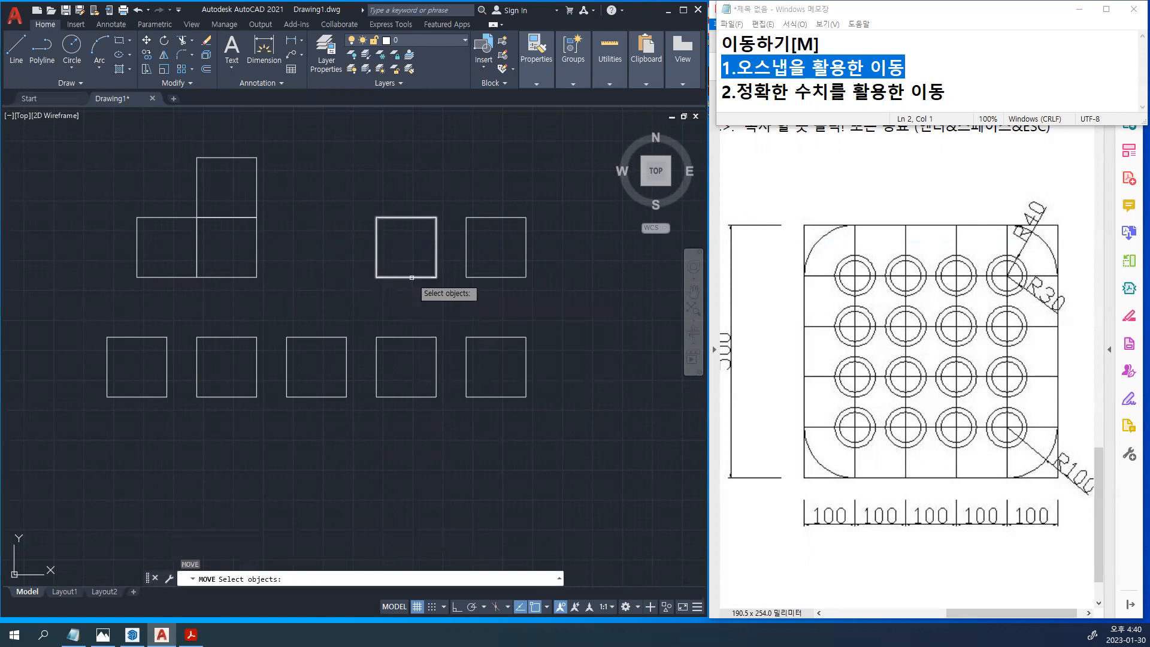
click(411, 277)
key(Return)
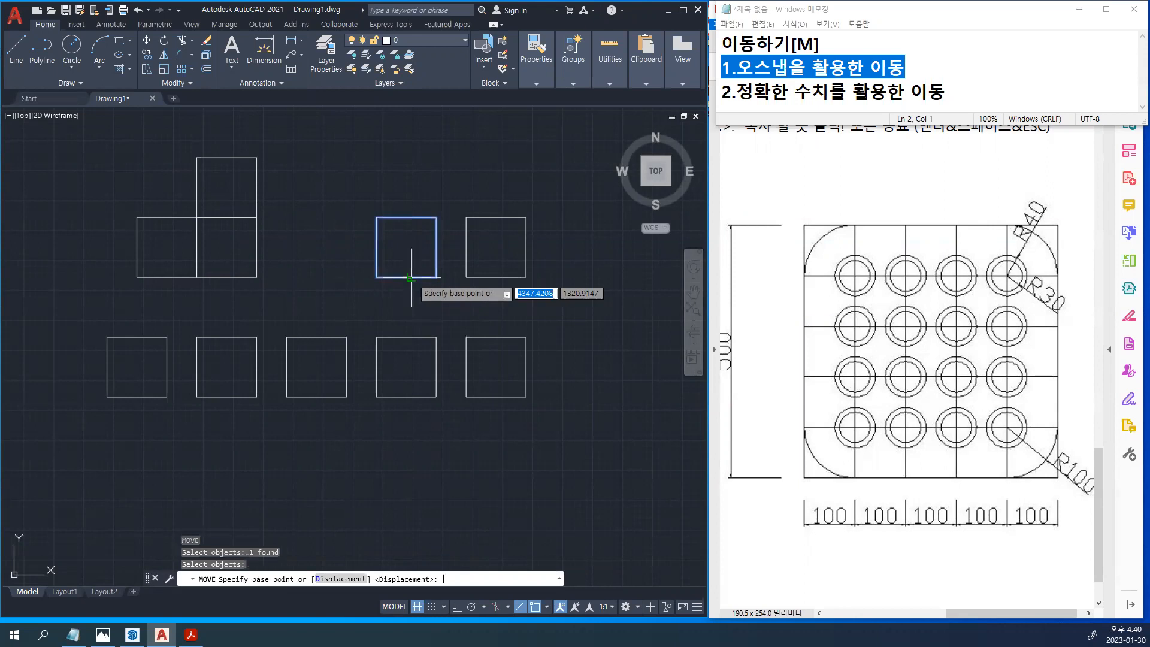
click(376, 277)
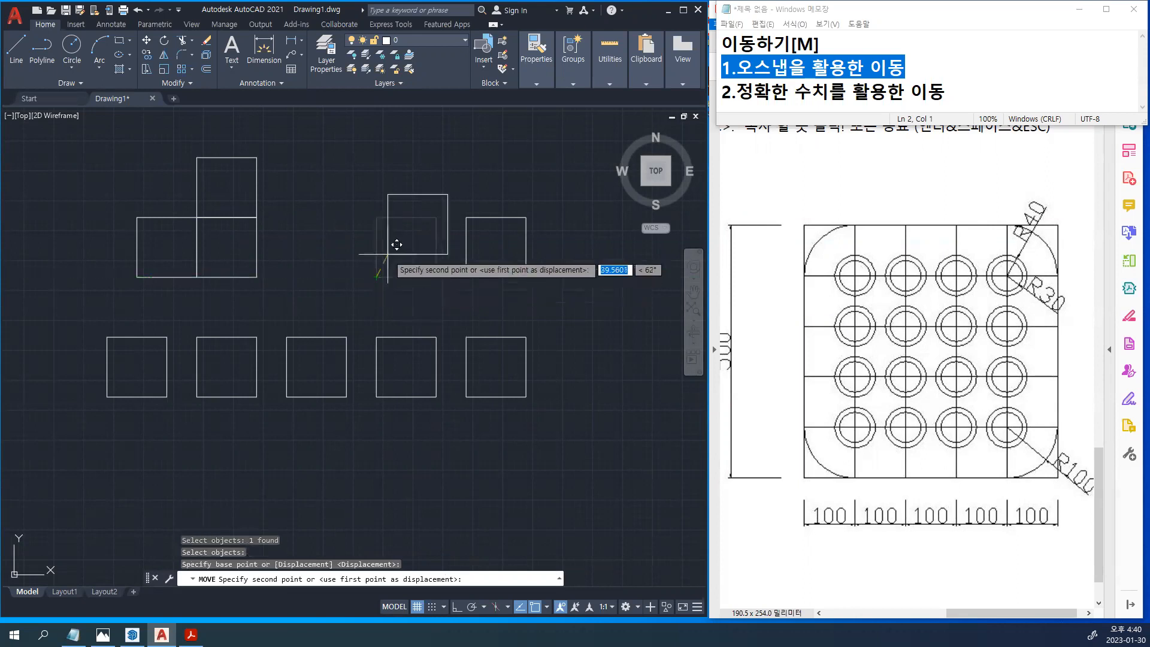
click(257, 156)
Move the upper row's last square from its top-left corner to the bottom-right corner of the topmost square
mouse_move(370, 331)
middle_down()
mouse_move(431, 451)
mouse_move(447, 449)
middle_up()
text(m)
key(Return)
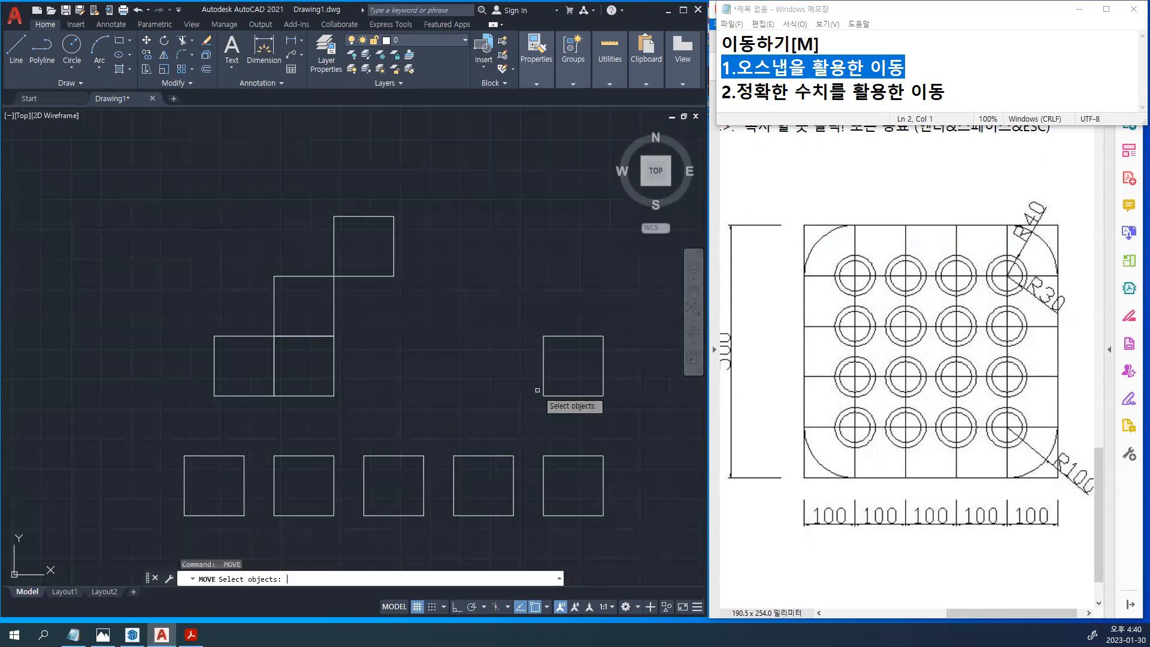
click(546, 396)
key(Return)
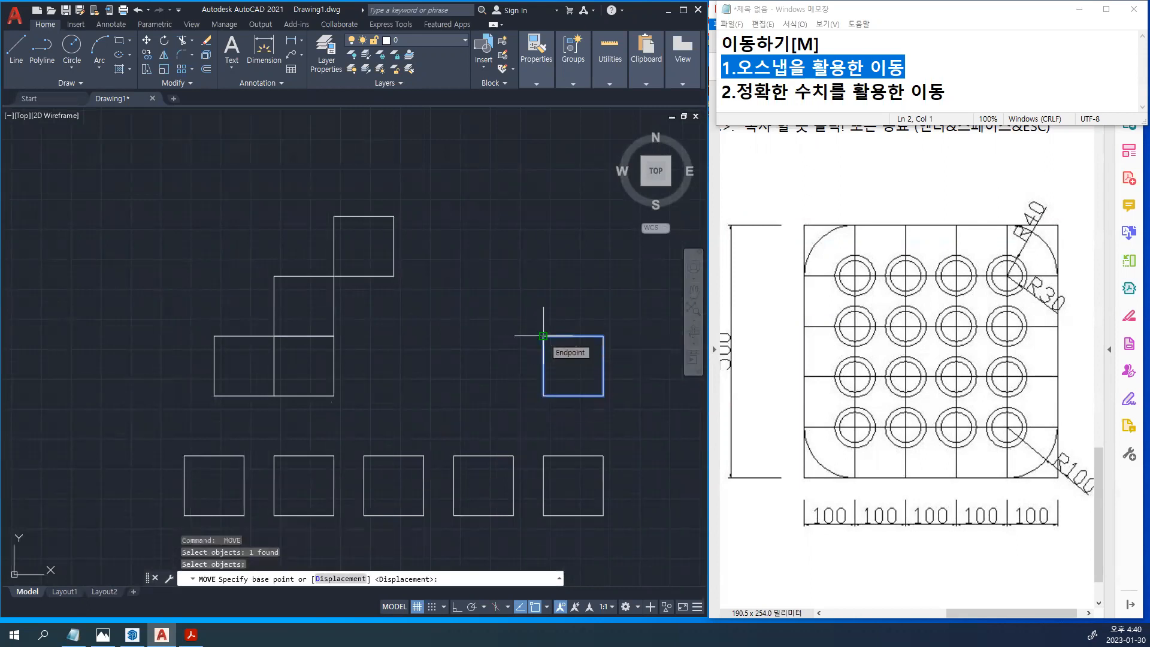
click(543, 336)
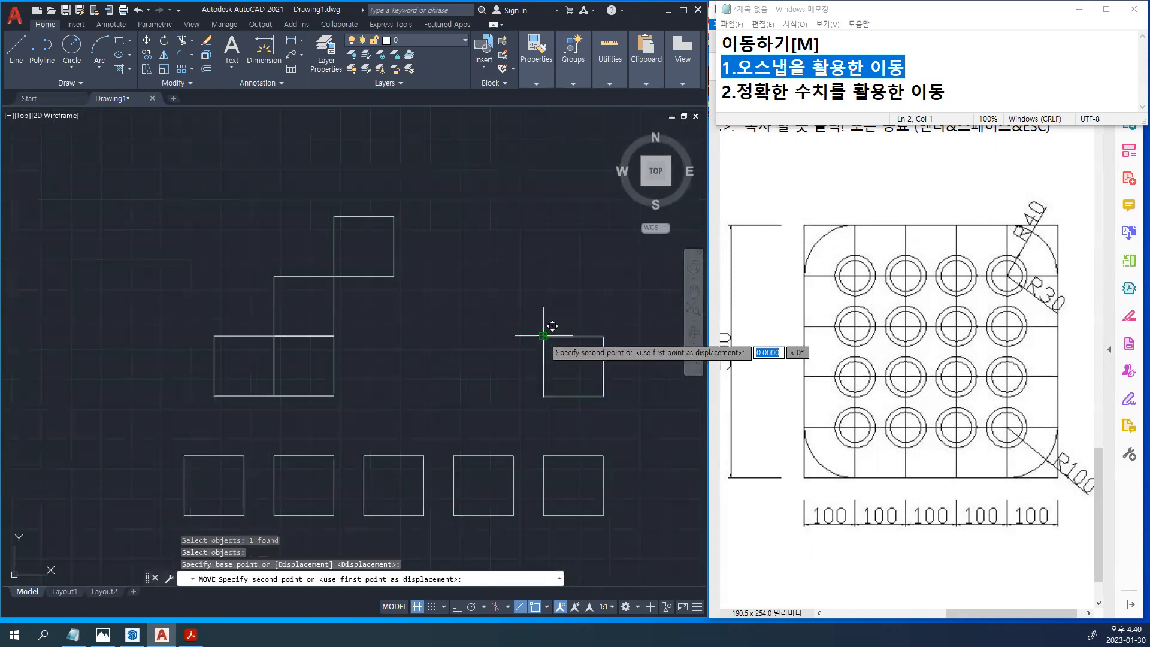
click(394, 276)
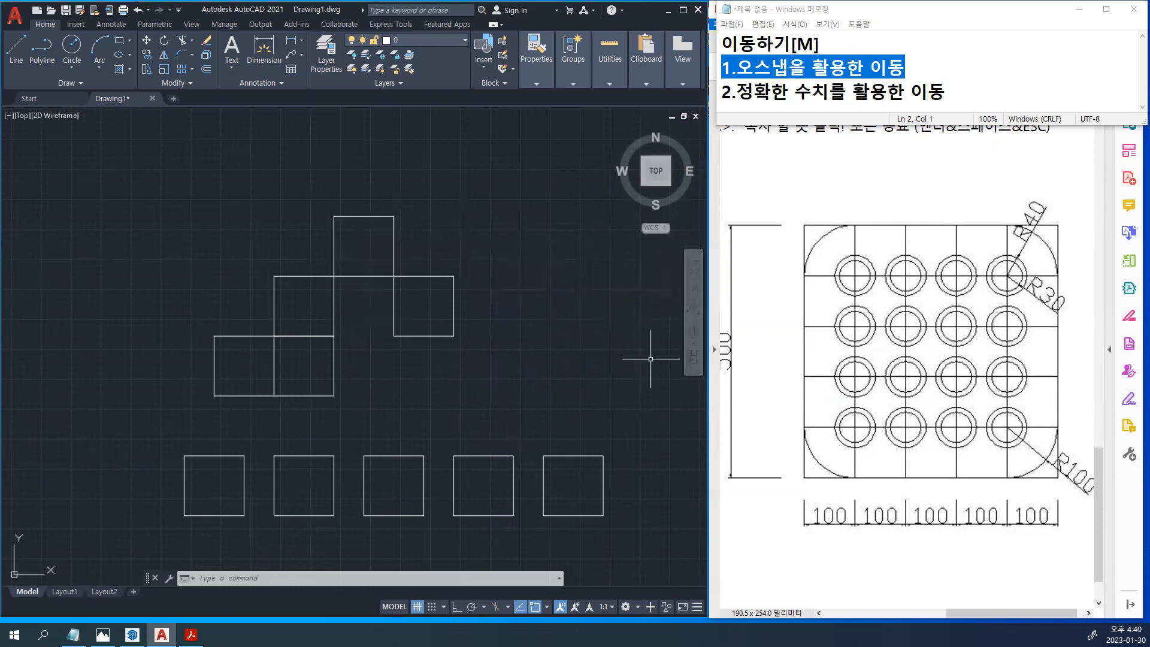
Highlight the Notepad line "2.정확한 수치를 활용한 이동" and make the Notepad window slightly taller
mouse_move(551, 294)
middle_down()
mouse_move(541, 274)
mouse_move(569, 197)
mouse_move(582, 232)
middle_up()
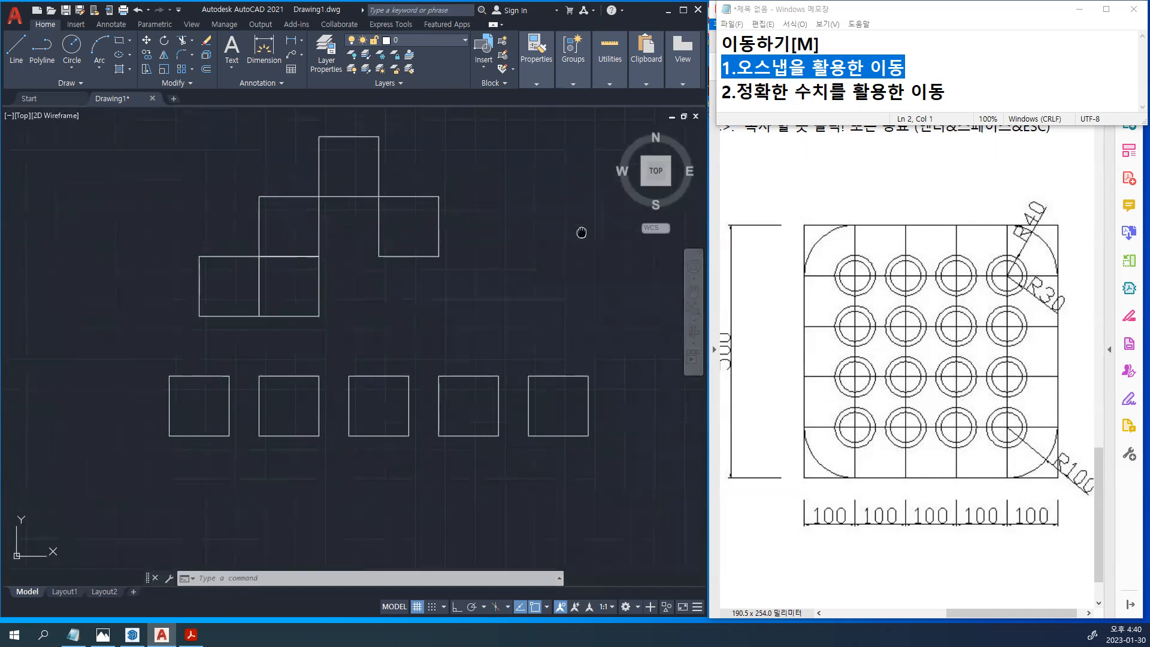
drag(937, 91, 674, 97)
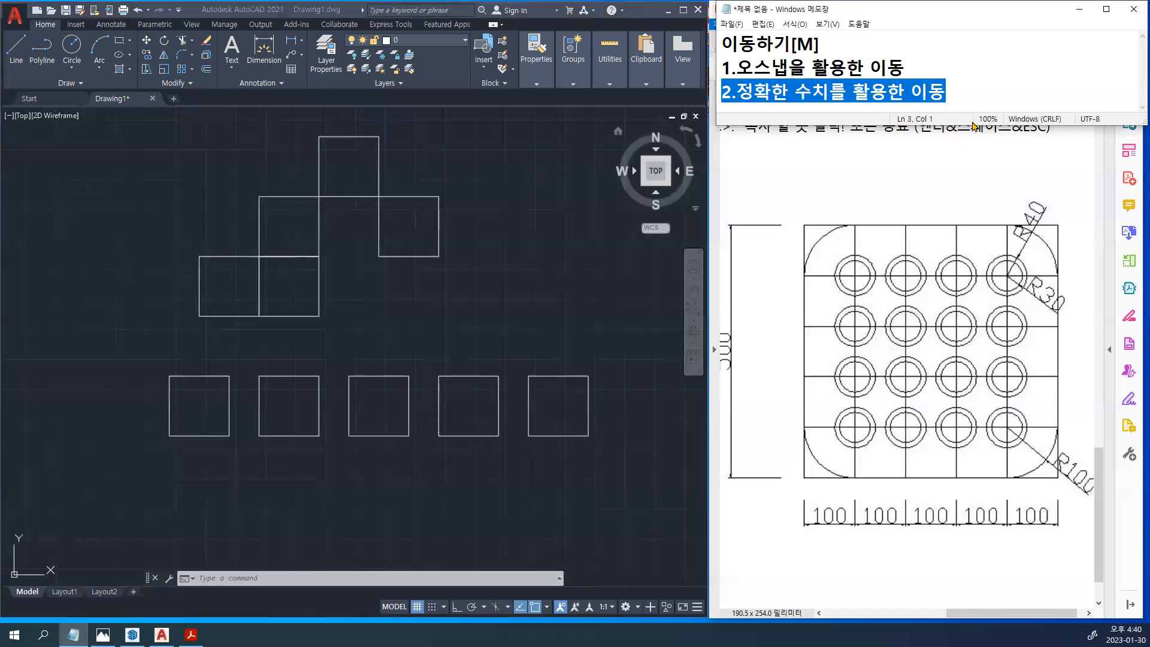
drag(967, 124, 966, 134)
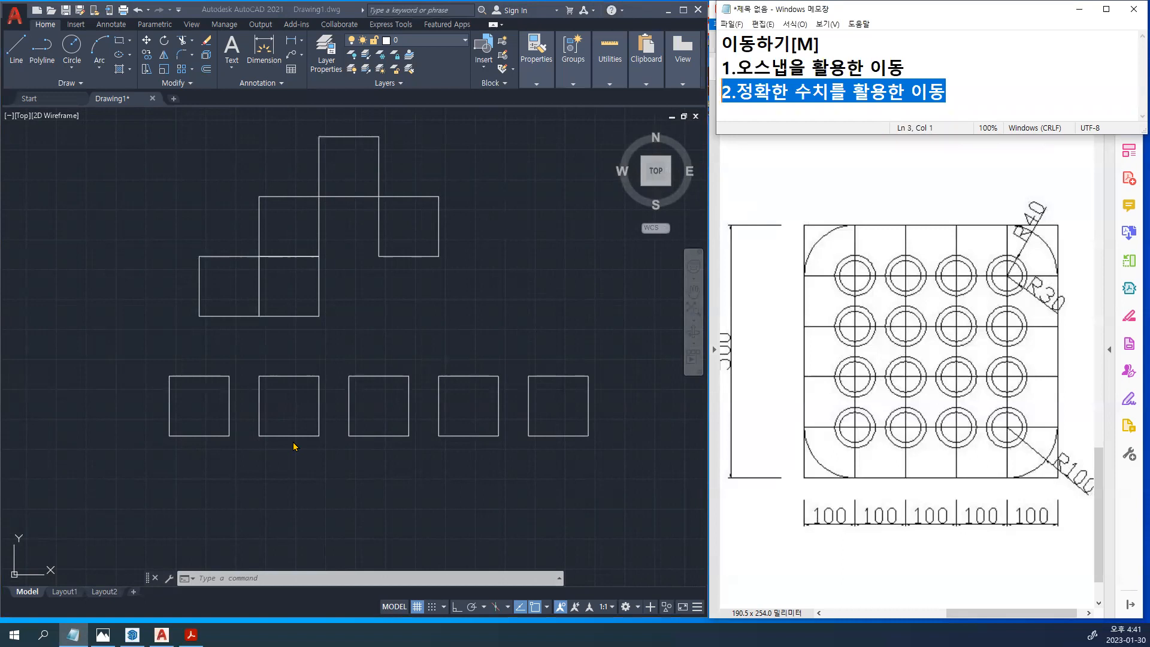
Move the lower row's first square straight down by 50 with Ortho on, using a free base point beside it
click(226, 425)
middle_drag(298, 411, 278, 329)
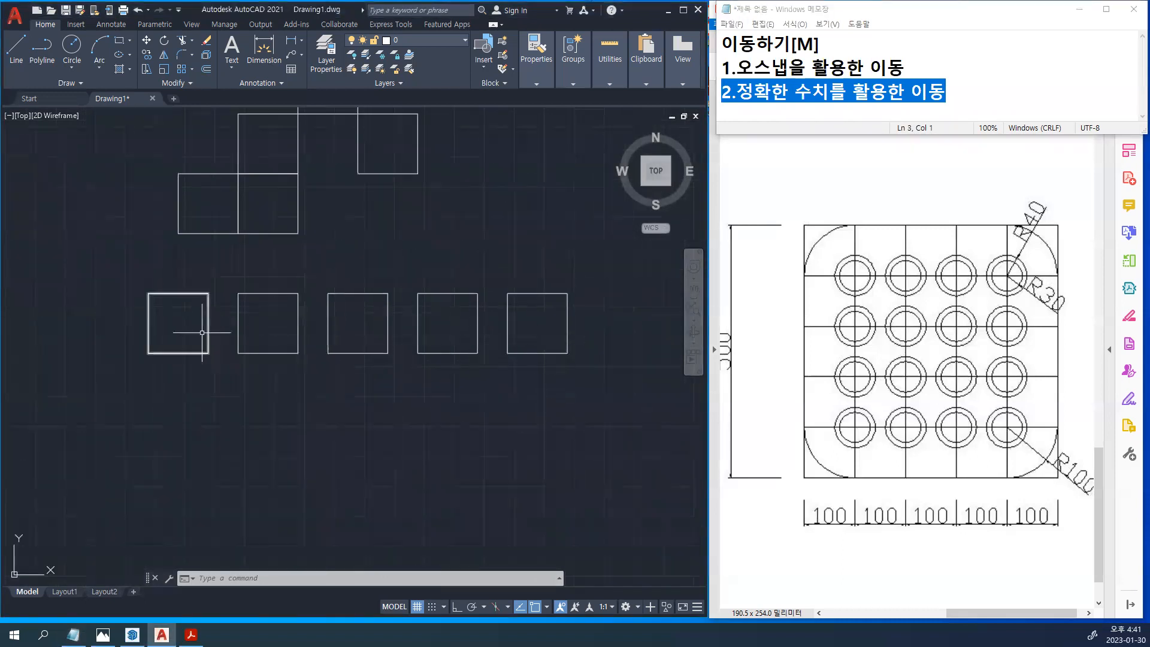
scroll(385, 359, up, 2)
scroll(368, 351, down, 2)
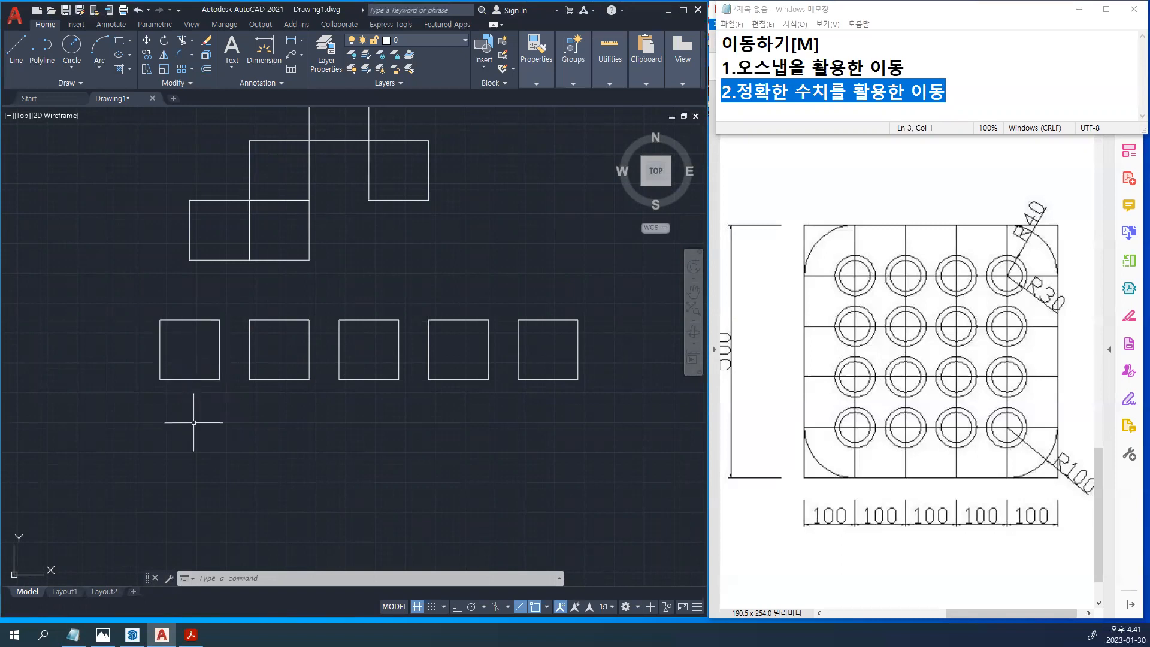
text(m)
key(Return)
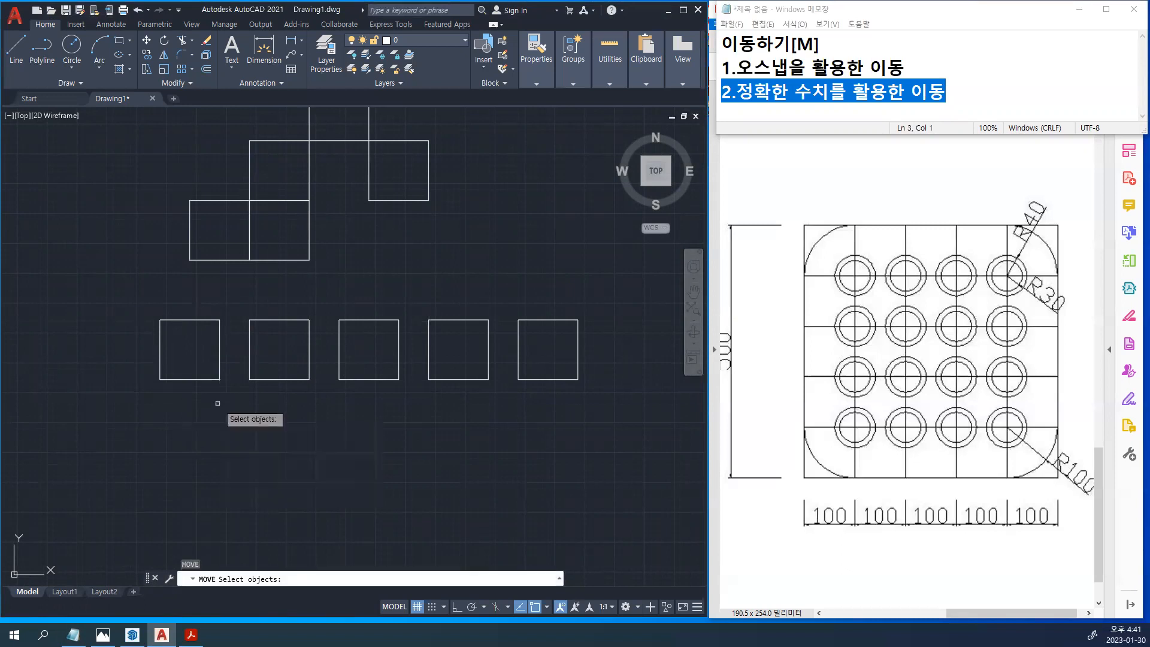
click(208, 378)
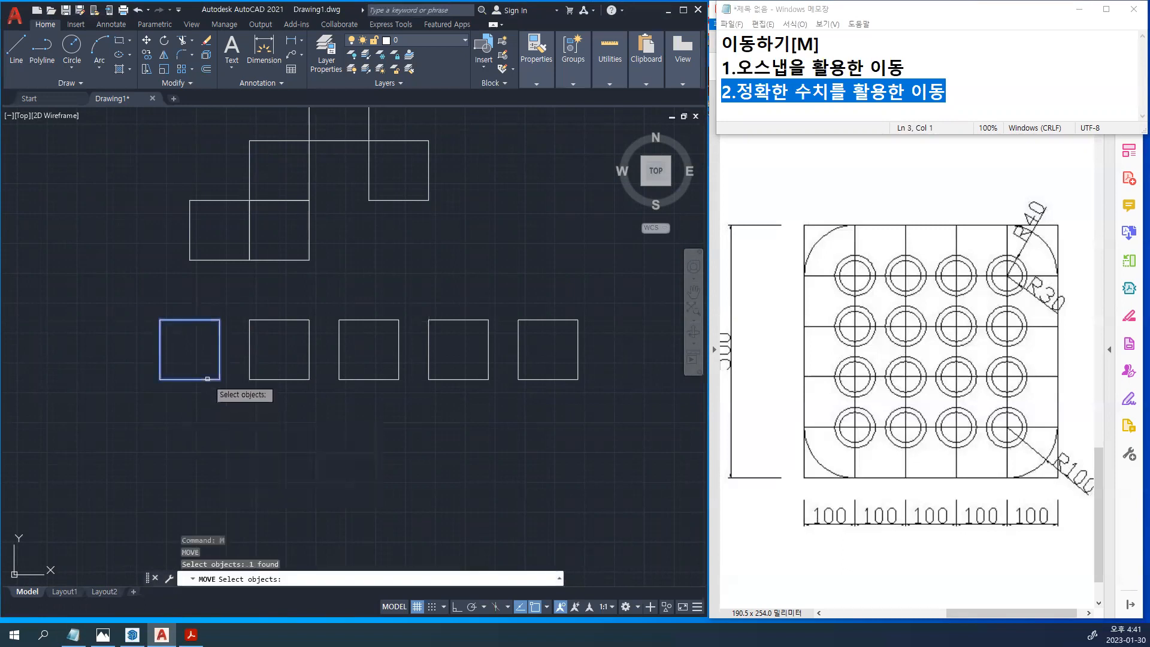
key(Return)
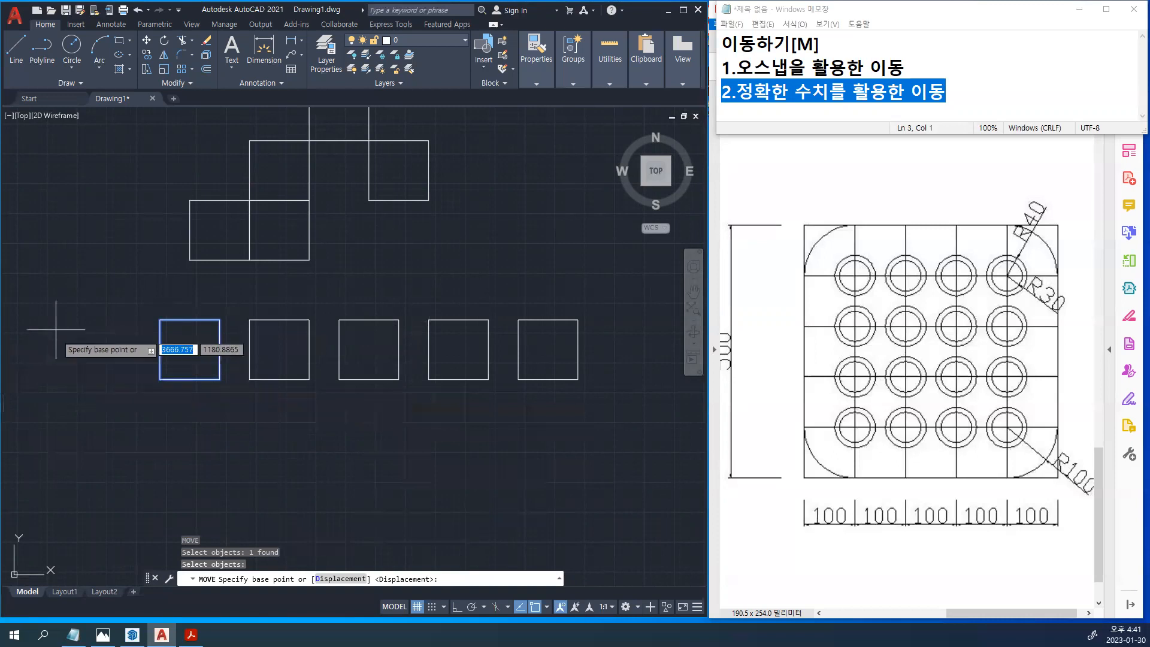
click(102, 323)
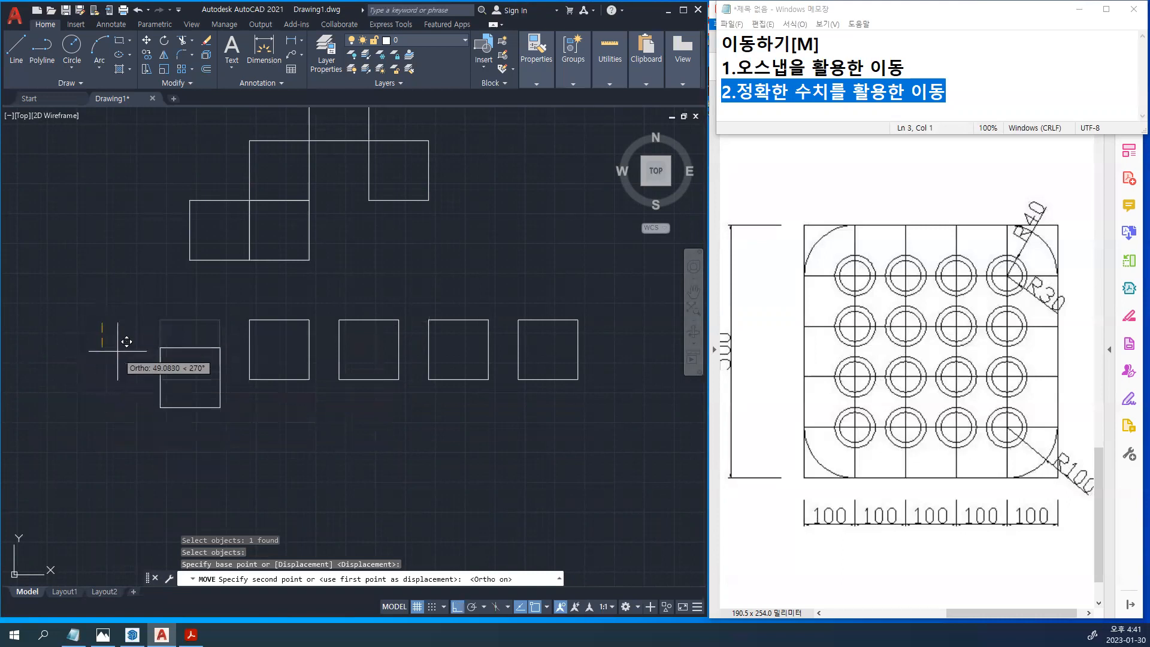
key(F8)
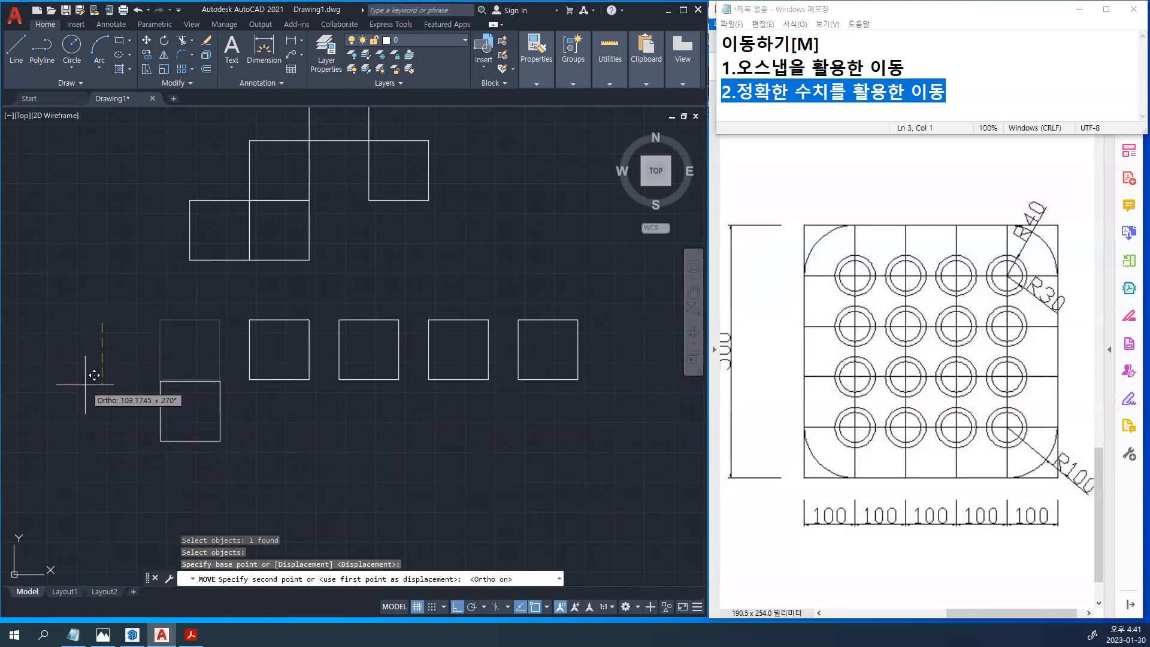
text(50)
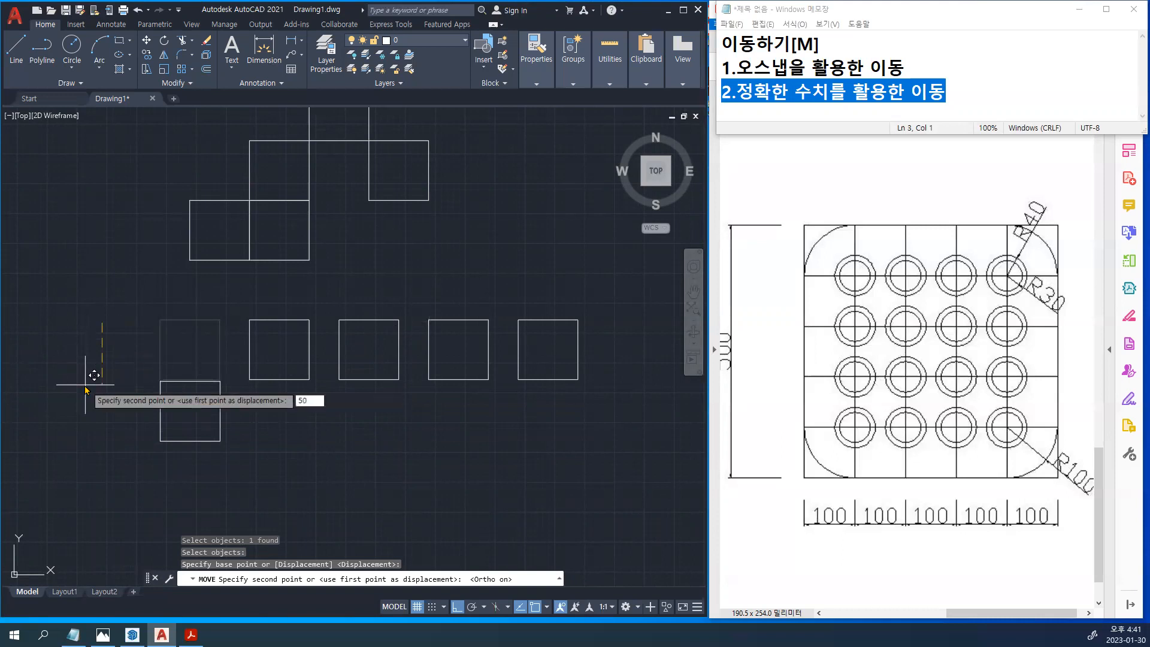
key(Return)
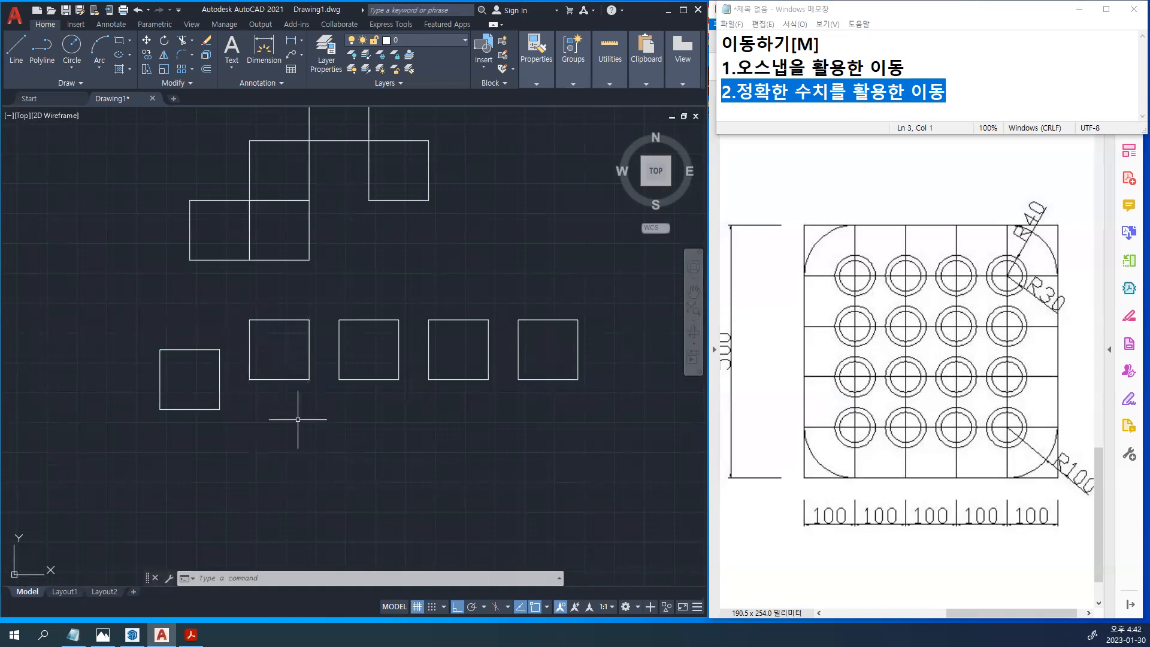
Move the lower row's second square straight down by 100 from a free base point
middle_drag(300, 421, 287, 391)
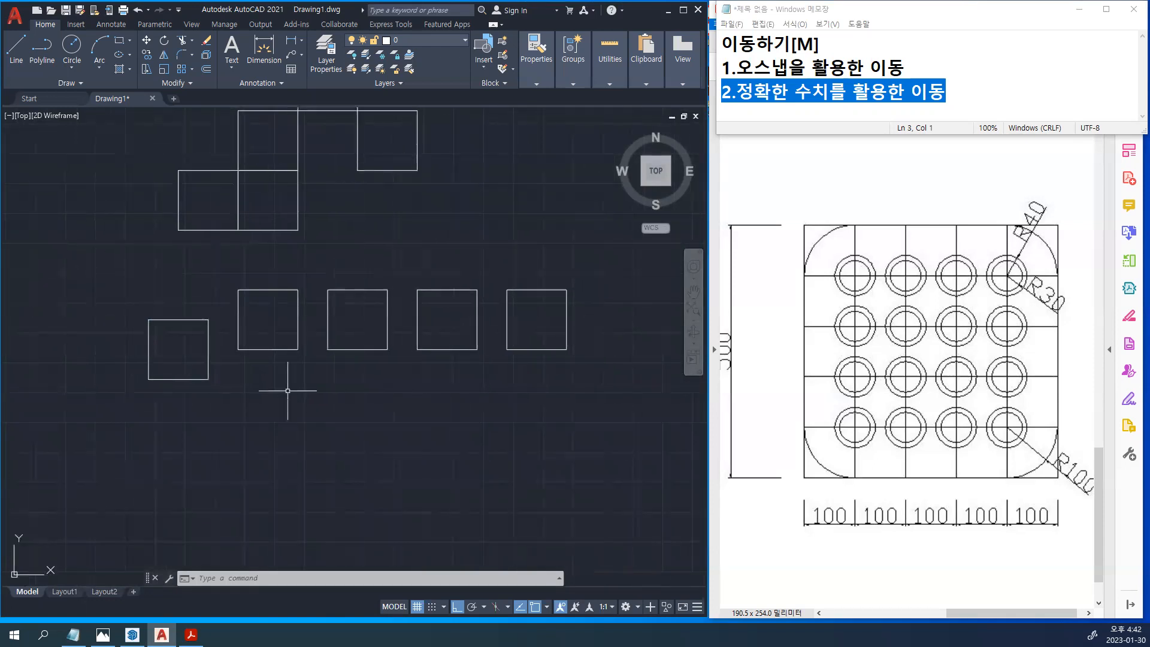
text(m)
key(Return)
click(282, 348)
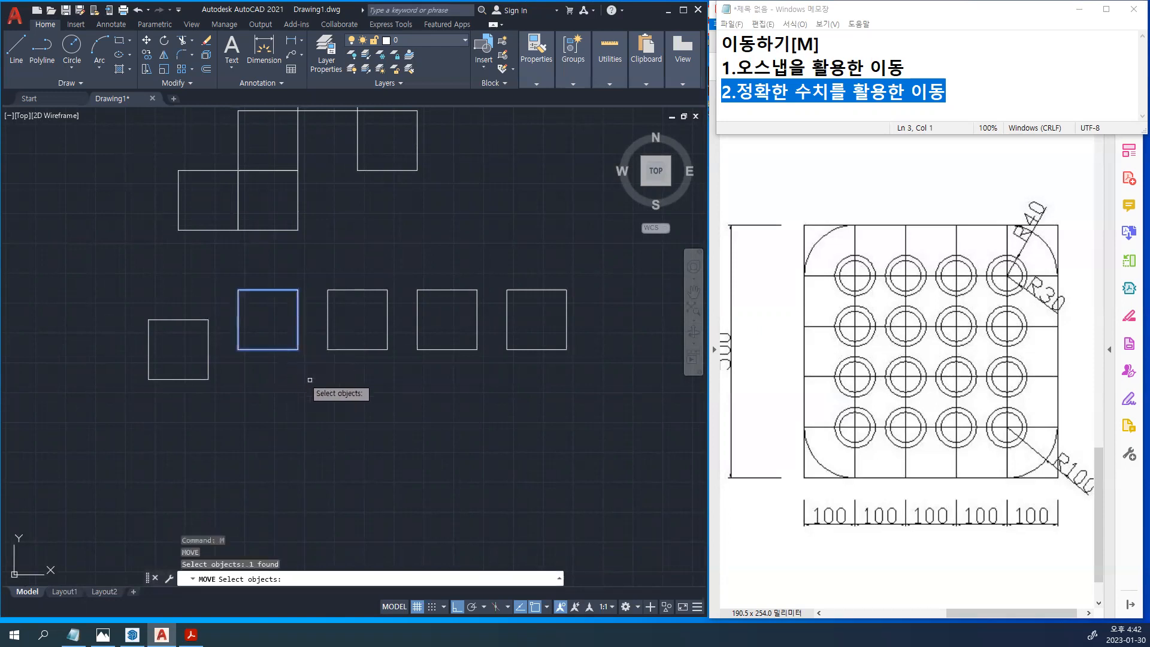
key(Return)
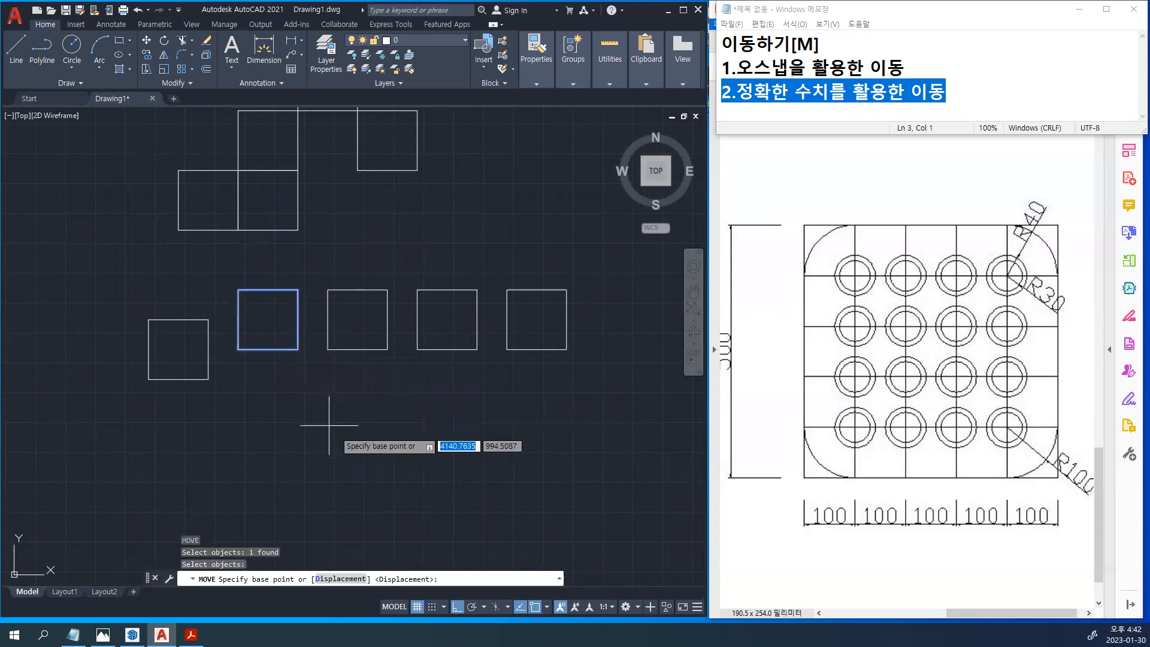
click(389, 429)
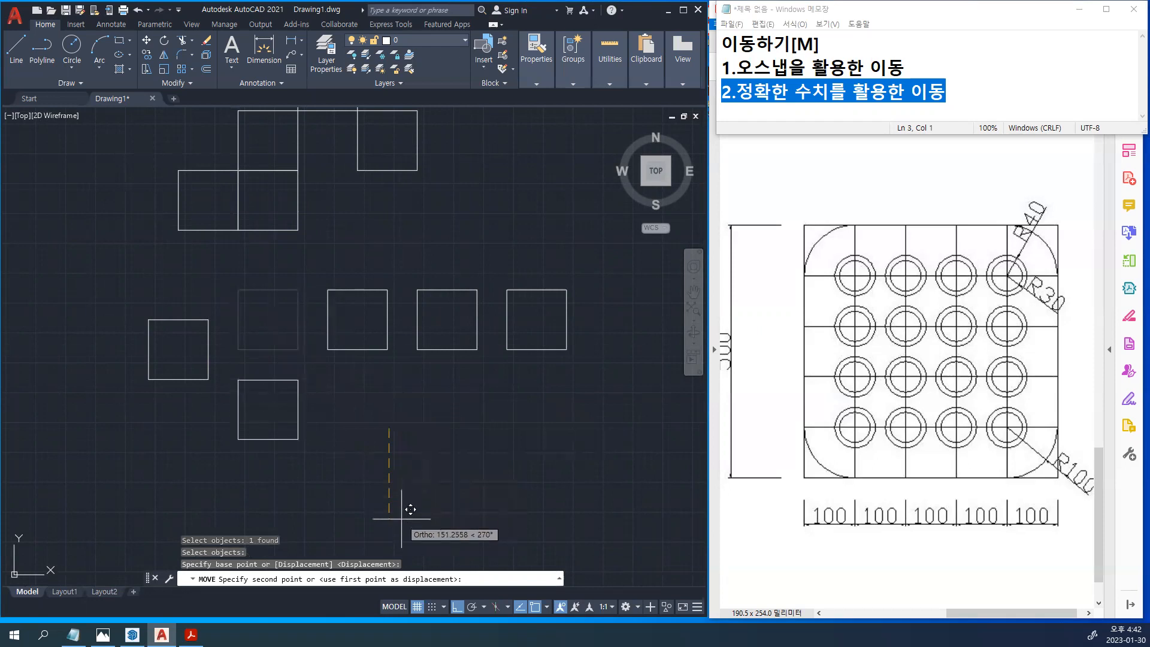
text(100)
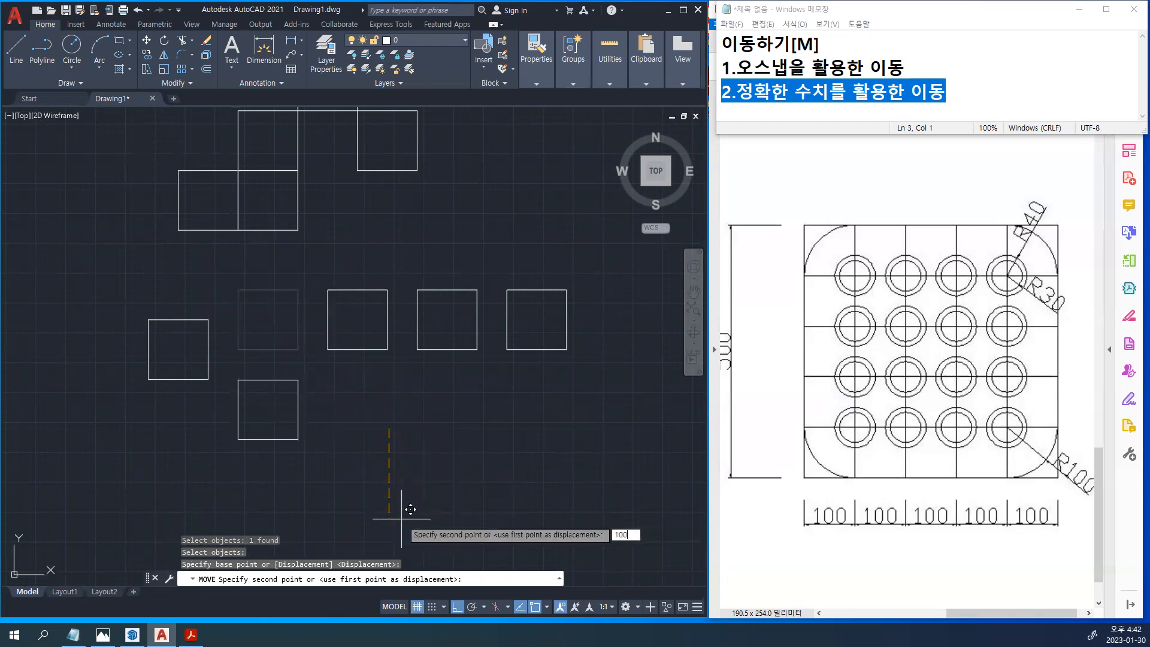
key(Return)
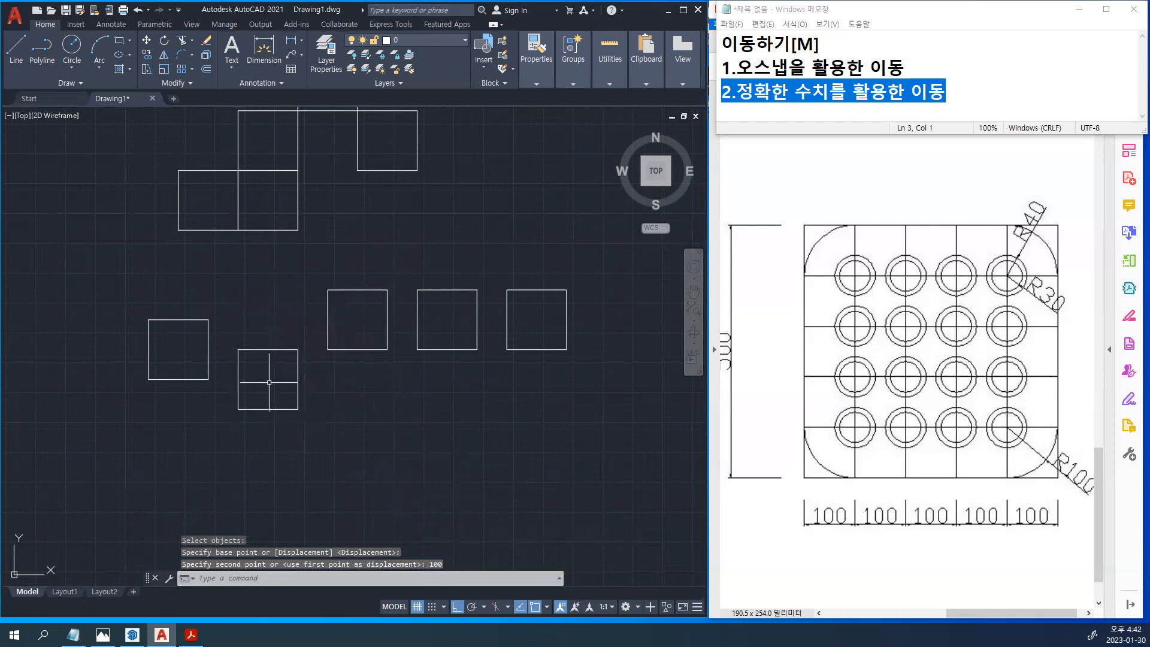
Move the lower row's third square straight down by 150 from a free base point
key(Return)
click(382, 350)
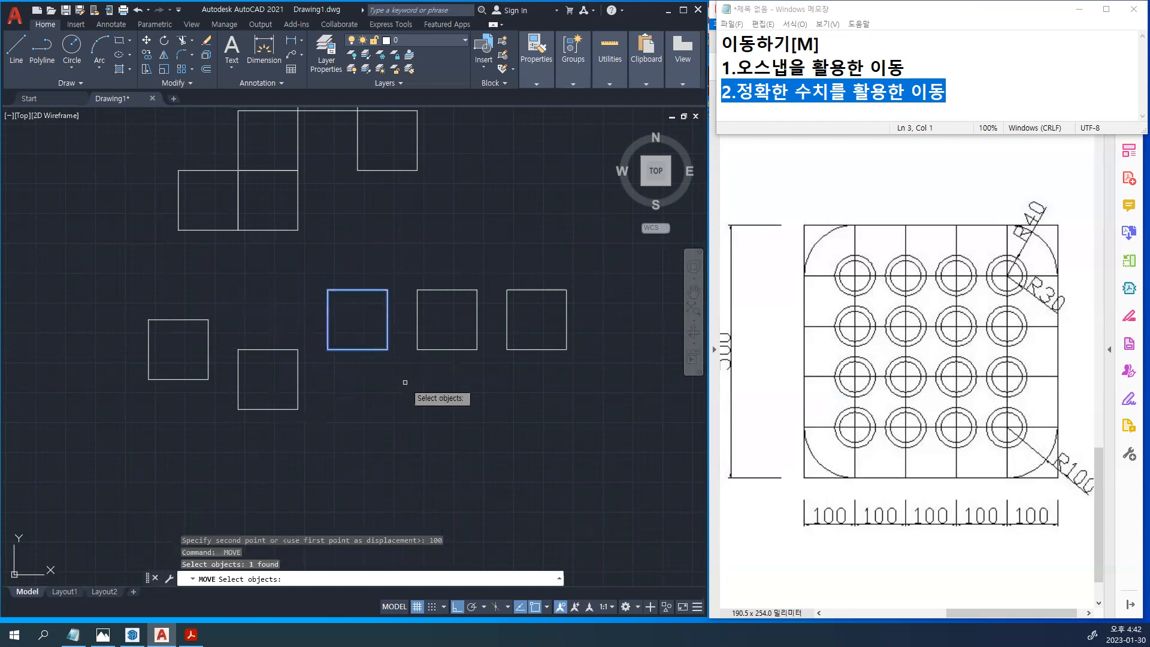
key(Return)
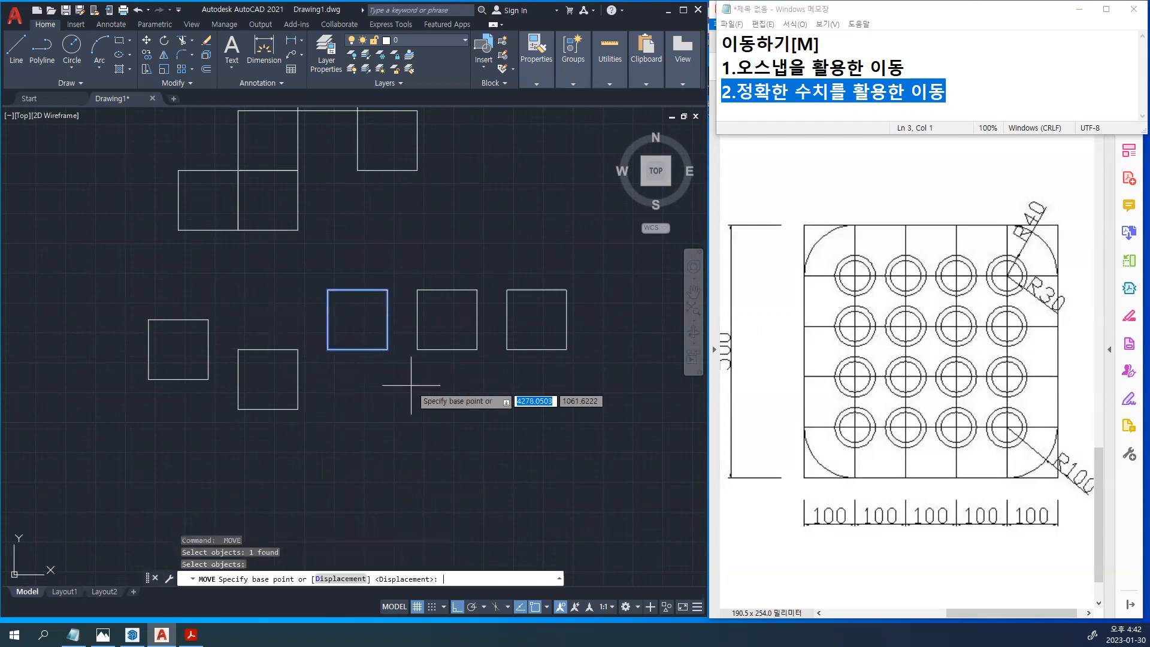
click(411, 385)
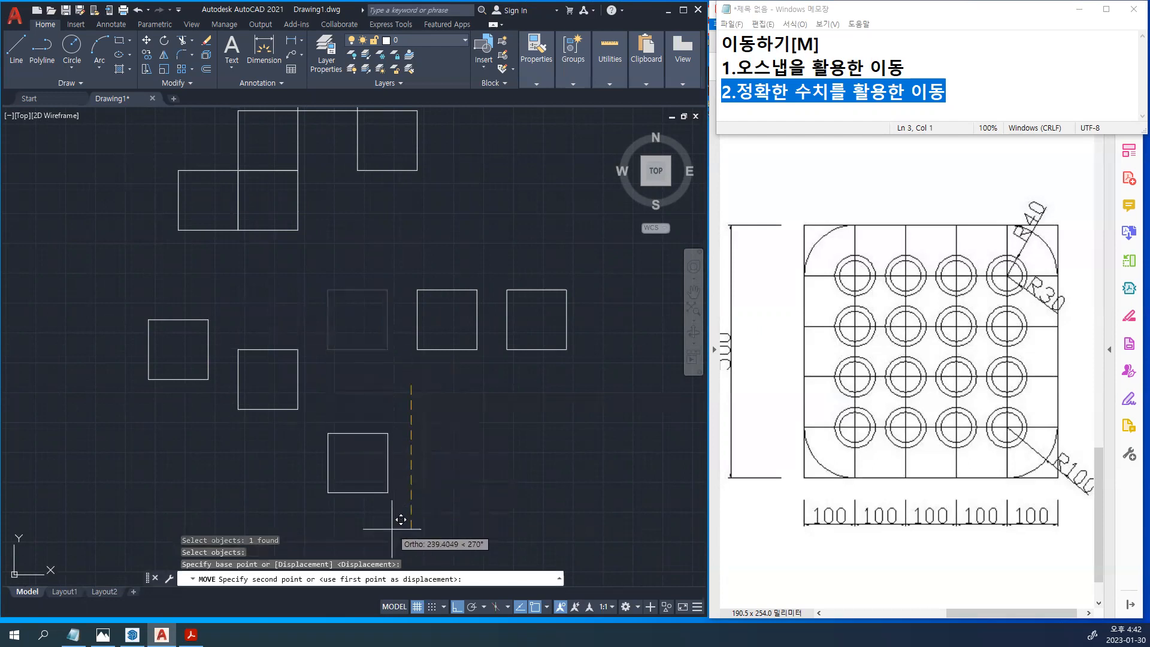
text(150)
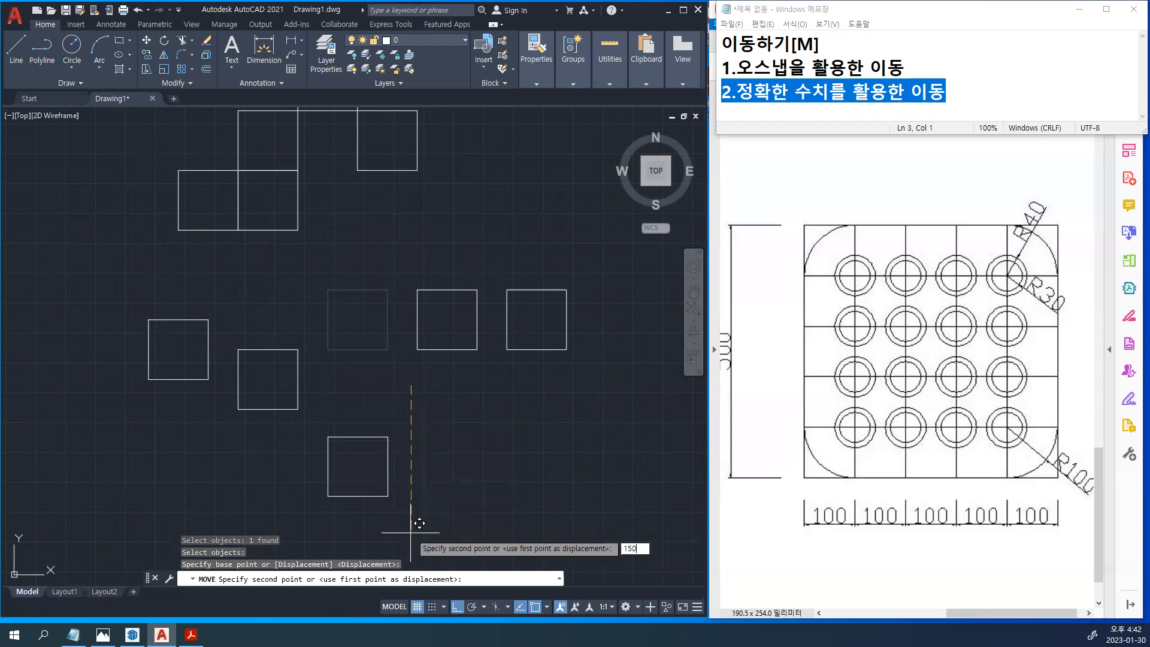
key(Return)
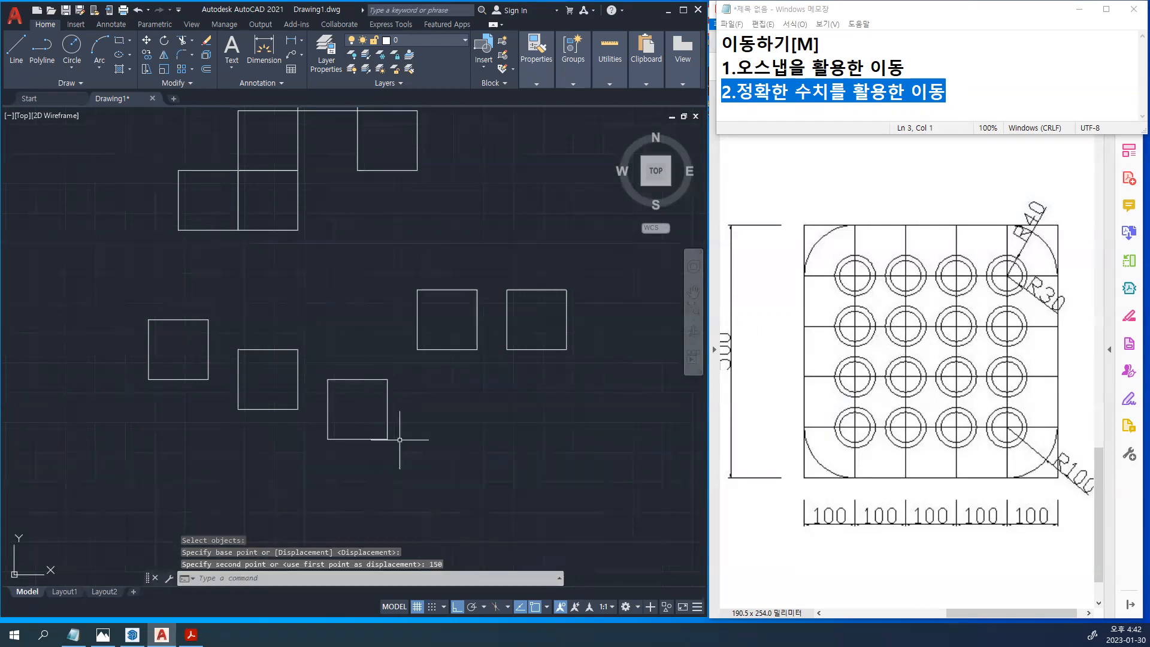
Move the lower row's fourth square straight down by 200 from a free base point
key(Return)
click(475, 349)
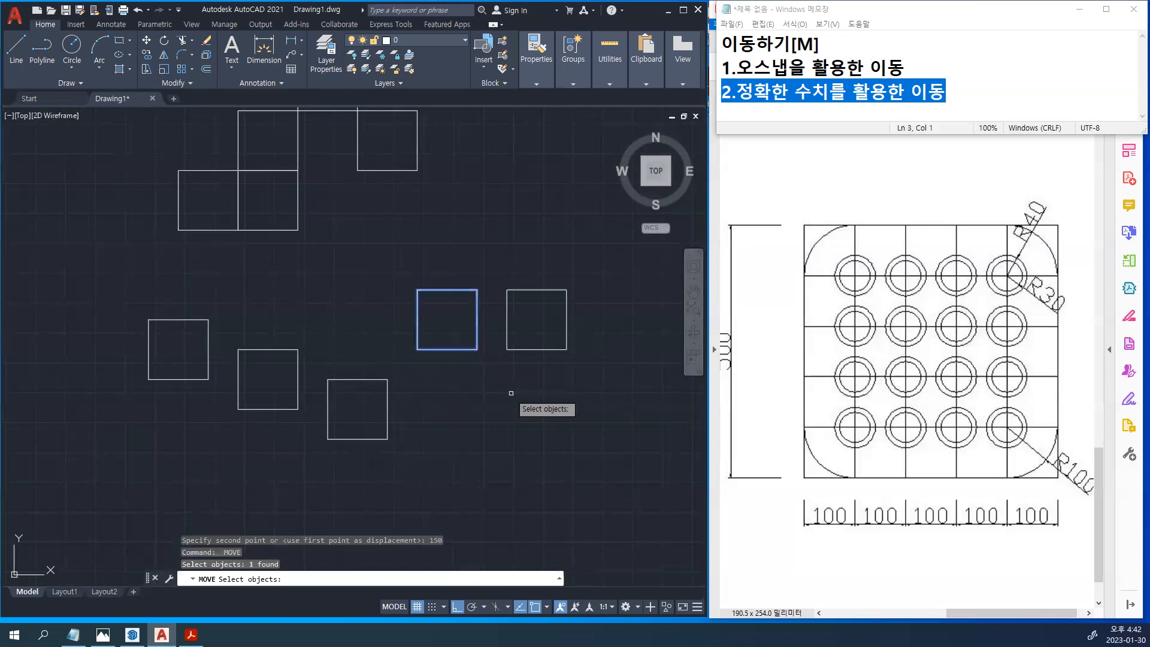
key(Return)
click(519, 393)
text(200)
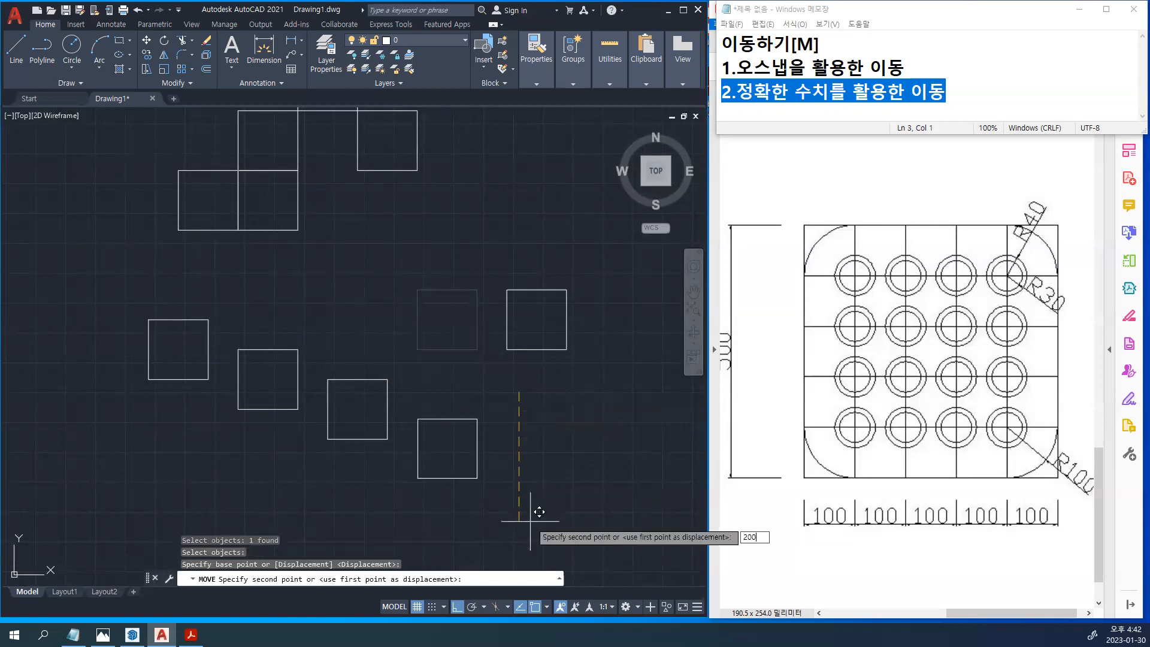
key(Return)
Move the lower row's last square straight down by 250 from a free base point
key(Return)
click(563, 350)
key(Return)
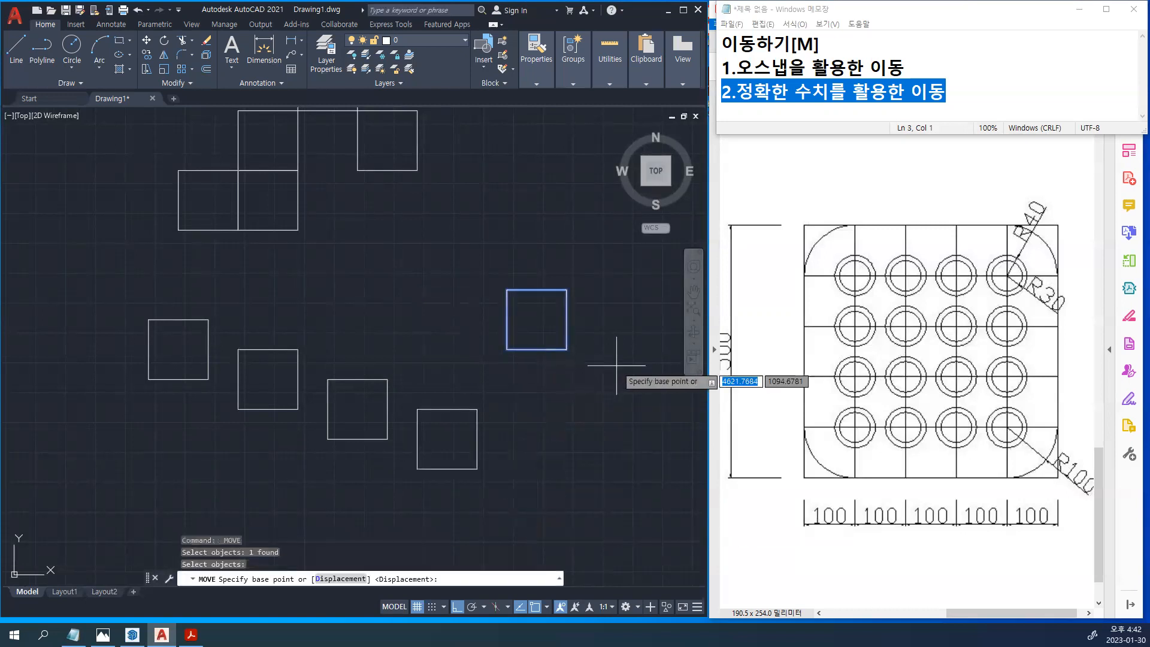
click(617, 365)
text(250)
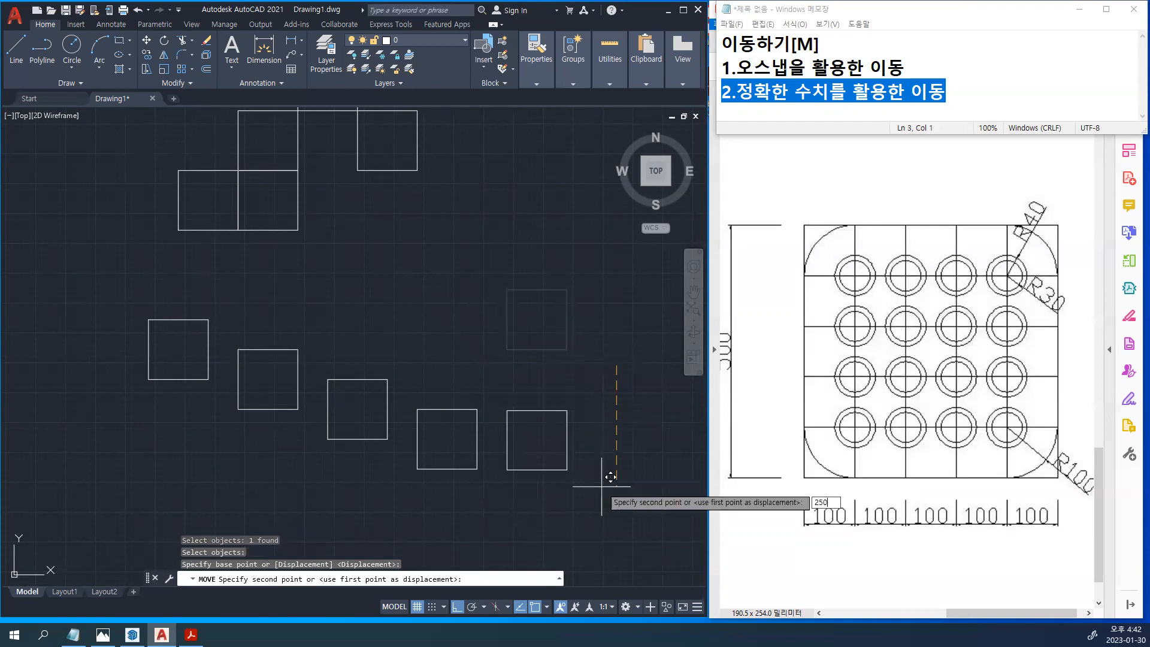
key(Return)
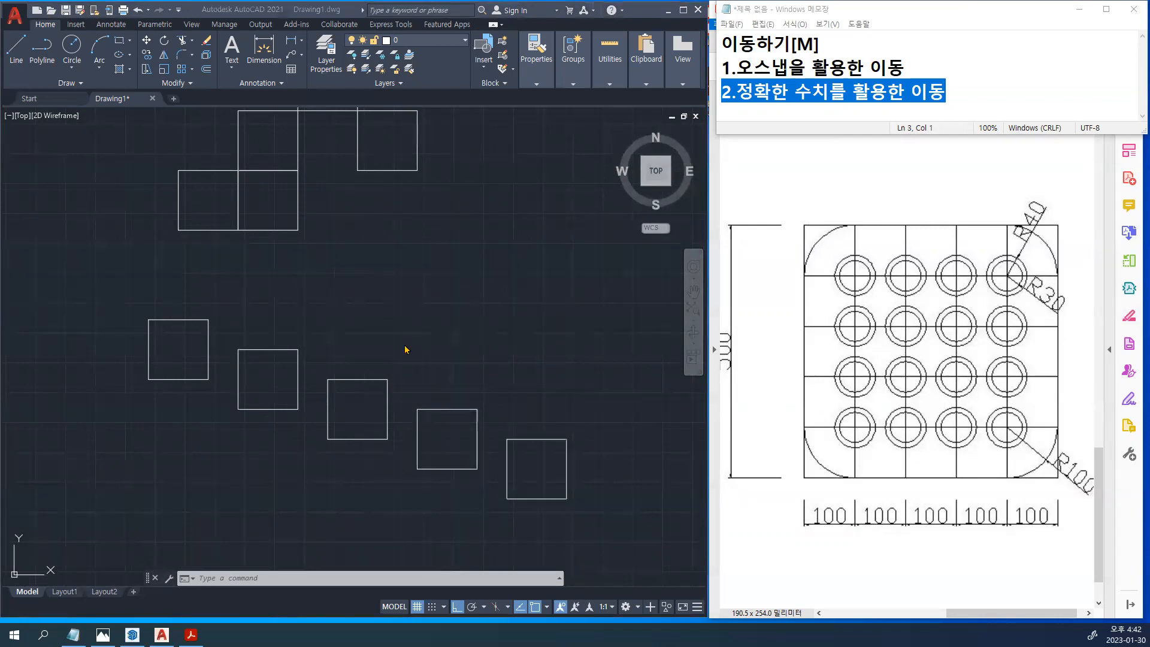
Review the moved squares as a whole and the Move and Copy instructions on page 2 of the PDF handout at 66.7% zoom
scroll(444, 321, down, 2)
click(484, 323)
click(492, 298)
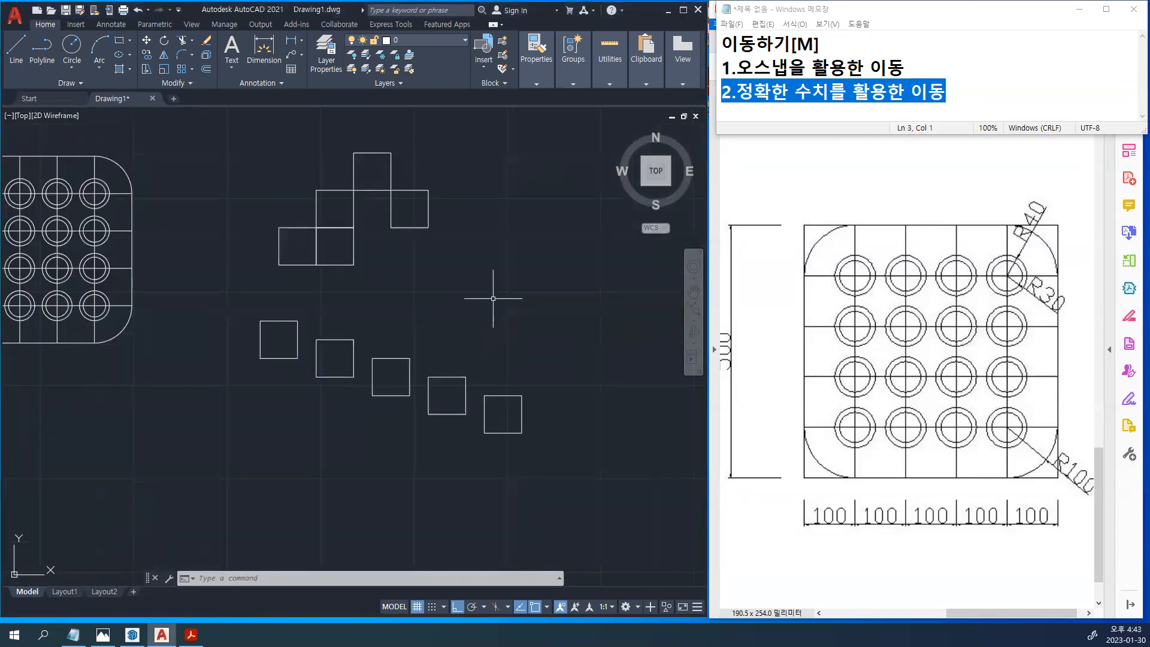
click(964, 88)
key(ctrl+a)
click(872, 200)
click(870, 200)
click(914, 392)
ctrl+scroll(916, 389, down, 4)
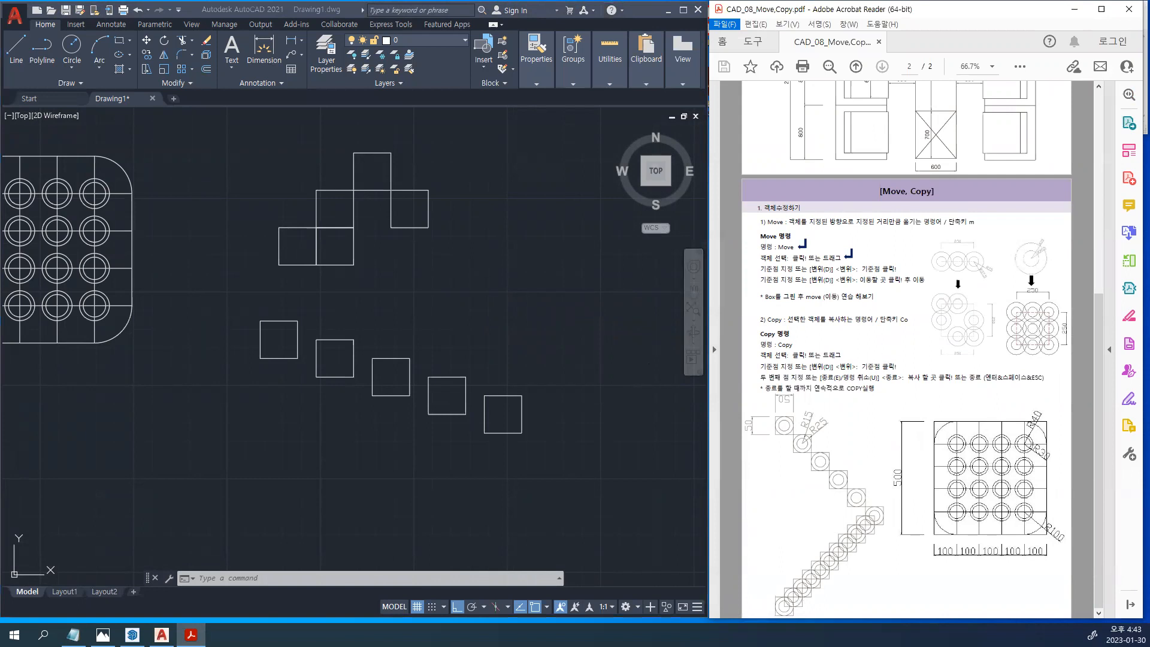
click(648, 363)
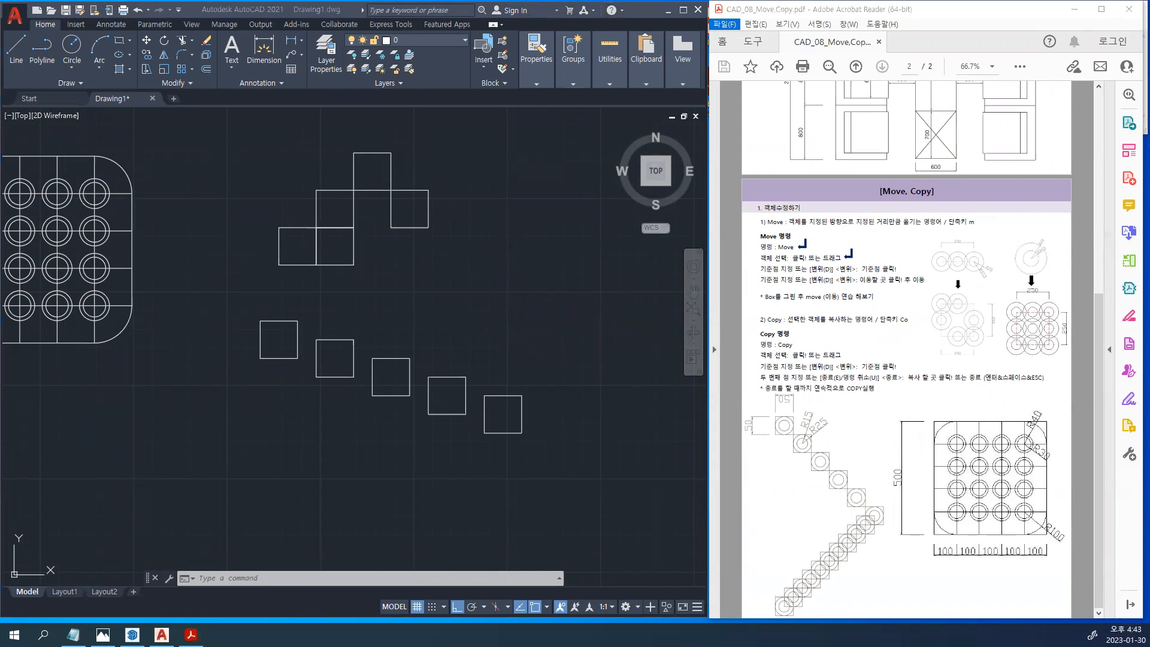
click(911, 271)
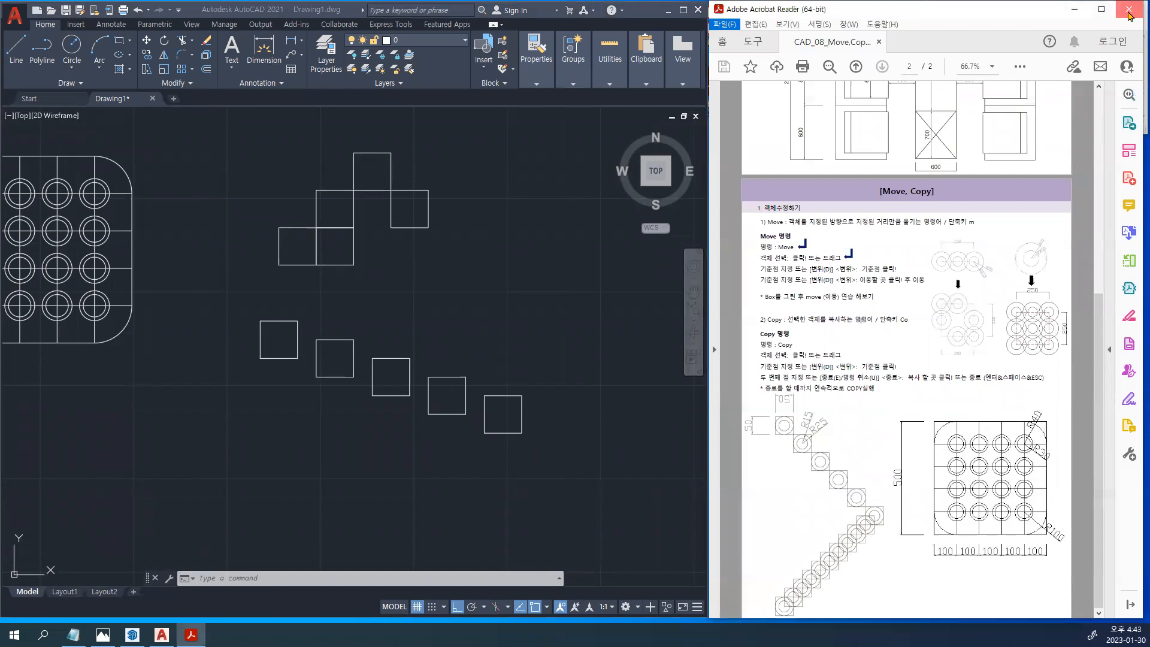
Close the Move, Copy PDF and delete all the text in the Notepad note
click(1130, 10)
click(1001, 104)
key(ctrl+a)
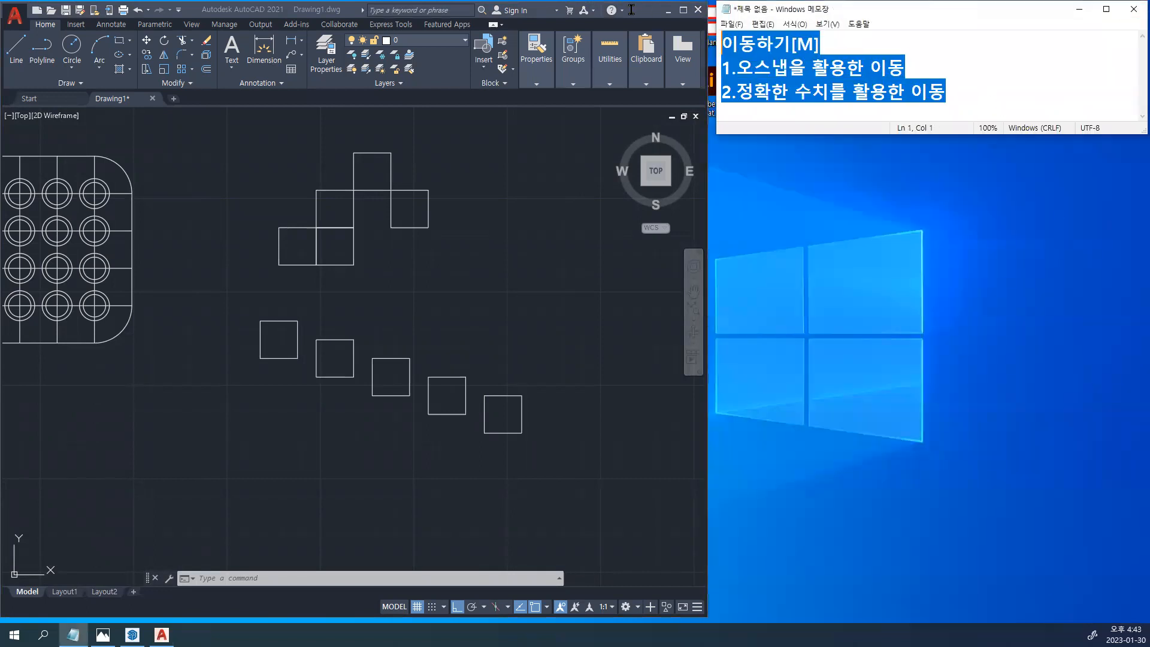
key(Delete)
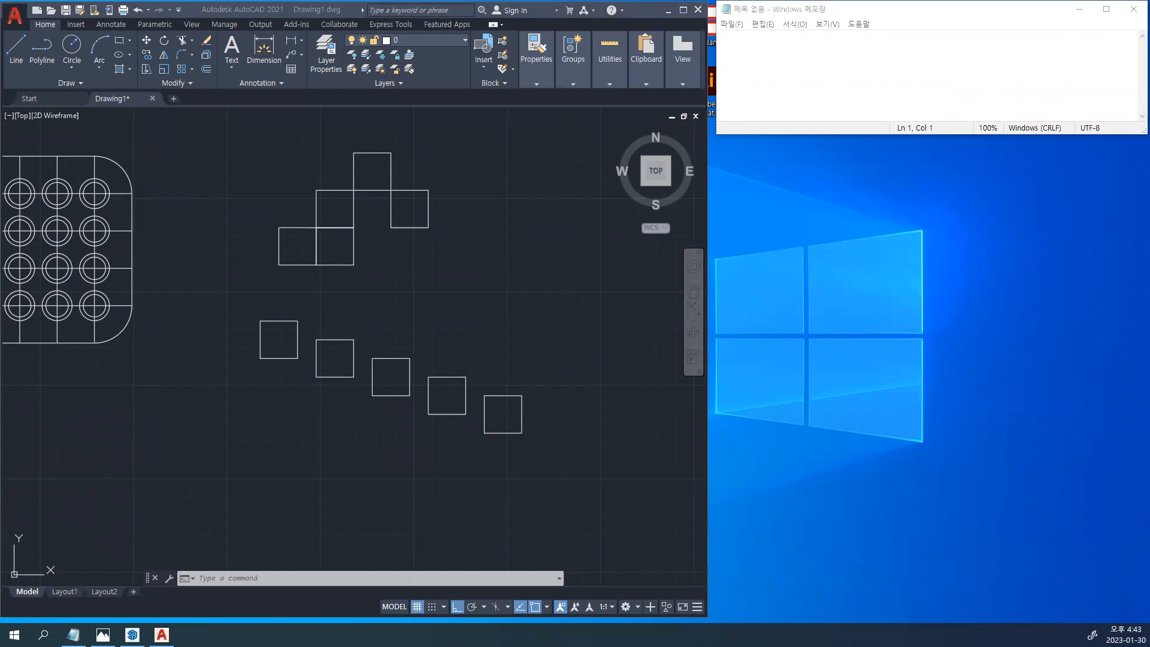
click(722, 42)
Highlight the title "Array, Arrayclassic" in CAD_09_Array.pdf with the tools pane collapsed, and bring up the AutoCAD shortcut command chart in Photos
key(alt+Tab)
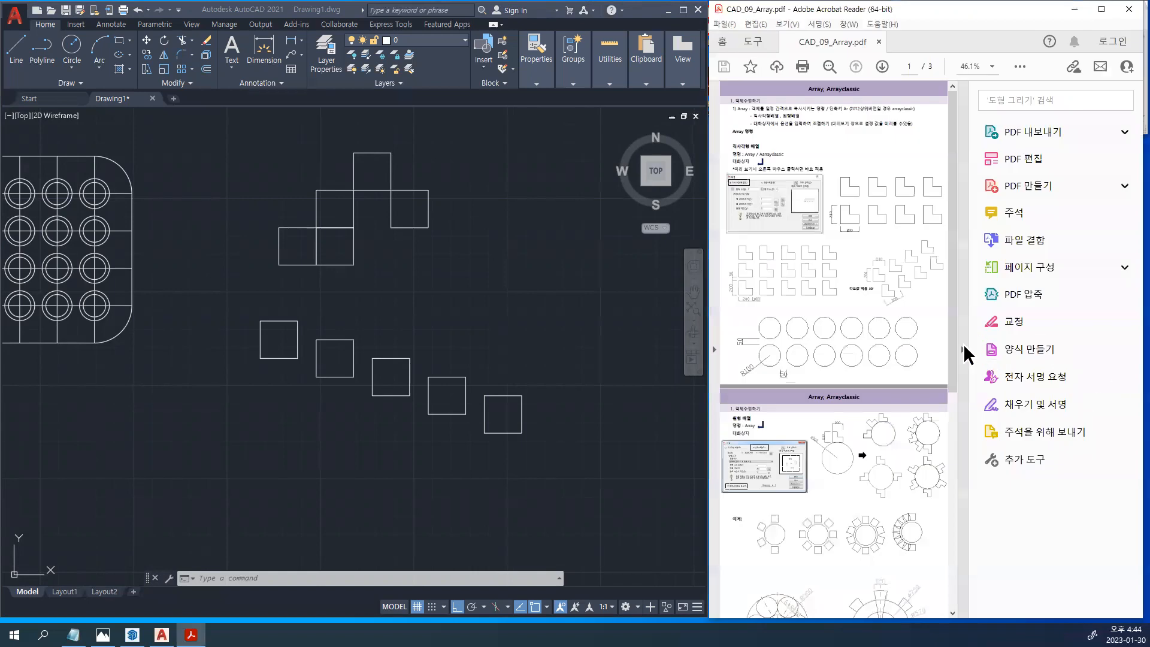
click(963, 345)
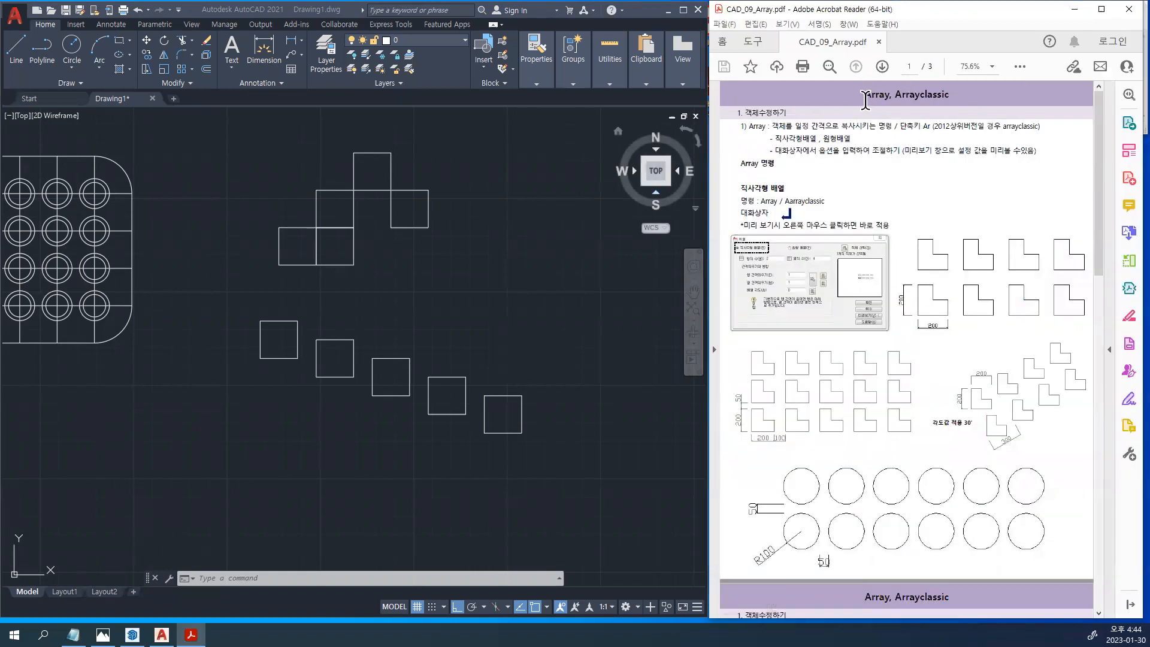
drag(865, 96, 961, 95)
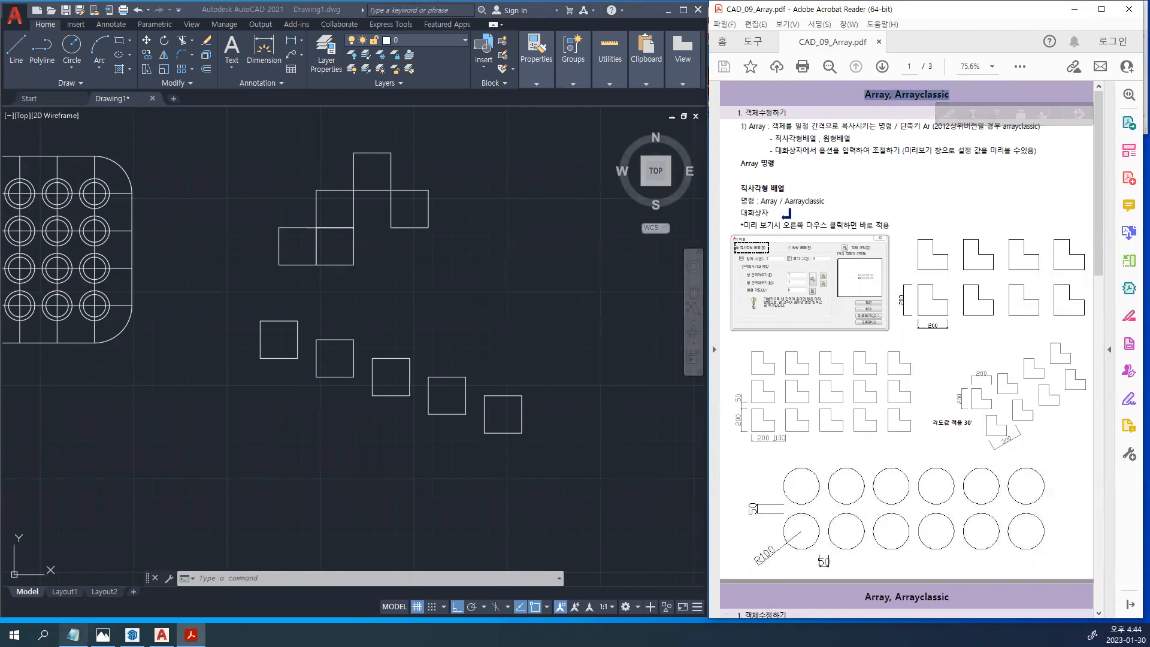
click(103, 634)
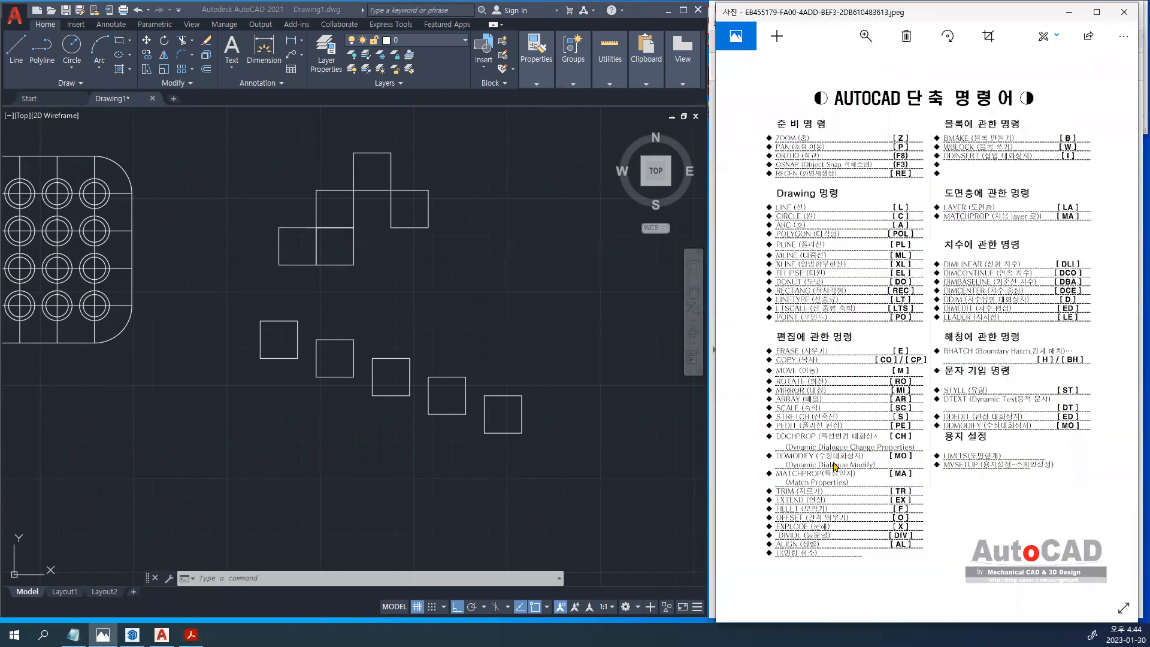
Examine the editing command shortcuts in the chart up close, and highlight the note "(2012상위버전일 경우 arrayclassic)" in CAD_09_Array.pdf
scroll(772, 450, up, 3)
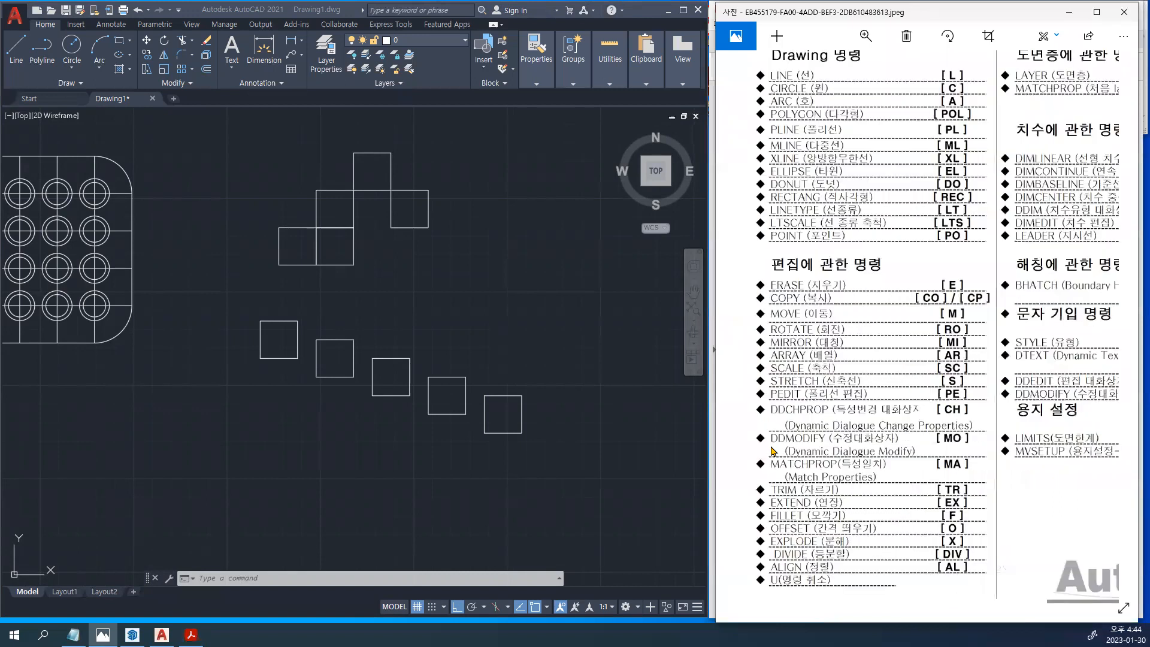
scroll(772, 451, up, 2)
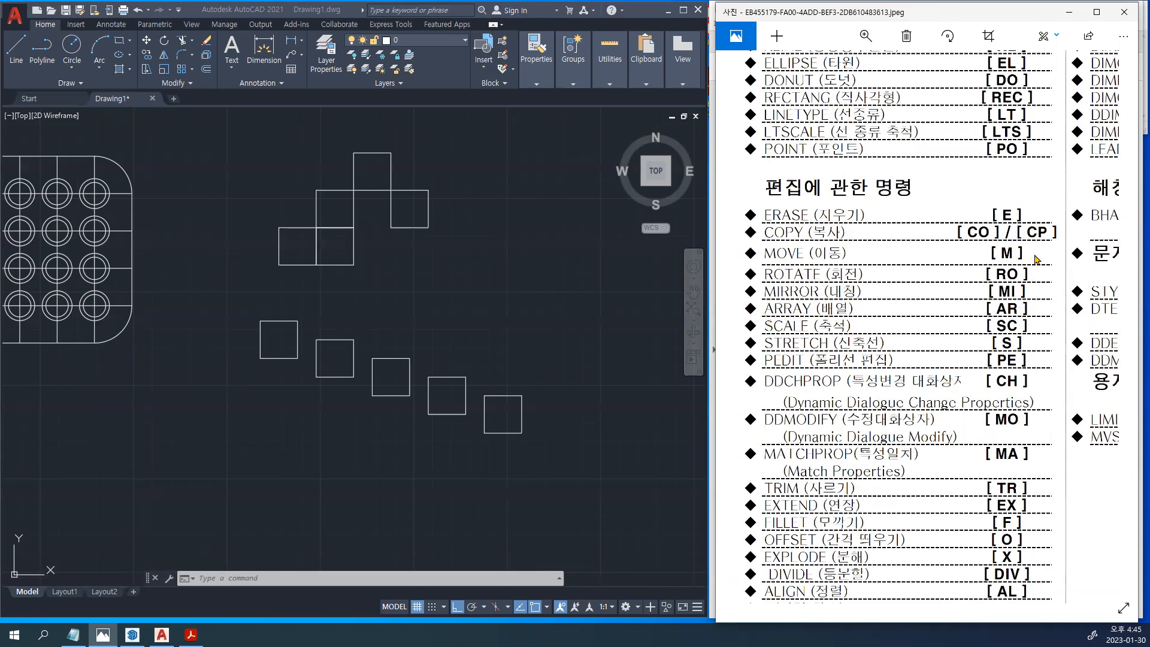
drag(885, 289, 888, 283)
mouse_move(851, 556)
mouse_down()
mouse_move(719, 540)
mouse_move(896, 469)
mouse_move(978, 264)
mouse_move(980, 286)
mouse_move(1007, 302)
mouse_up()
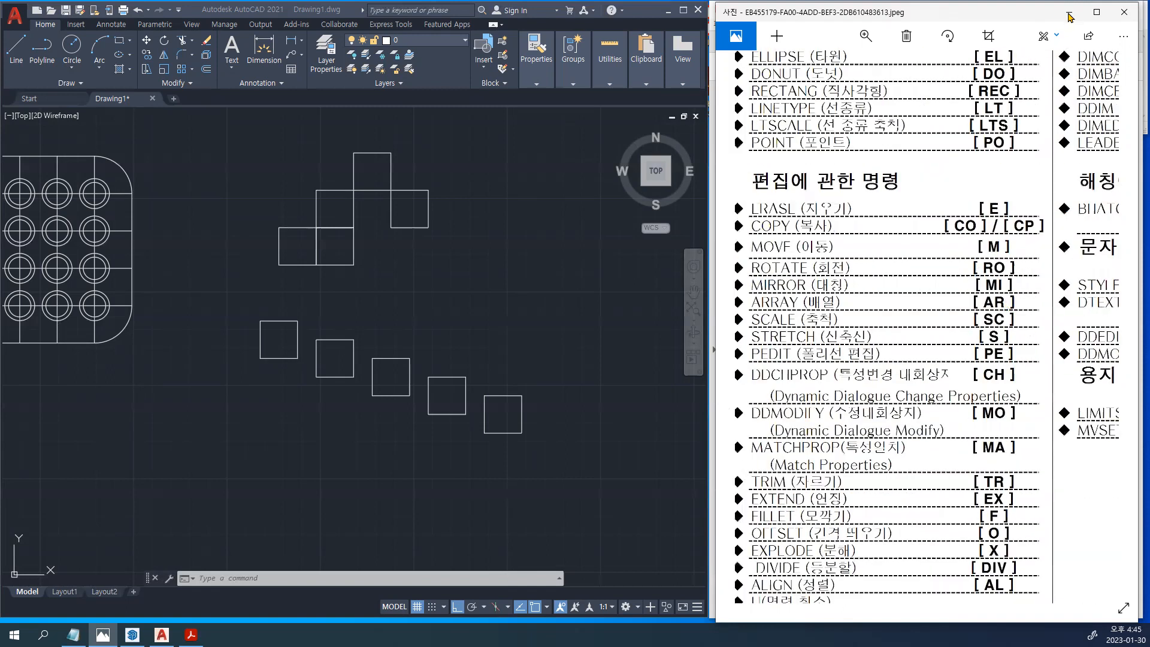
click(1069, 13)
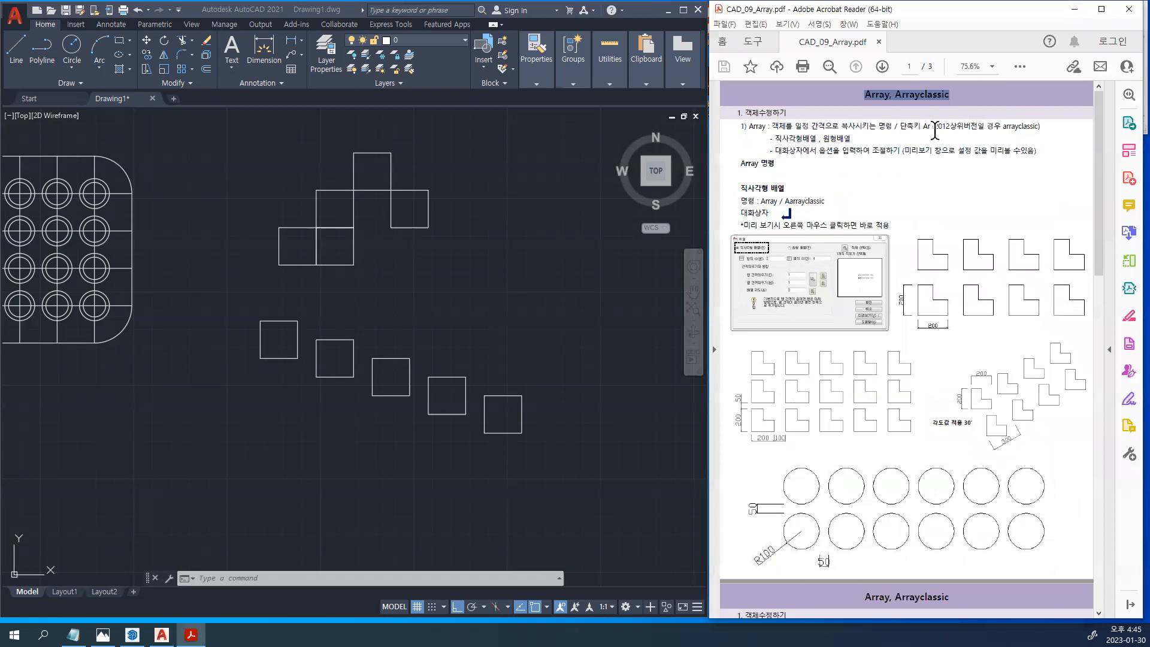
drag(946, 128, 1041, 128)
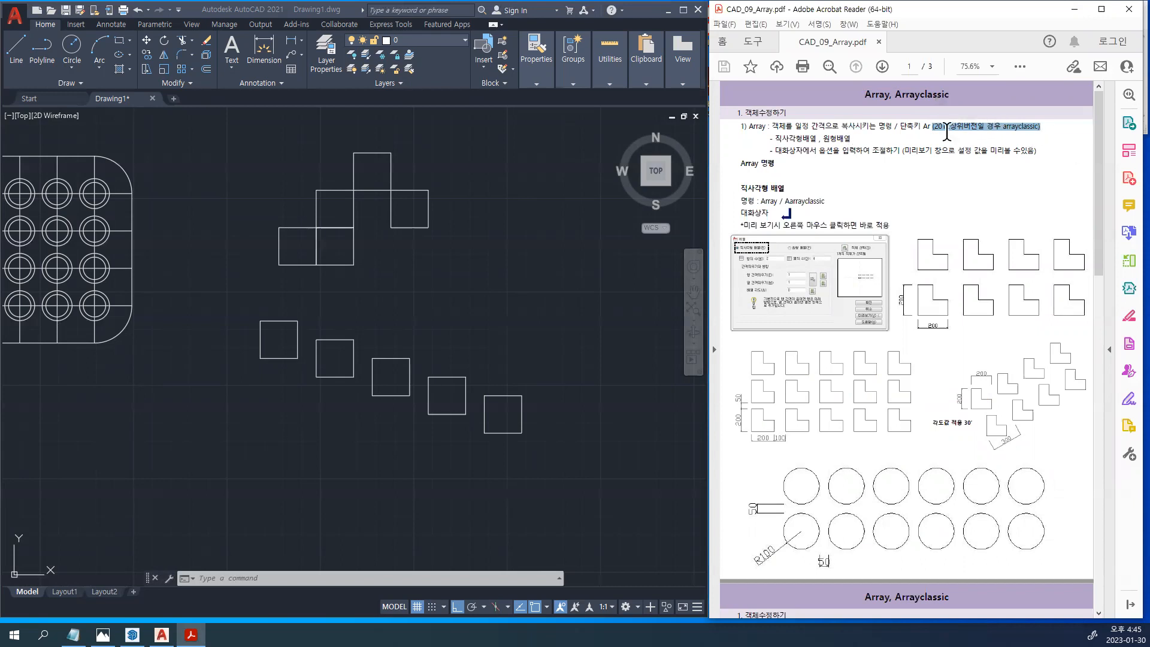
click(564, 257)
middle_drag(588, 343, 557, 343)
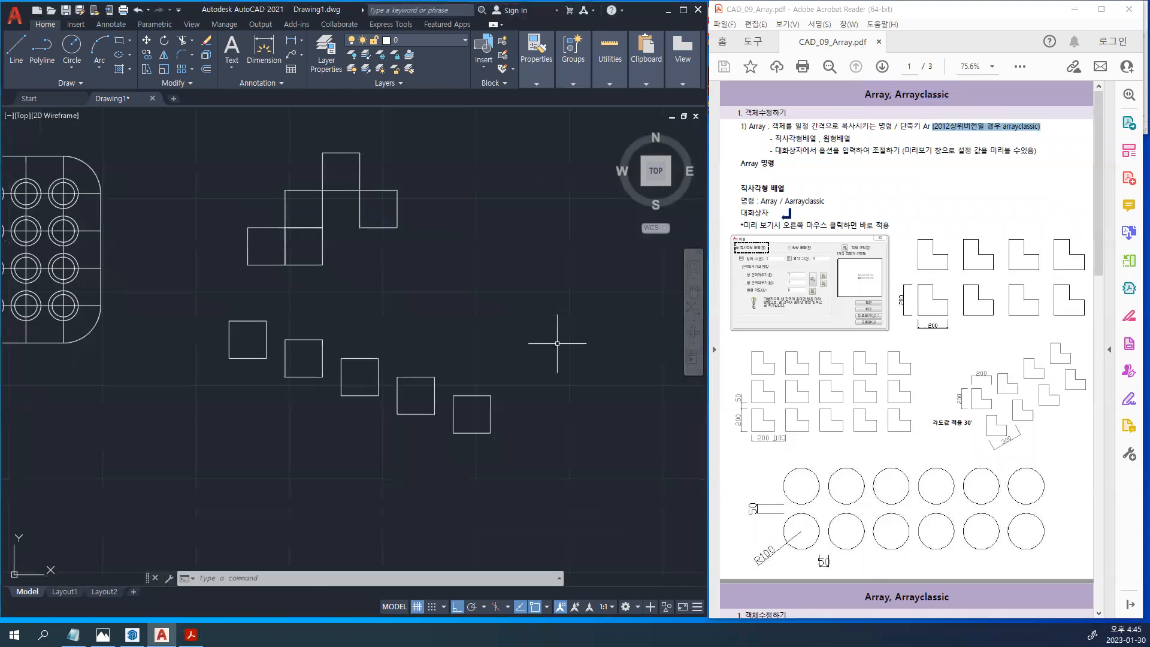
text(AR)
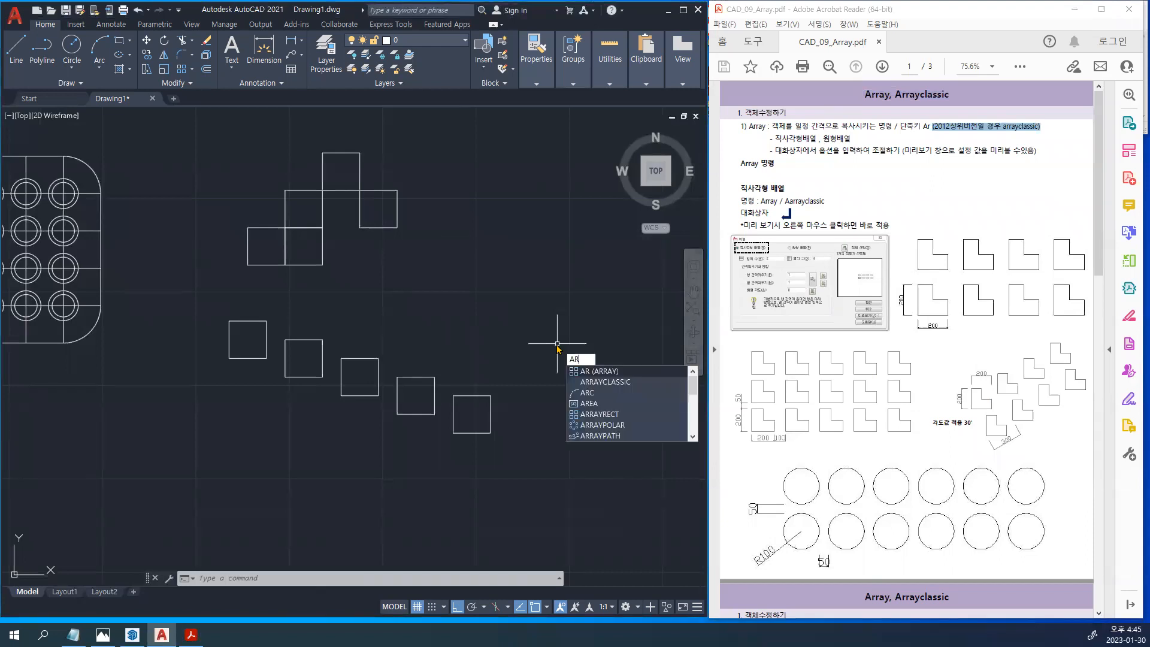
key(Return)
key(Return)
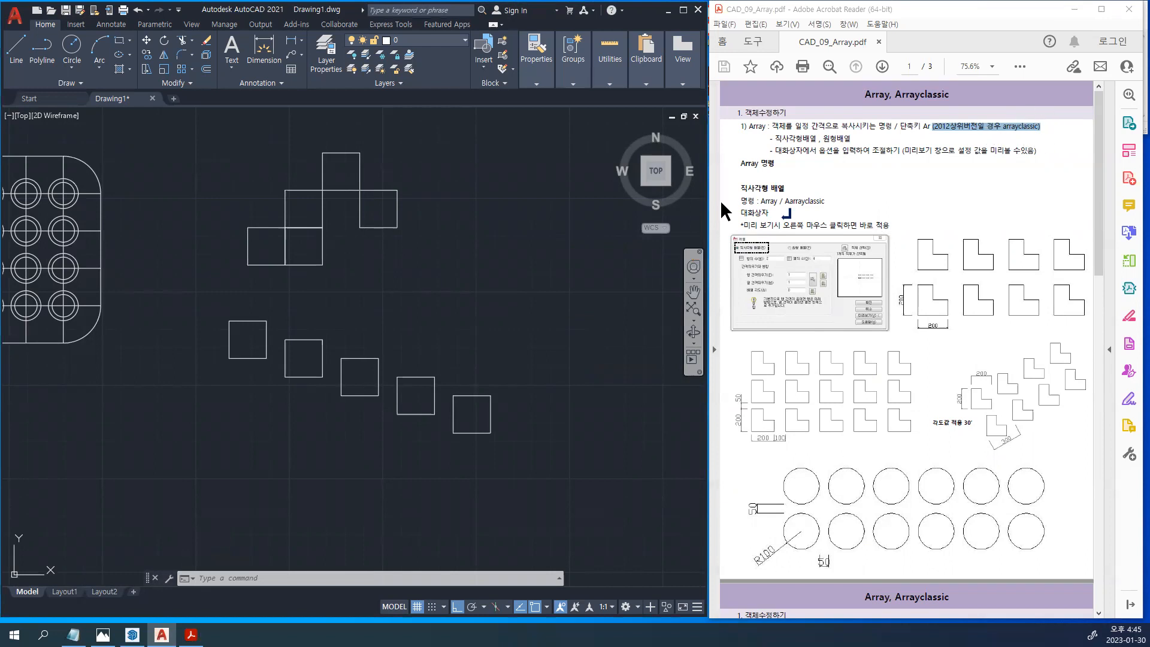
click(570, 374)
middle_drag(553, 337, 480, 358)
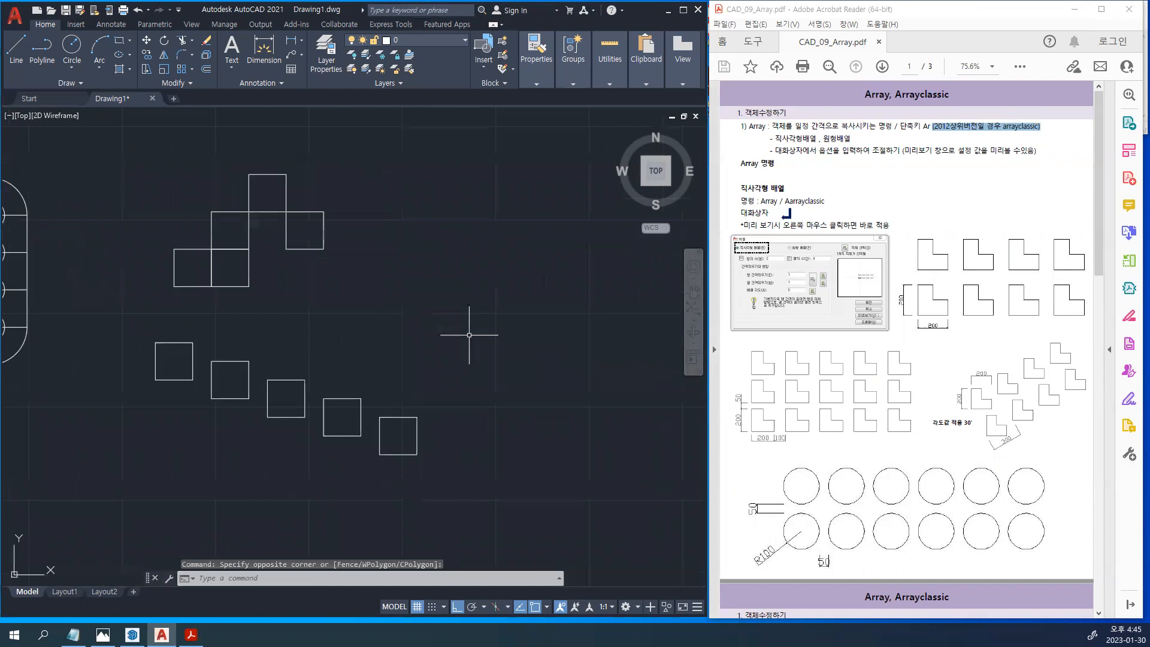
Bring up the classic Array dialog with ARRAYCLASSIC twice to view its options, closing it each time without creating an array
text(arr)
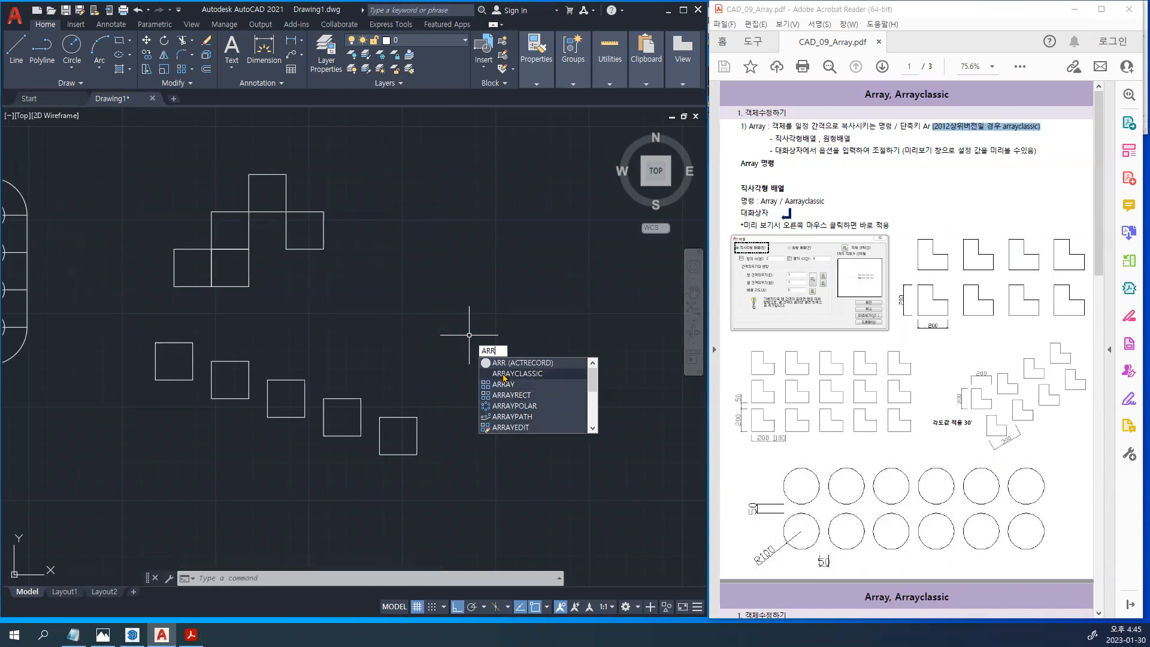
click(553, 378)
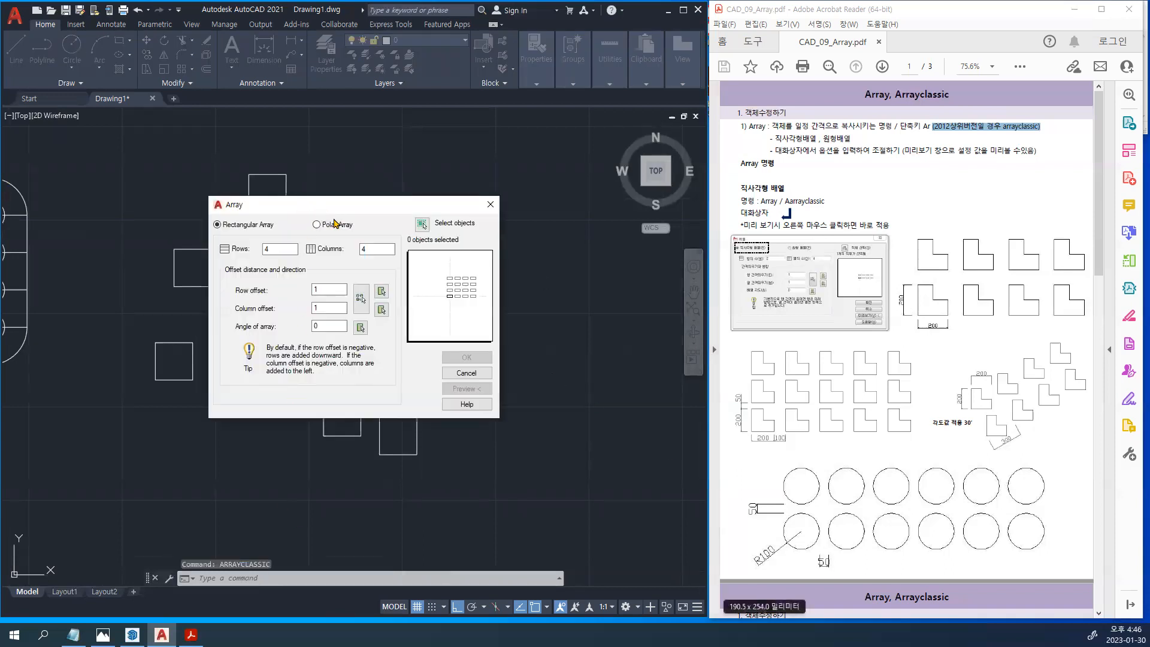
drag(317, 208, 377, 200)
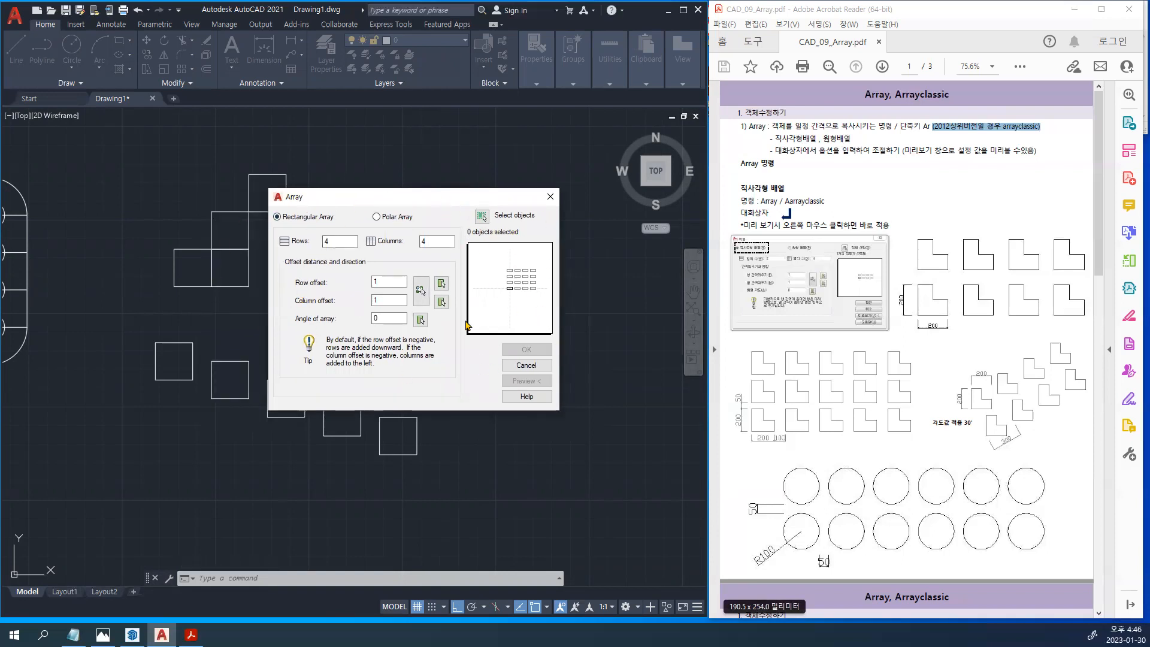
click(550, 198)
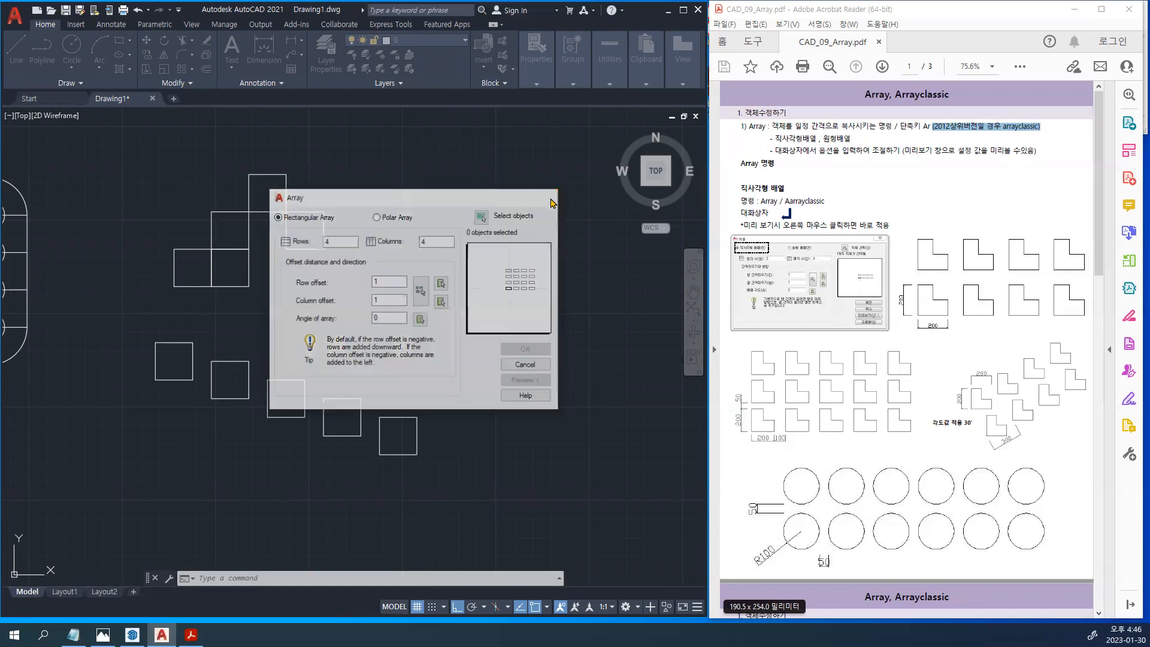
text(Ar)
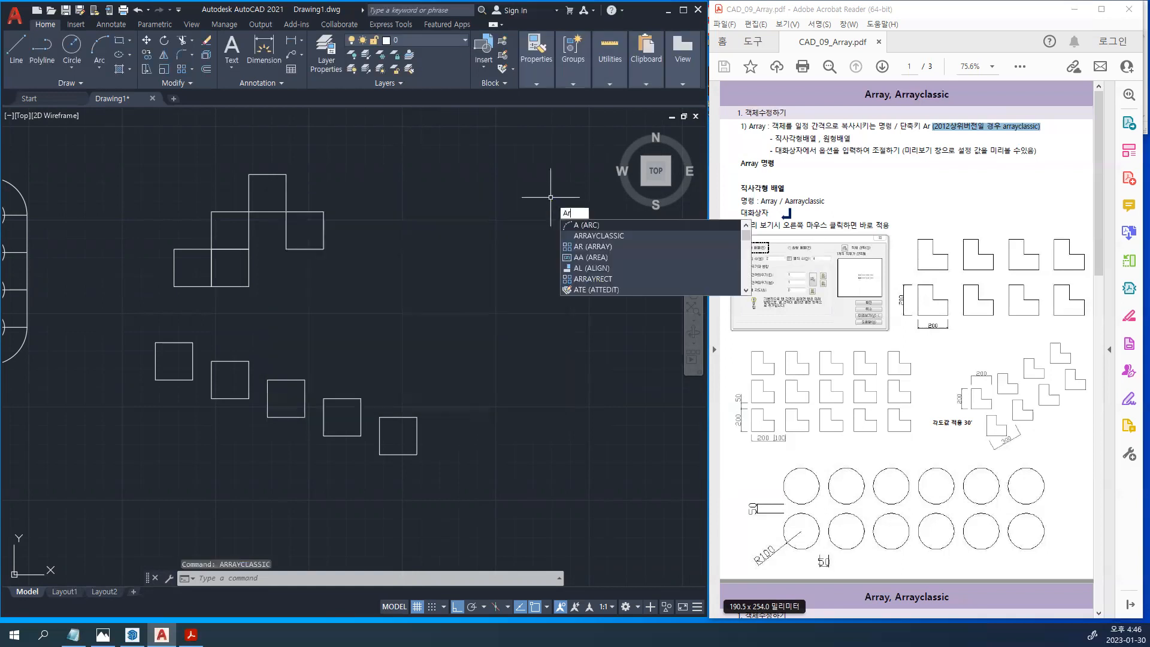
text(r)
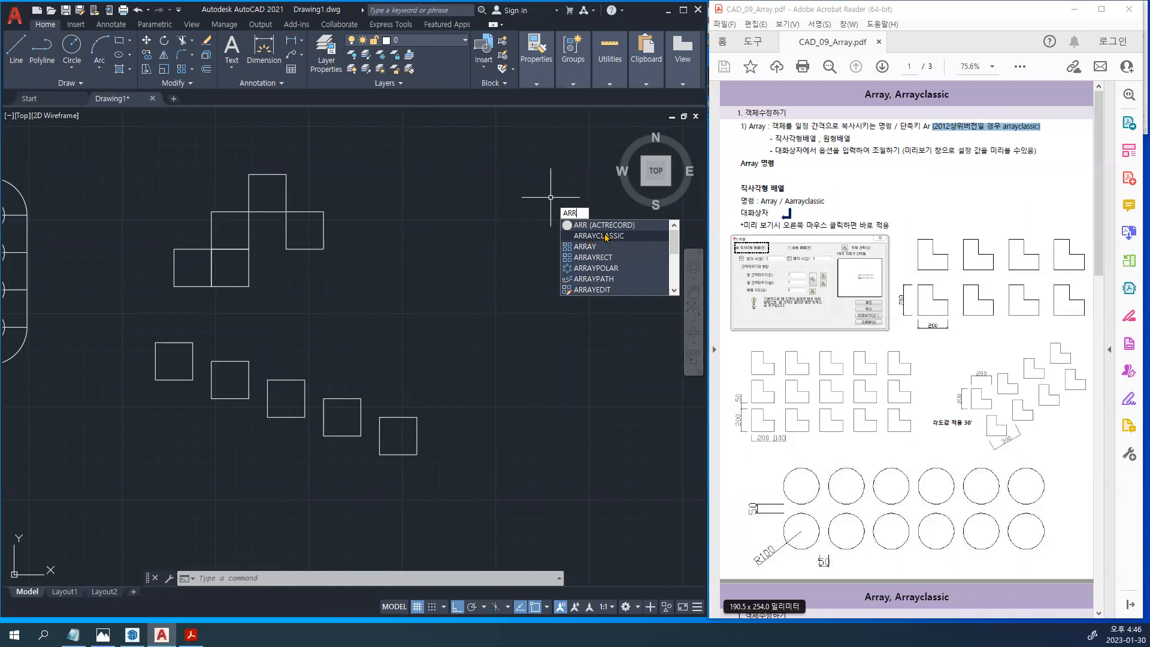
click(637, 237)
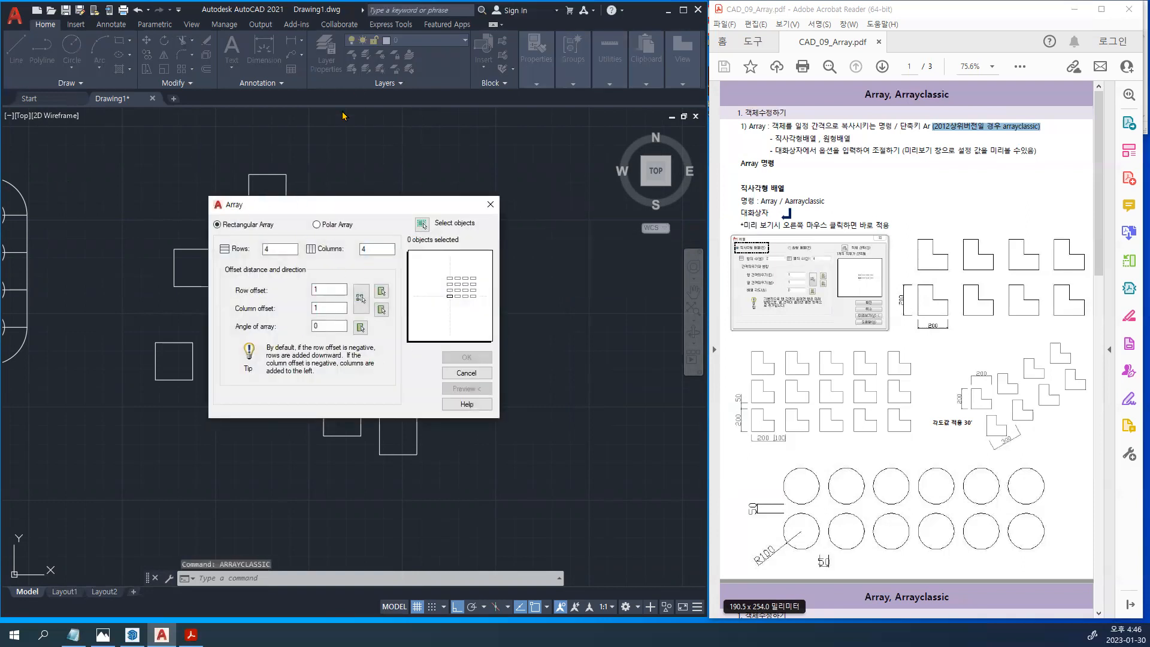
click(495, 209)
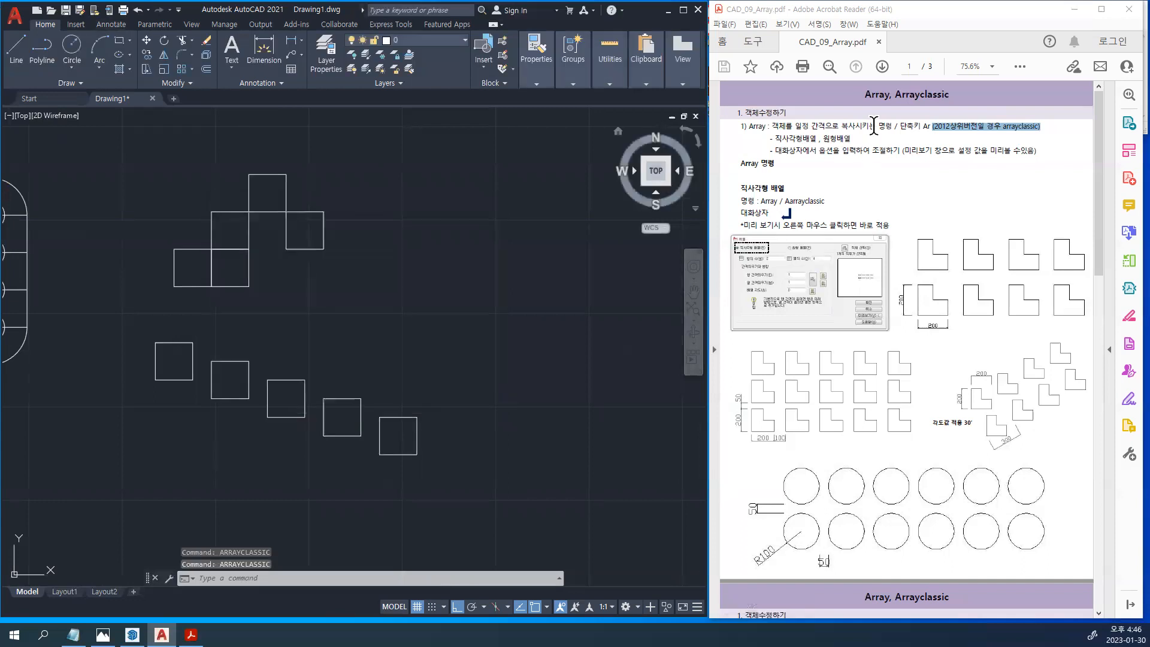
Highlight the PDF title "Array, Arrayclassic" and examine the L-shape array figure with its 200 dimensions at 200% zoom
drag(864, 94, 949, 94)
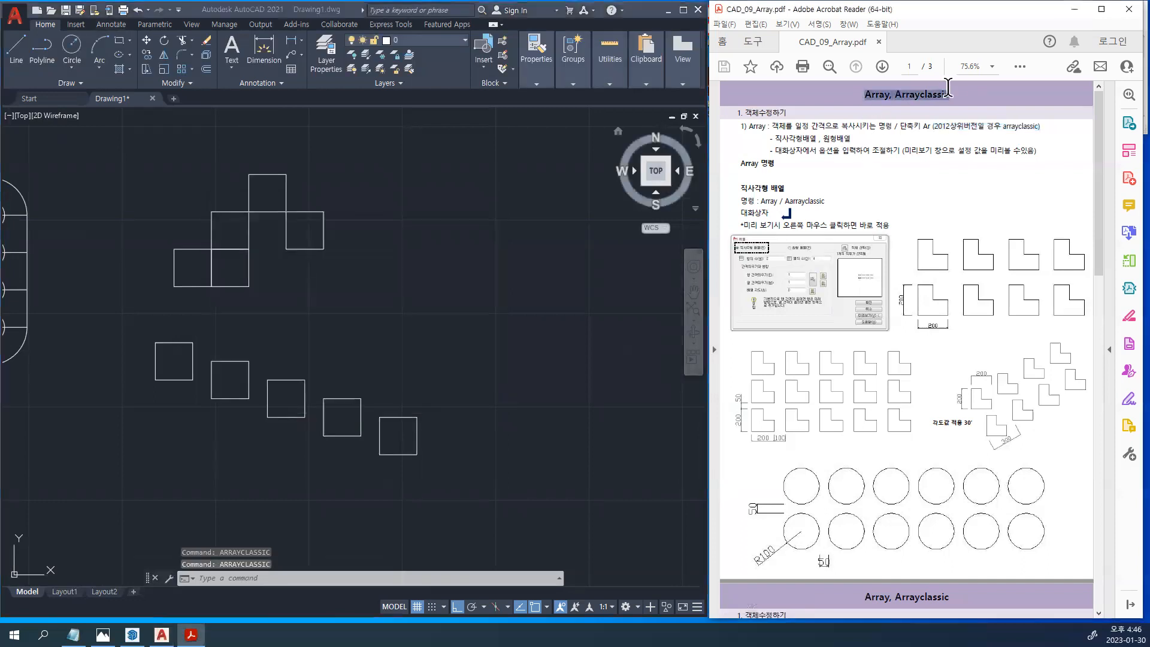
click(962, 359)
click(951, 320)
click(950, 339)
ctrl+scroll(979, 242, up, 5)
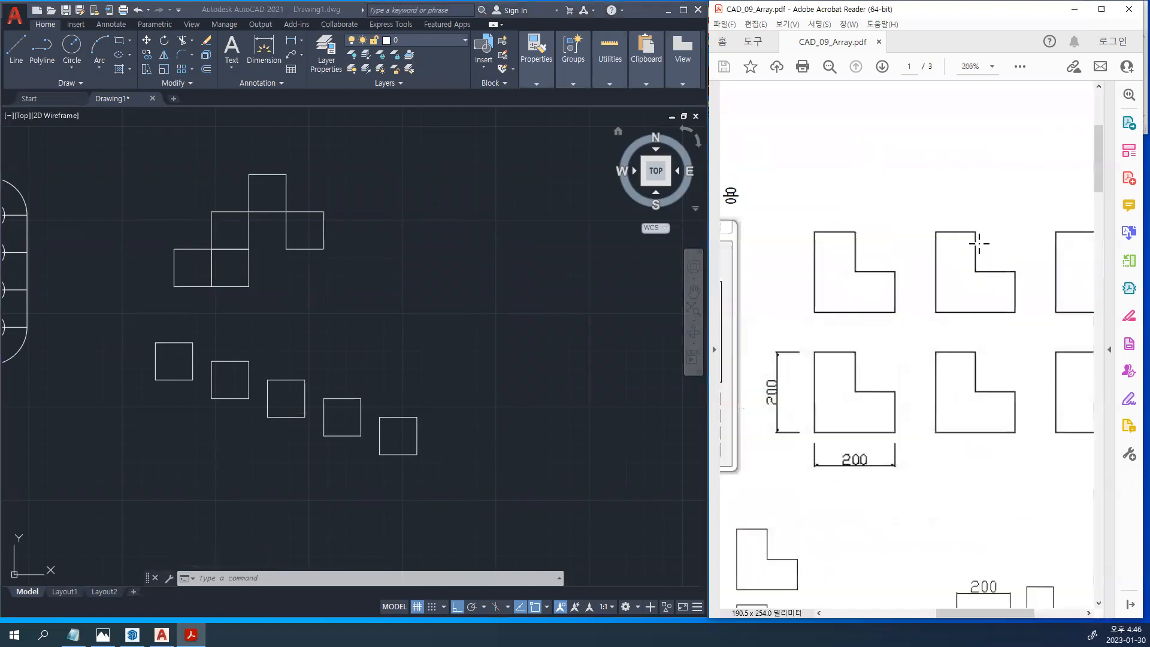
In the empty area beside the squares, start the L-shape outline with a line 200 straight down and 200 to the right
click(502, 333)
scroll(267, 389, down, 4)
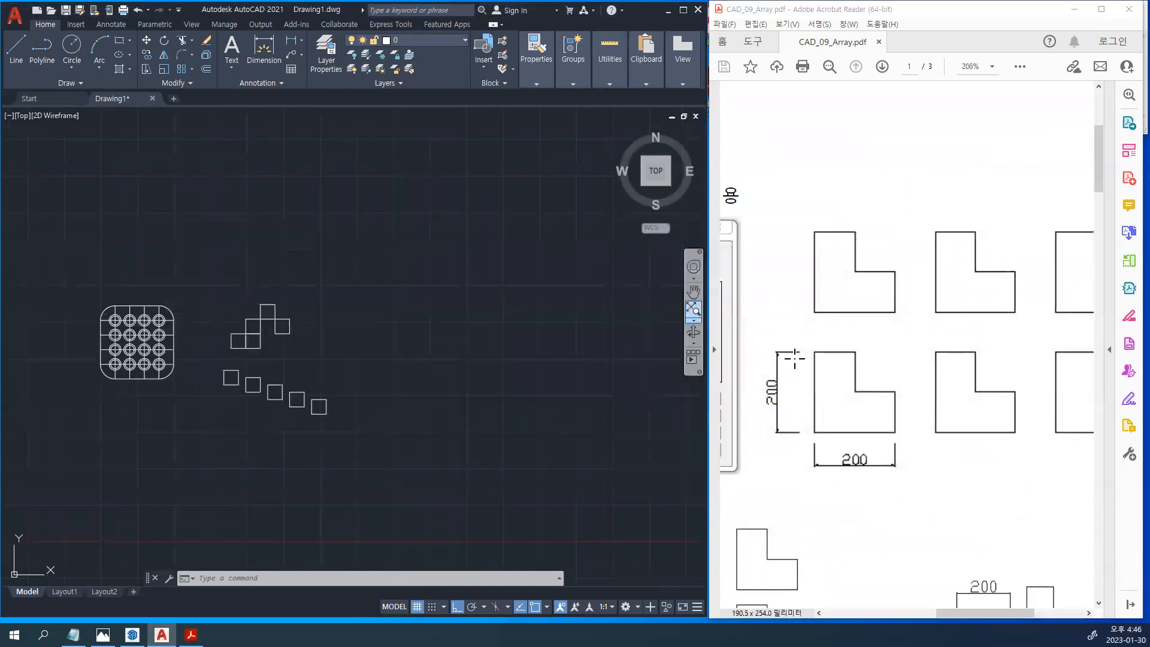
click(577, 329)
middle_drag(505, 315, 329, 339)
text(l)
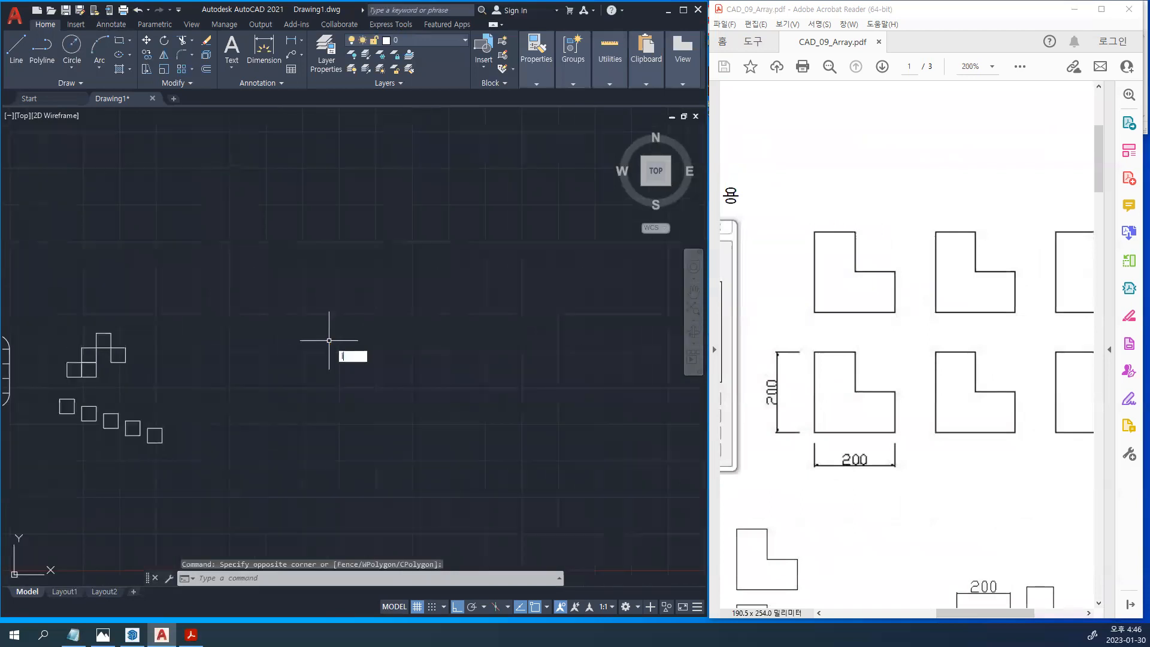
key(Return)
click(354, 254)
text(200)
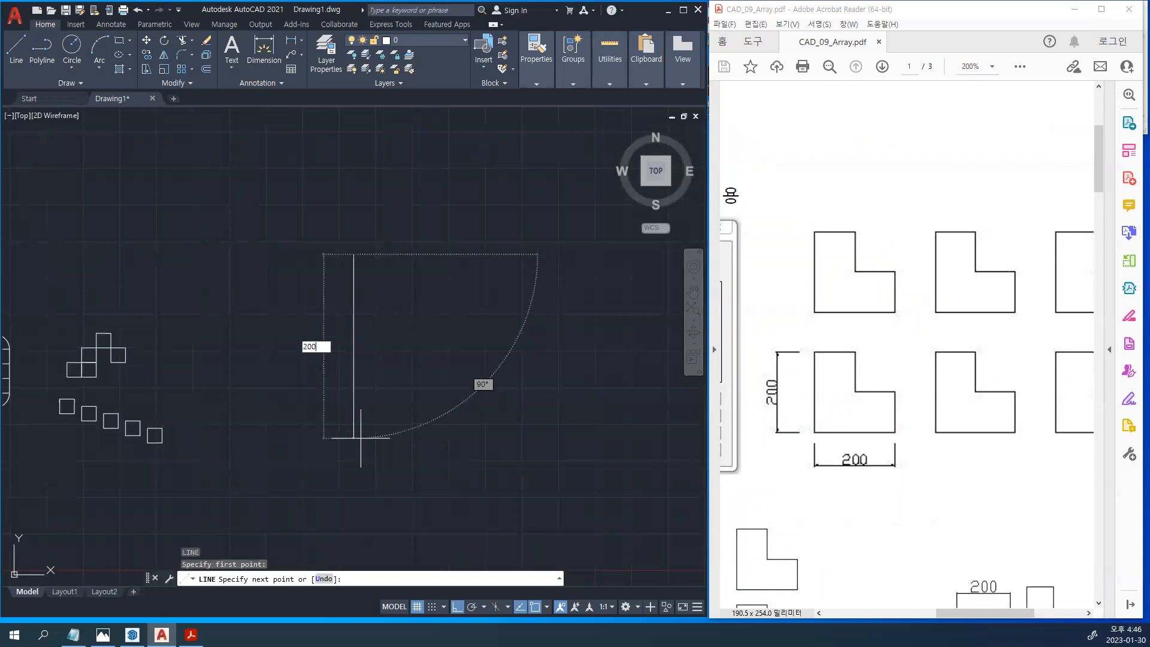
key(Return)
text(200)
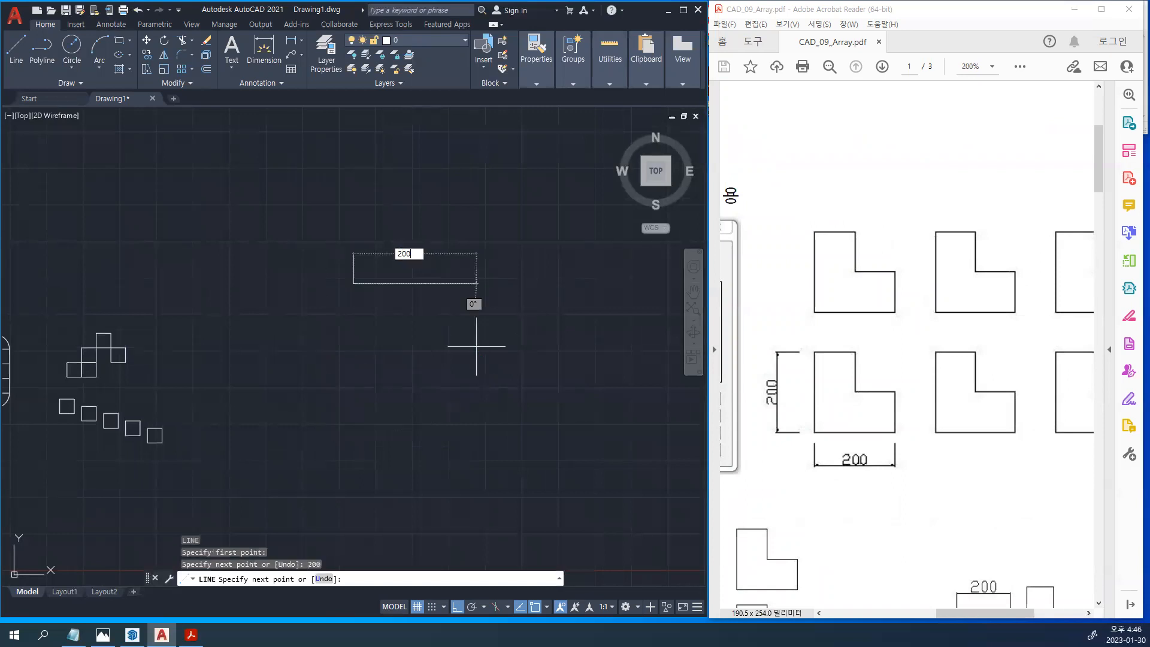
key(Return)
Complete the L-shape with segments of 100 up, 100 left and 100 up, closing it at the starting point
text(100)
key(Return)
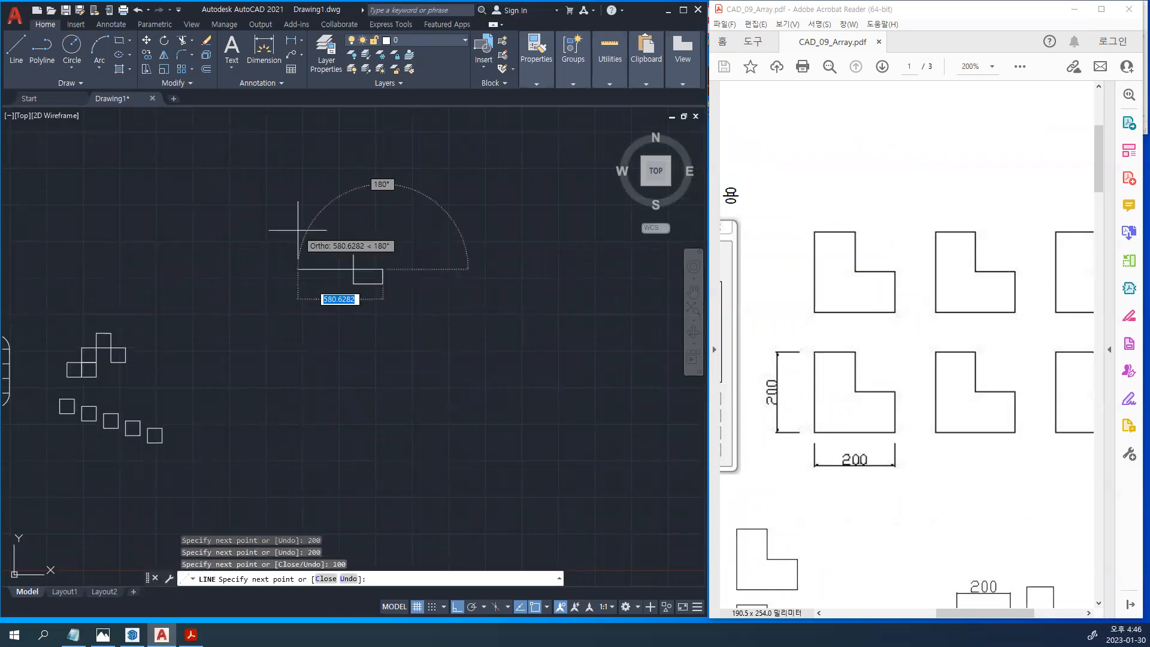
text(100)
key(Return)
text(100)
key(Return)
scroll(395, 209, up, 8)
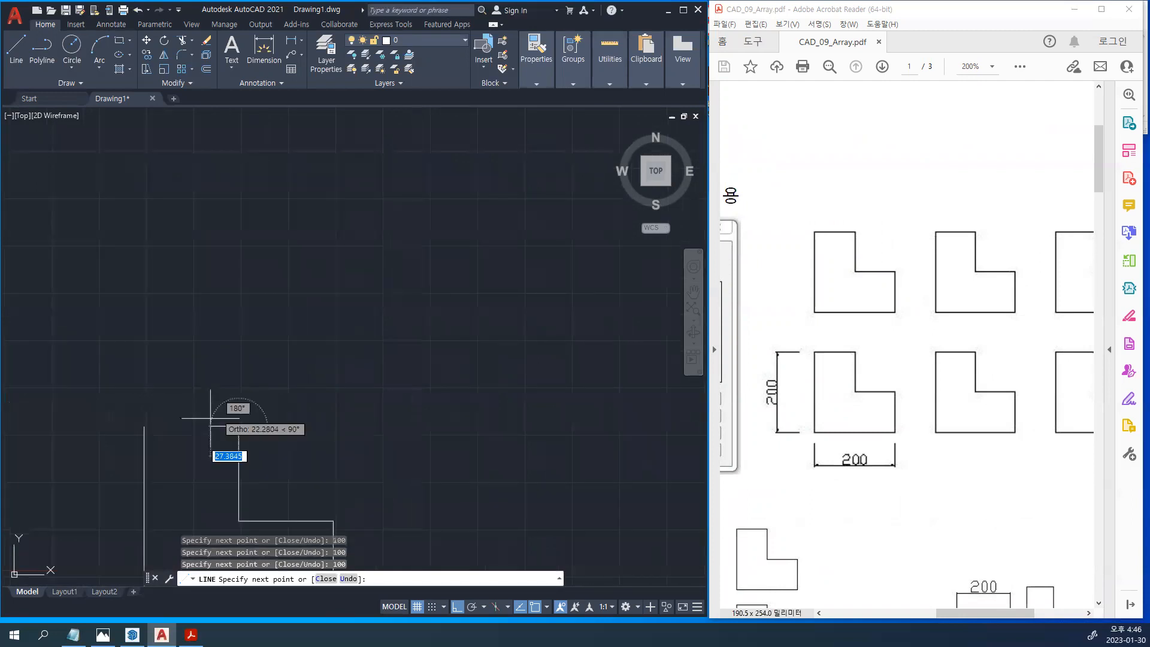
click(144, 426)
key(Return)
scroll(262, 330, down, 5)
scroll(275, 332, up, 2)
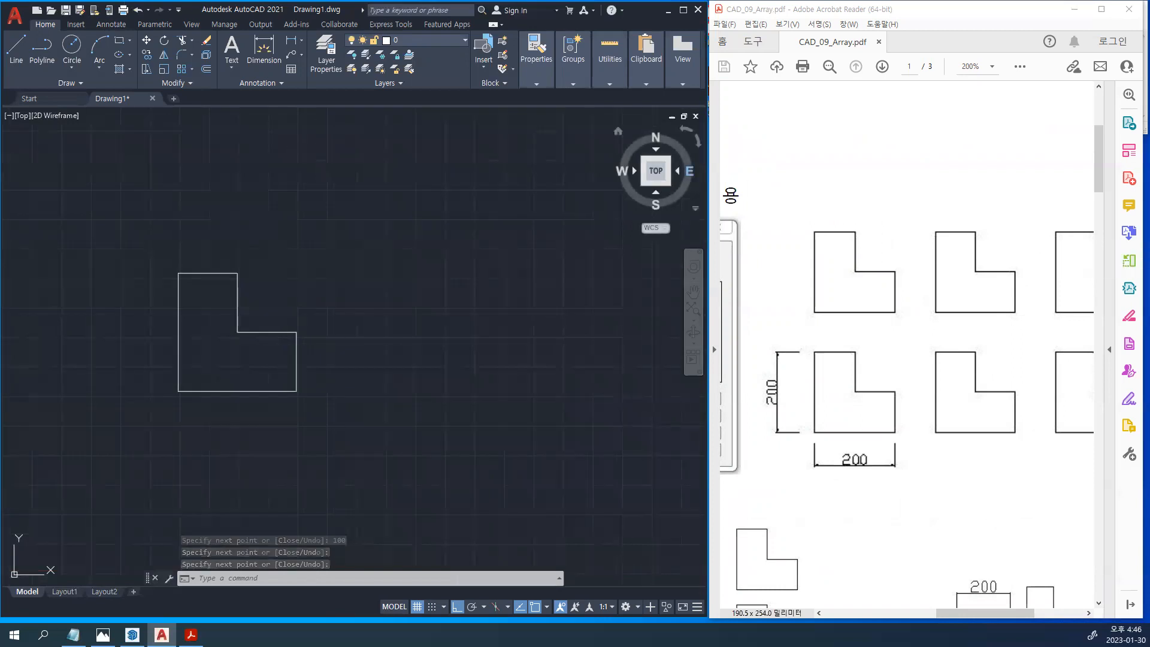
Examine the two-row L-shape array figure in the PDF and highlight the Array definition "객체를 일정 간격으로 복사시키는 명령"
drag(948, 43, 1141, 184)
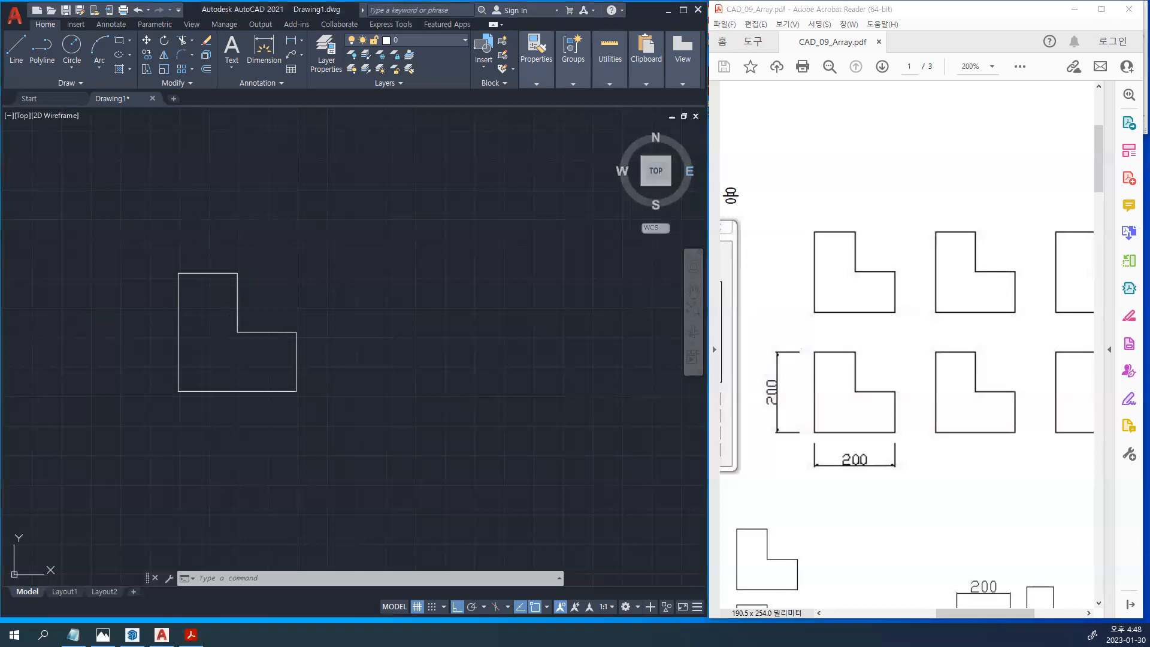
click(882, 337)
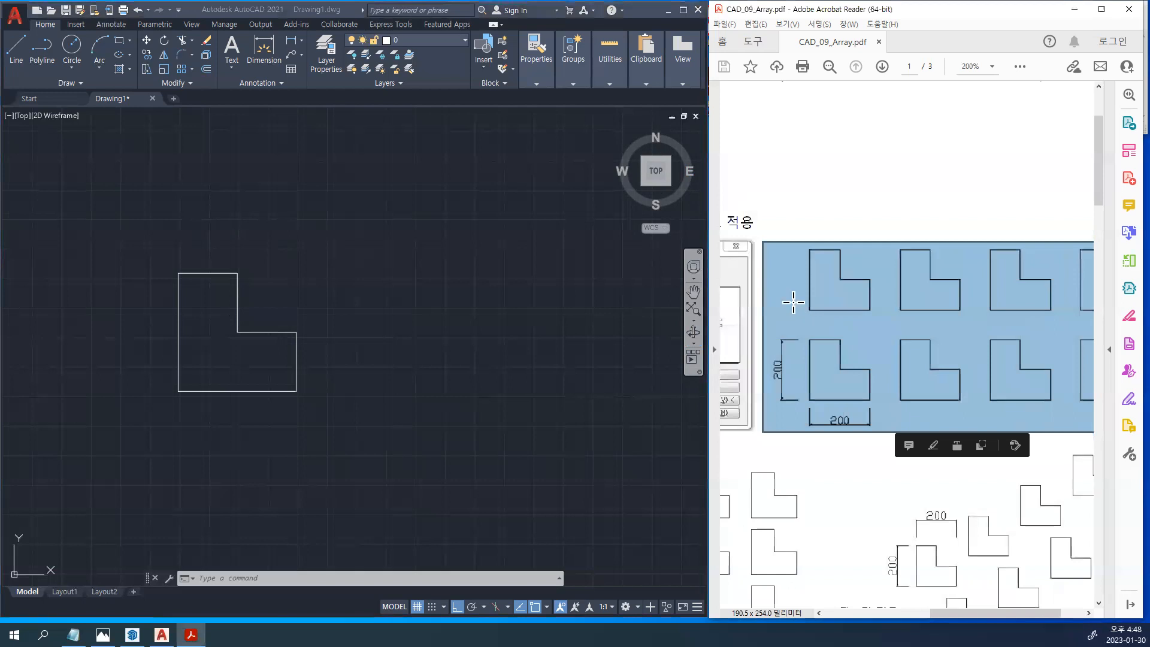
ctrl+scroll(793, 303, down, 3)
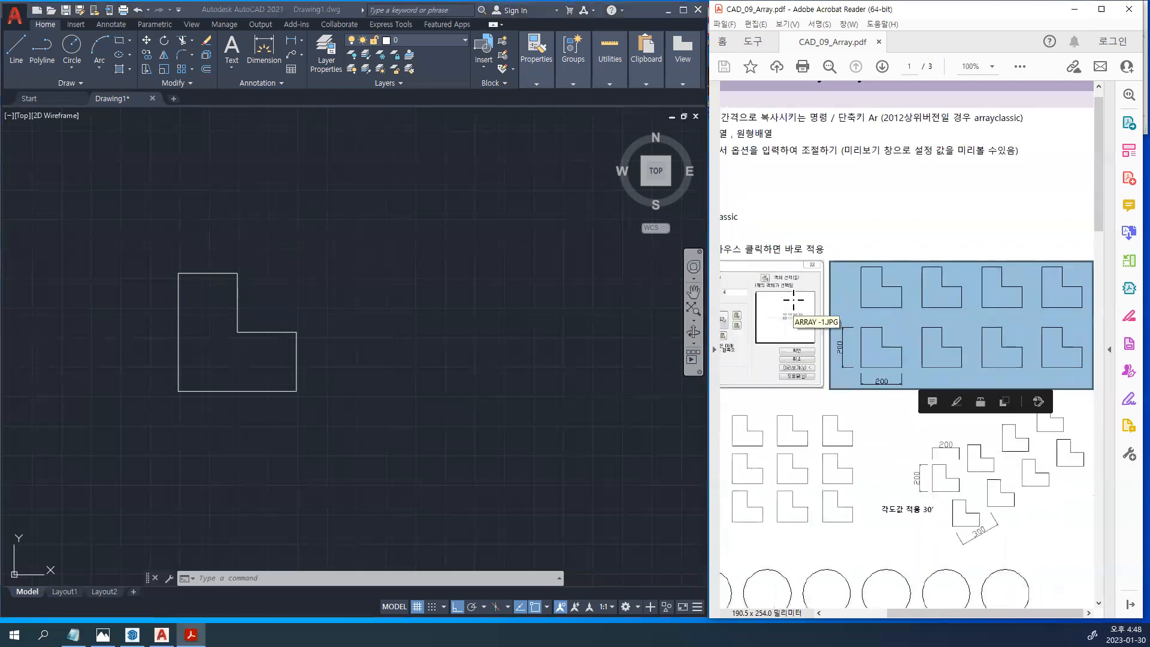
click(1017, 193)
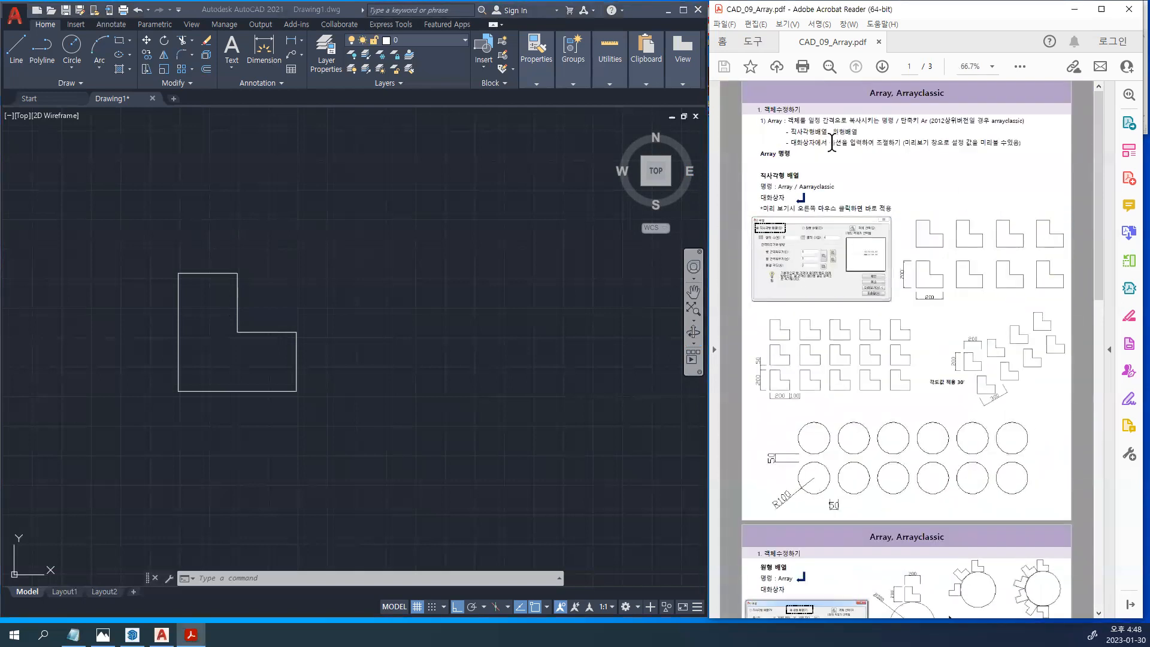
drag(814, 118, 894, 114)
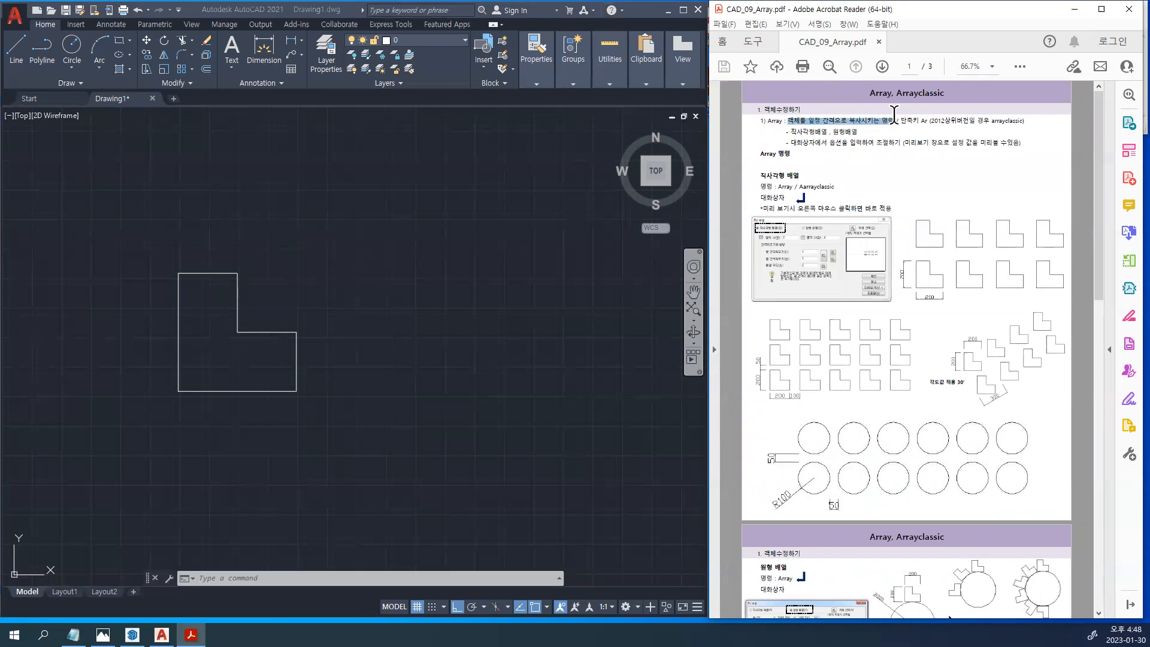
click(930, 178)
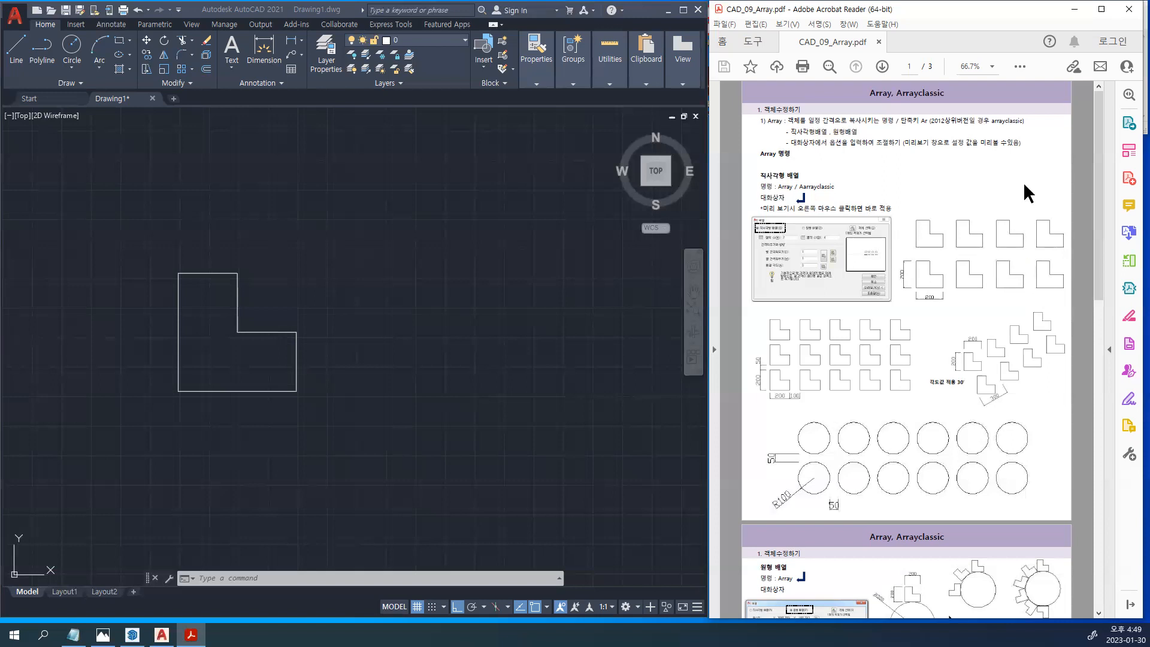
key(ctrl+2)
click(990, 259)
click(966, 186)
Start the ARRAYCLASSIC command and select the entire L-shape outline as the objects for a rectangular array
click(466, 322)
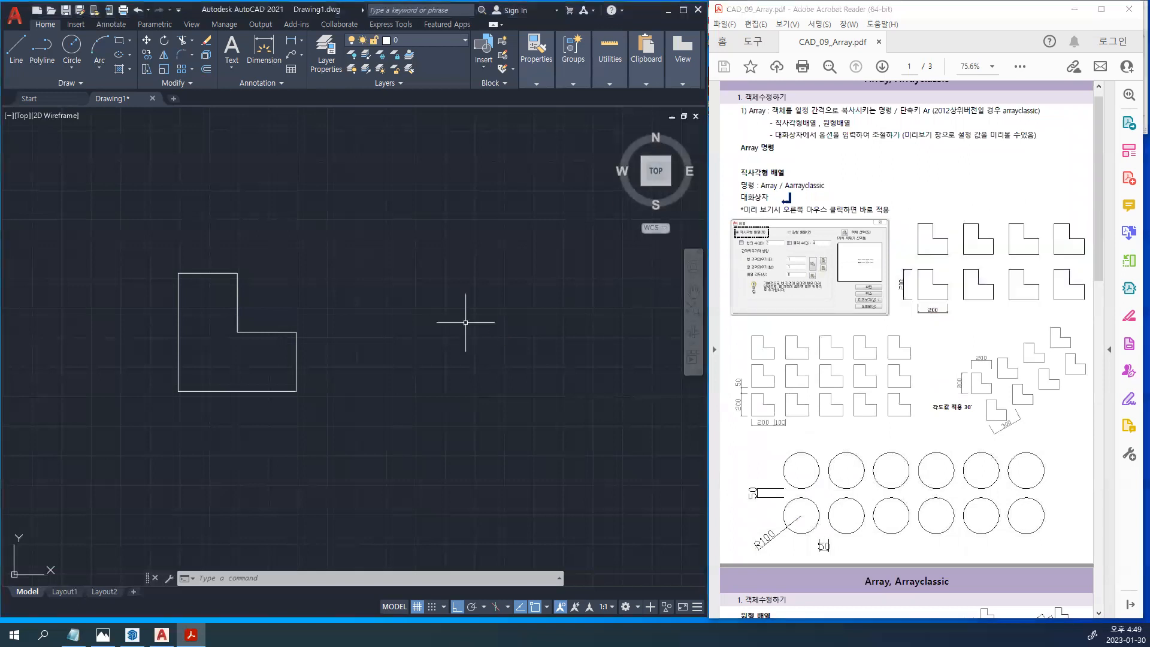
text(ARR)
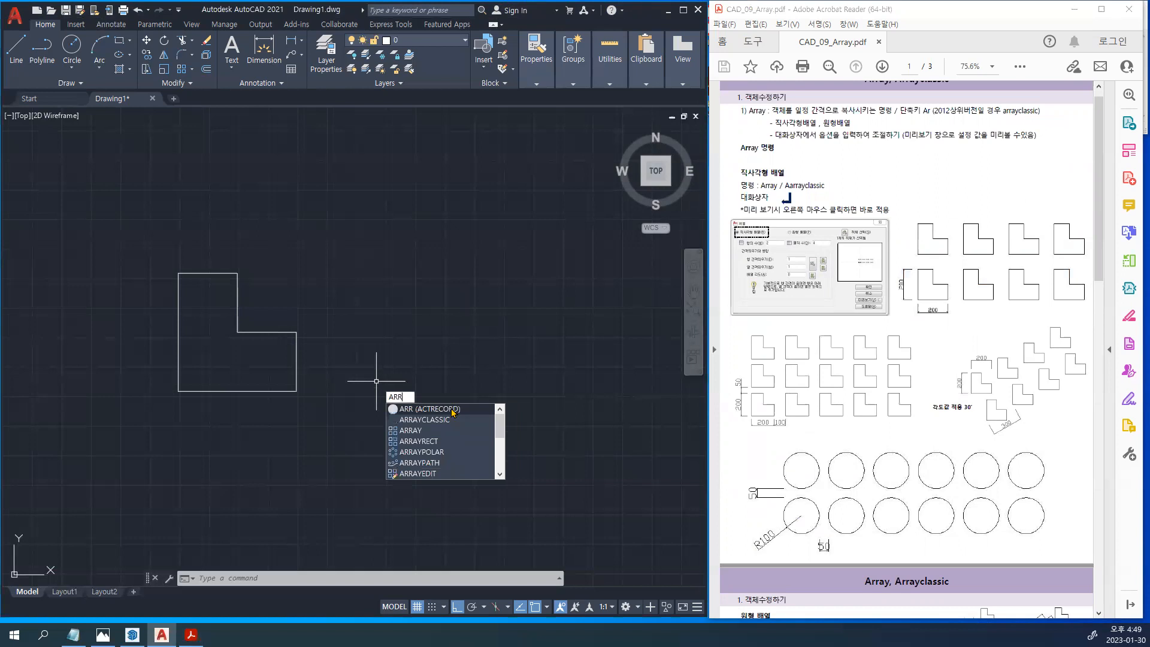
click(482, 420)
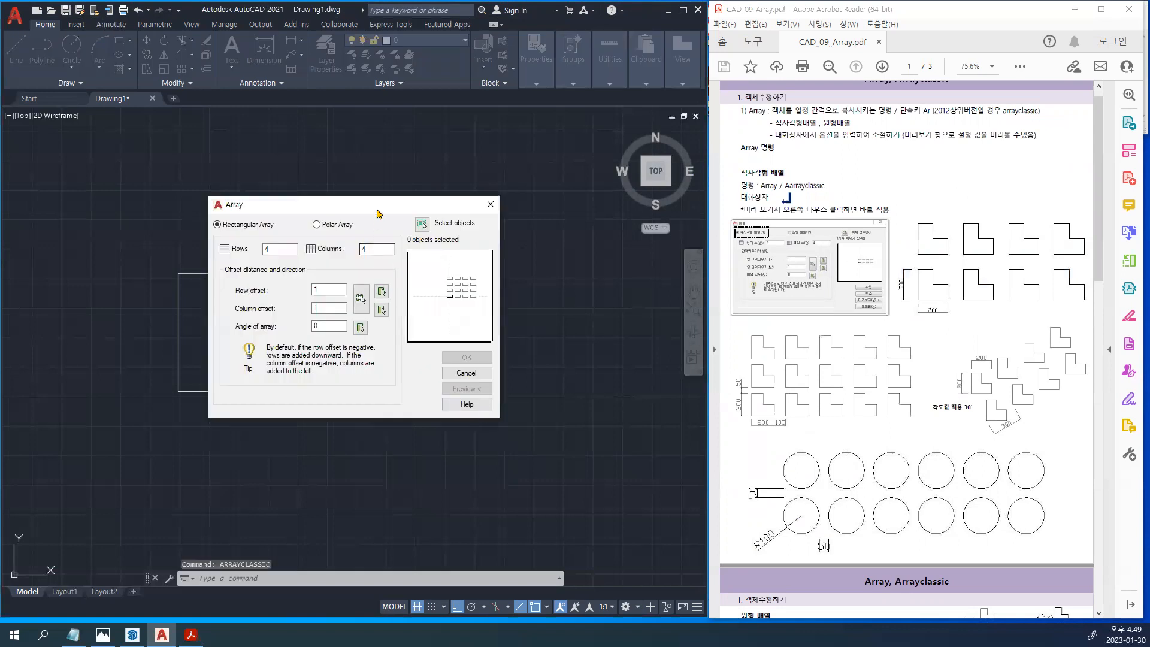
drag(383, 204, 516, 165)
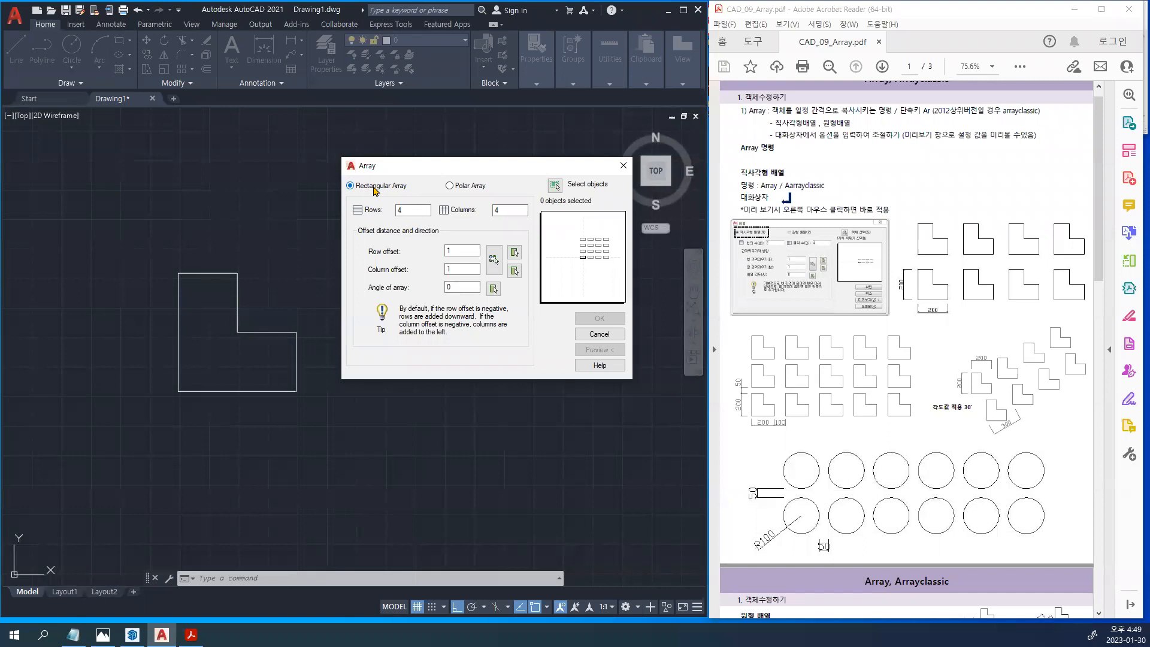
click(555, 185)
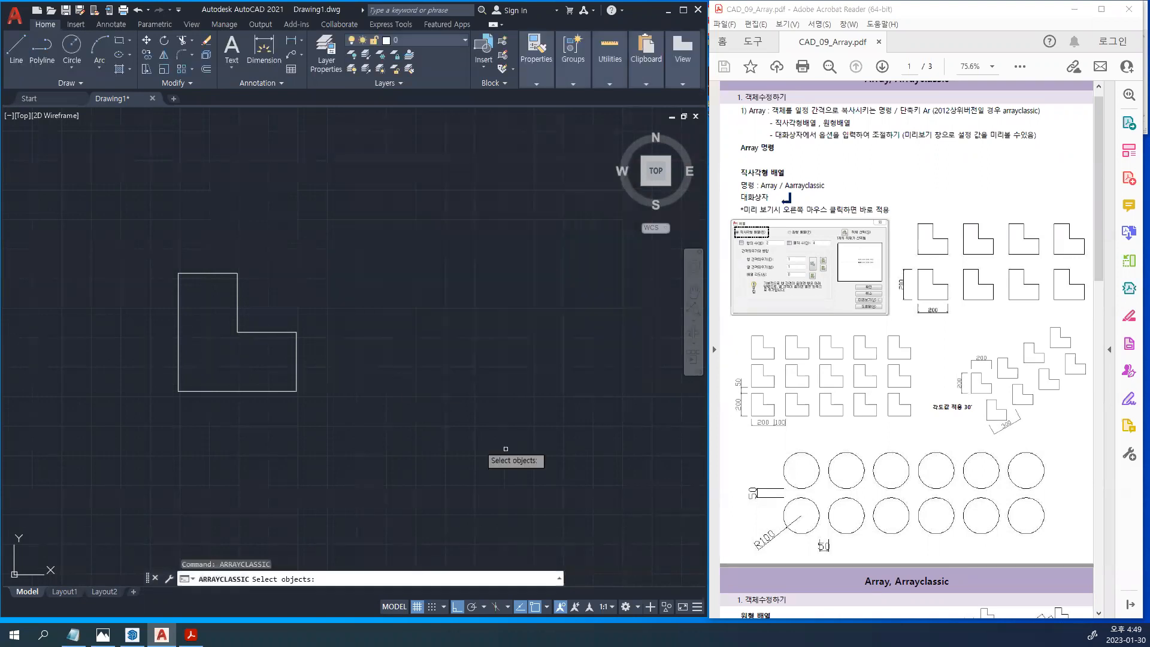
click(411, 472)
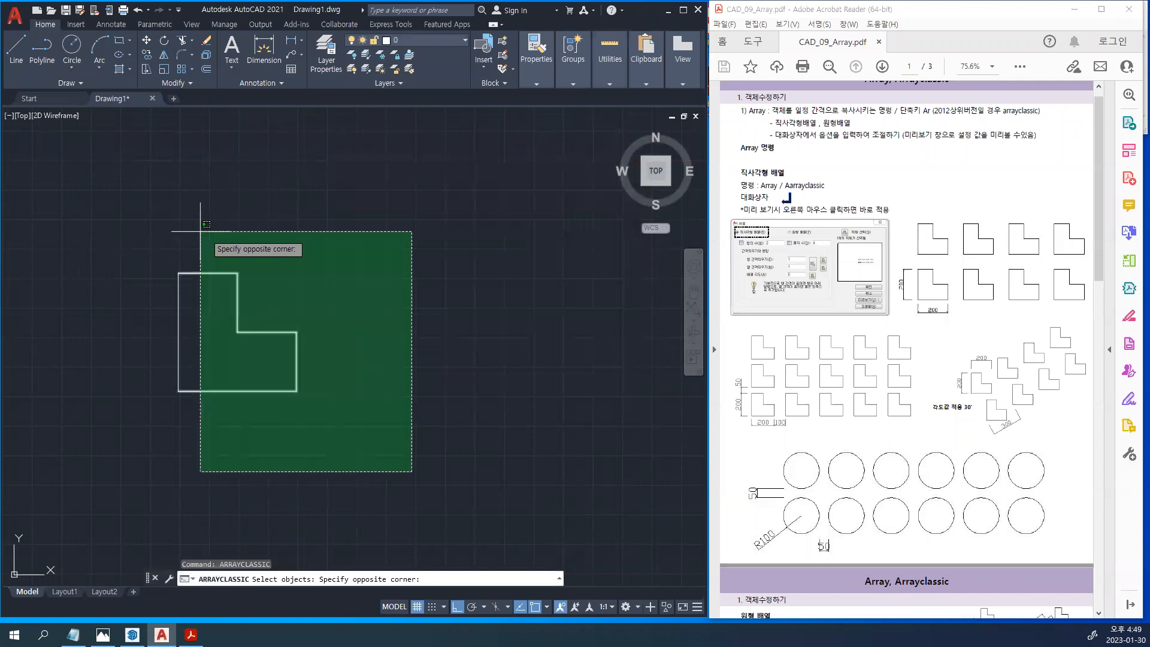
click(103, 204)
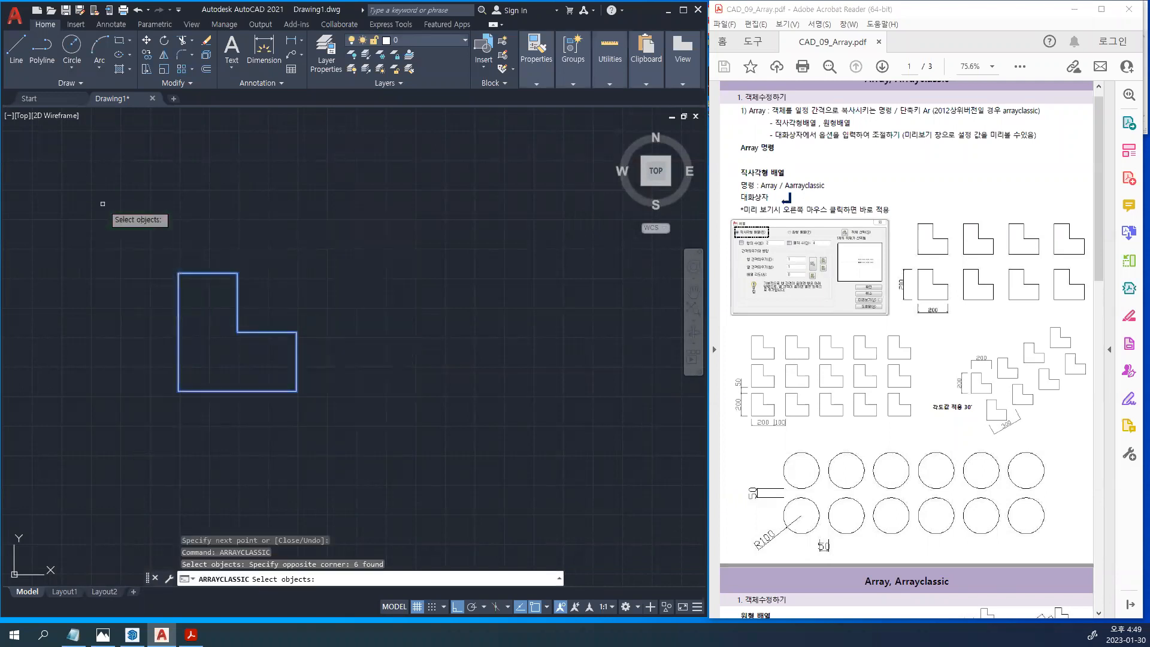
key(Return)
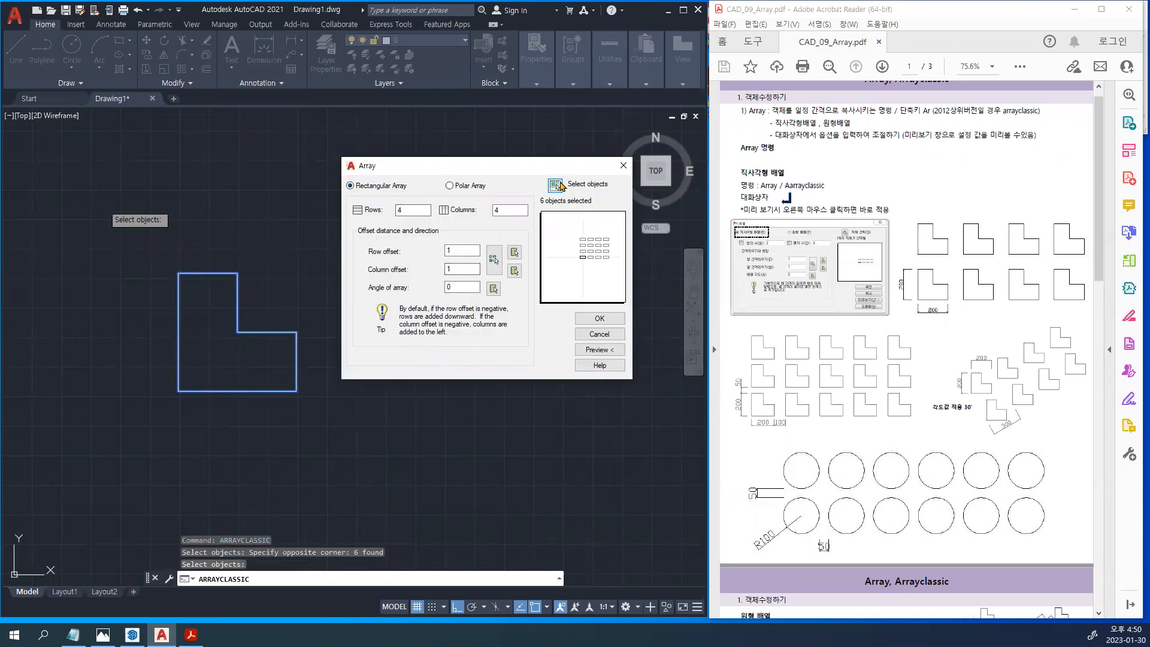
Check the two-row L-shape figure in the PDF, set the rectangular array's rows to 2, and open the column count for editing
double_click(422, 209)
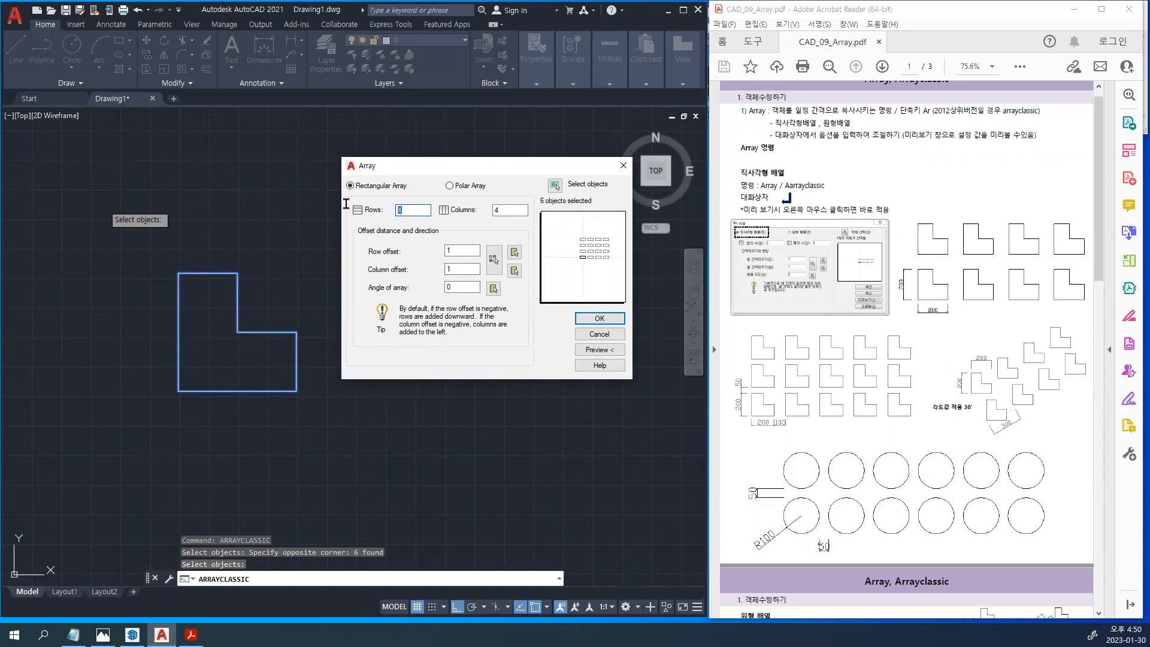
click(504, 213)
click(977, 256)
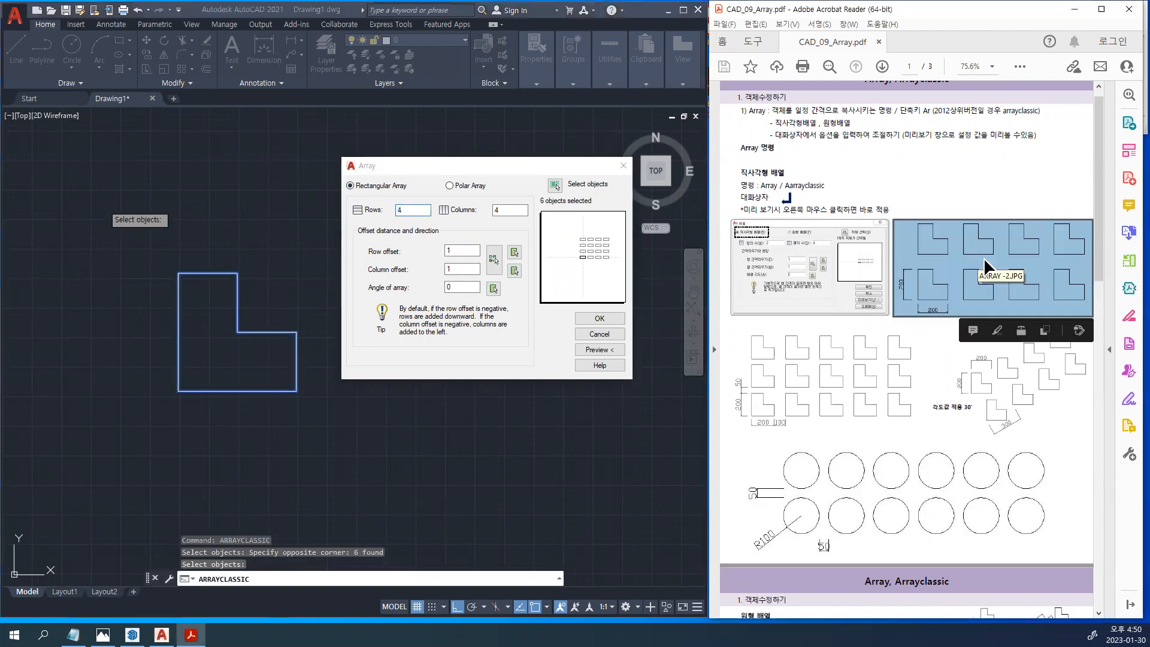
click(975, 187)
double_click(419, 211)
text(2)
double_click(497, 210)
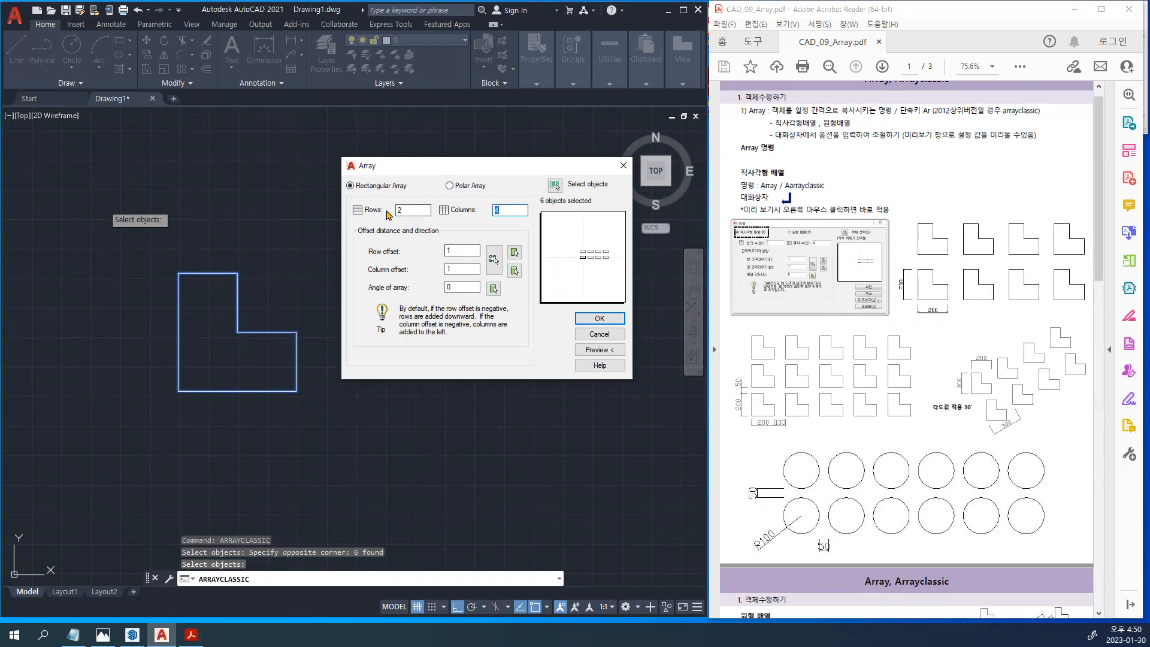
Set both the row offset and the column offset of the two-row, four-column rectangular array to 300
double_click(408, 206)
double_click(464, 250)
click(961, 304)
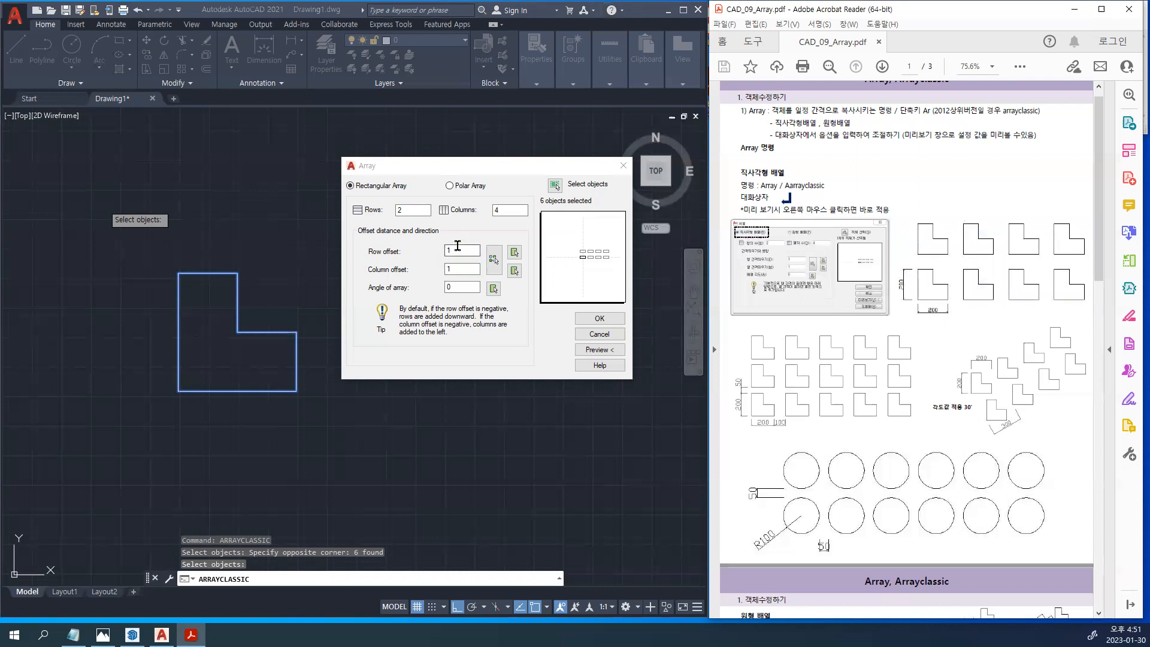
drag(456, 248, 372, 251)
text(300)
key(Tab)
text(3)
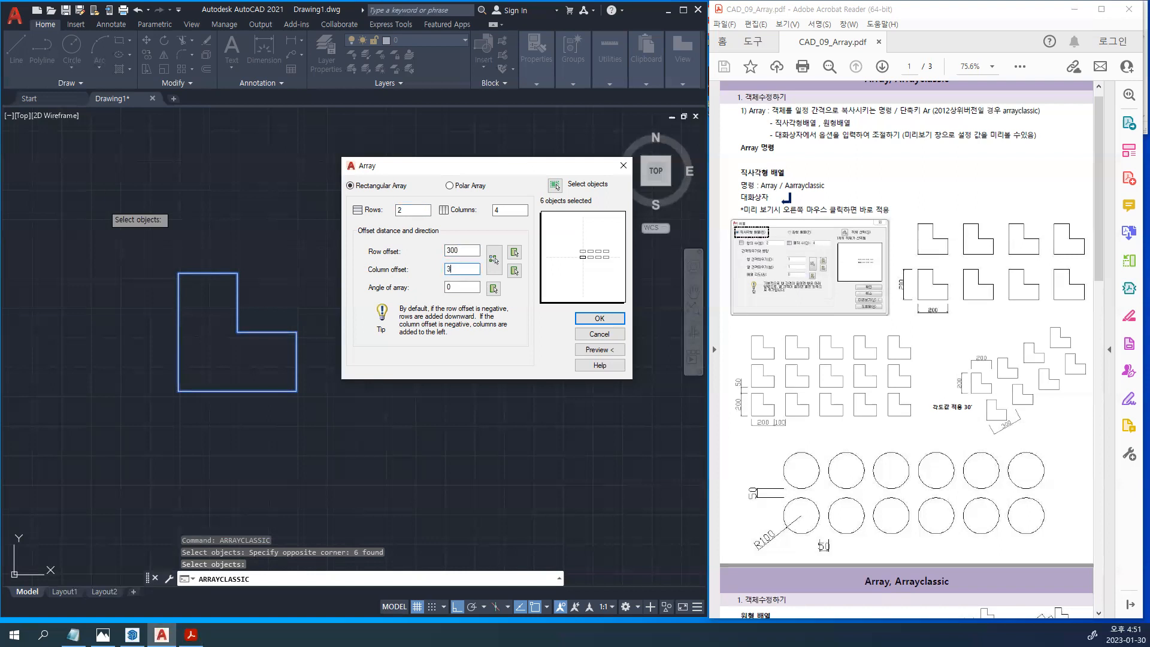
text(00)
key(Tab)
Preview the rectangular array of the L-shaped profile with the angle of array at 0, and accept it
click(465, 285)
drag(408, 285, 404, 282)
double_click(466, 249)
double_click(462, 269)
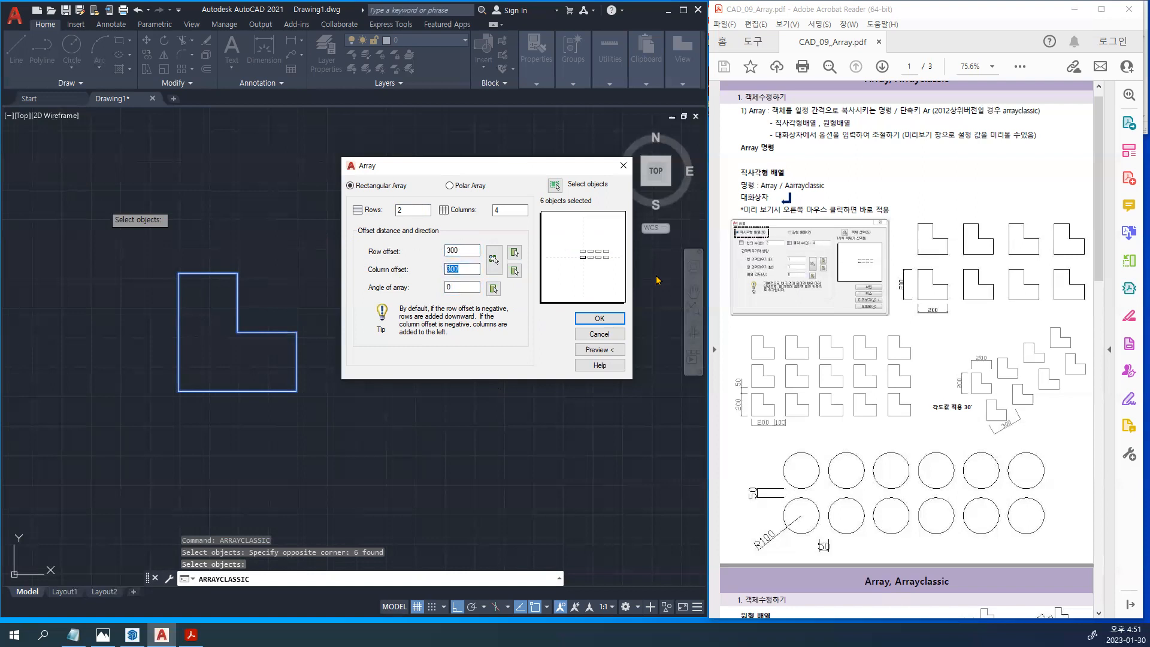
click(599, 255)
click(614, 352)
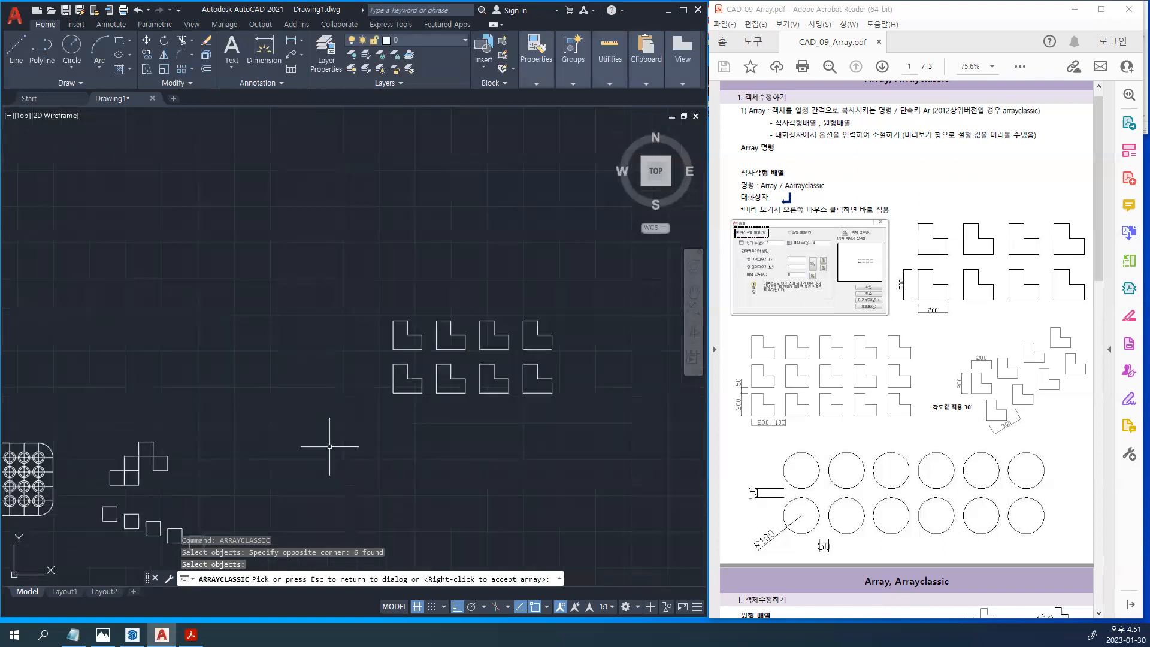
scroll(531, 418, up, 4)
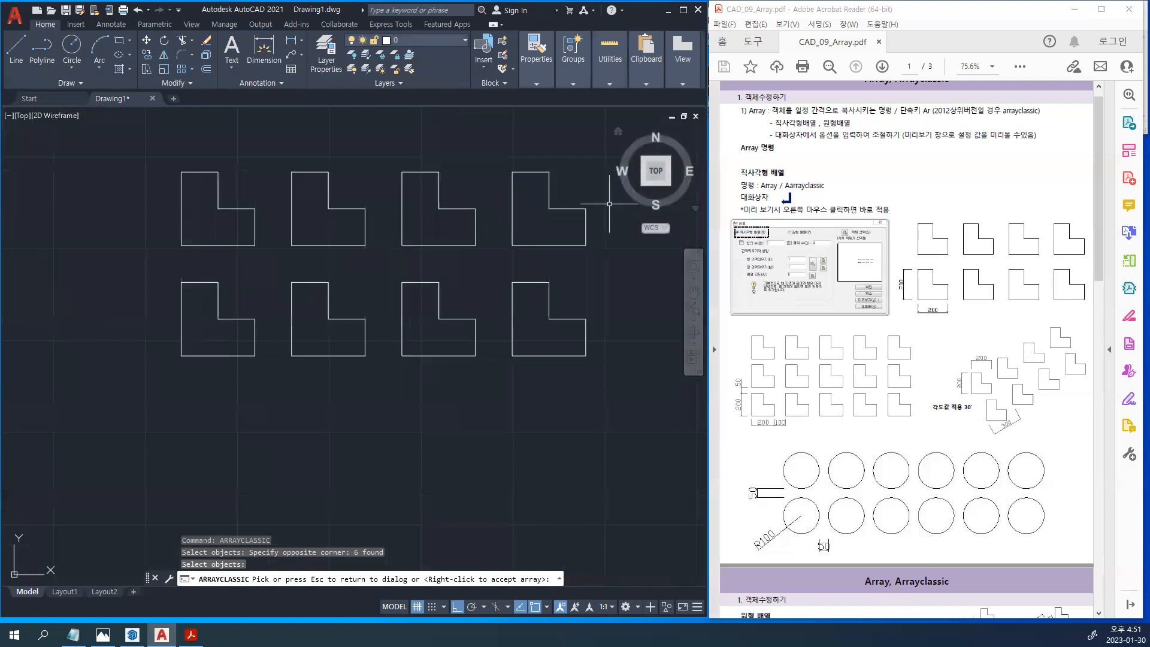
right_click(423, 194)
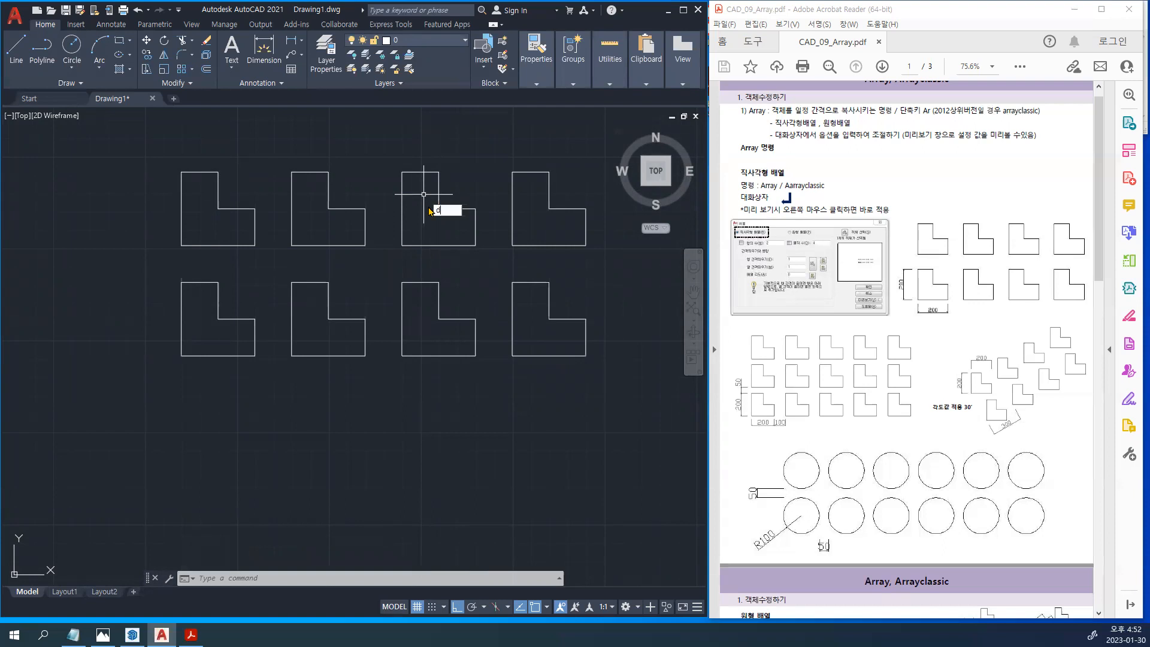
Measure the vertical distance between the lower-left corners of the first column's two L-shapes
text(di)
key(Return)
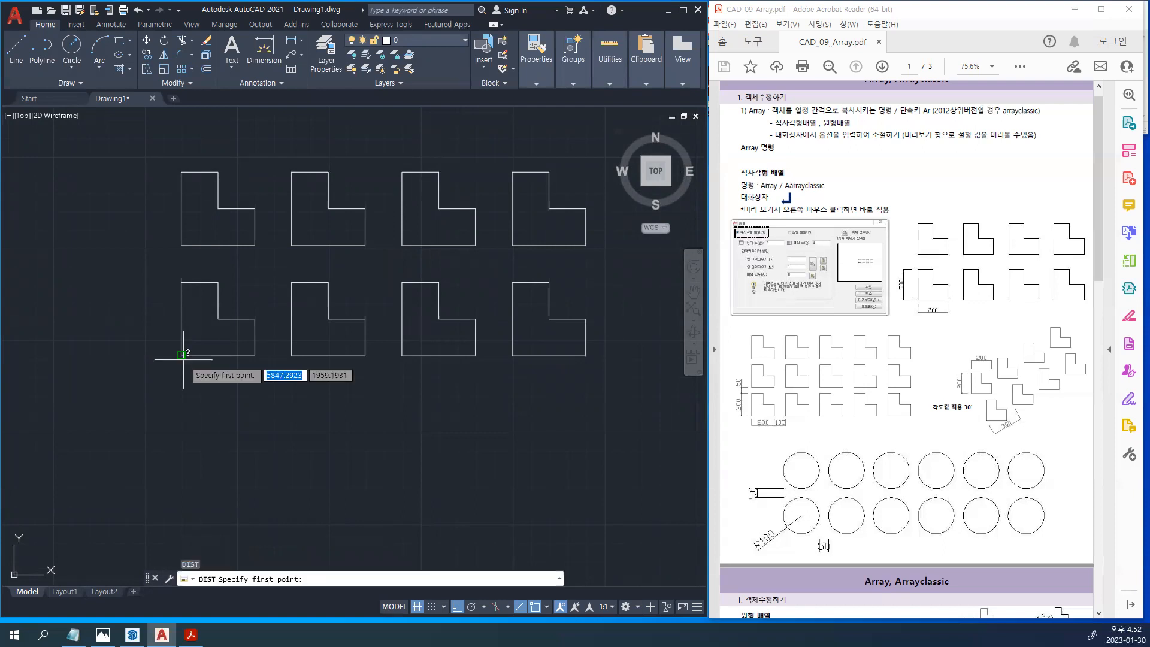
click(181, 355)
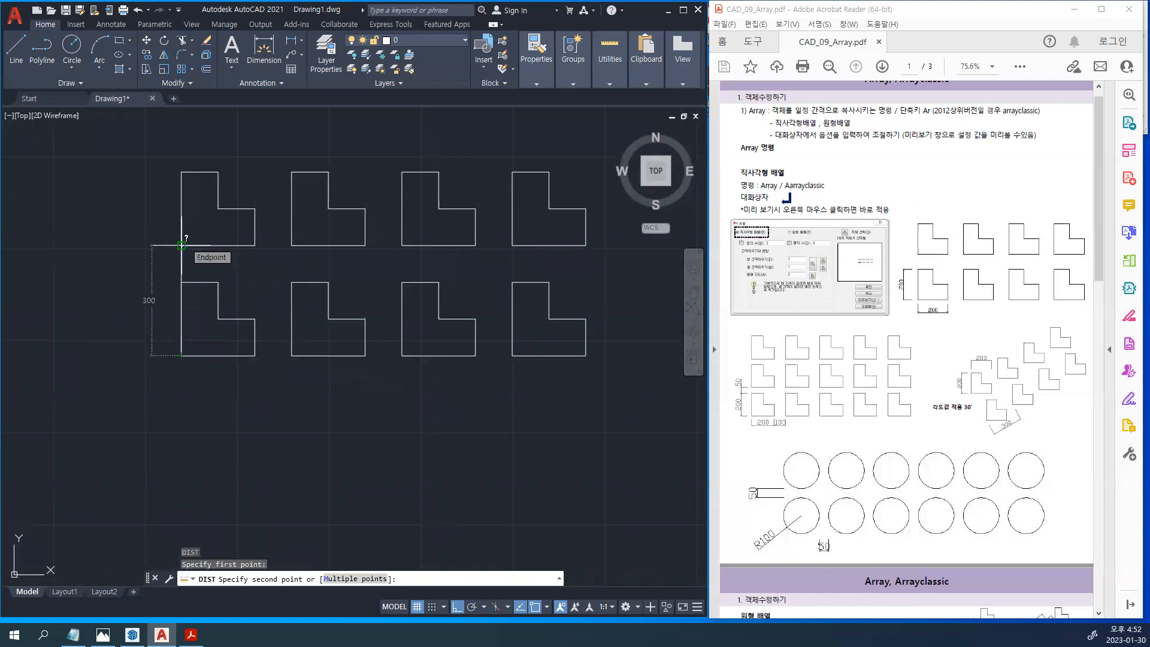
key(Escape)
Switch to Acrobat Reader and examine the spacing dimensions of the three-row, five-column array exercise in CAD_09_Array.pdf
drag(977, 442, 774, 401)
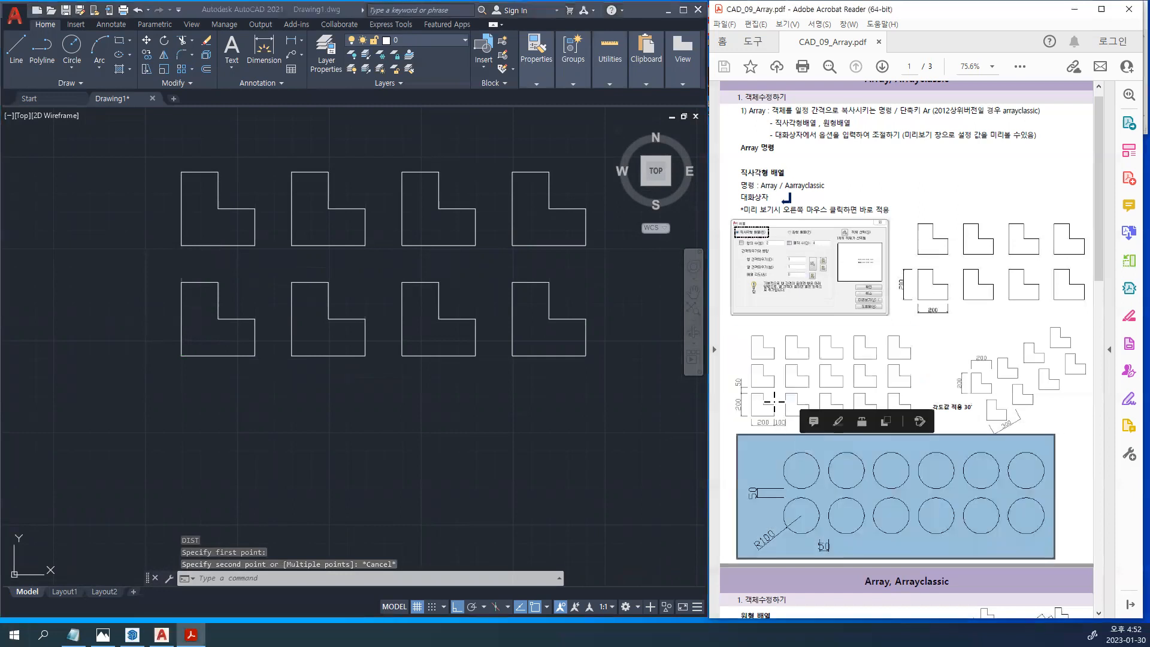
ctrl+scroll(774, 401, up, 3)
drag(884, 613, 868, 613)
click(752, 441)
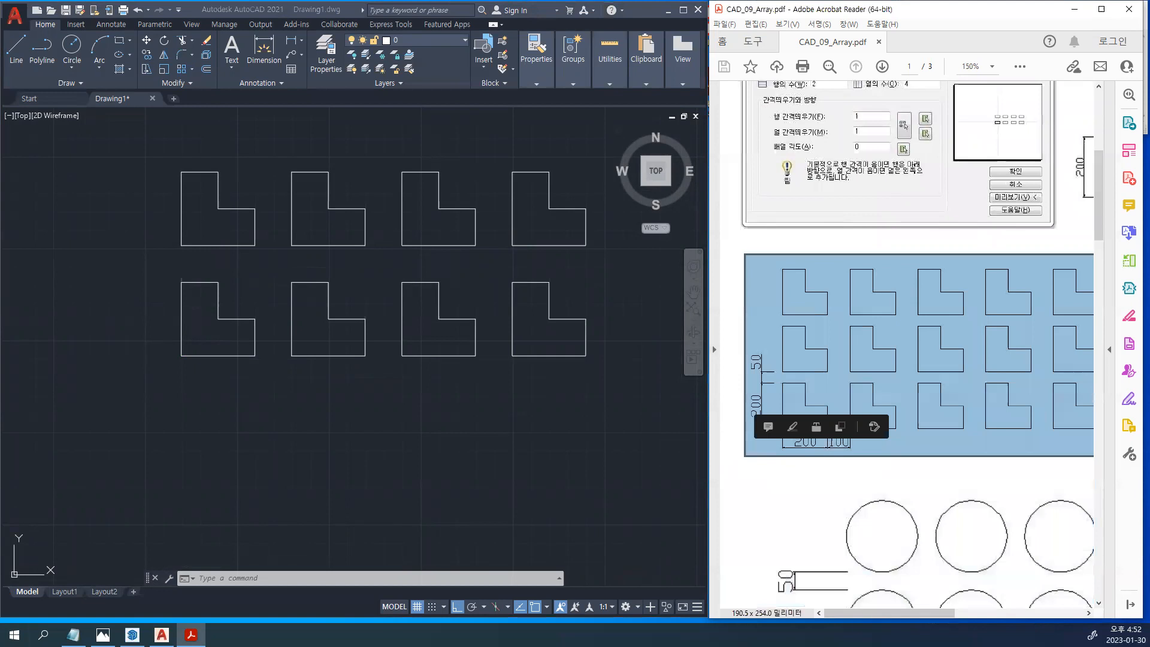
ctrl+scroll(826, 493, down, 1)
click(764, 483)
click(1080, 308)
In AutoCAD, copy the L-shape at the array's lower-right corner into the empty space to its right
click(387, 383)
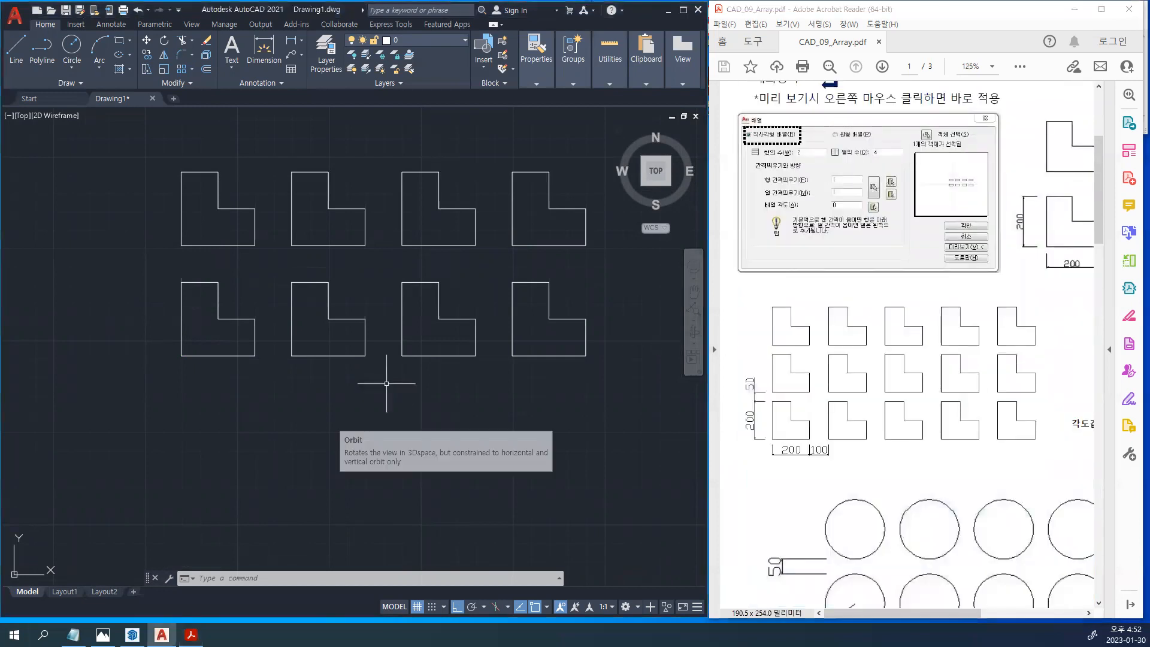
scroll(378, 382, down, 1)
text(c)
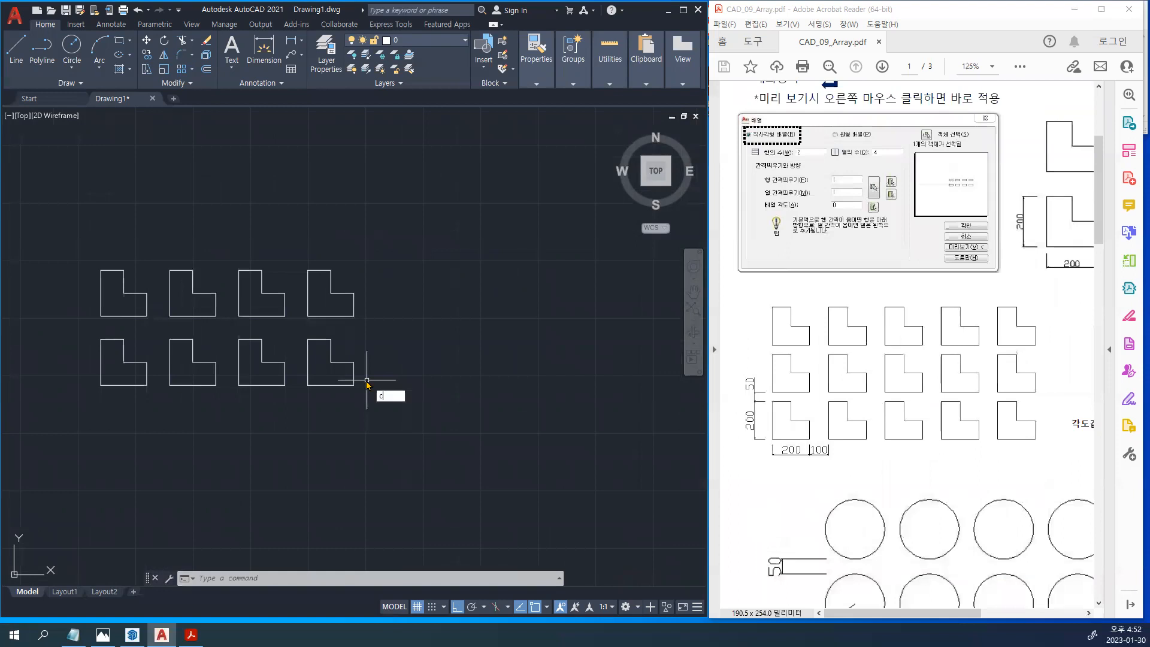
text(o)
key(Return)
click(381, 403)
click(351, 384)
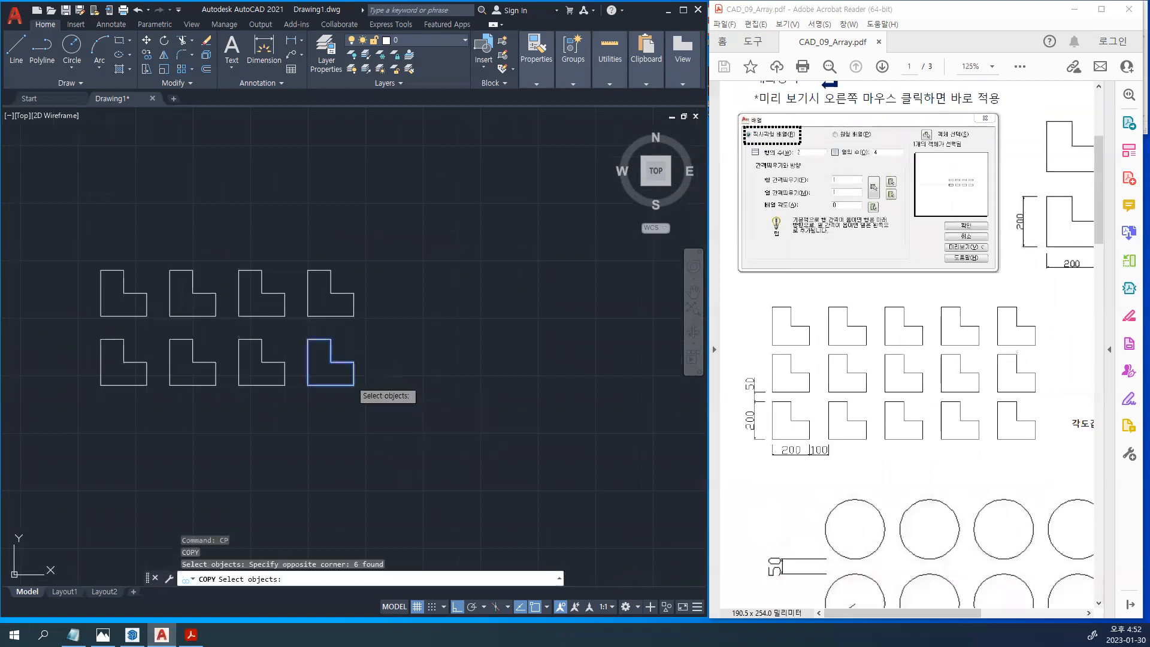
key(Return)
click(360, 446)
click(476, 456)
key(Return)
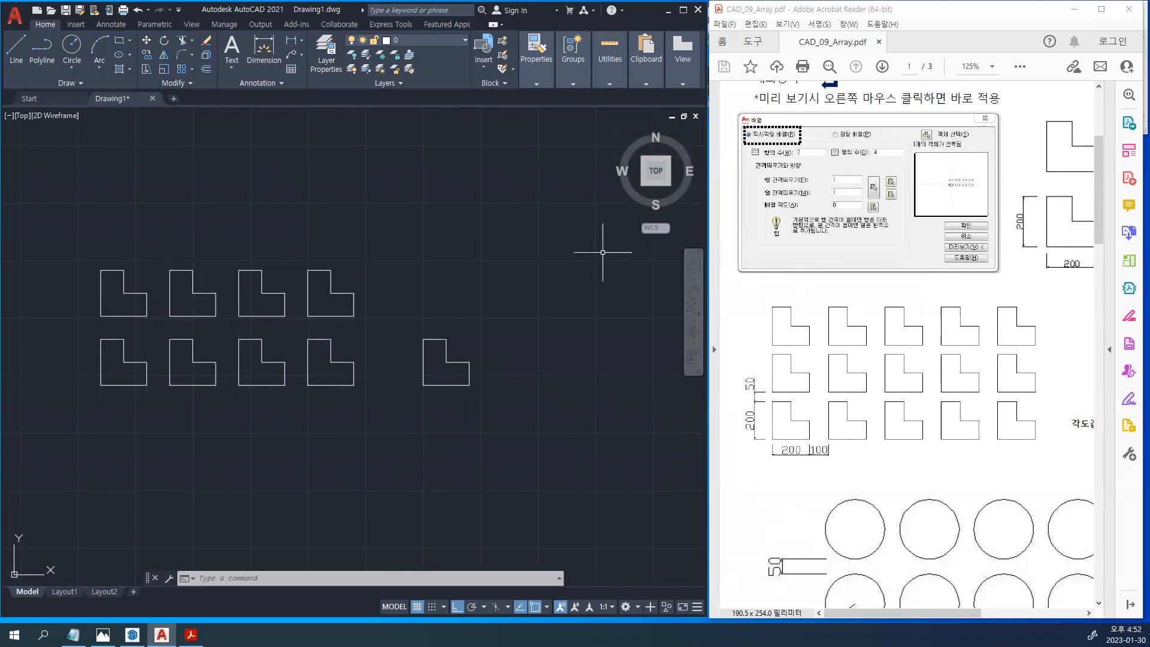
Start a classic array and select the copied L-shape as its source object
text(ar)
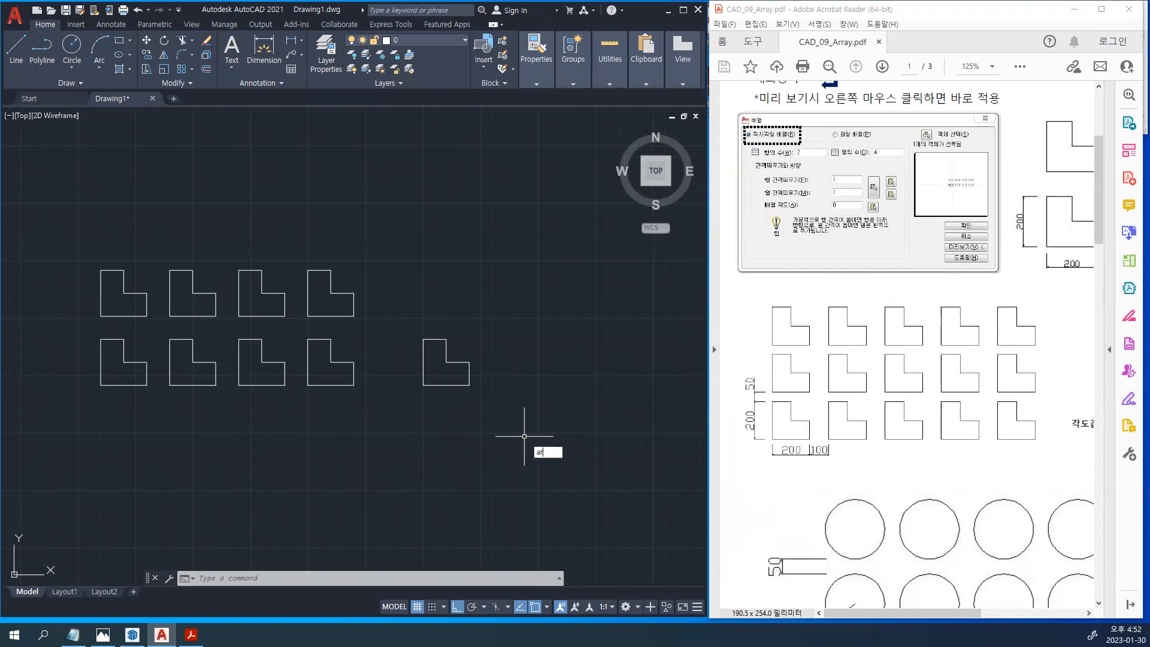
text(ray)
click(573, 477)
key(Return)
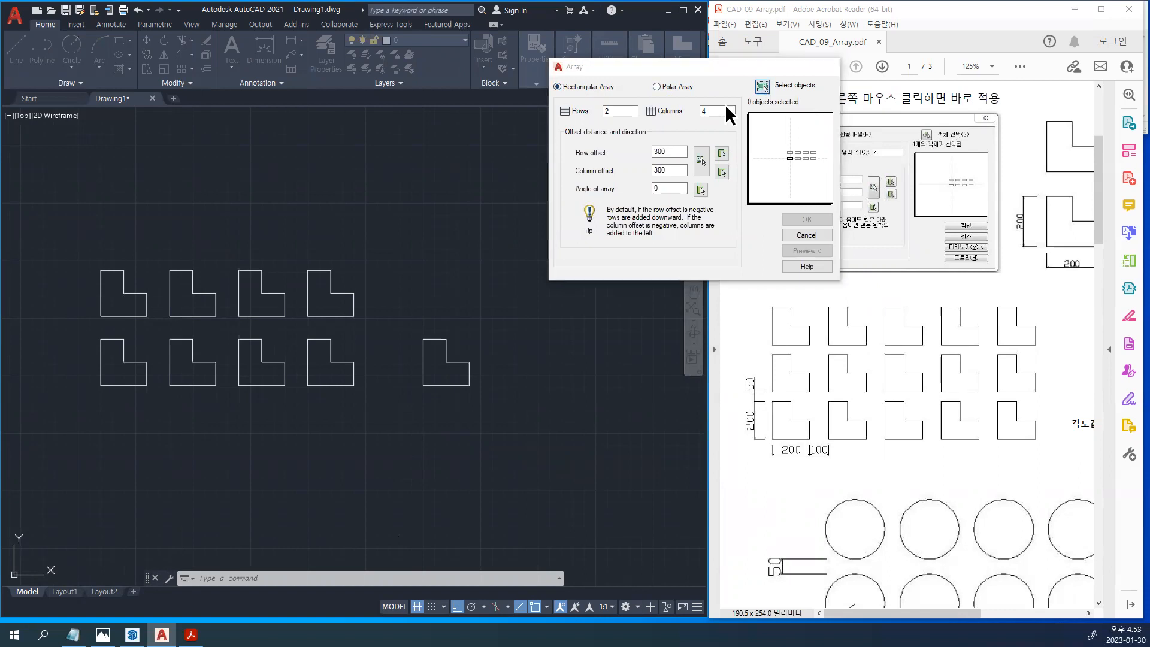
click(762, 87)
click(524, 432)
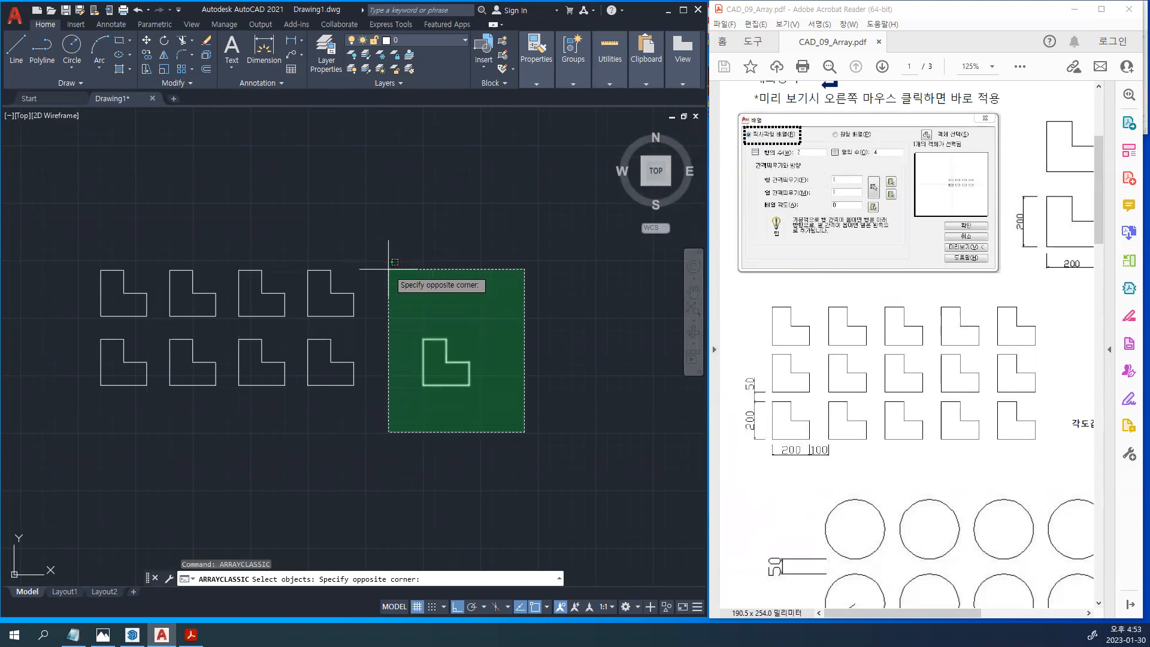
click(389, 268)
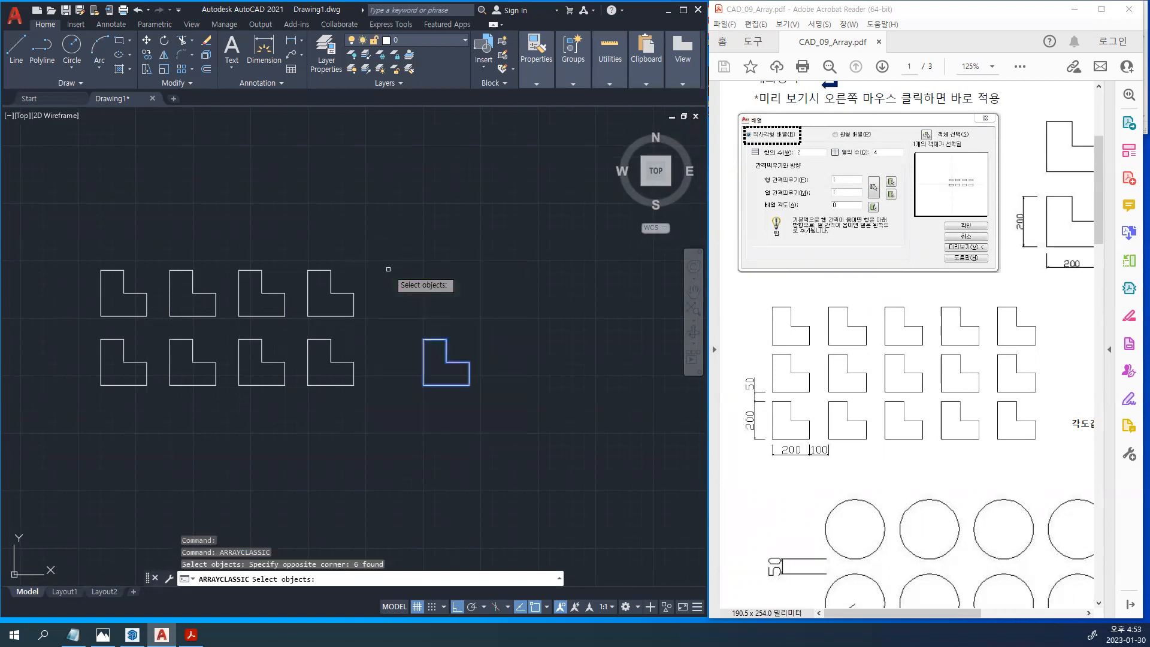
key(Return)
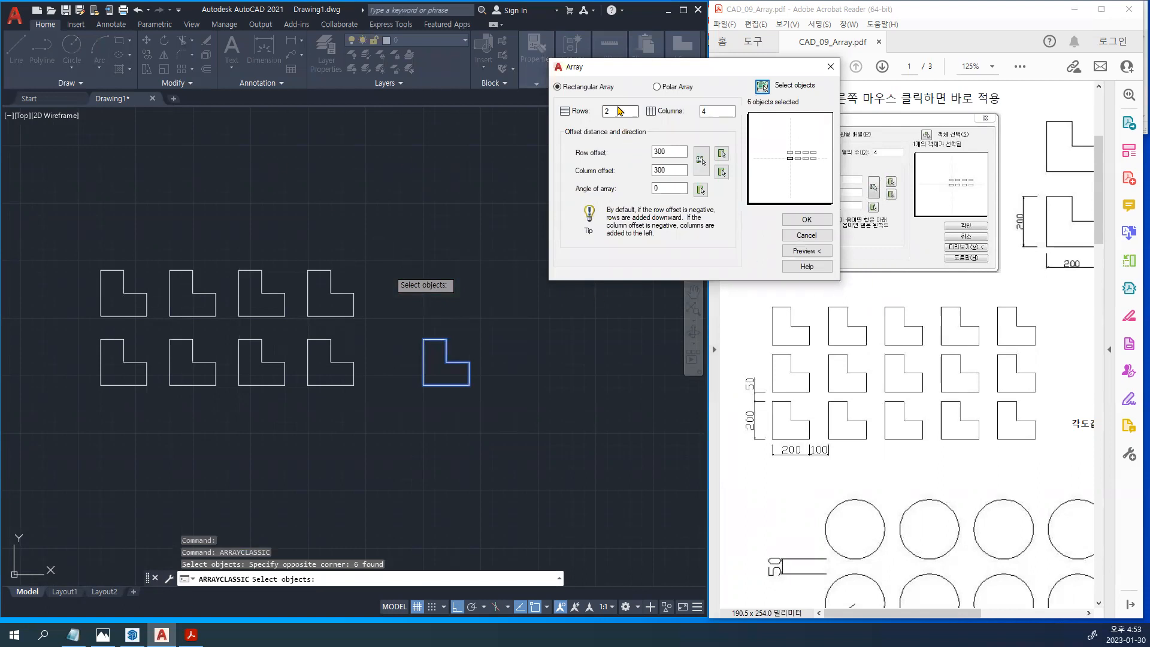
Set the rectangular array to 3 rows and 5 columns, keeping its settings clear of the reference drawing
drag(698, 72, 476, 82)
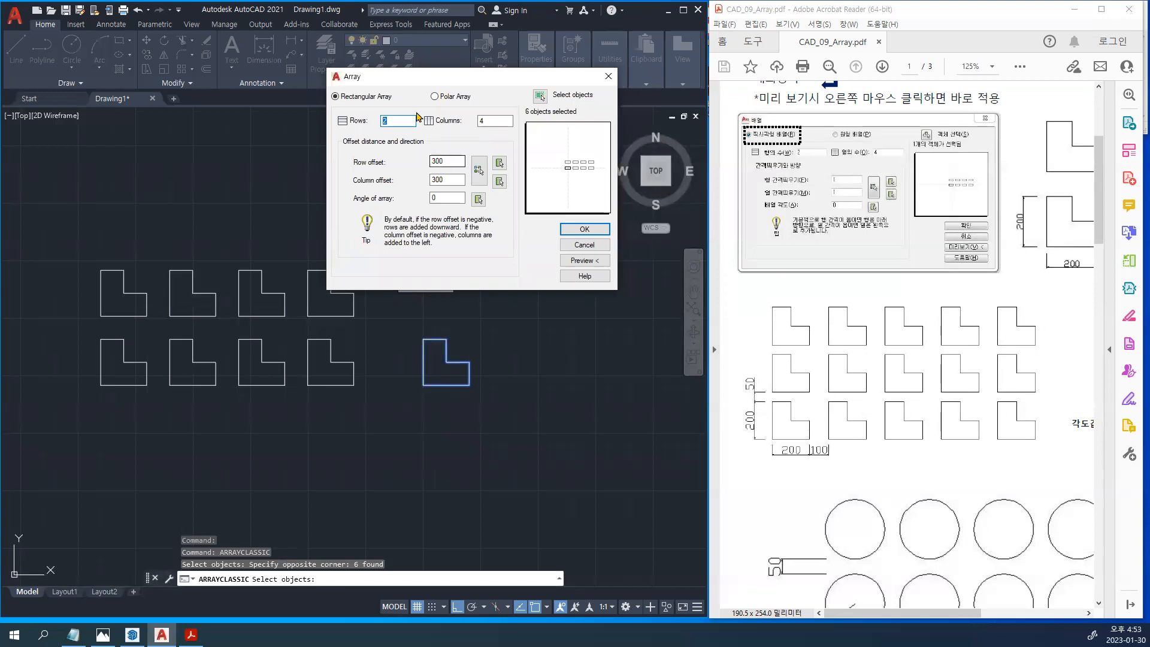
text(3)
key(Tab)
text(5)
Examine the gaps between the rows of L-shapes in the PDF exercise to work out the row offset
drag(454, 161, 383, 160)
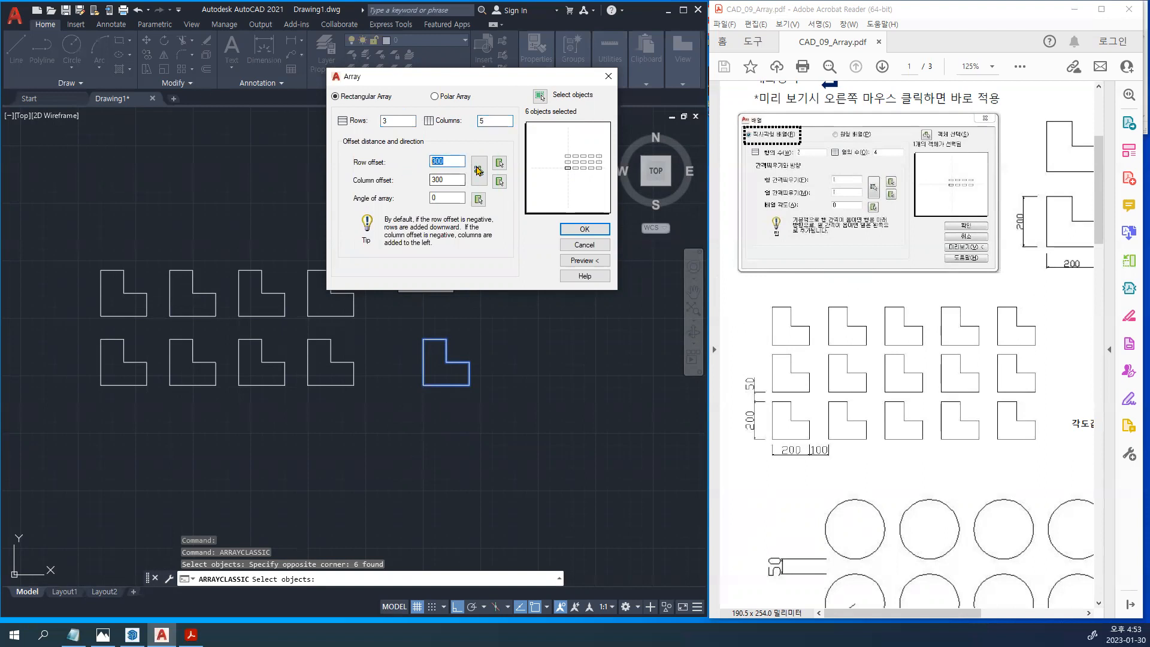
drag(452, 180, 233, 149)
drag(458, 160, 76, 99)
mouse_move(809, 327)
mouse_down()
mouse_move(835, 346)
mouse_move(1052, 344)
mouse_up()
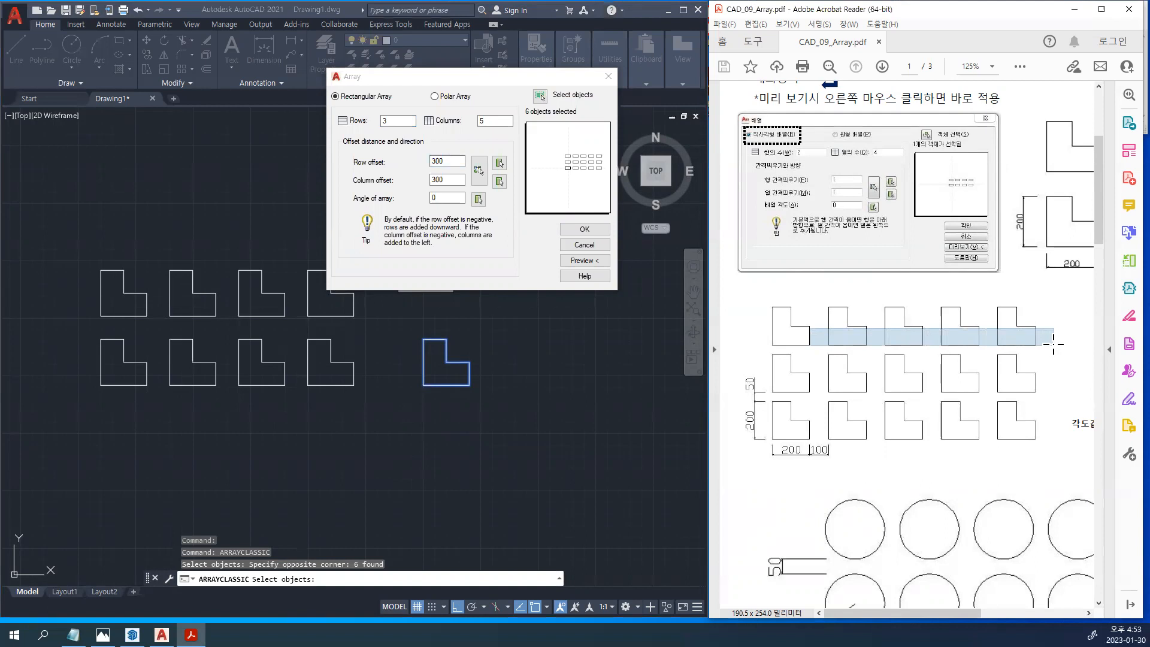
drag(1053, 344, 1054, 350)
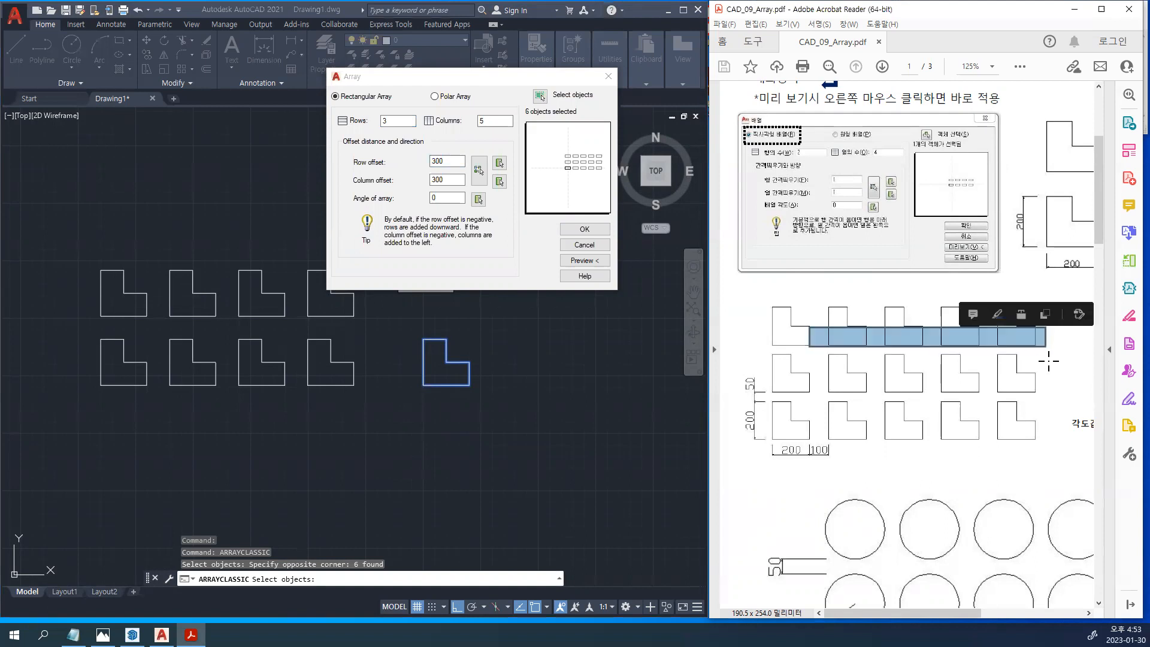
click(1051, 360)
mouse_move(772, 346)
mouse_down()
mouse_move(1065, 352)
mouse_move(1047, 351)
mouse_up()
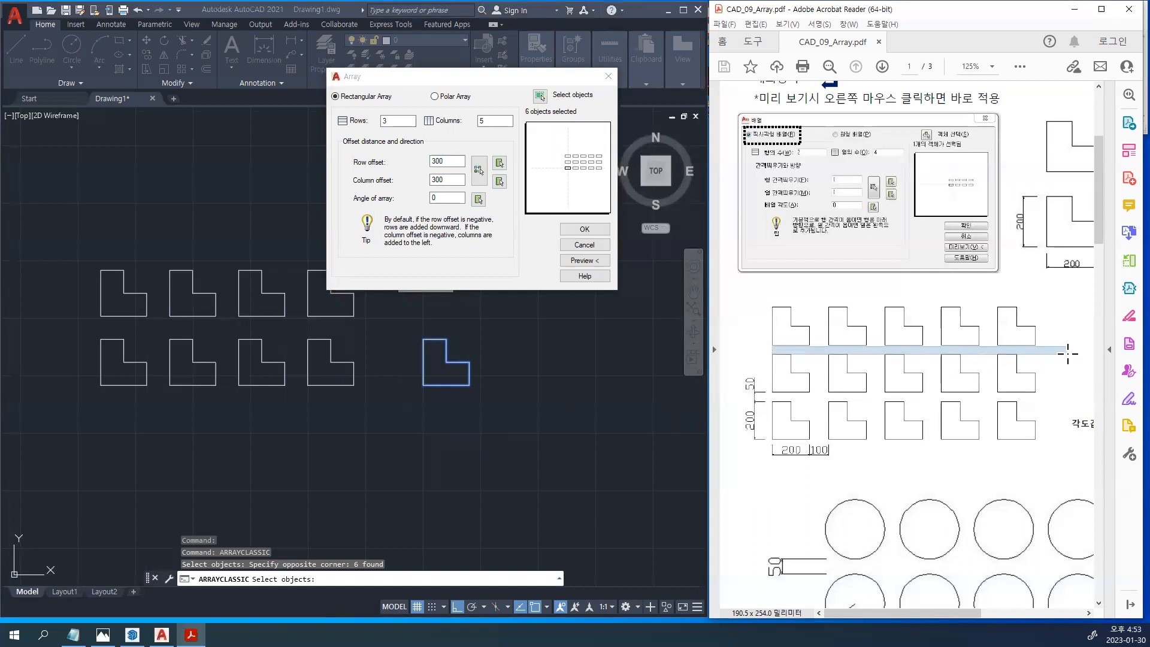
drag(768, 394, 1067, 402)
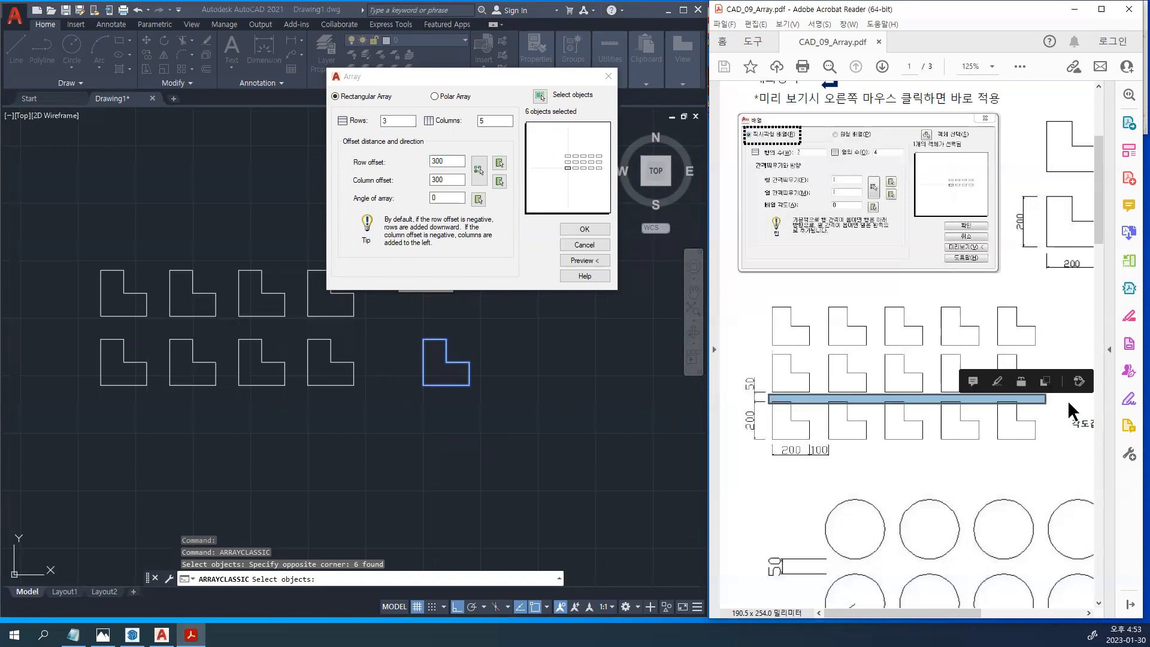
drag(770, 350, 1065, 353)
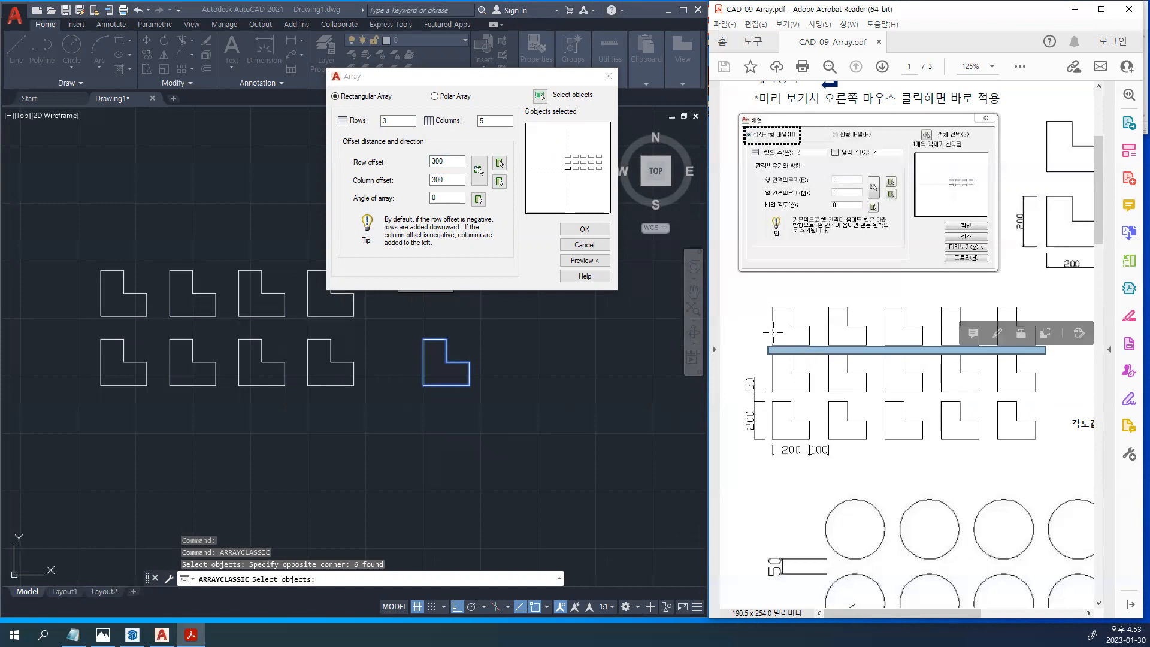
Set the array's row offset to 250
click(448, 161)
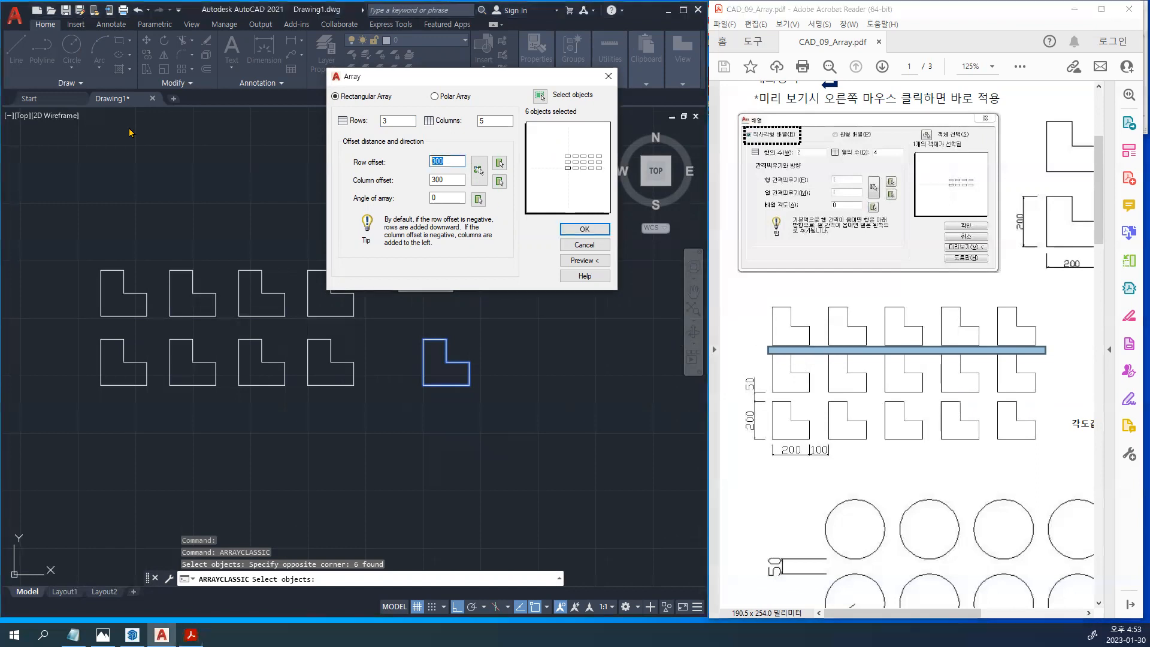
text(250)
key(Tab)
Examine the shape width and column gap in the PDF exercise and check them against the array's column offset
click(829, 415)
click(814, 450)
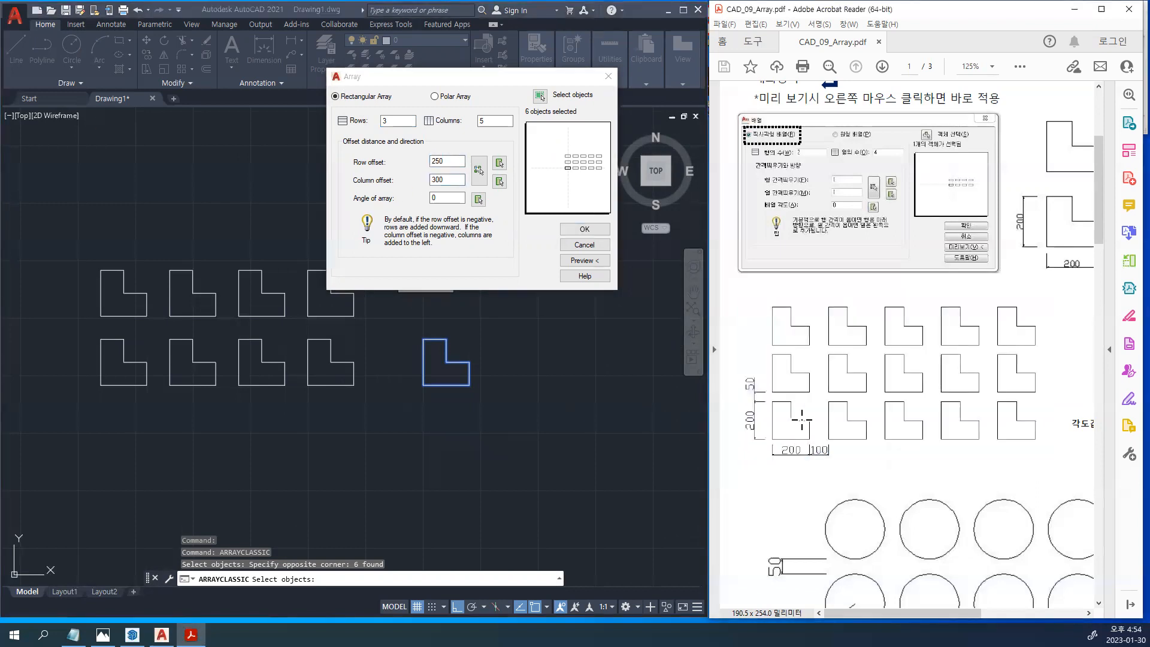
drag(807, 304, 830, 449)
click(815, 303)
click(816, 303)
drag(771, 306, 830, 444)
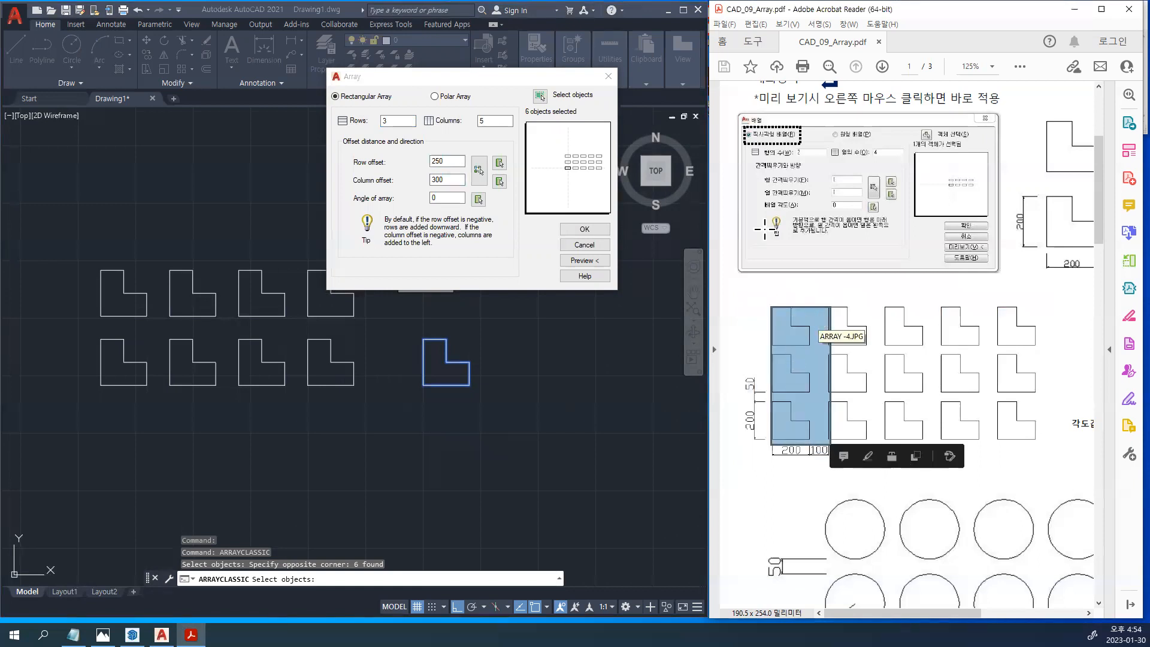
click(25, 137)
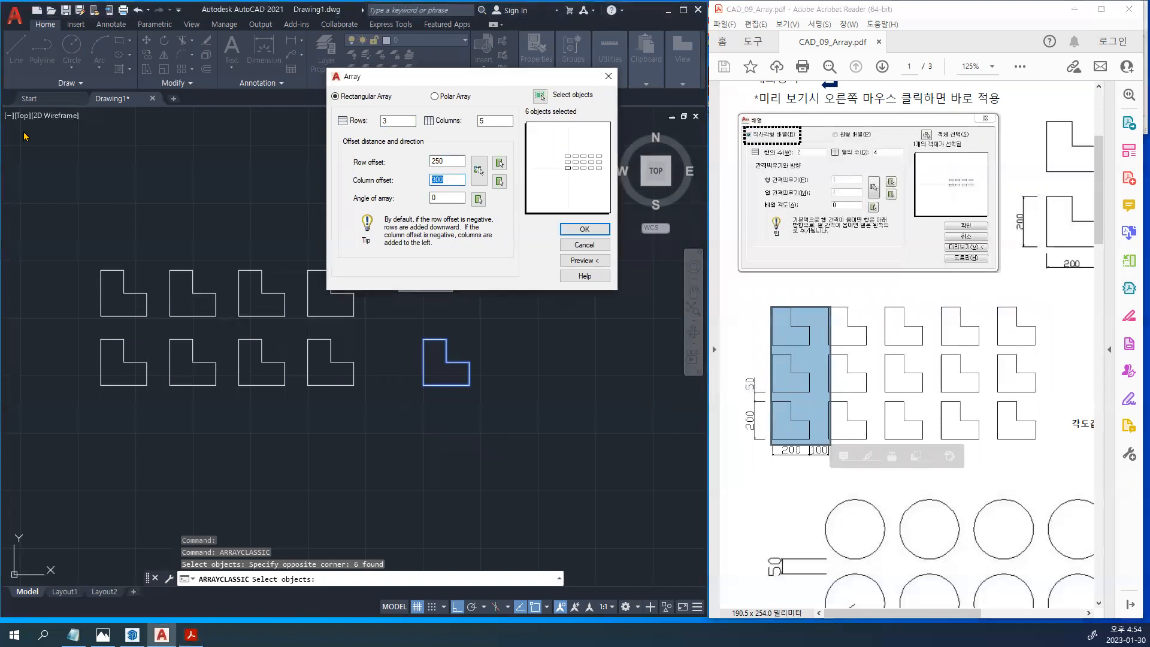
double_click(437, 197)
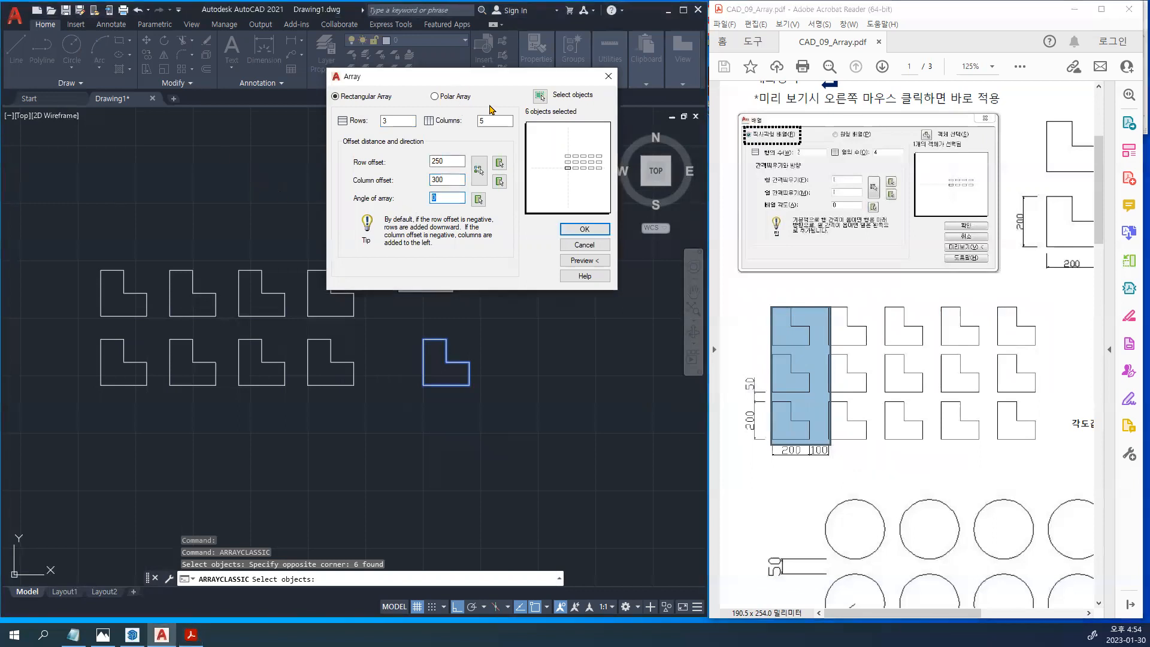
Preview the rectangular array and compare its rows and columns with the L-shape exercise in the PDF
click(585, 260)
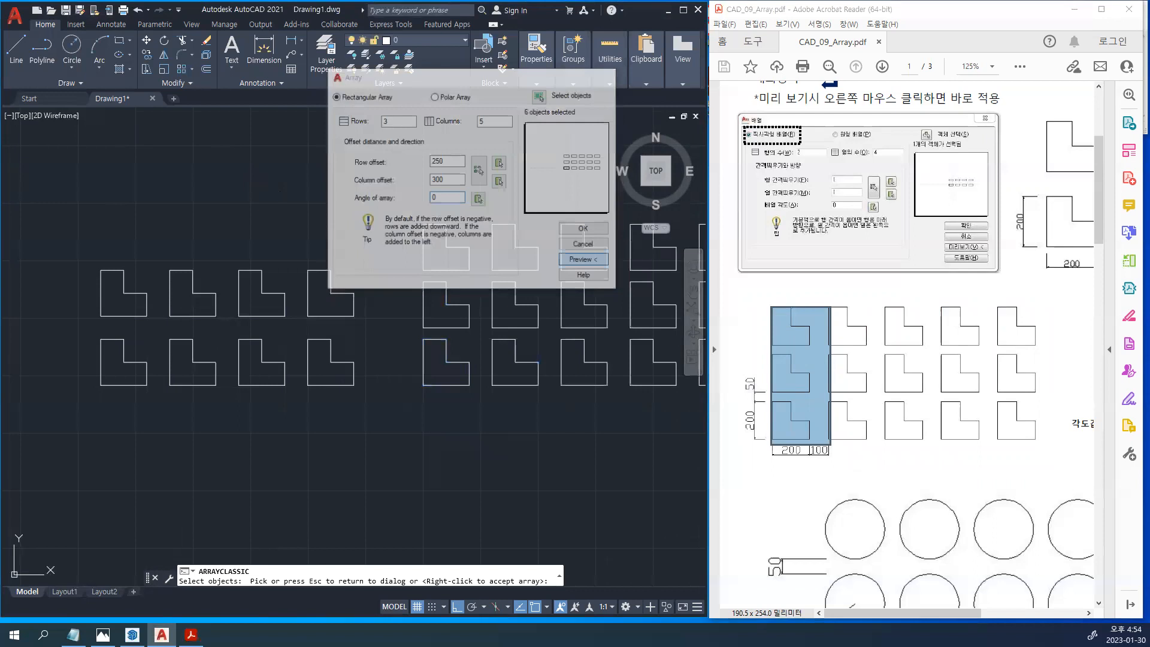
middle_drag(534, 345, 440, 327)
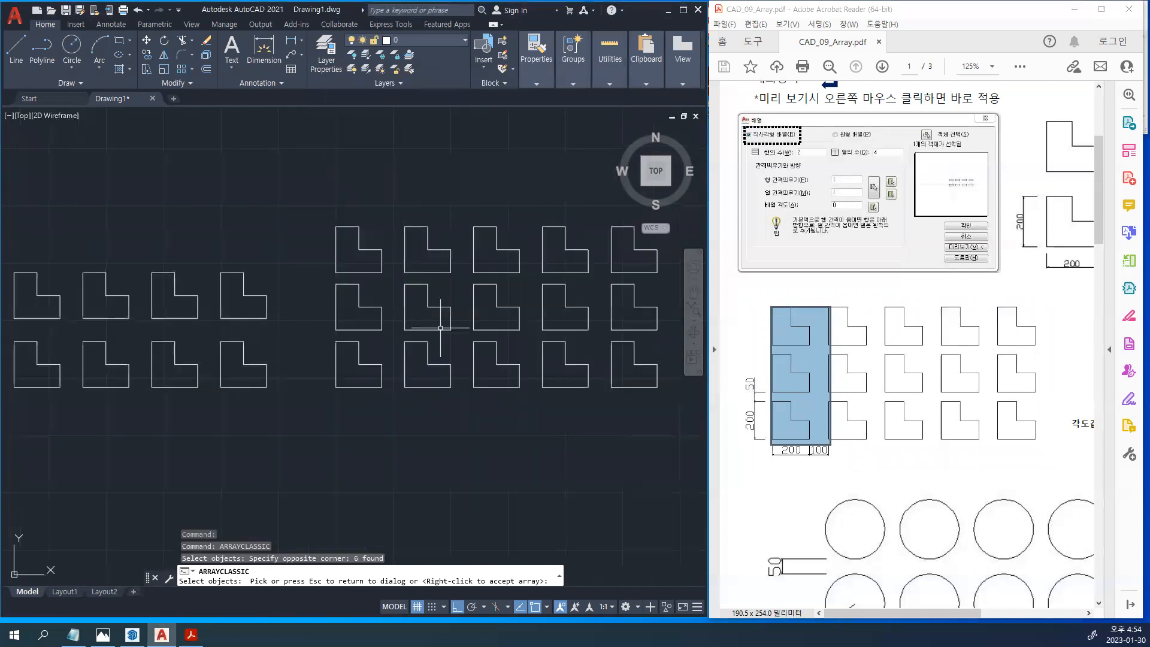
middle_drag(391, 300, 350, 300)
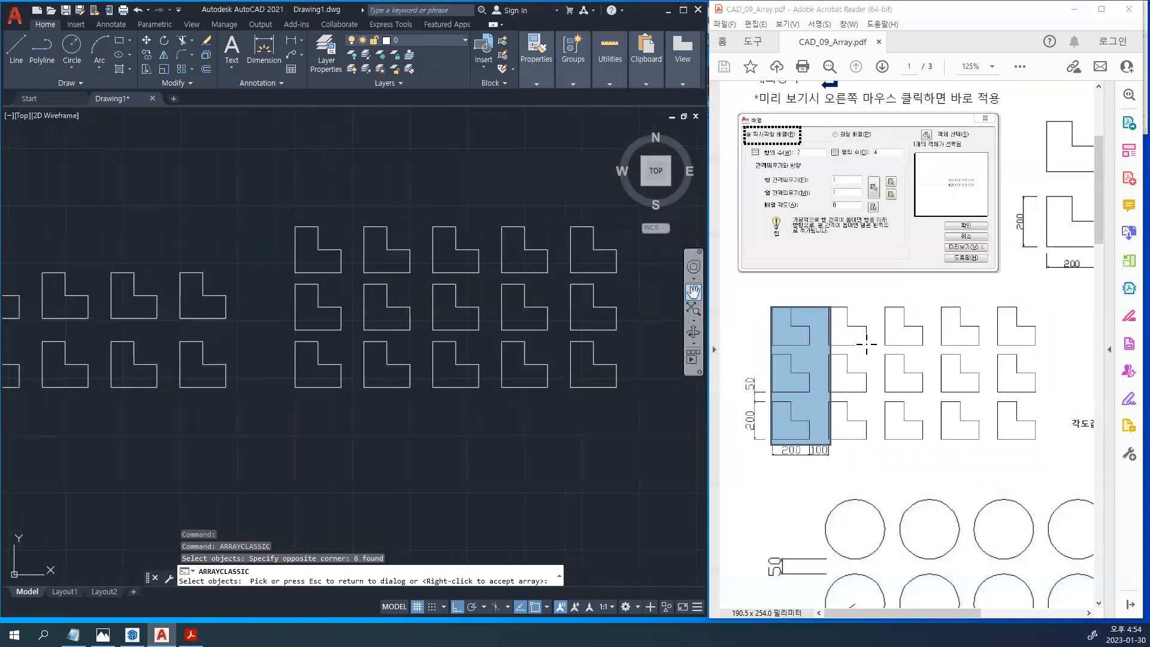
click(826, 346)
click(794, 347)
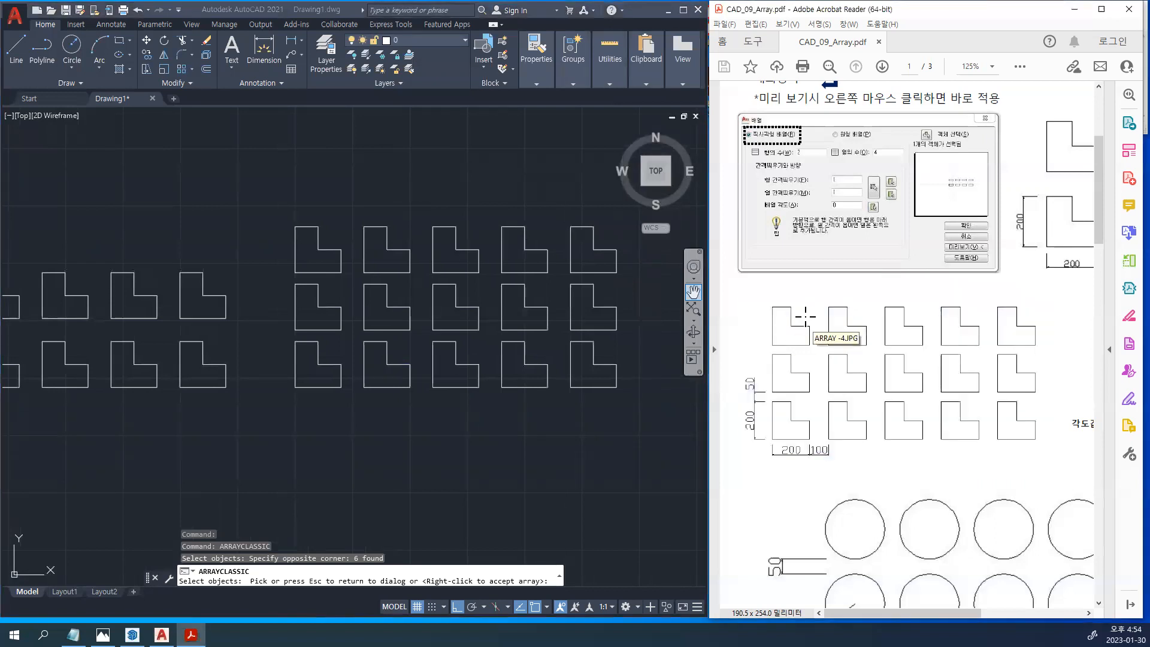
drag(772, 308, 1040, 354)
drag(829, 307, 769, 438)
click(826, 472)
click(551, 399)
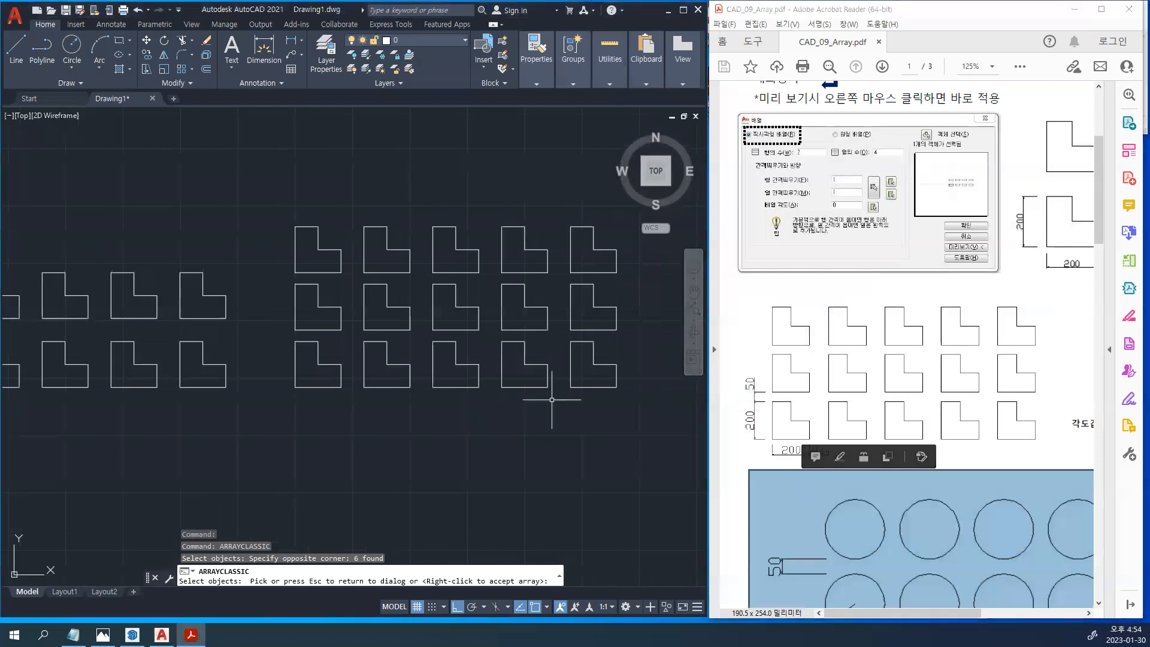
Return to the array settings, preview the rectangular array once more and accept it into the drawing
key(Escape)
key(Tab)
key(Tab)
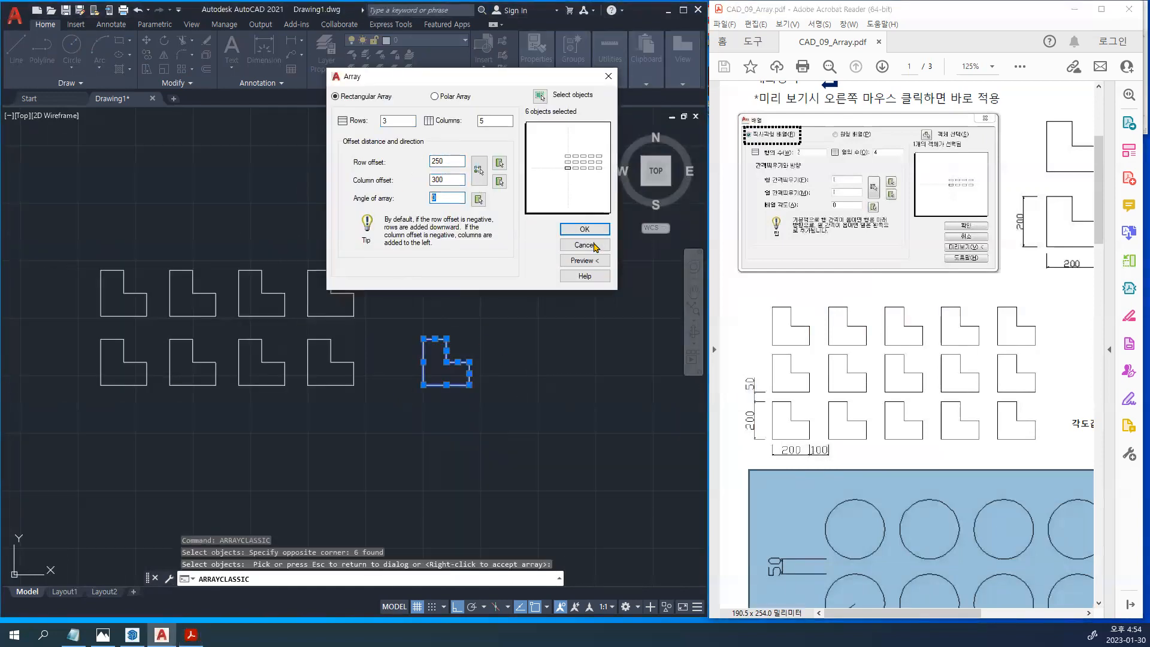
click(585, 259)
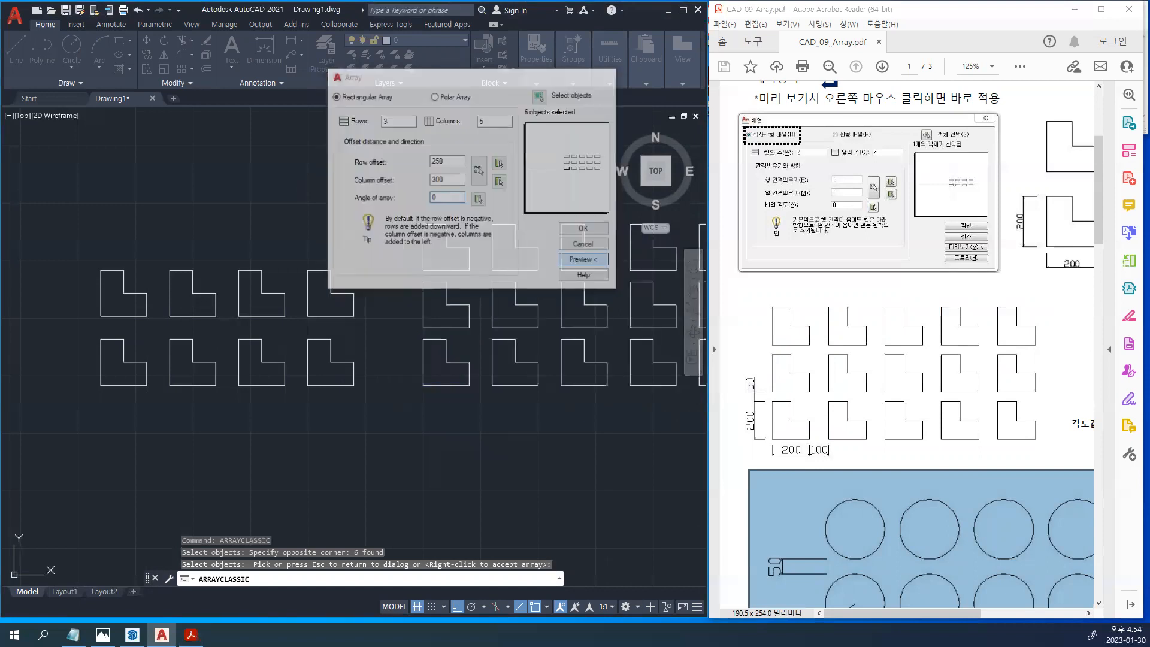
middle_drag(361, 330, 482, 316)
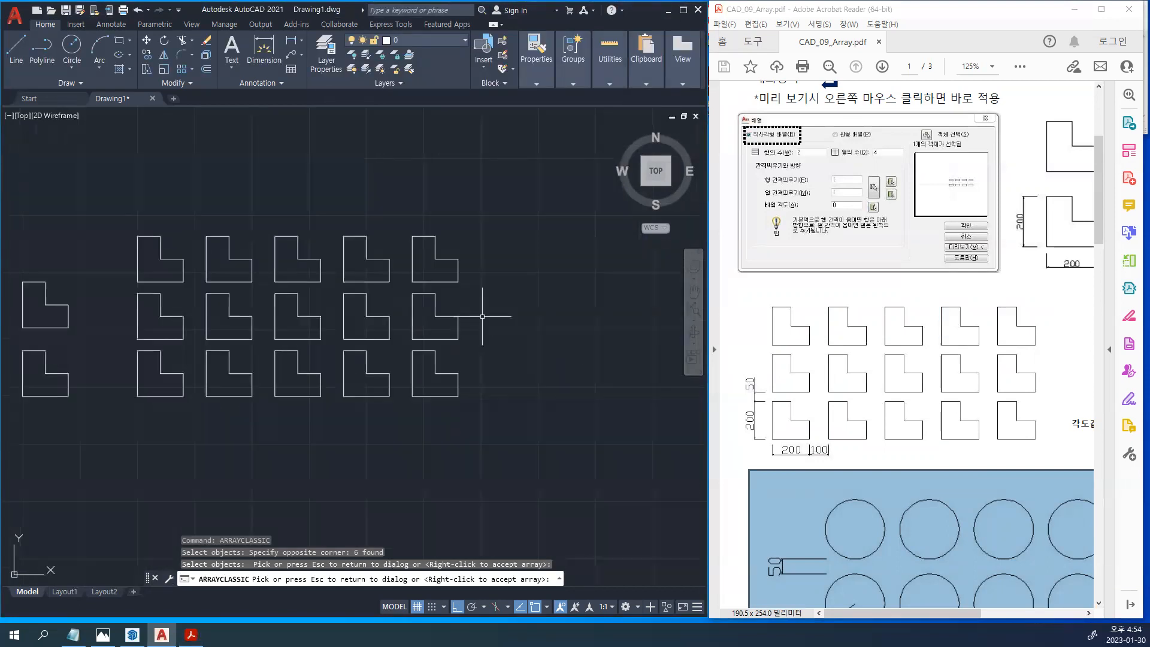
right_click(469, 310)
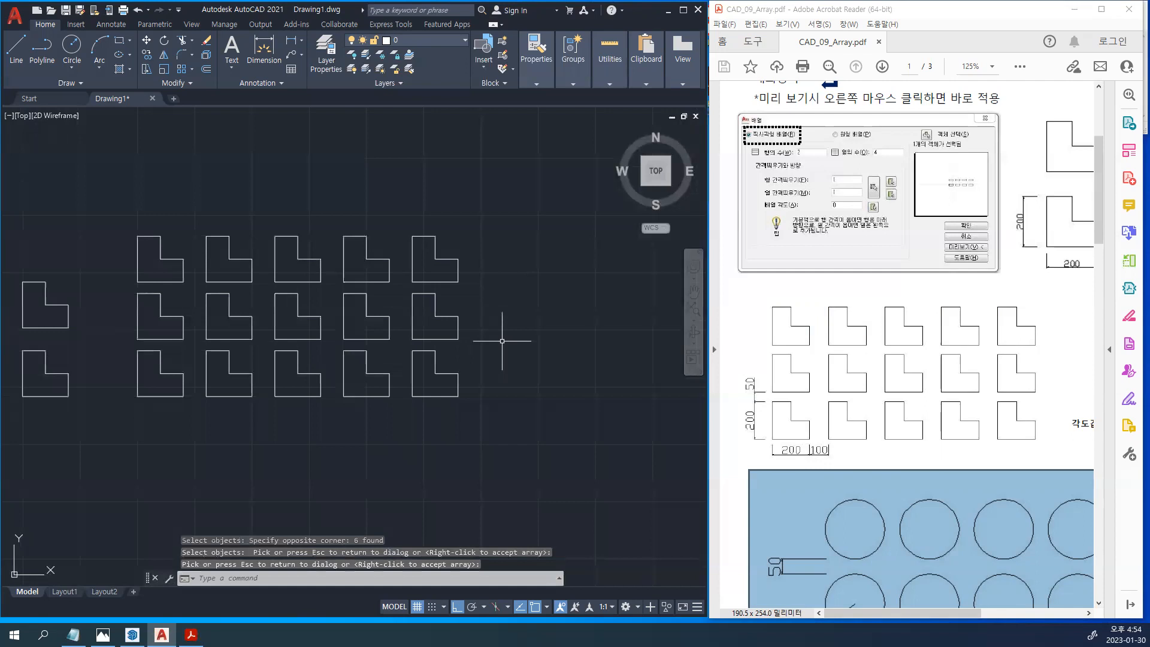
Measure the horizontal spacing between the first two L-shapes in the new array's lowest row
text(d)
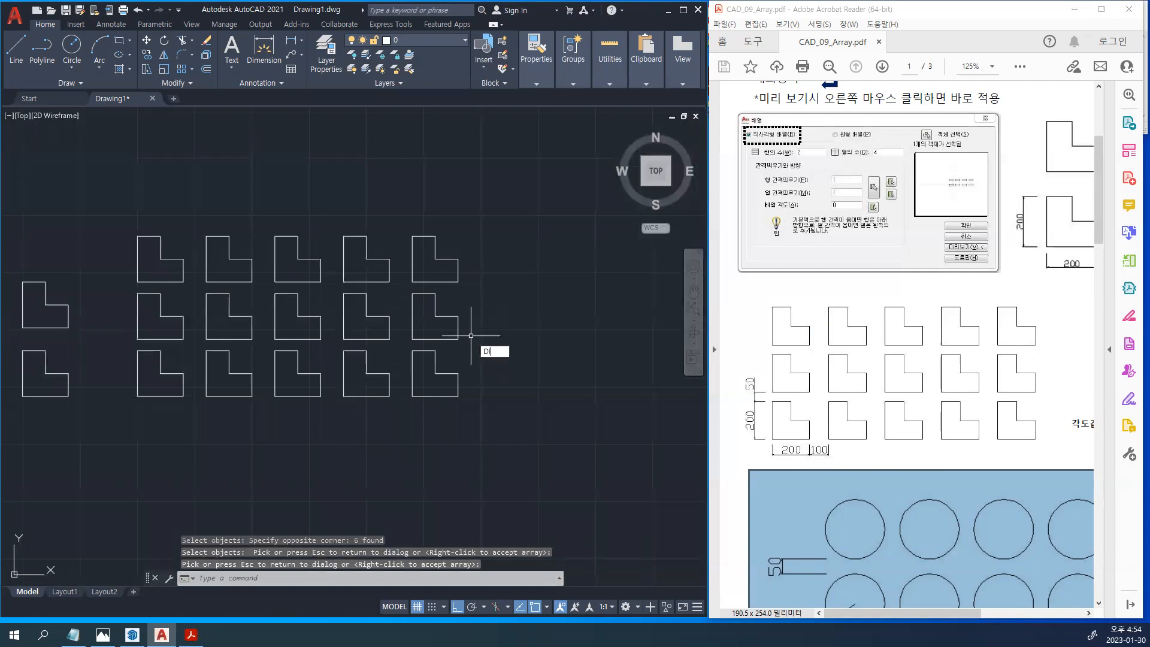
key(Return)
click(206, 396)
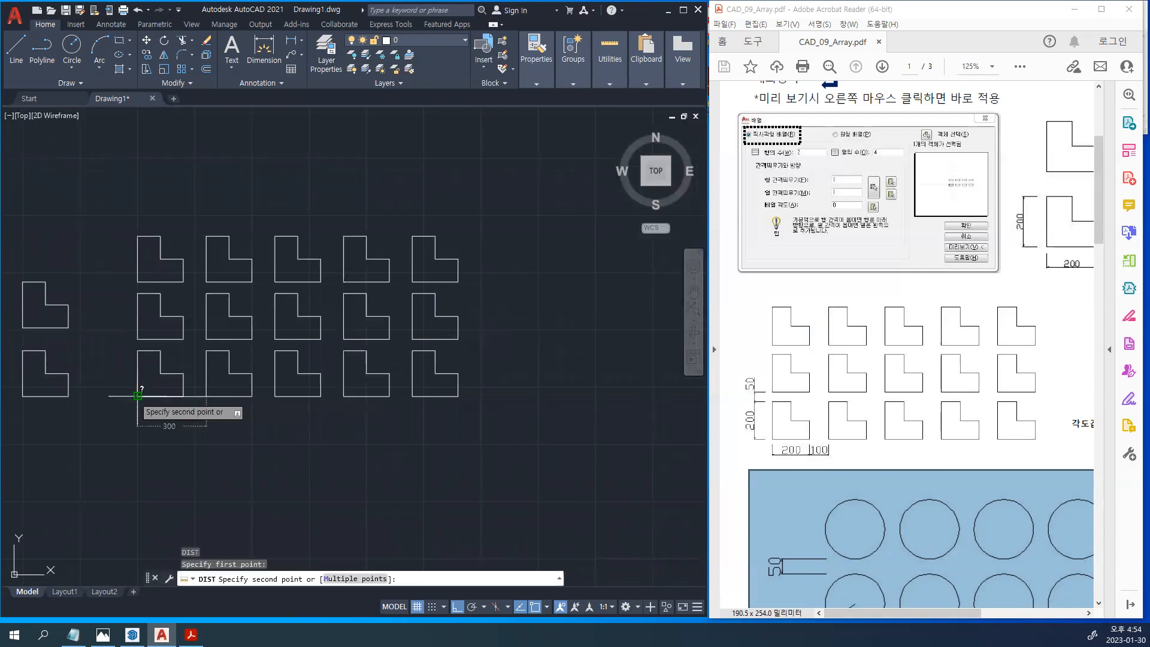
key(Escape)
scroll(294, 343, down, 2)
middle_drag(295, 342, 376, 311)
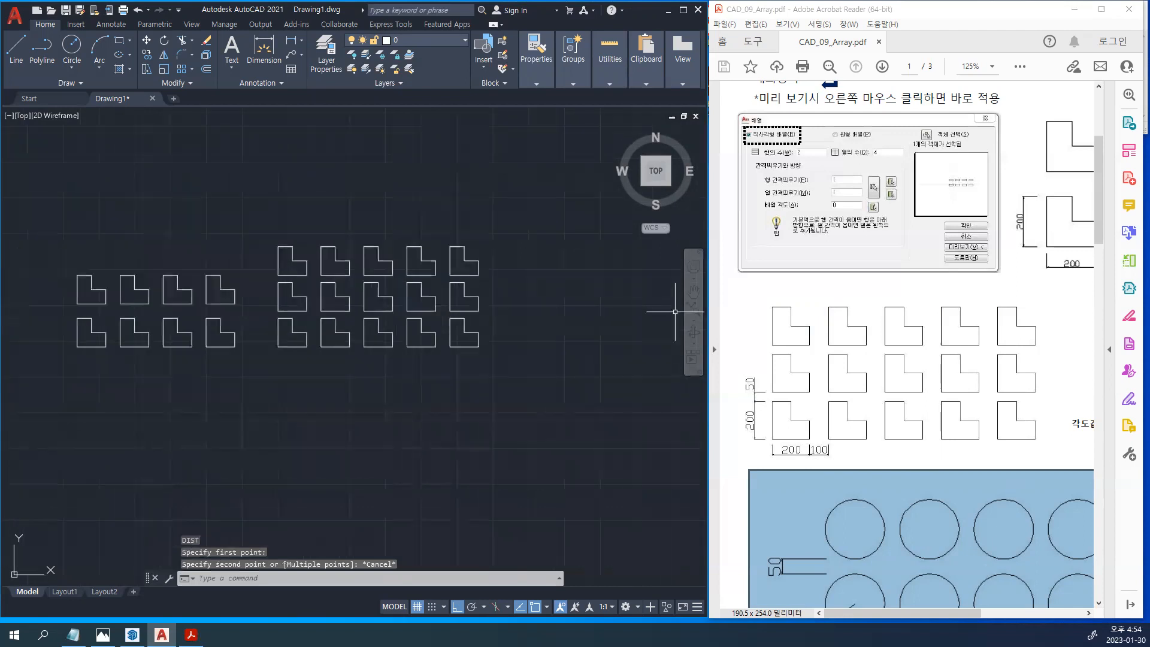
Examine the angled array exercise in the PDF for its layout, dimensions and angle note
drag(971, 616, 1078, 615)
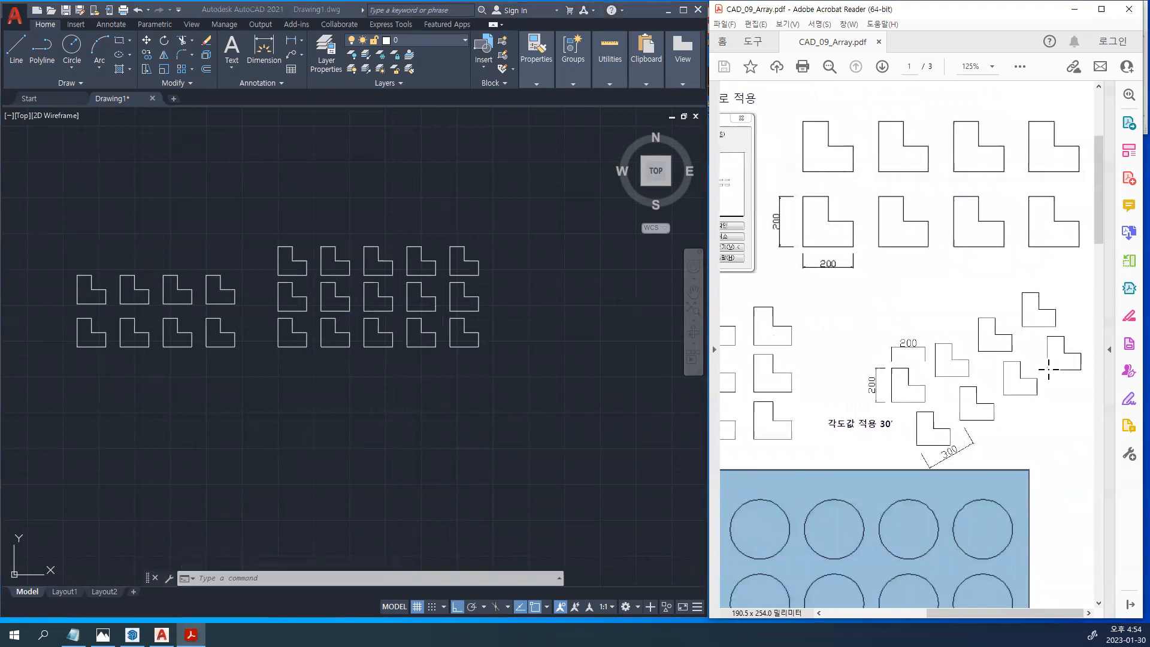
click(1043, 295)
click(1014, 268)
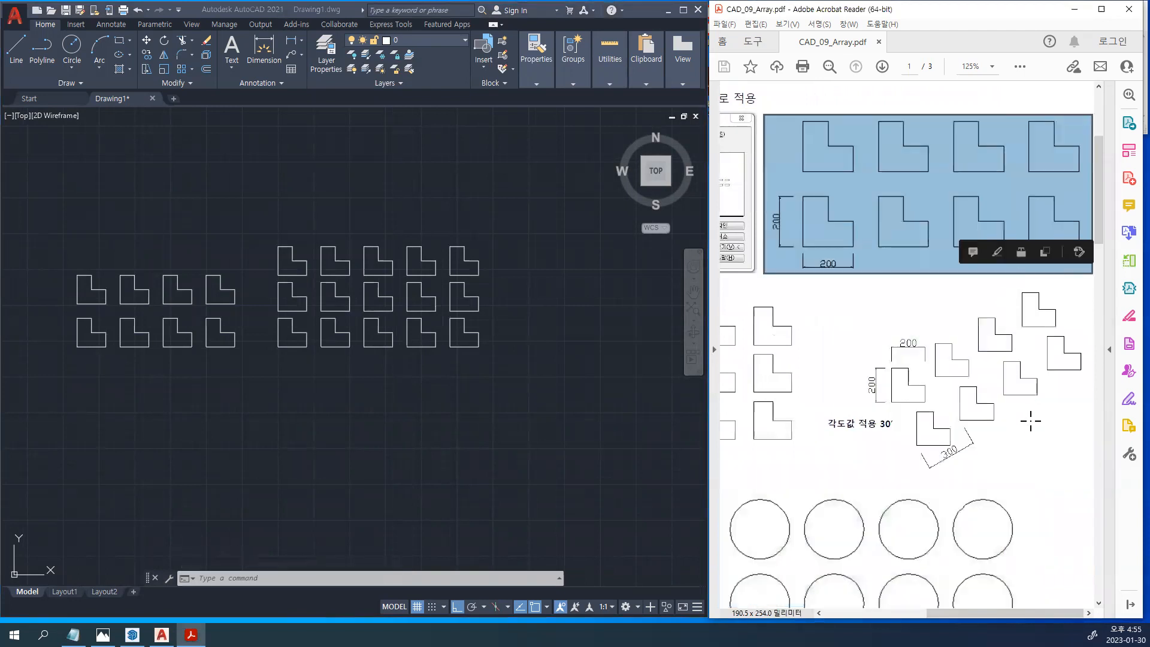
click(914, 293)
click(908, 277)
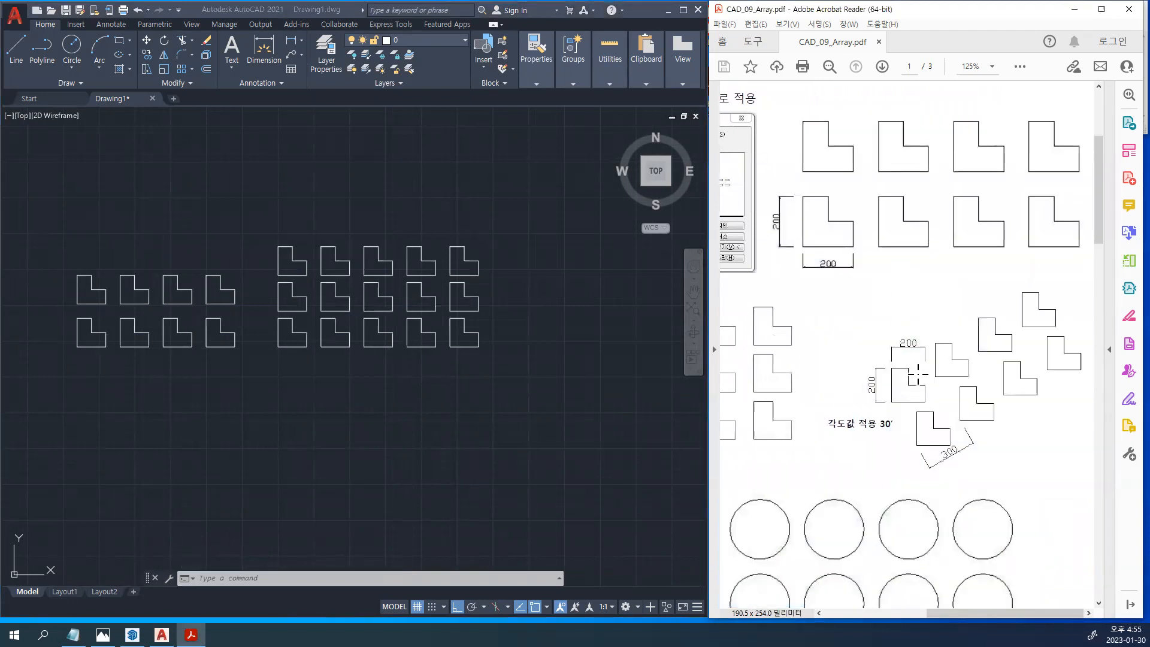
click(821, 168)
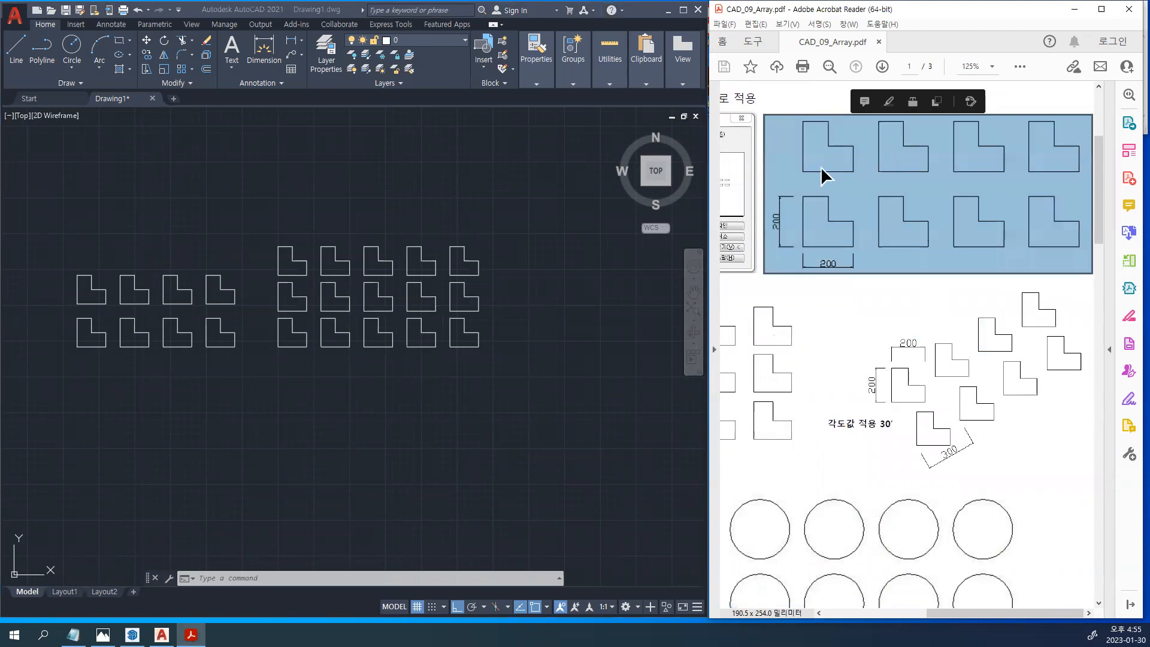
click(907, 302)
click(1015, 496)
click(1069, 498)
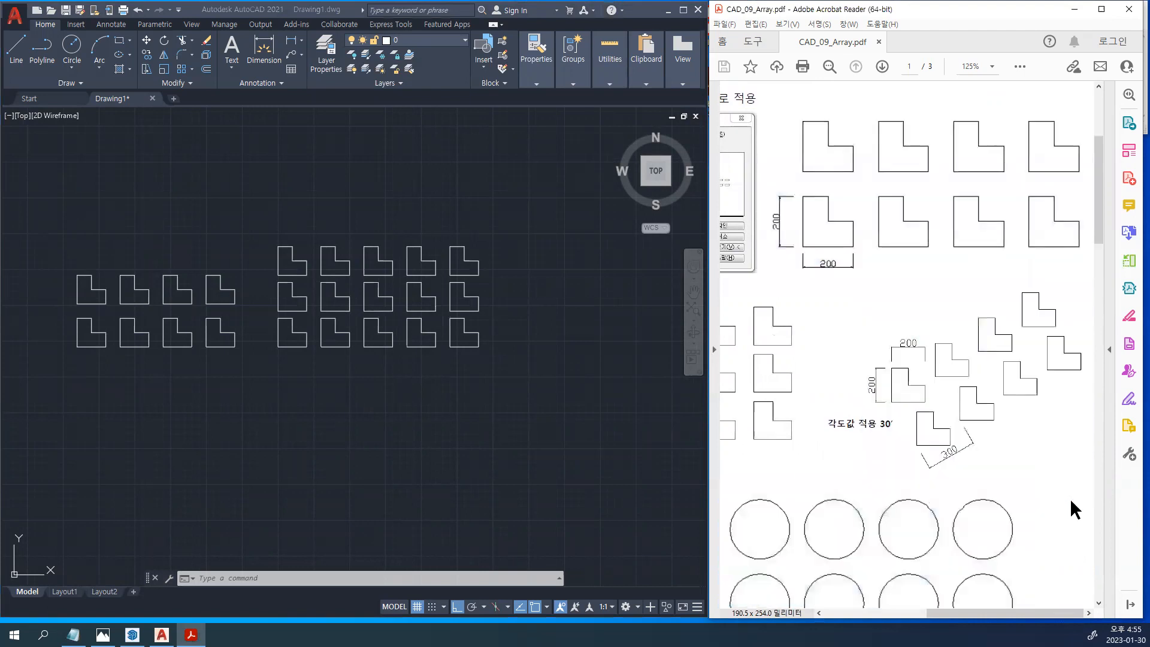
click(881, 425)
click(1048, 530)
click(284, 410)
middle_drag(104, 346, 147, 329)
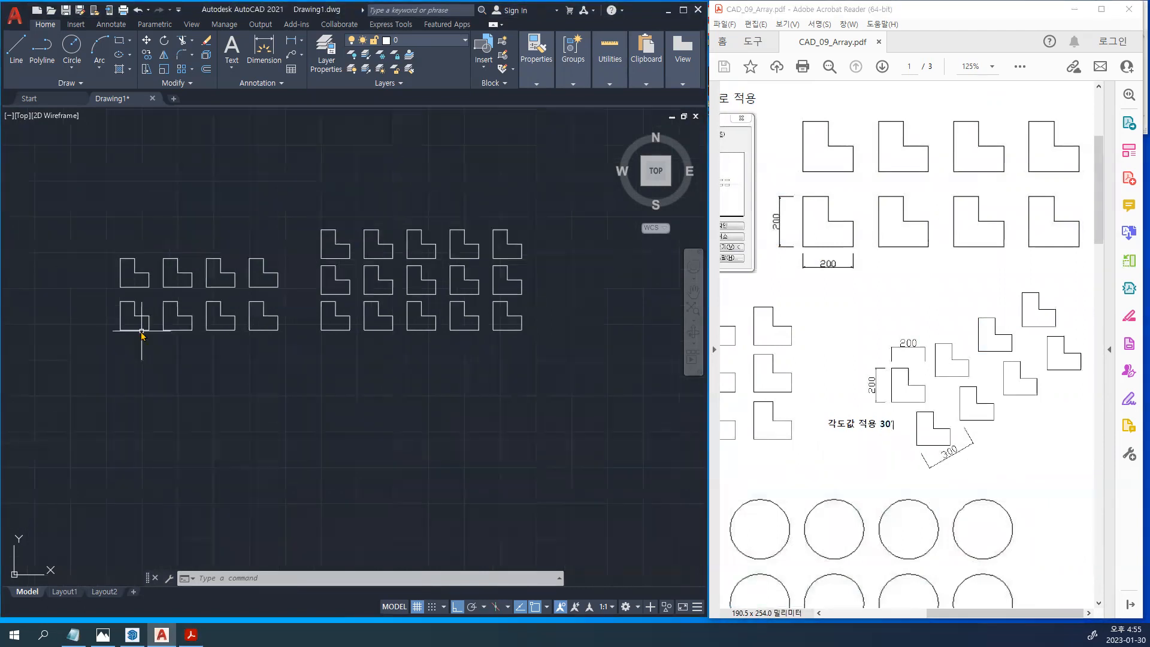
text(CP)
key(Return)
click(142, 330)
click(104, 301)
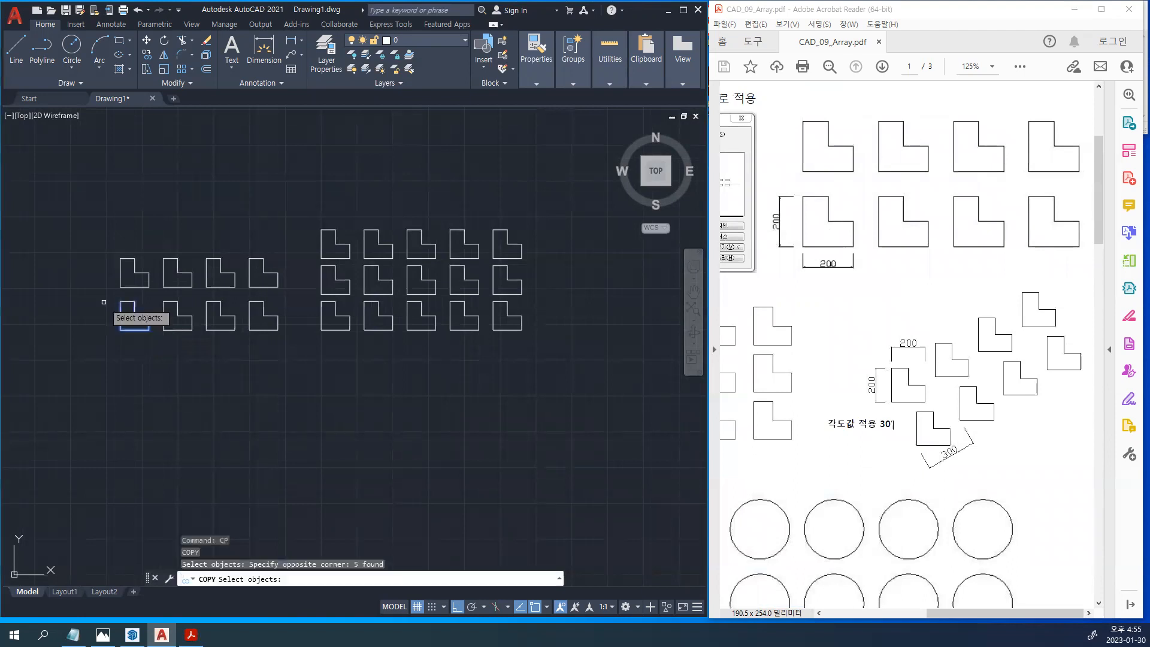
key(Return)
key(Escape)
Copy the lower-left L-shape of the 2-by-4 array straight down into the empty space below it
text(cp)
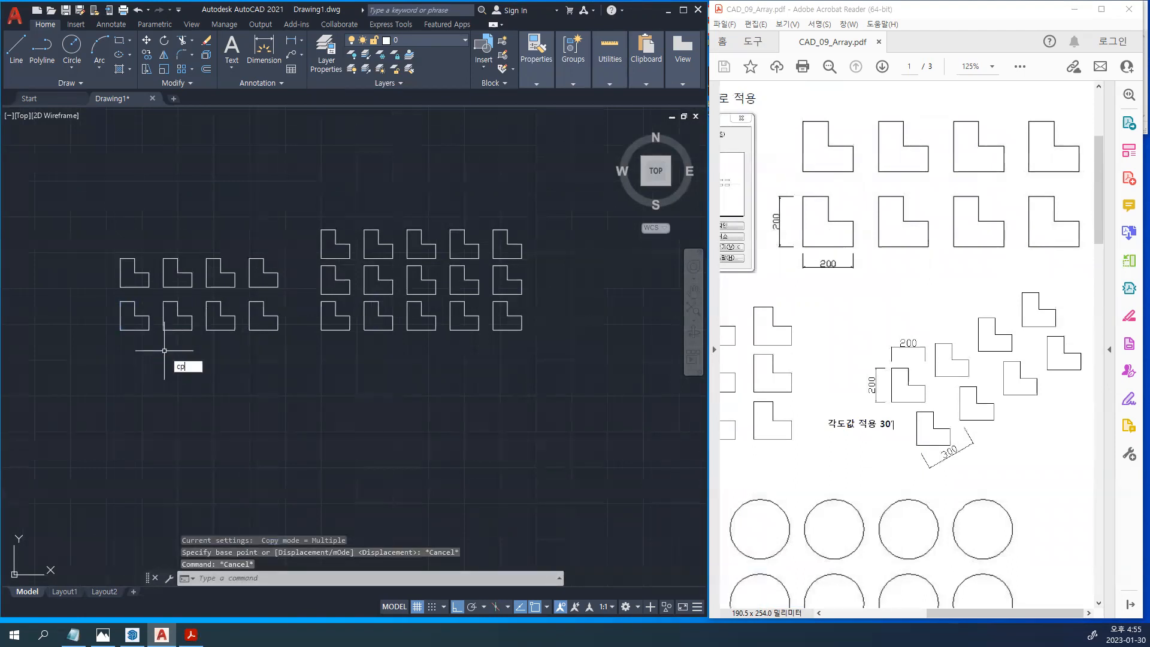
key(Return)
click(153, 340)
click(99, 296)
key(Return)
click(72, 335)
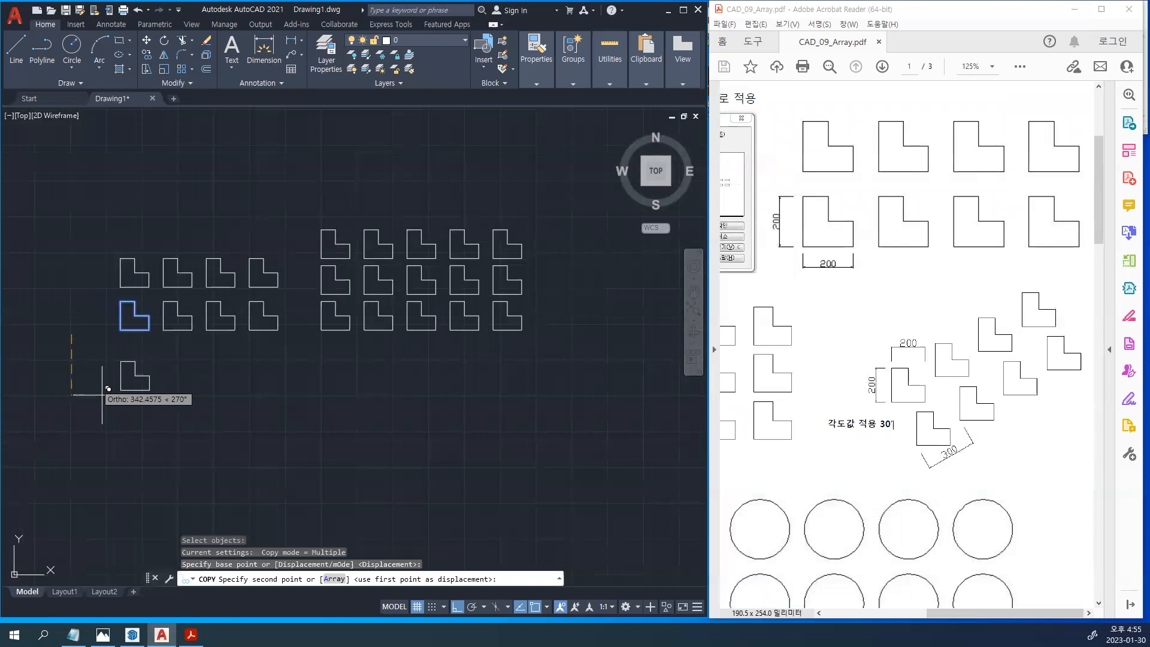
click(194, 463)
key(Return)
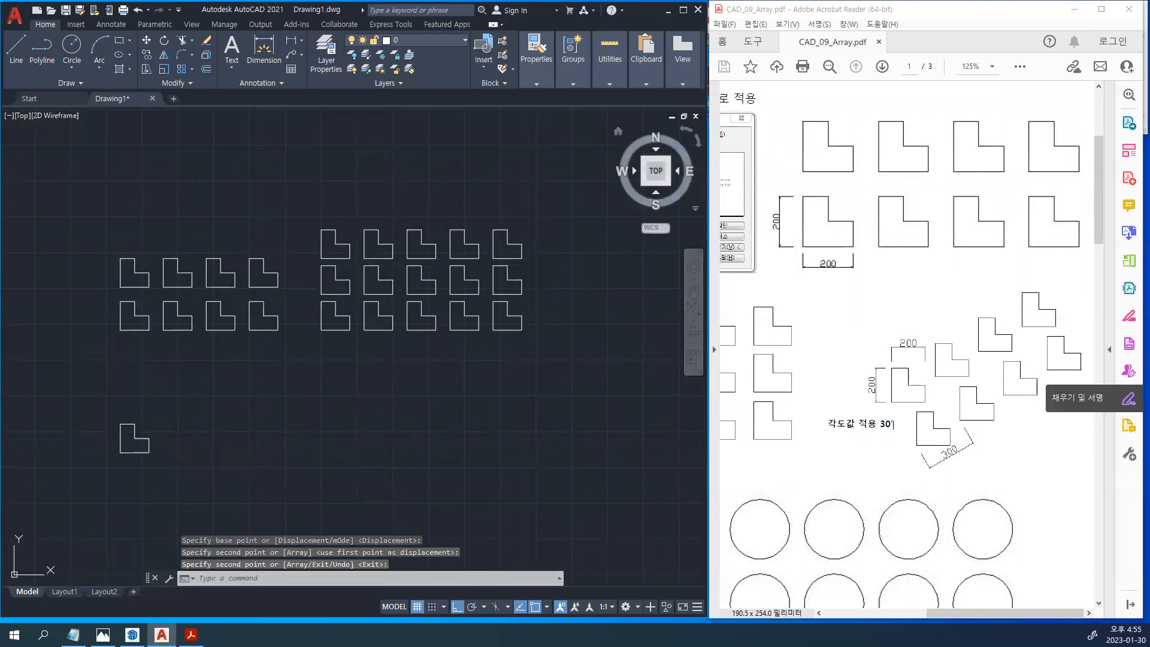
Start a classic array (ARRAYCLASSIC) and select all lines of the copied L-shape as its source objects
click(892, 424)
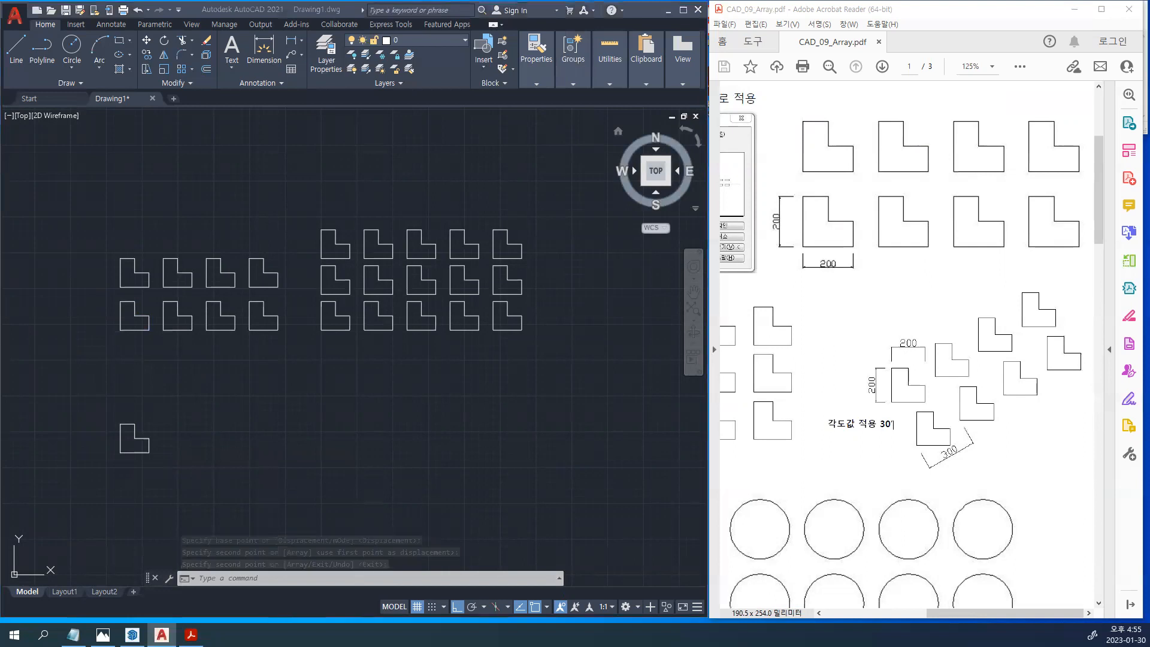
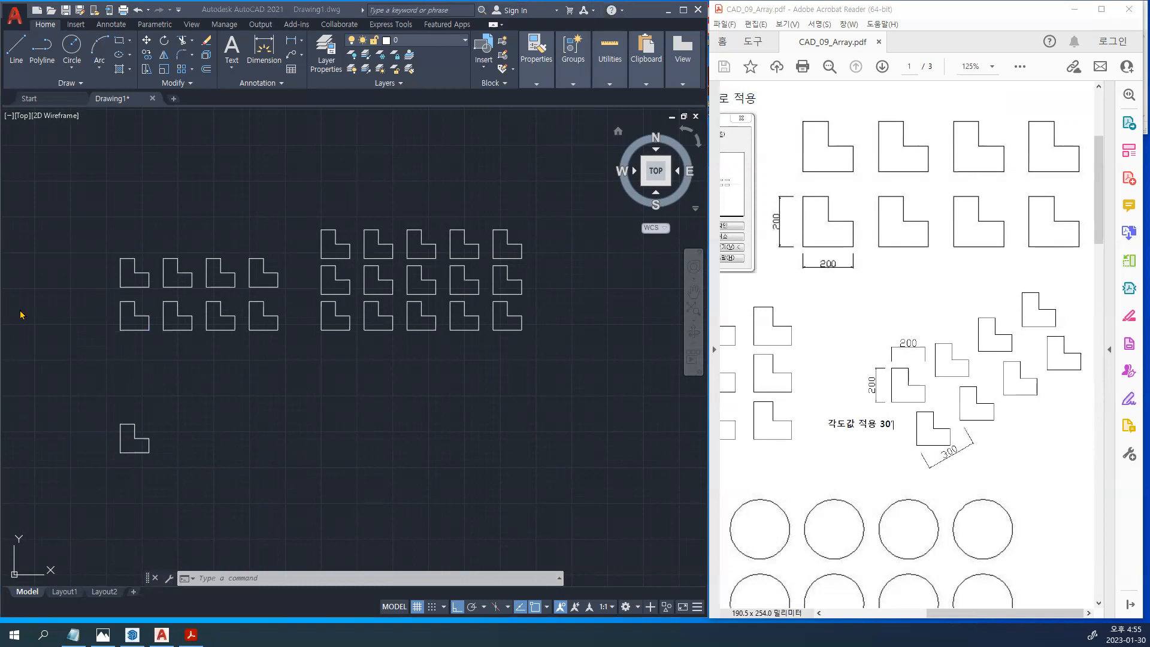
click(196, 462)
text(ARR)
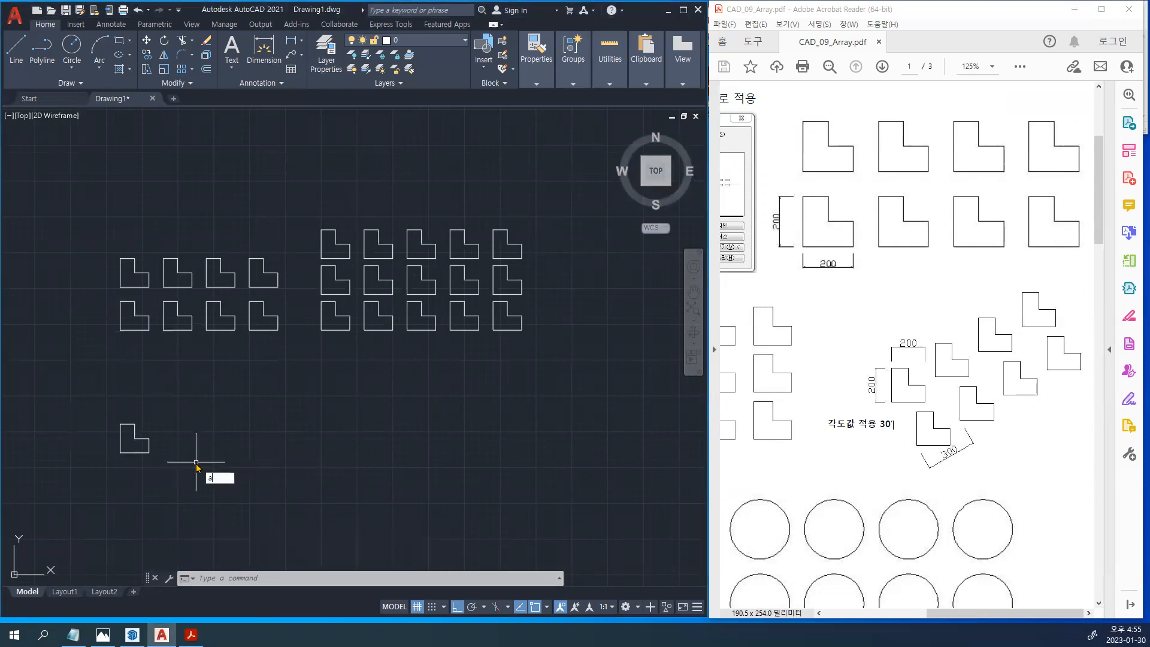
click(256, 503)
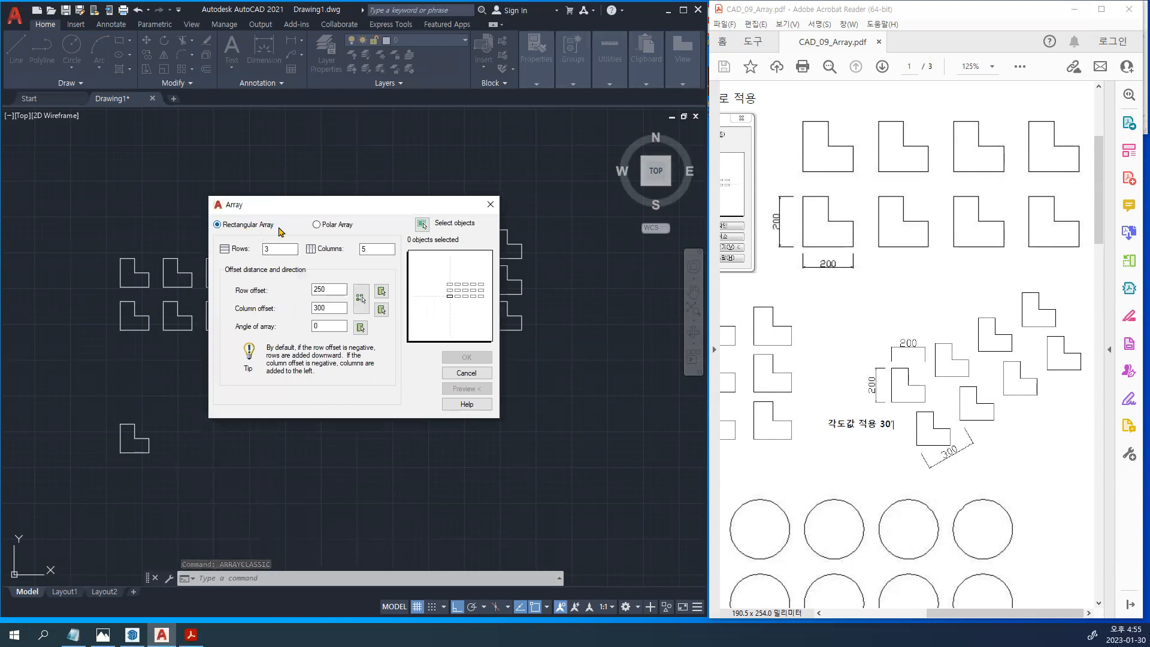
click(422, 225)
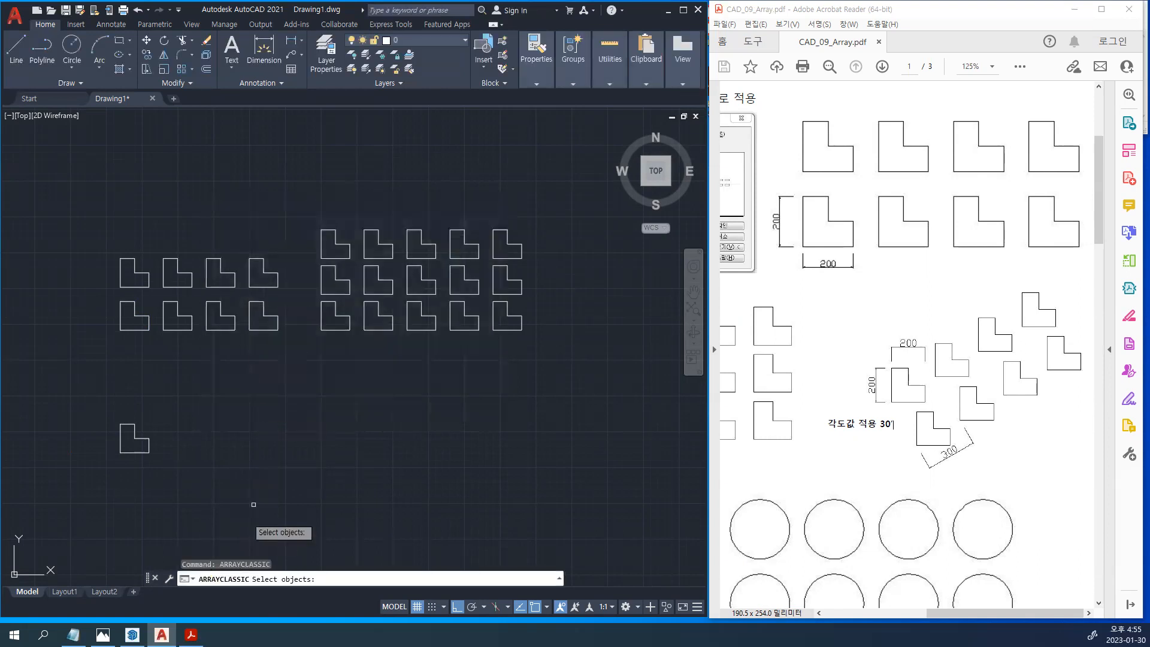
click(247, 509)
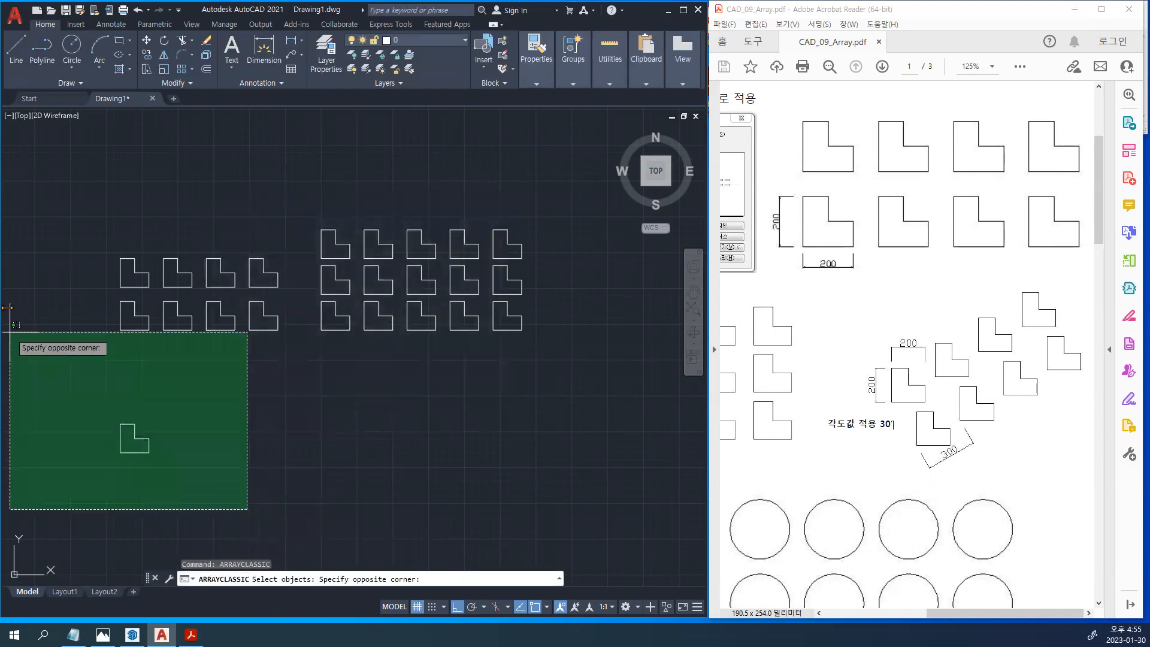
click(74, 397)
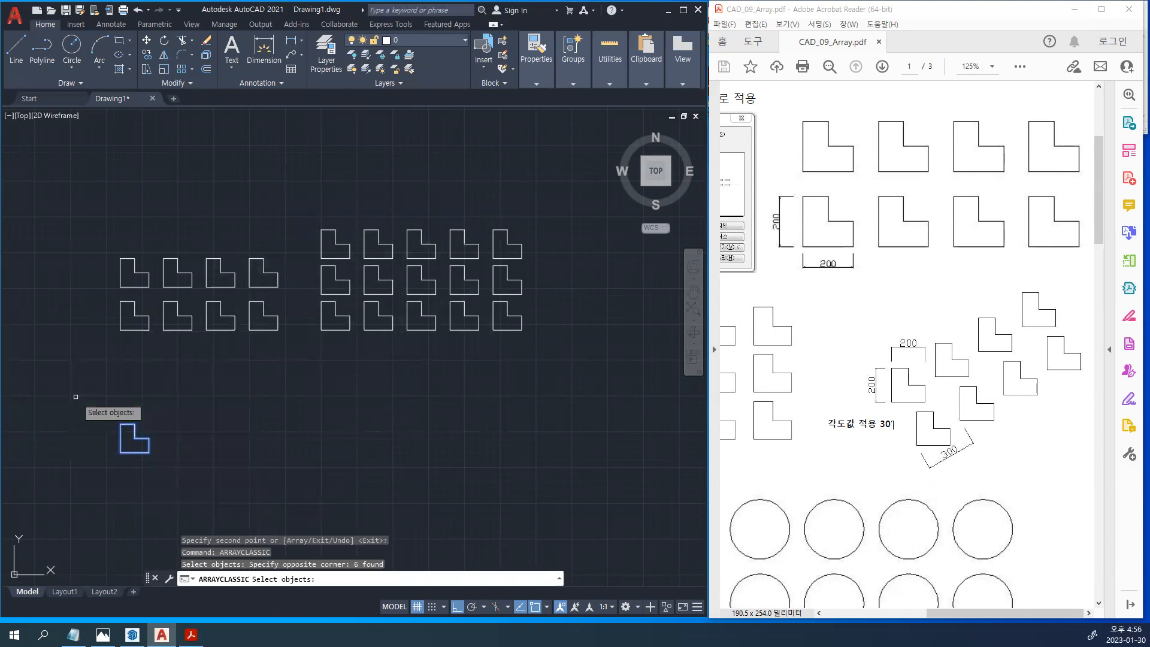
key(Return)
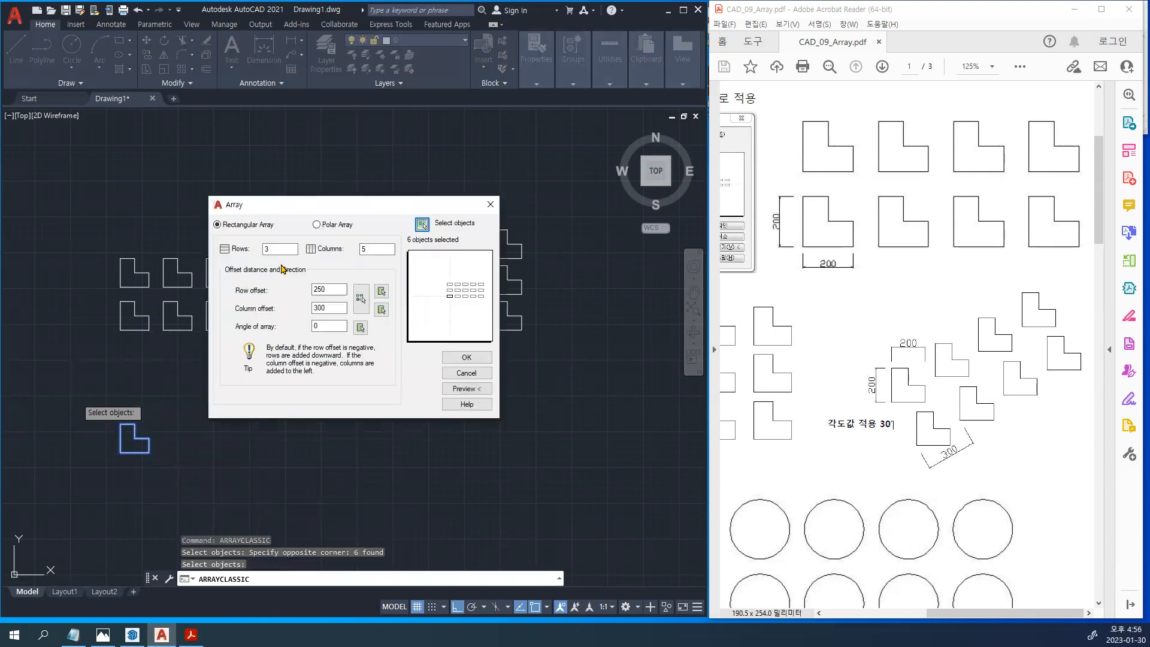
Set the rectangular array to 2 rows and 4 columns
drag(281, 248, 207, 248)
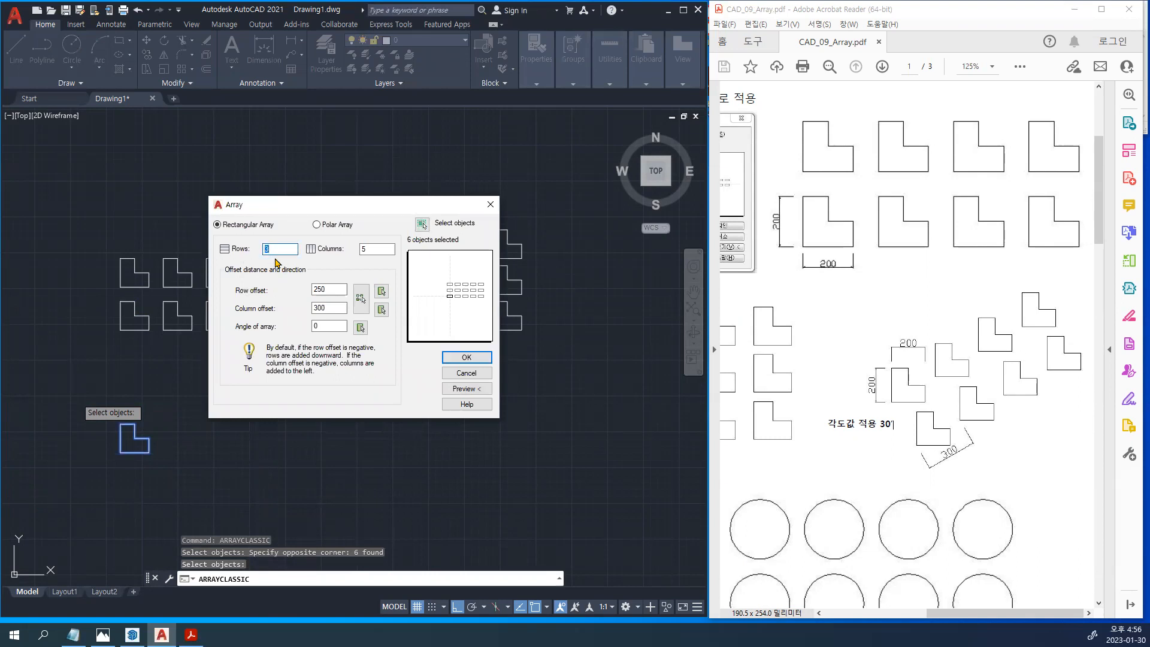
text(2)
key(Tab)
text(4)
Set the array's row offset to 300 and its angle to 30
mouse_move(964, 612)
mouse_down()
mouse_move(879, 612)
mouse_move(979, 617)
mouse_up()
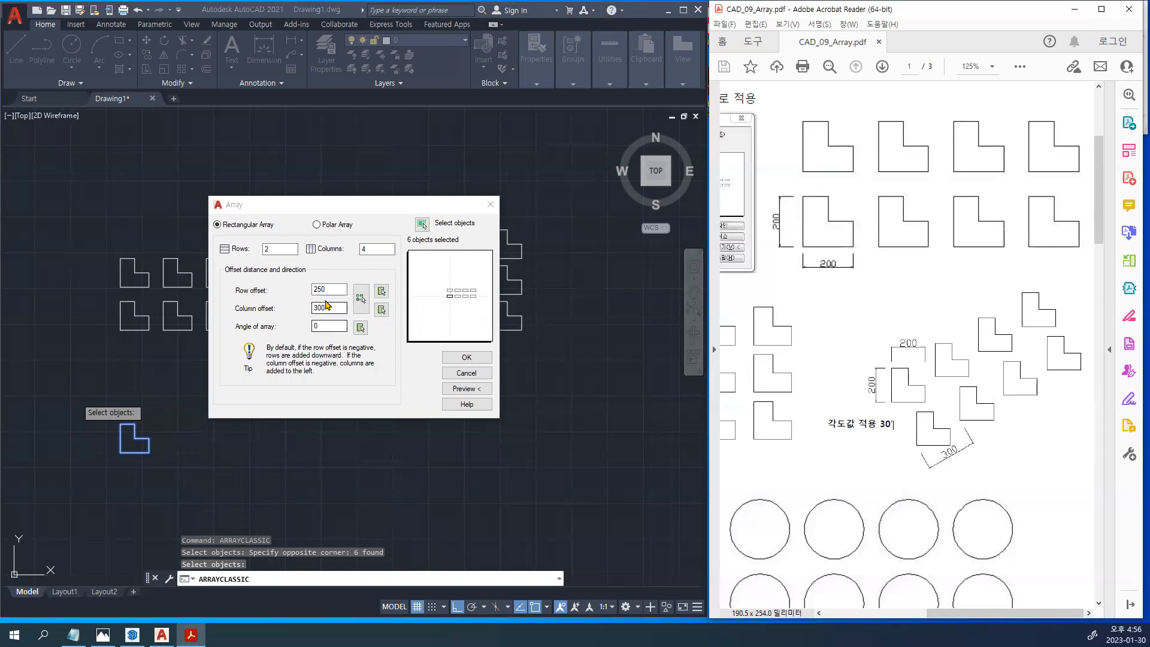
click(121, 269)
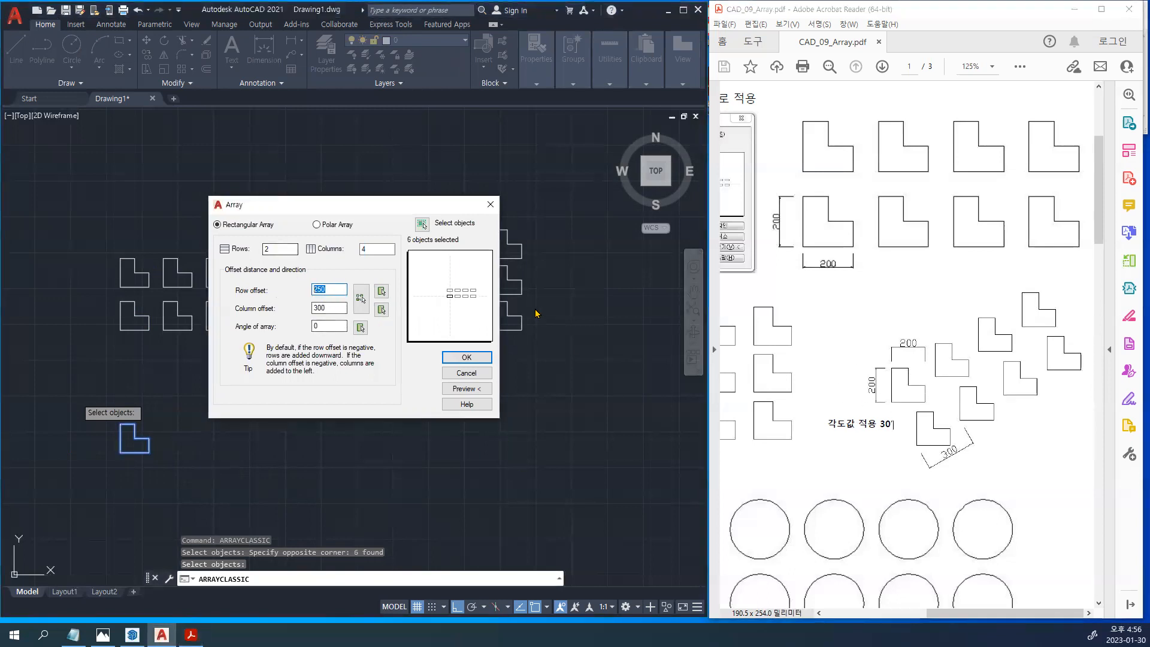
text(300)
key(Tab)
key(Tab)
text(30)
Preview the 30-degree L-shape array and apply it to the drawing
click(462, 389)
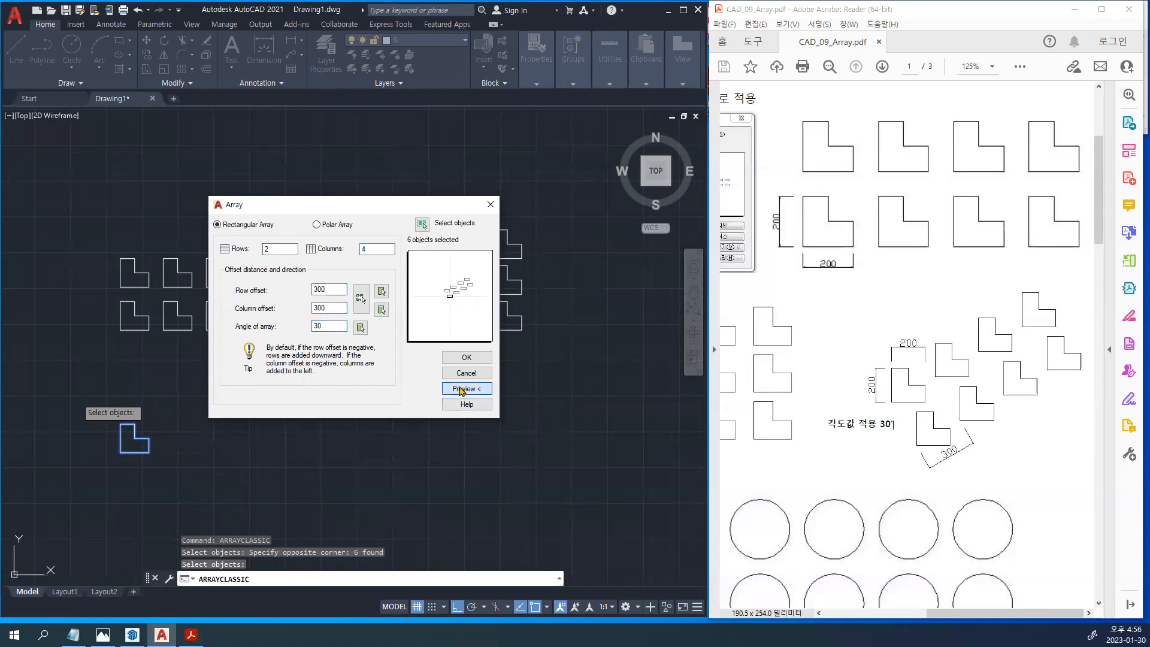
scroll(262, 360, up, 4)
middle_drag(268, 365, 433, 308)
scroll(335, 216, down, 2)
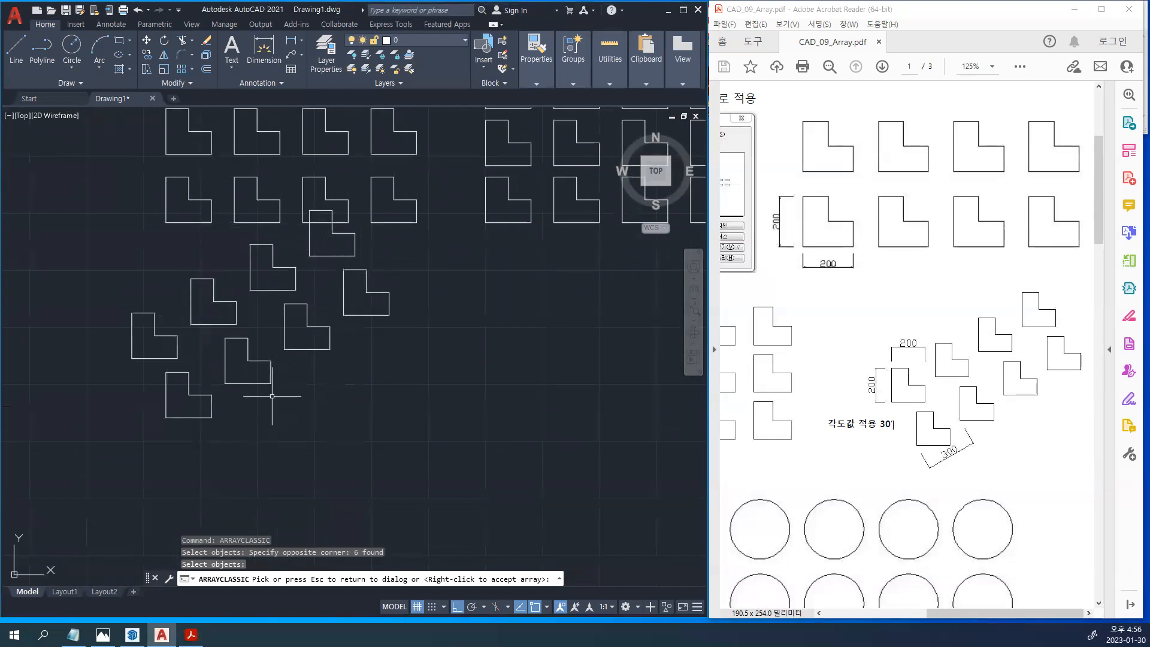
key(Escape)
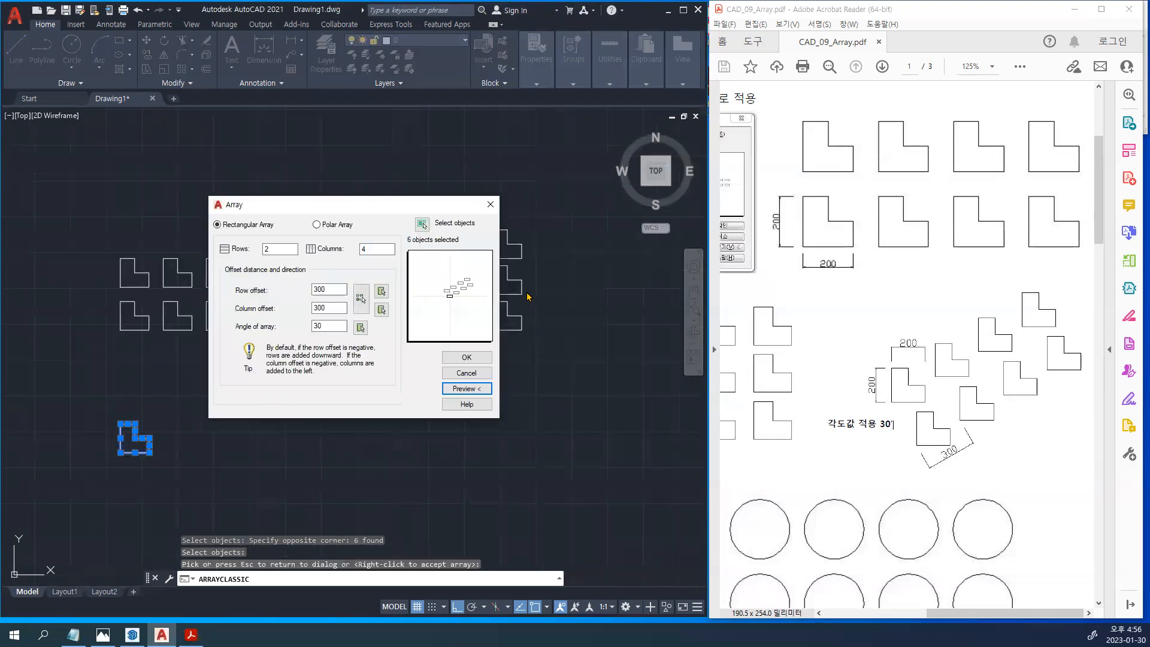
drag(323, 291, 277, 322)
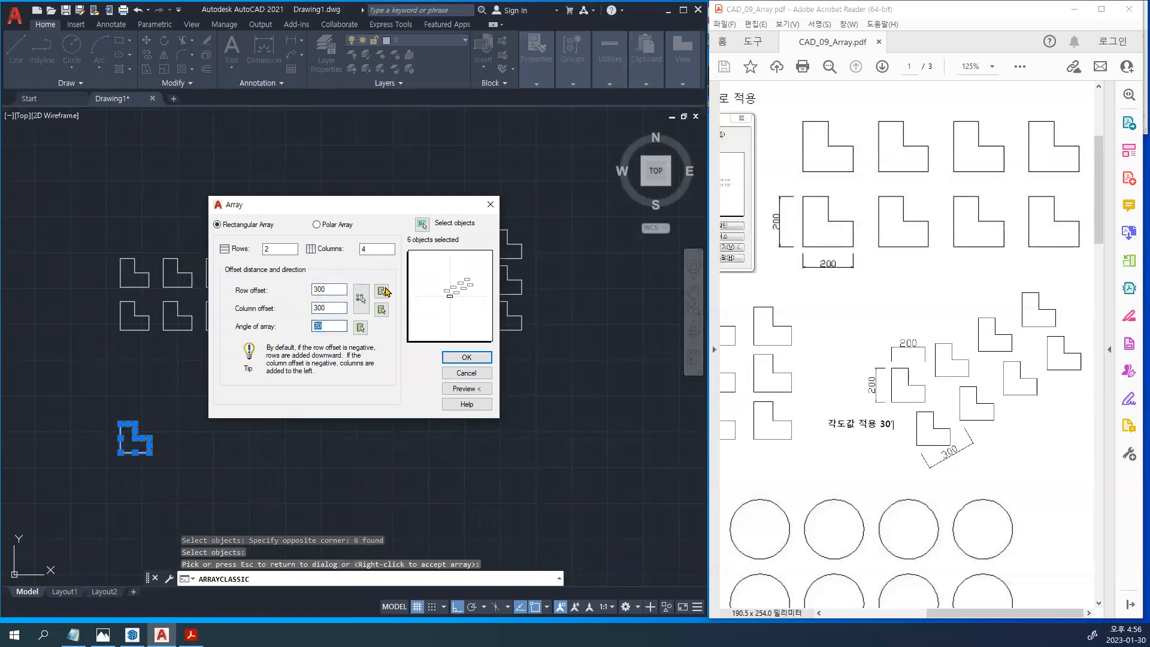
click(466, 388)
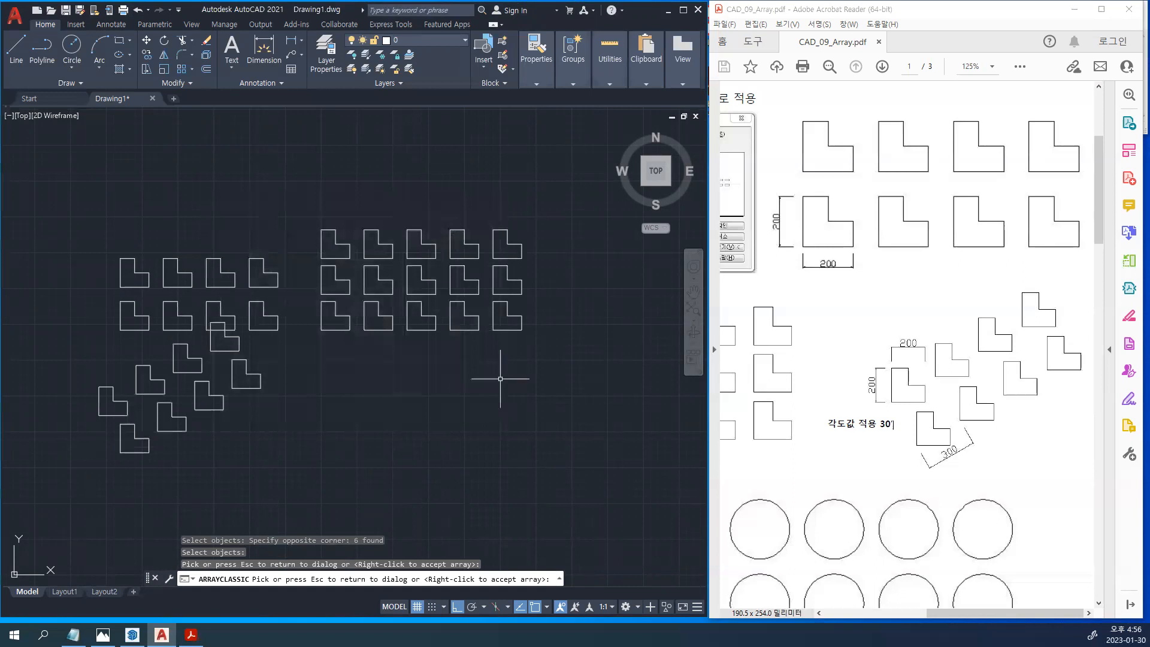
click(297, 237)
key(Return)
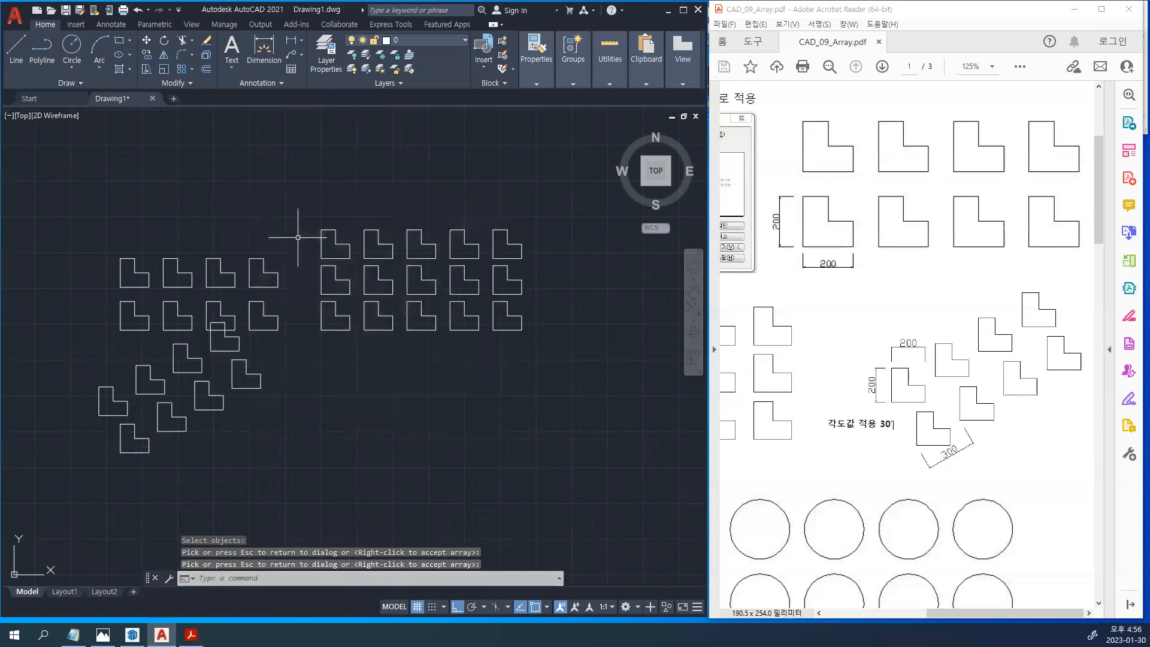
Move all L-shapes of the rotated array straight down, clear of the 2-by-4 array above
middle_drag(475, 418, 545, 354)
text(m)
key(Return)
click(468, 459)
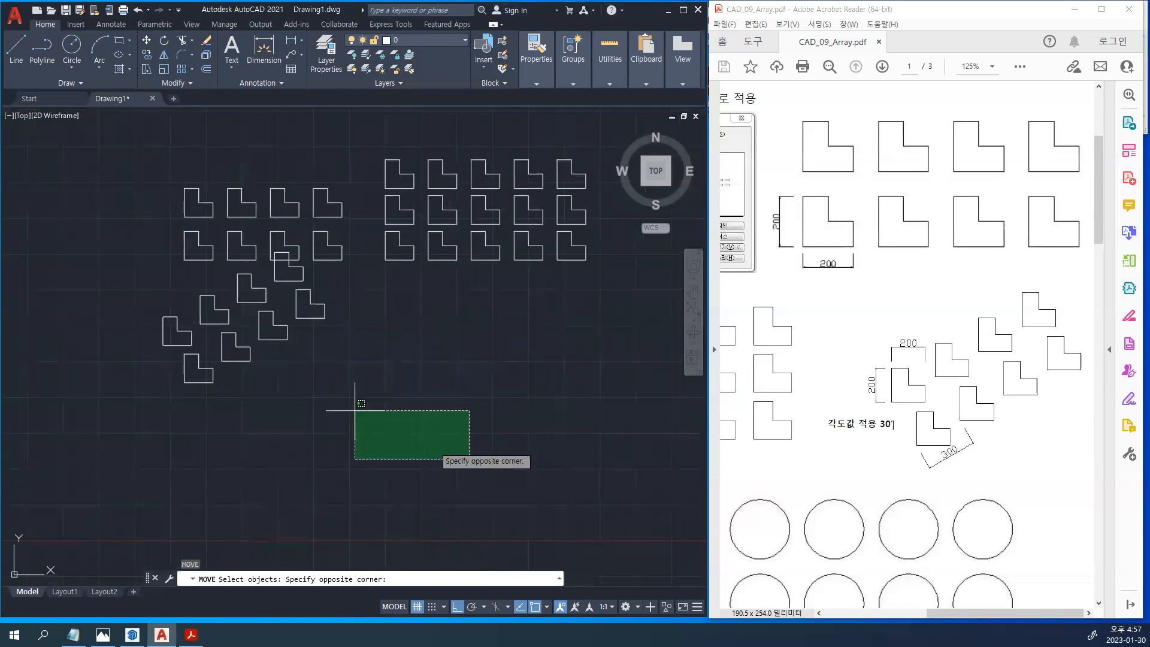
click(98, 266)
scroll(321, 270, up, 2)
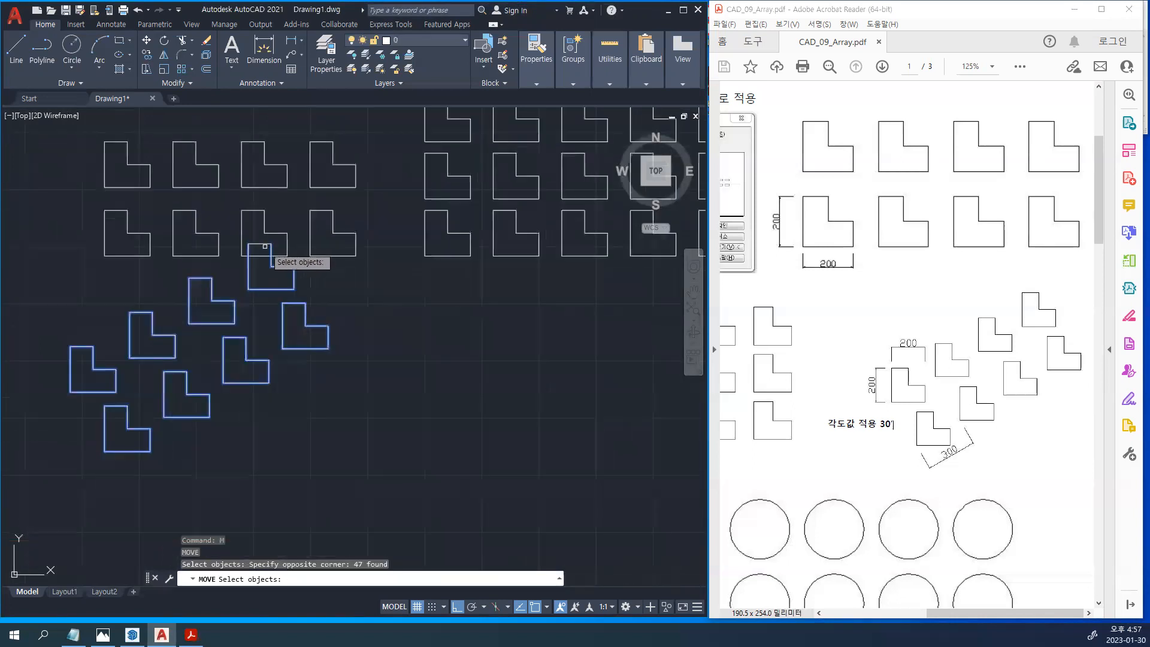
click(262, 245)
key(Return)
click(426, 352)
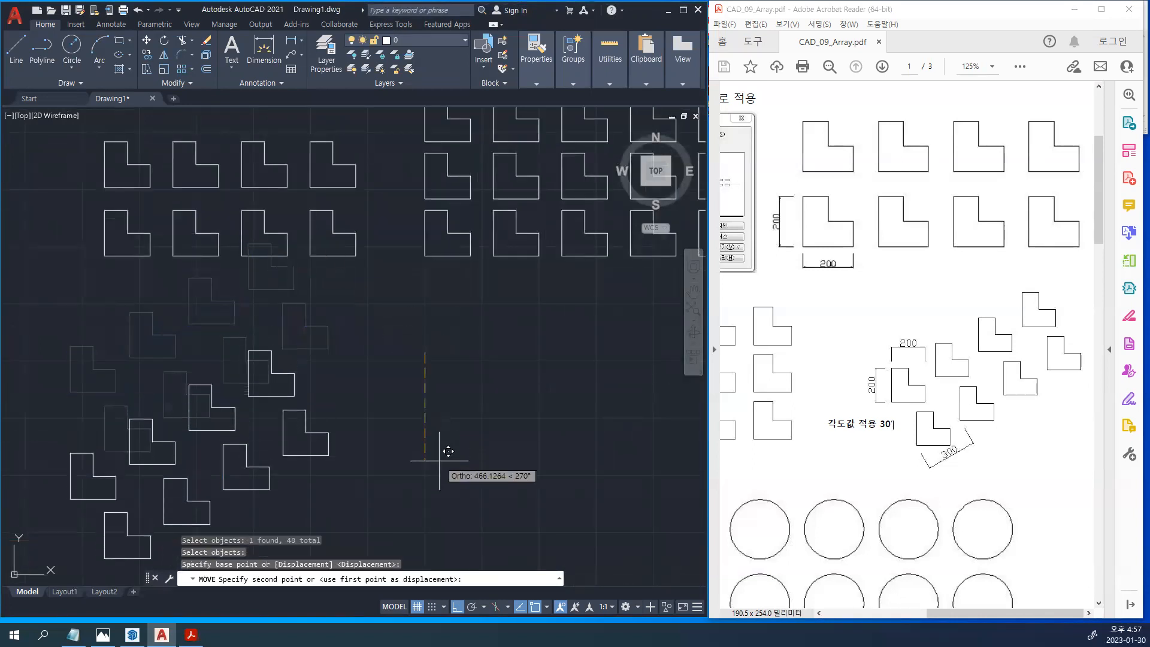
click(442, 458)
Draw a horizontal reference line extending rightward from the lower-right corner of the lowest L-shape
scroll(442, 377, down, 1)
scroll(508, 260, up, 1)
mouse_move(441, 375)
middle_down()
mouse_move(508, 260)
mouse_move(518, 300)
middle_up()
text(l)
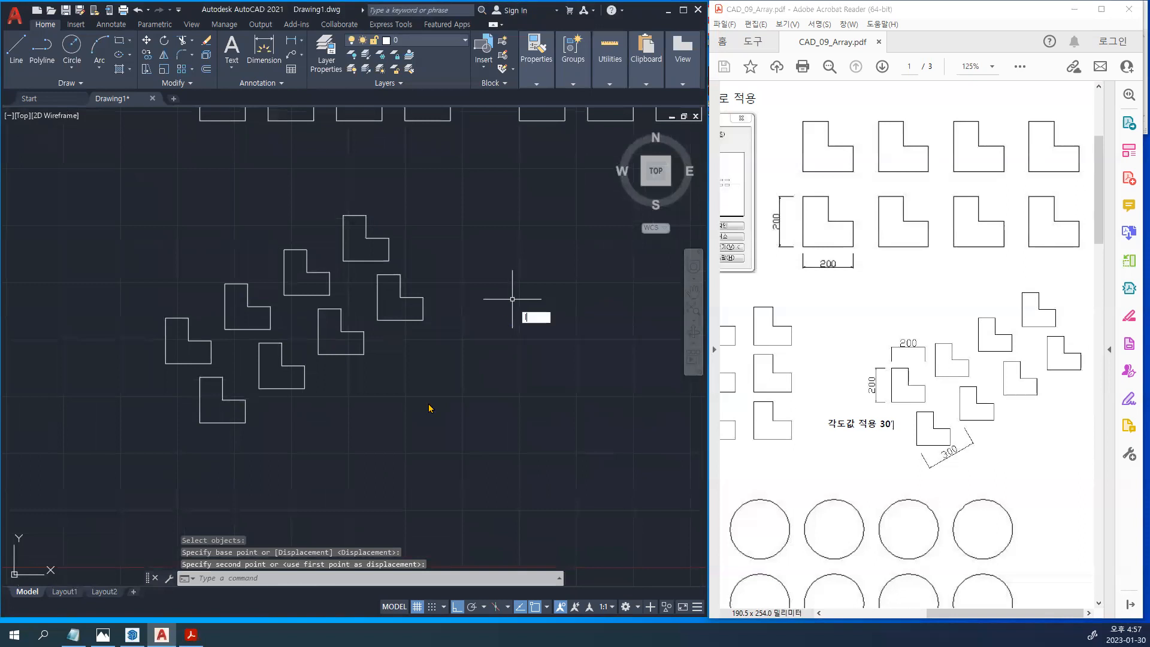
key(Return)
click(201, 422)
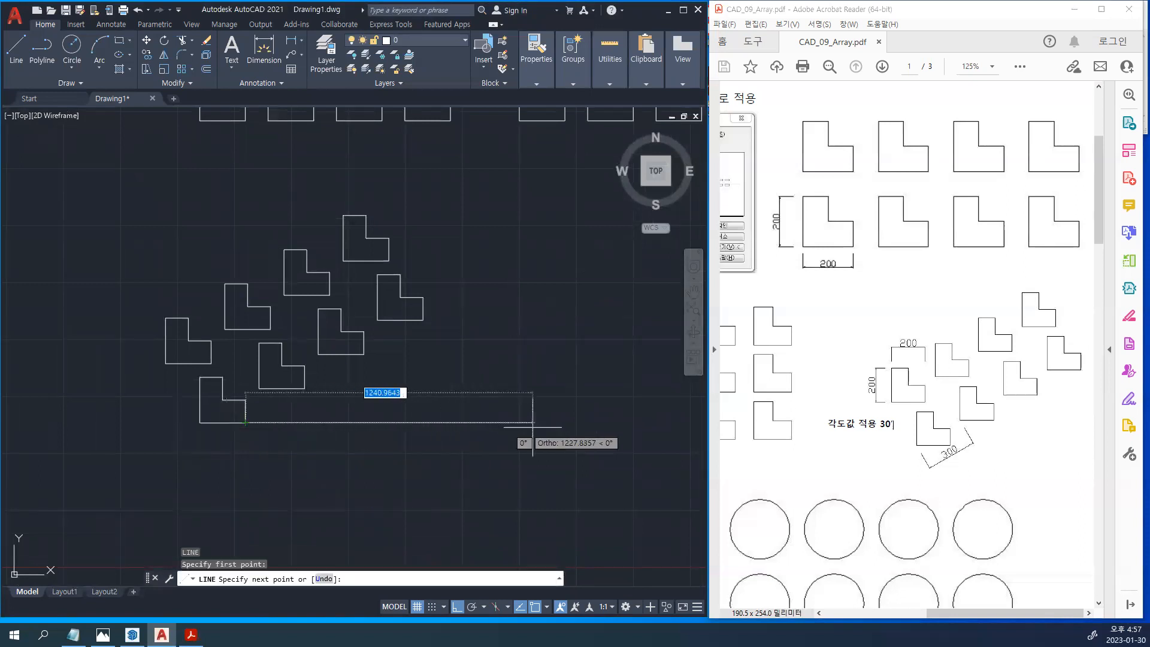
click(609, 422)
key(Return)
click(402, 433)
click(400, 422)
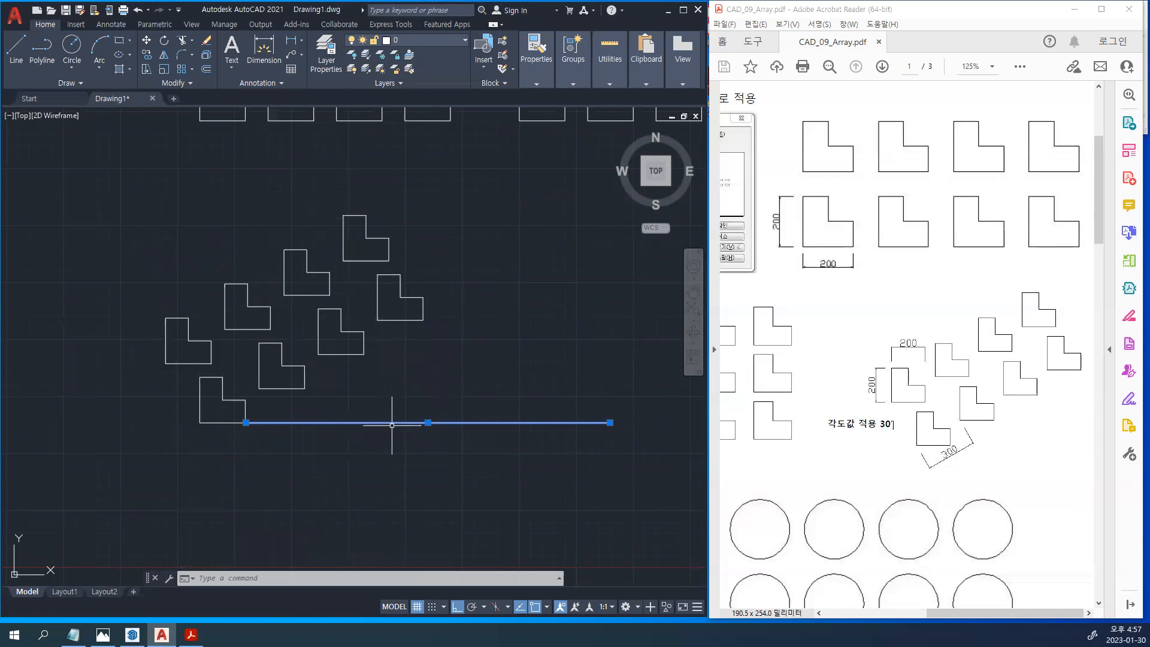
Draw an inclined line from the lowest L-shape's lower-left corner up along the lower row, and select it with the horizontal line
text(l)
key(Return)
click(200, 423)
click(397, 303)
key(Return)
click(250, 392)
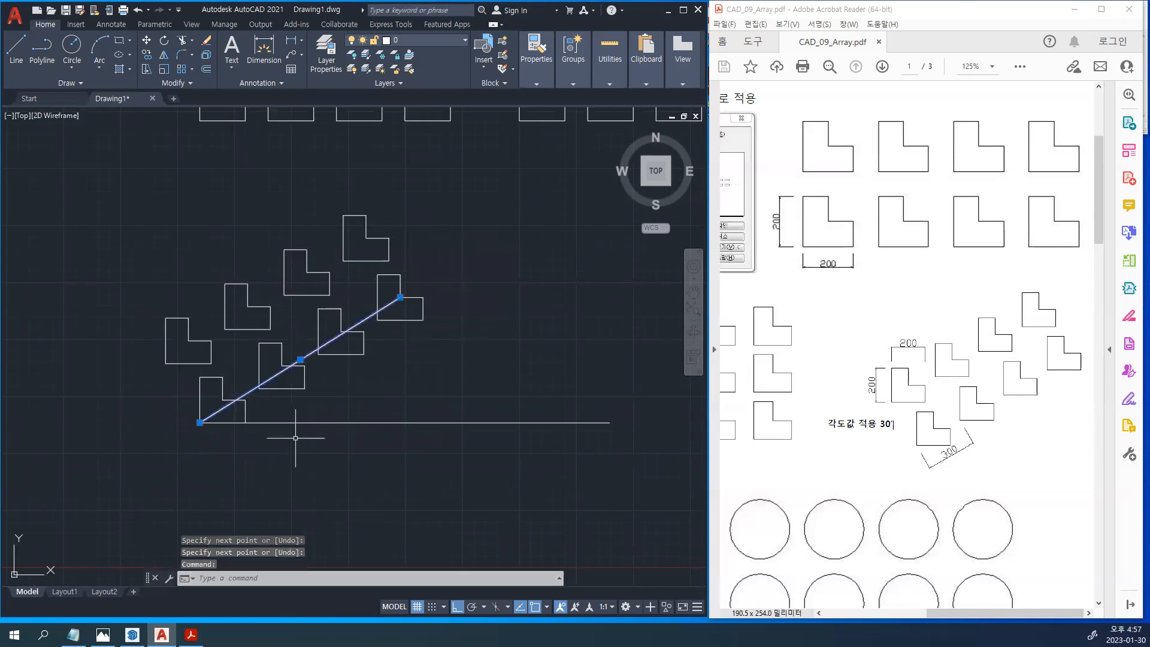
click(295, 423)
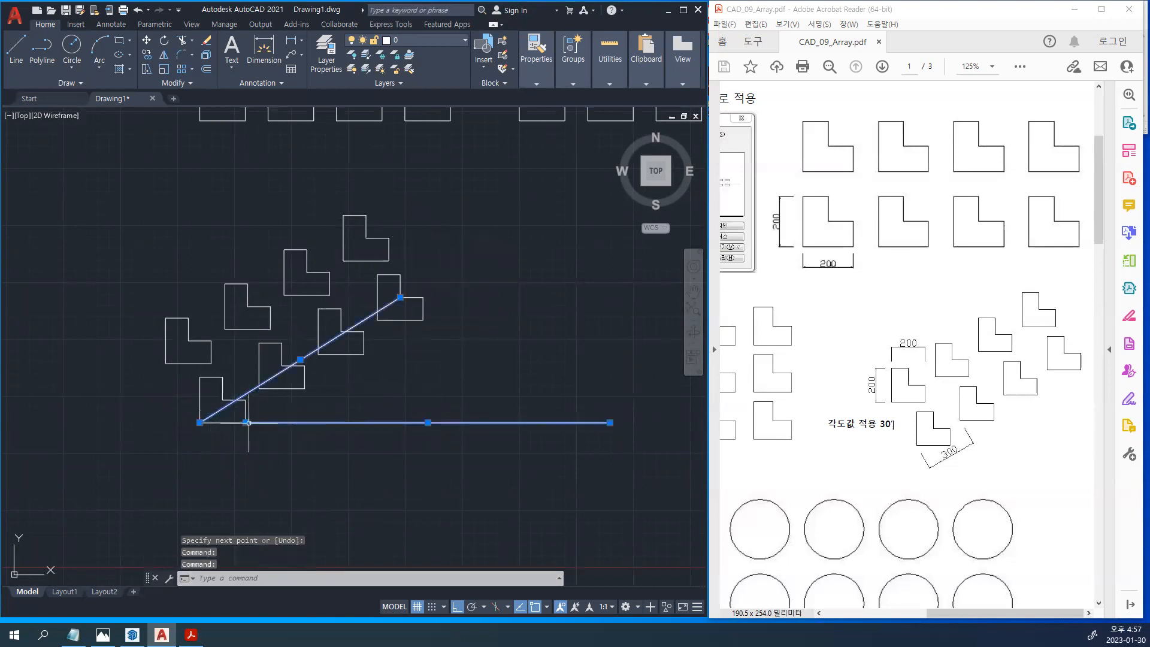
Undo the inclined line and erase the horizontal reference line
text(l)
key(Return)
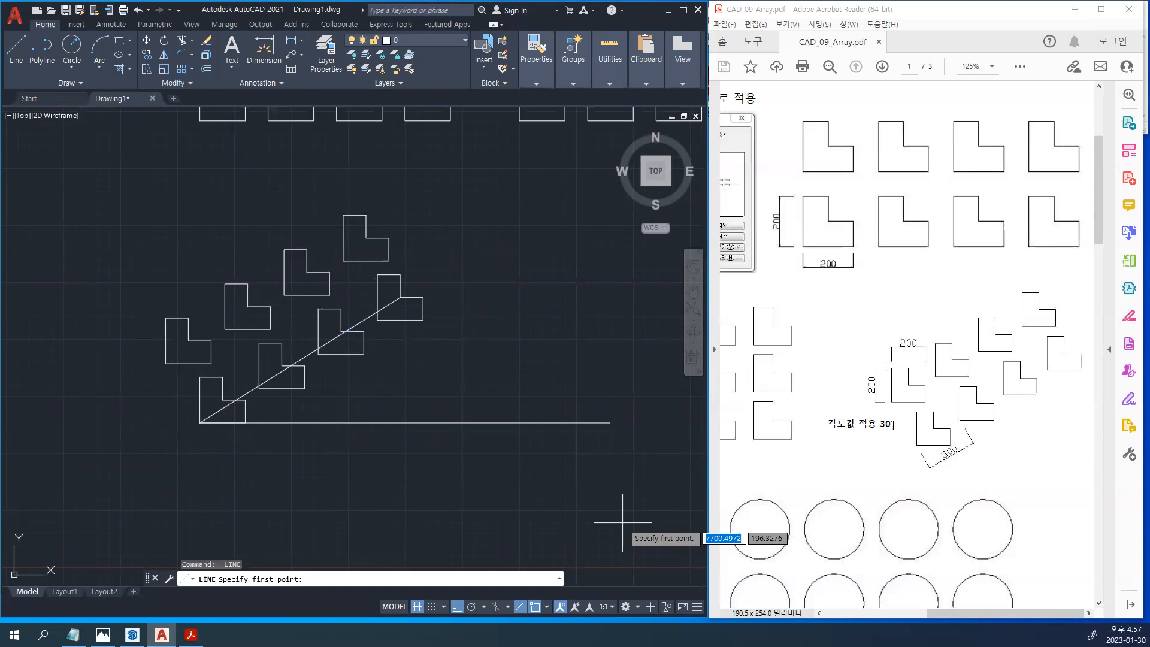
key(ctrl+z)
key(ctrl+z)
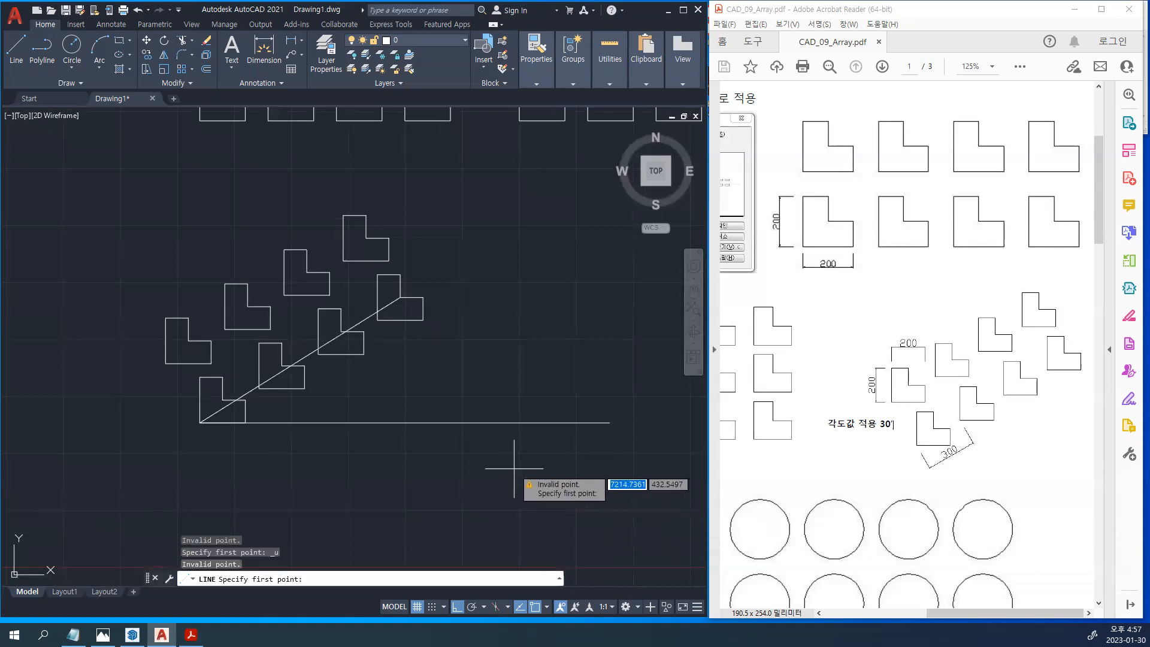
key(Escape)
key(Escape)
key(ctrl+z)
key(ctrl+z)
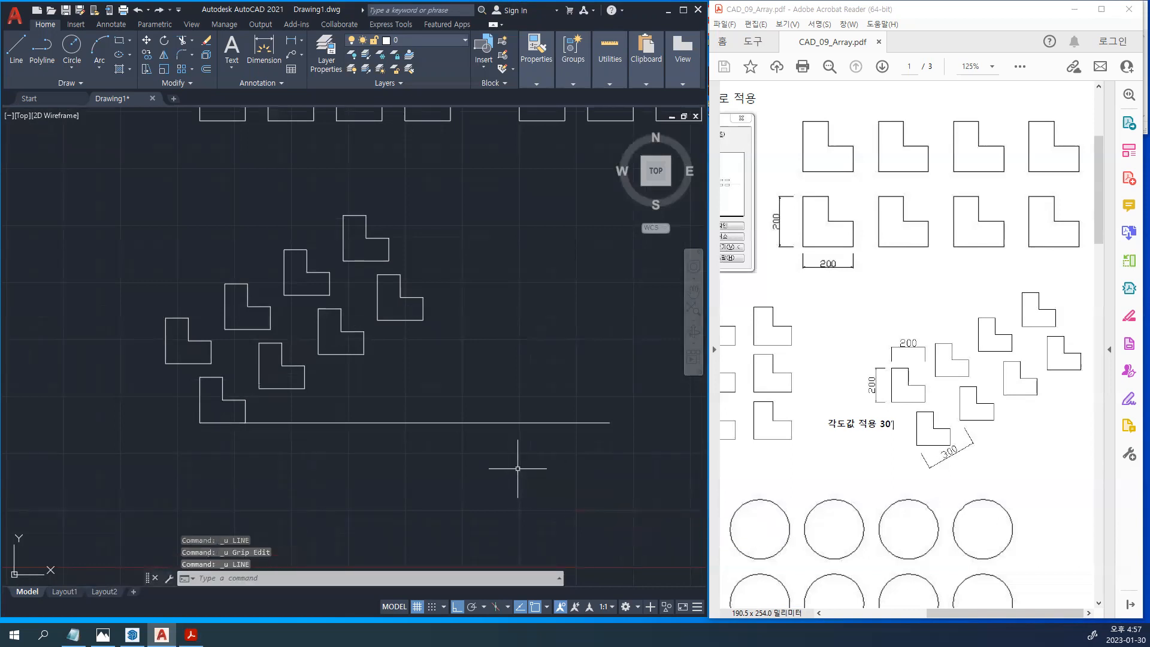
click(532, 449)
click(495, 368)
text(e)
key(Return)
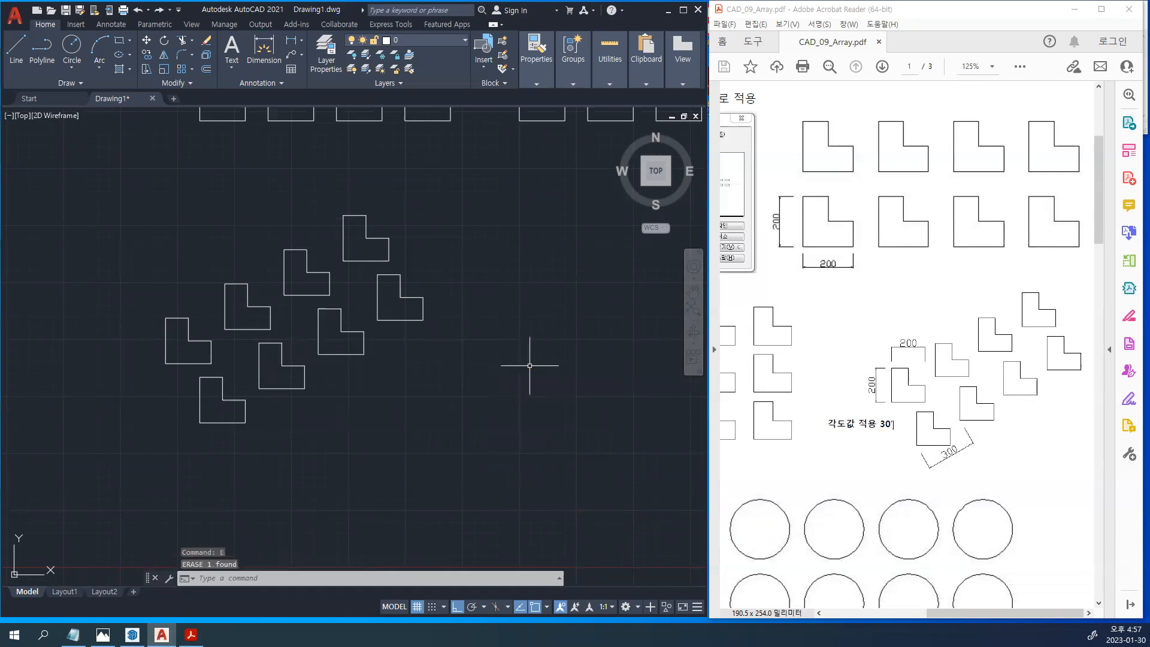
Switch to Acrobat Reader and examine the radius and spacing dimensions of the circle array exercise in CAD_09_Array.pdf
click(869, 318)
click(828, 310)
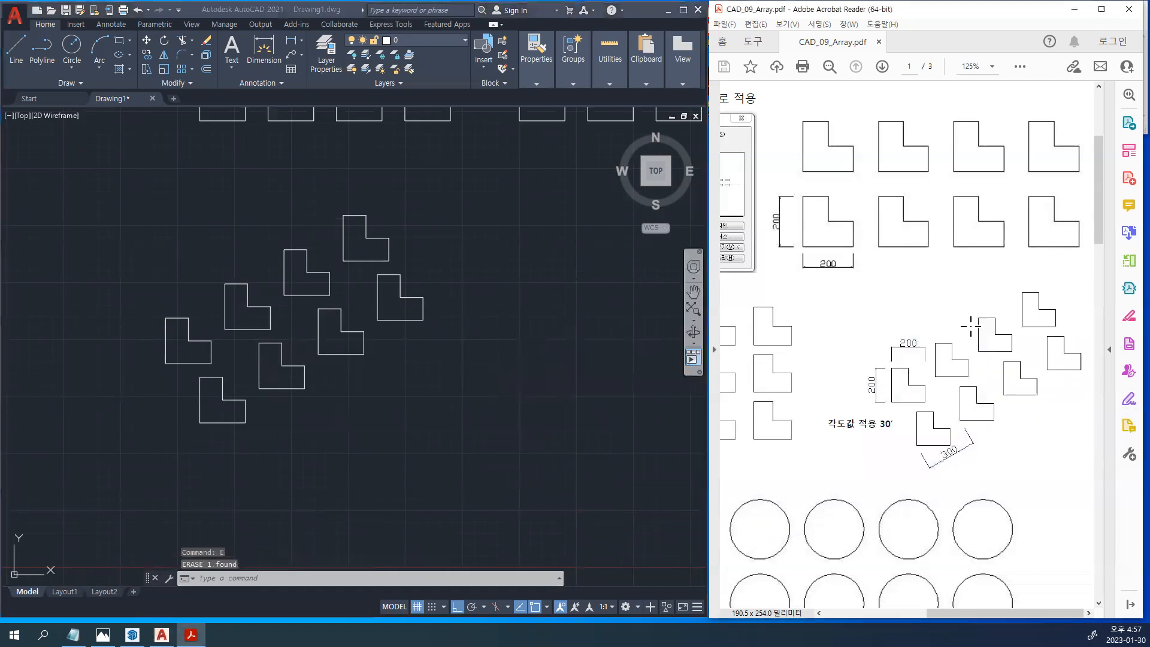
click(899, 311)
ctrl+scroll(1016, 467, down, 3)
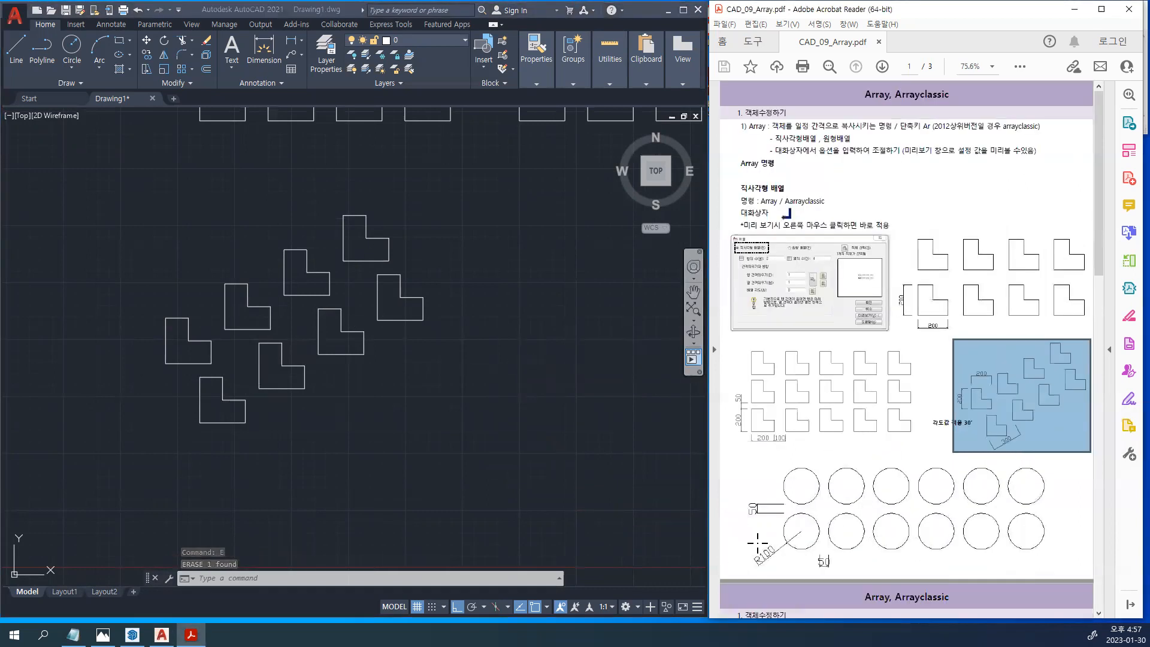
ctrl+scroll(824, 577, up, 1)
ctrl+scroll(811, 549, down, 1)
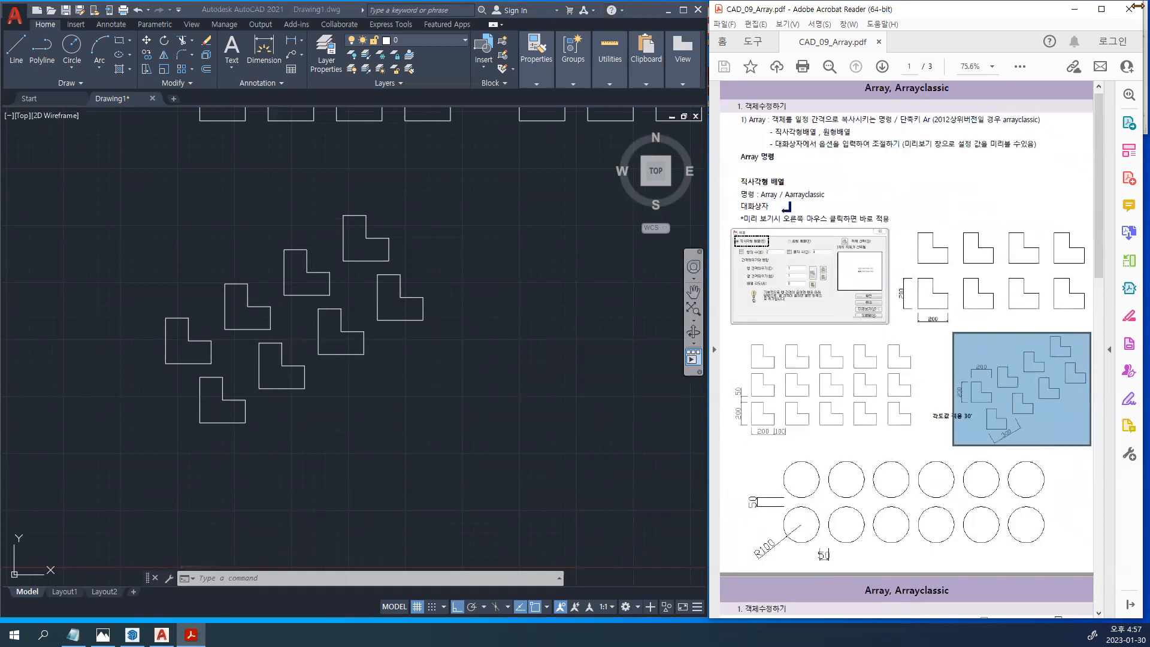
click(1100, 9)
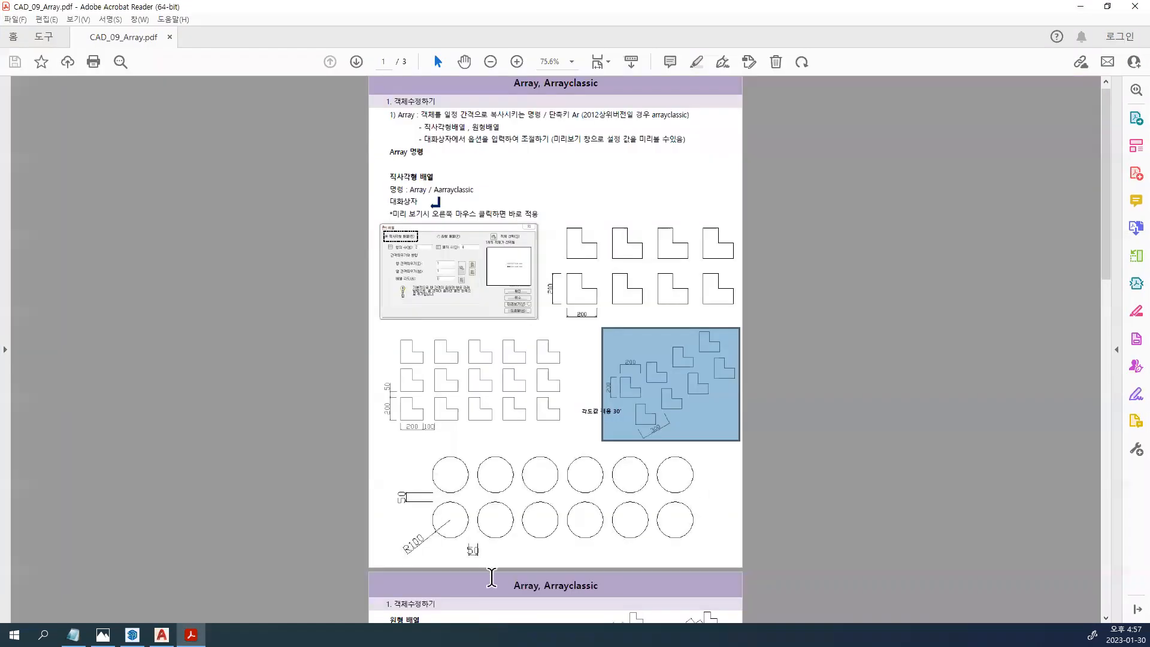
ctrl+scroll(491, 577, up, 4)
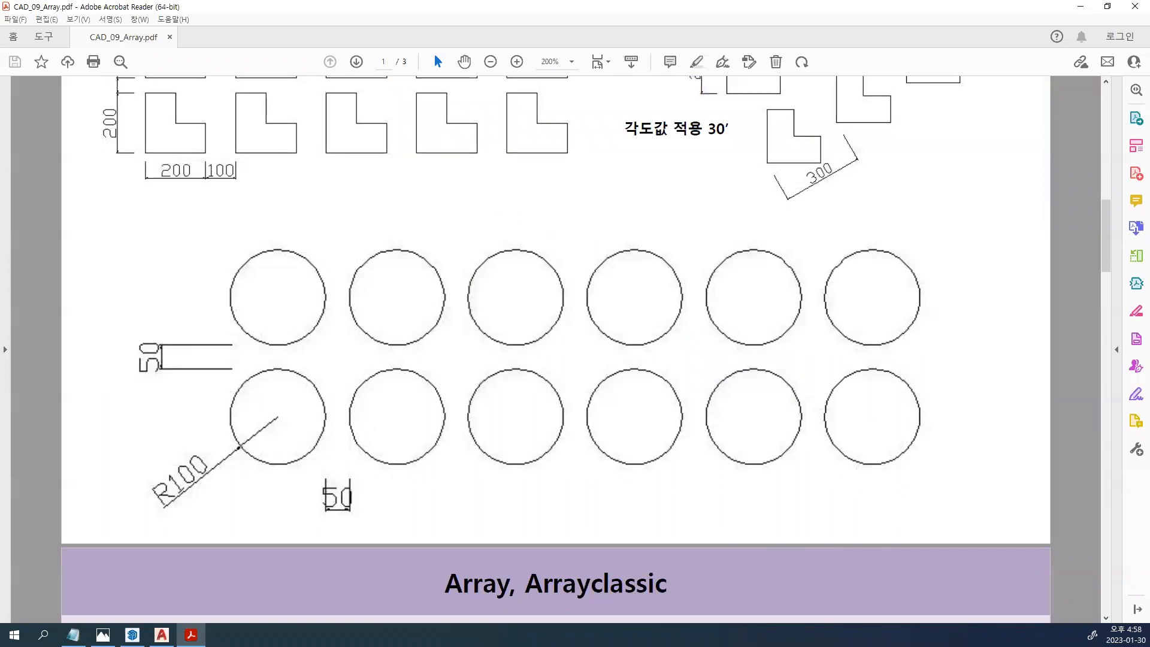
scroll(903, 582, up, 1)
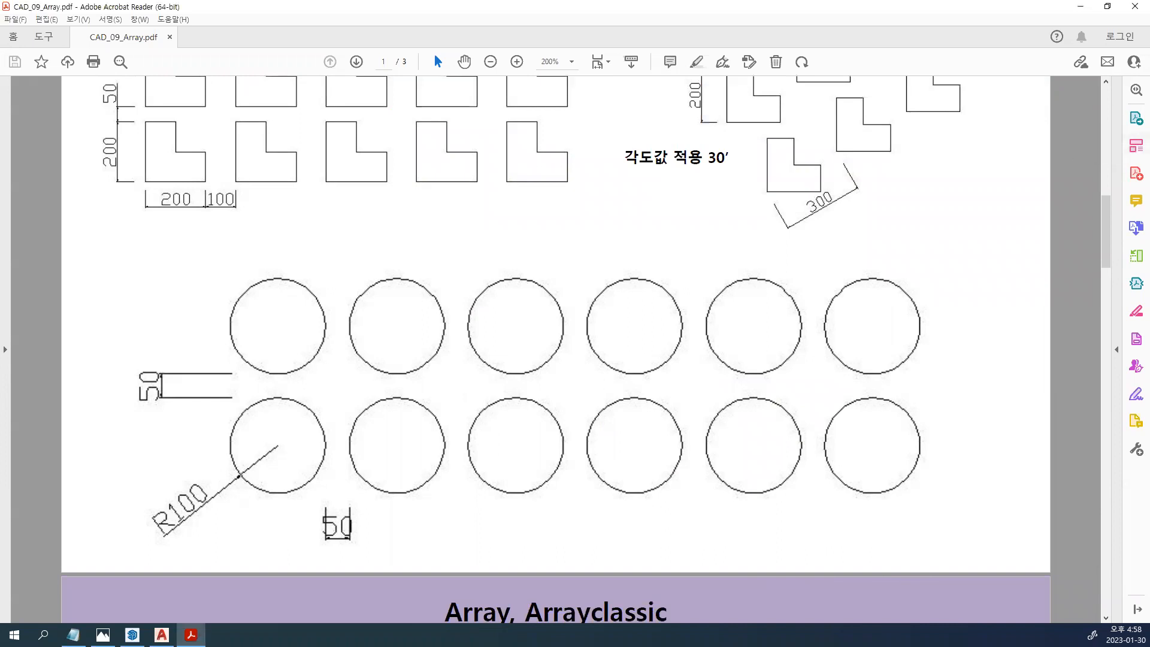
key(alt+Tab)
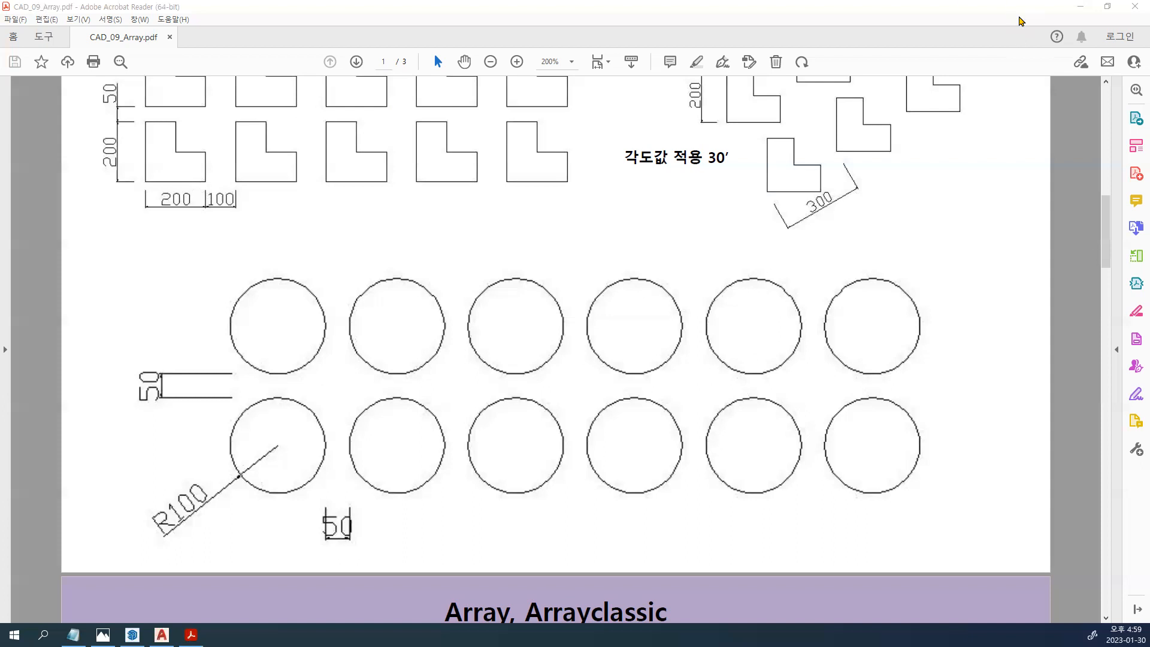
click(1107, 6)
ctrl+scroll(852, 405, down, 5)
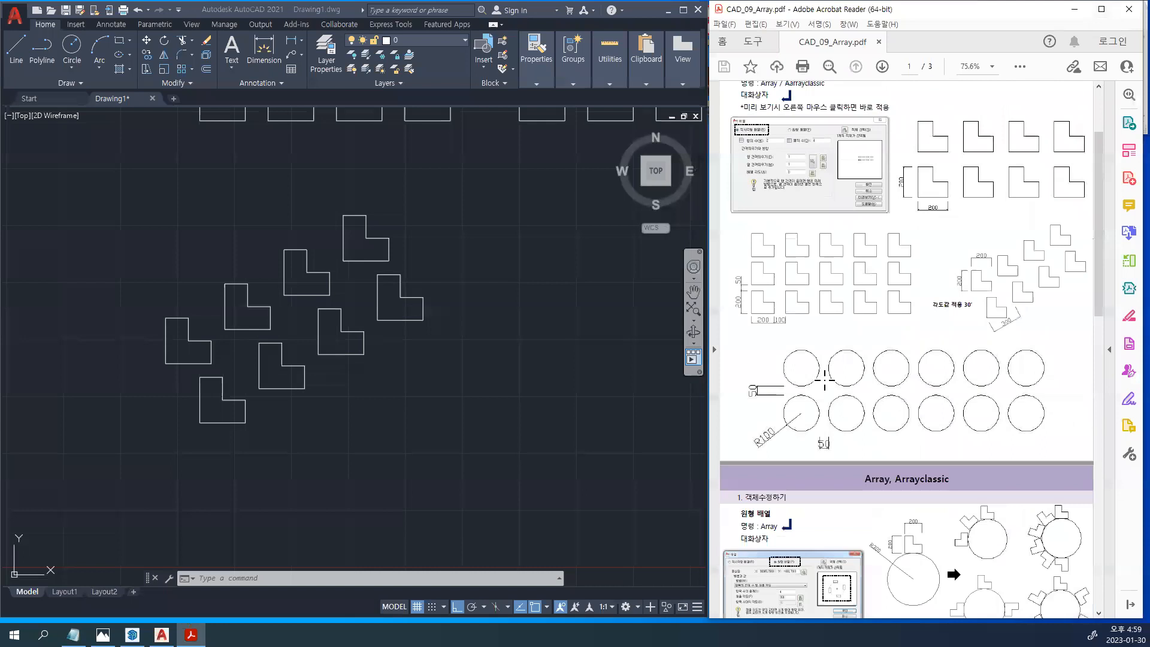
Back in AutoCAD, draw a circle of radius 100 in the empty space to the right of the rotated L-shape array
middle_drag(565, 411, 538, 421)
text(c)
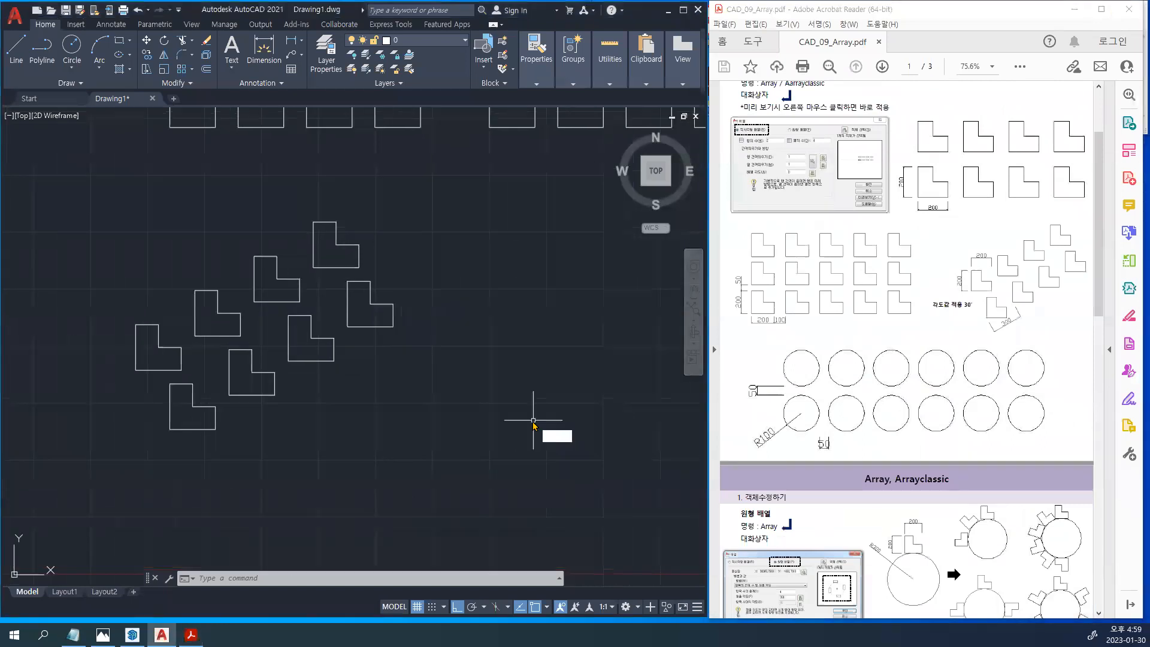
key(Return)
click(486, 422)
text(100)
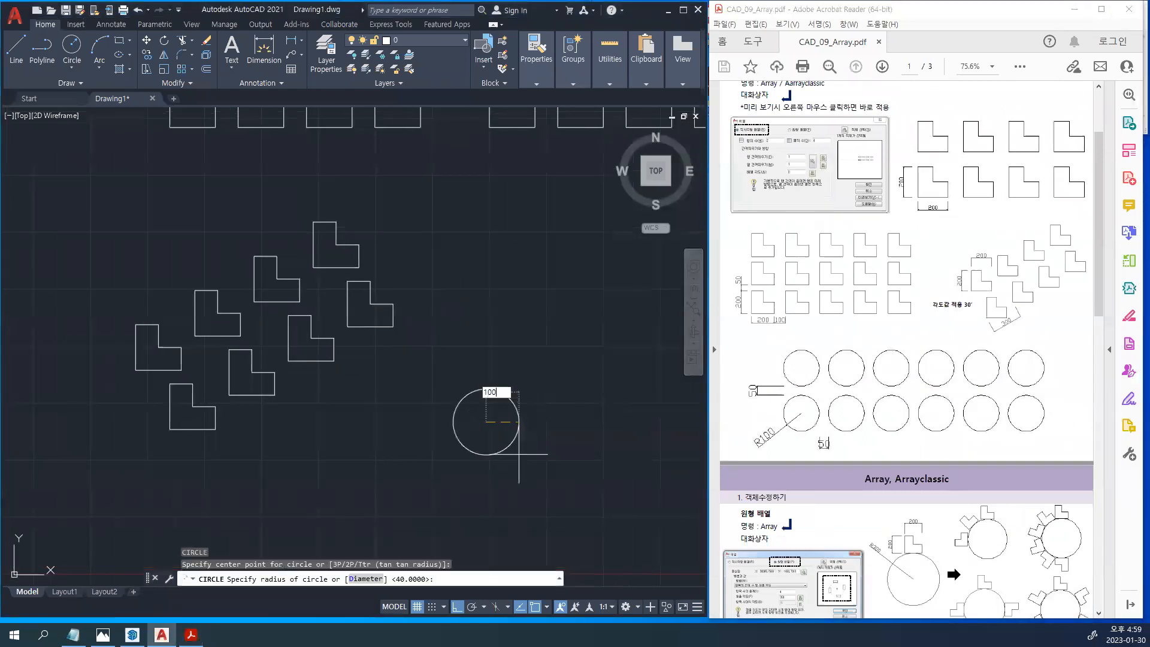
key(Return)
key(Return)
scroll(522, 442, up, 2)
middle_drag(518, 437, 394, 419)
key(Escape)
key(Escape)
middle_drag(471, 419, 499, 438)
key(ctrl)
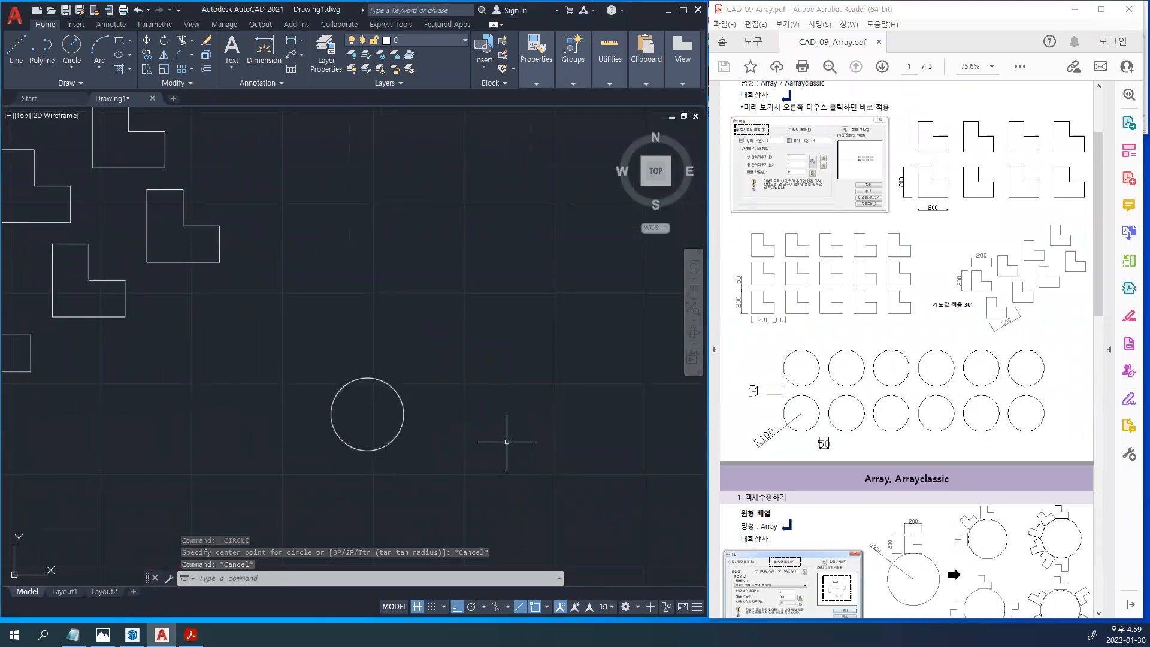
Start a classic array (ARRAYCLASSIC) and select the circle as its source object
text(ARR)
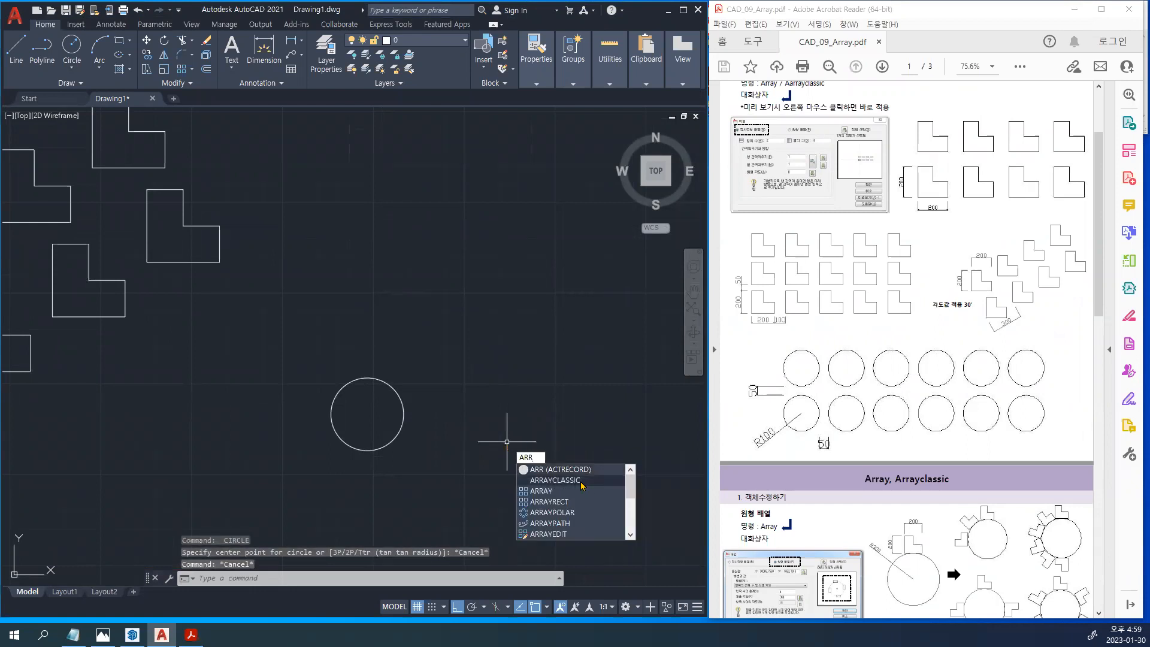
click(582, 481)
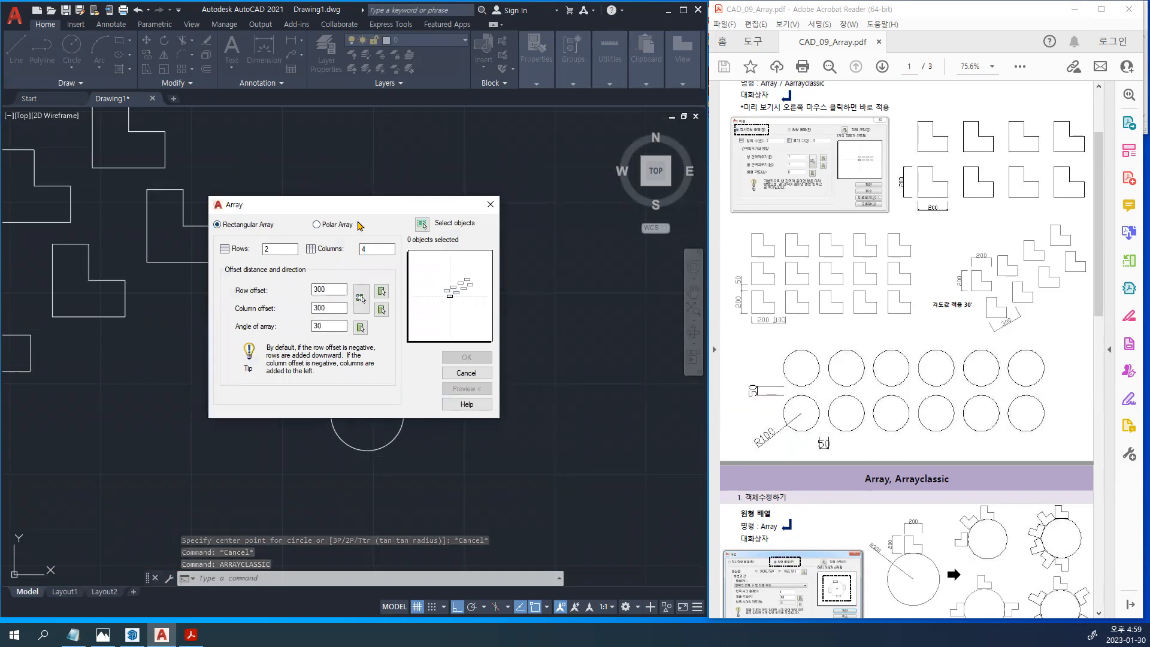
click(422, 225)
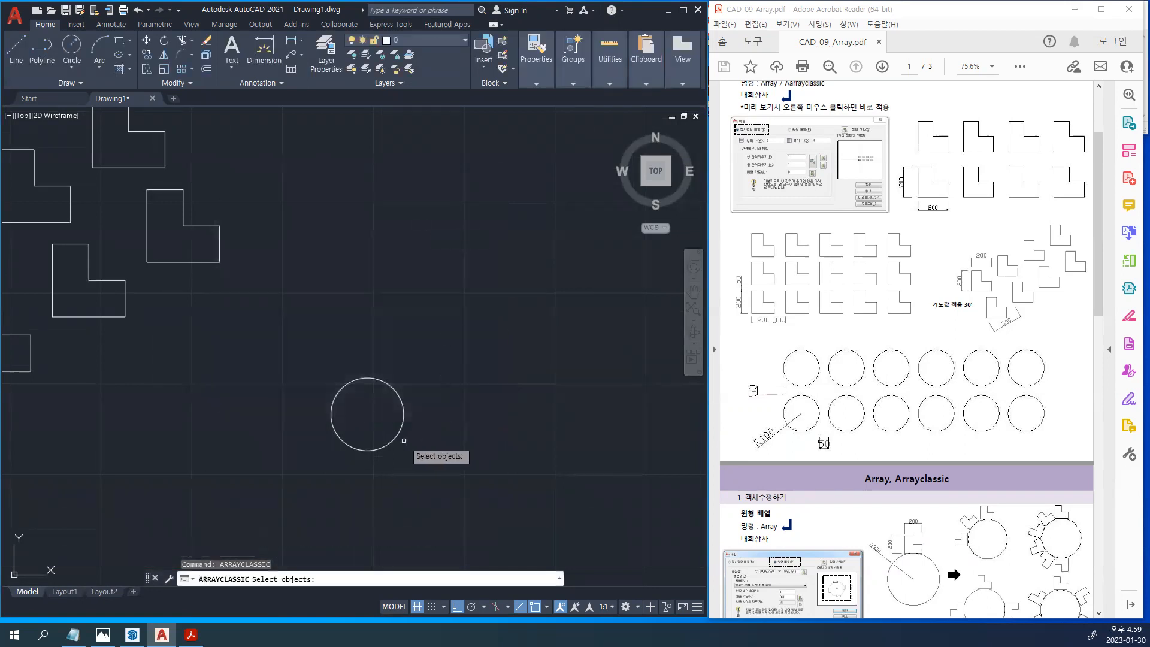
click(393, 437)
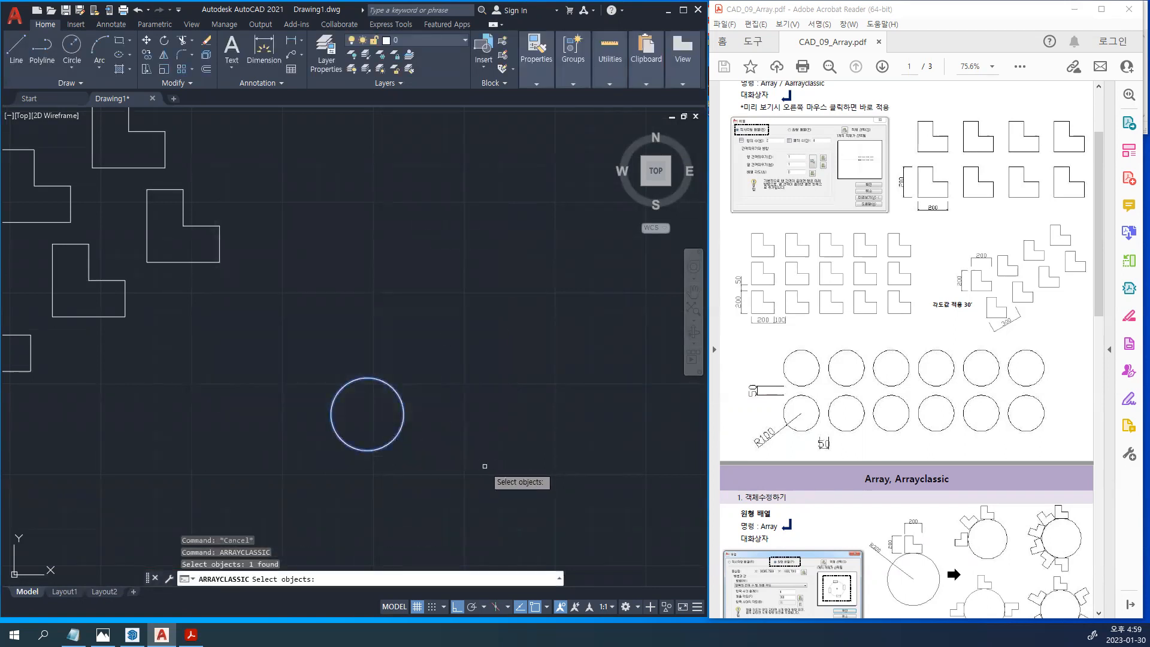
key(Return)
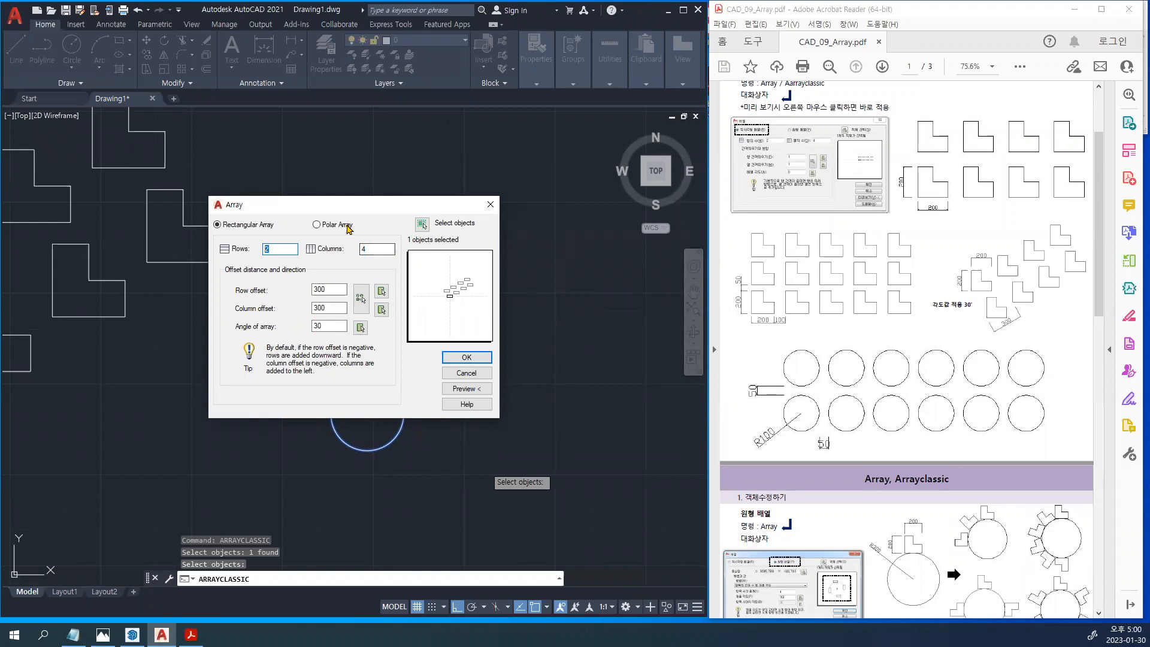
Set the circle array's column count to 6
key(Tab)
text(6)
key(Tab)
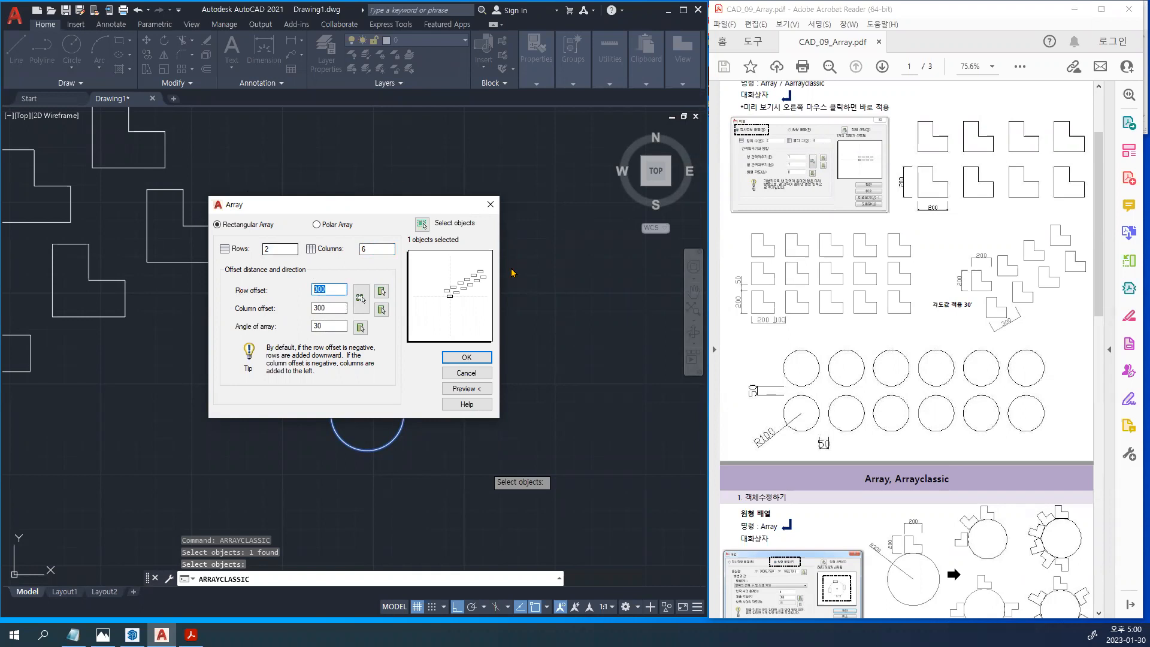
Set the circle array's row offset and column offset to 250 and its angle to 0
drag(794, 353, 799, 396)
click(810, 443)
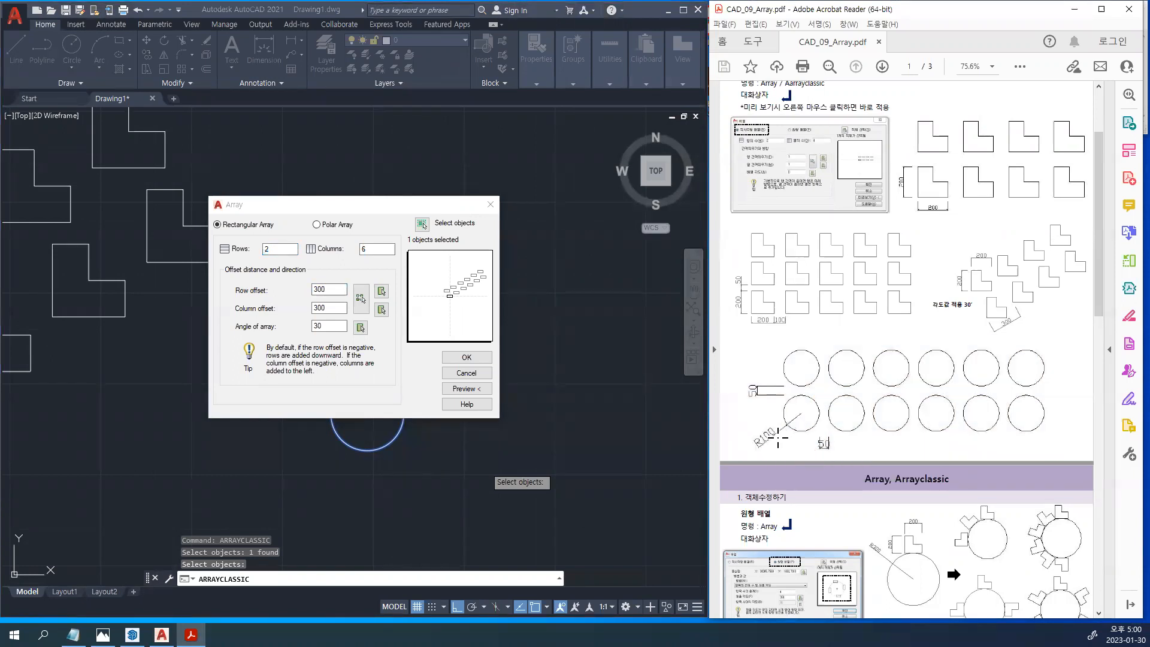
drag(344, 289, 289, 288)
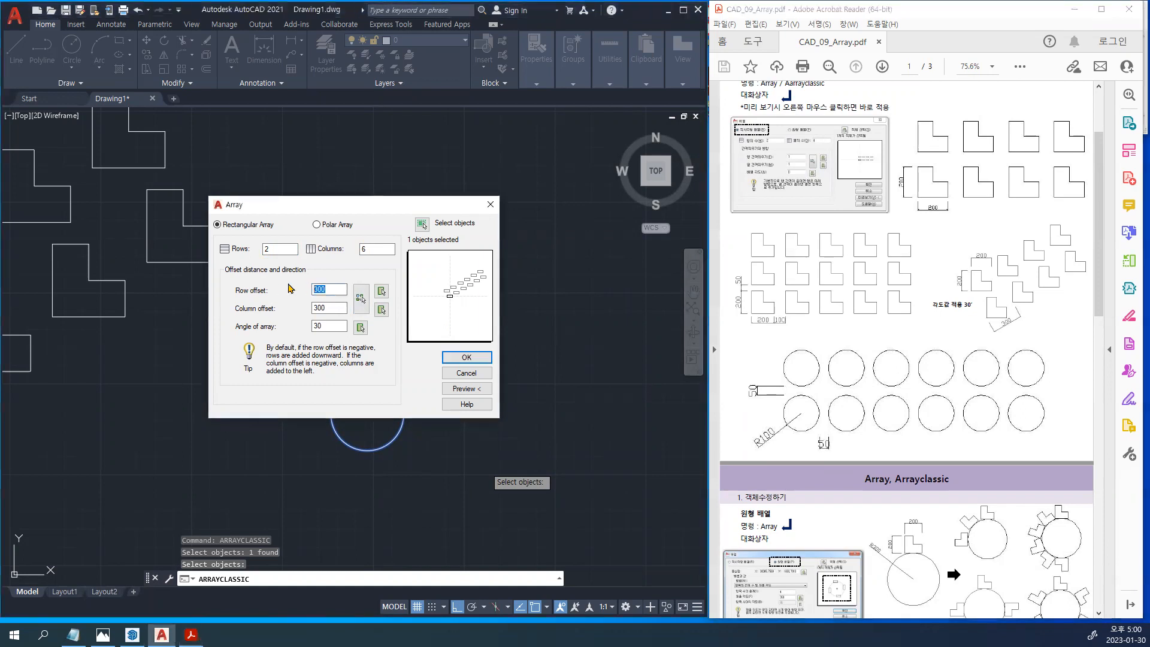
text(250)
double_click(339, 308)
text(250)
double_click(323, 326)
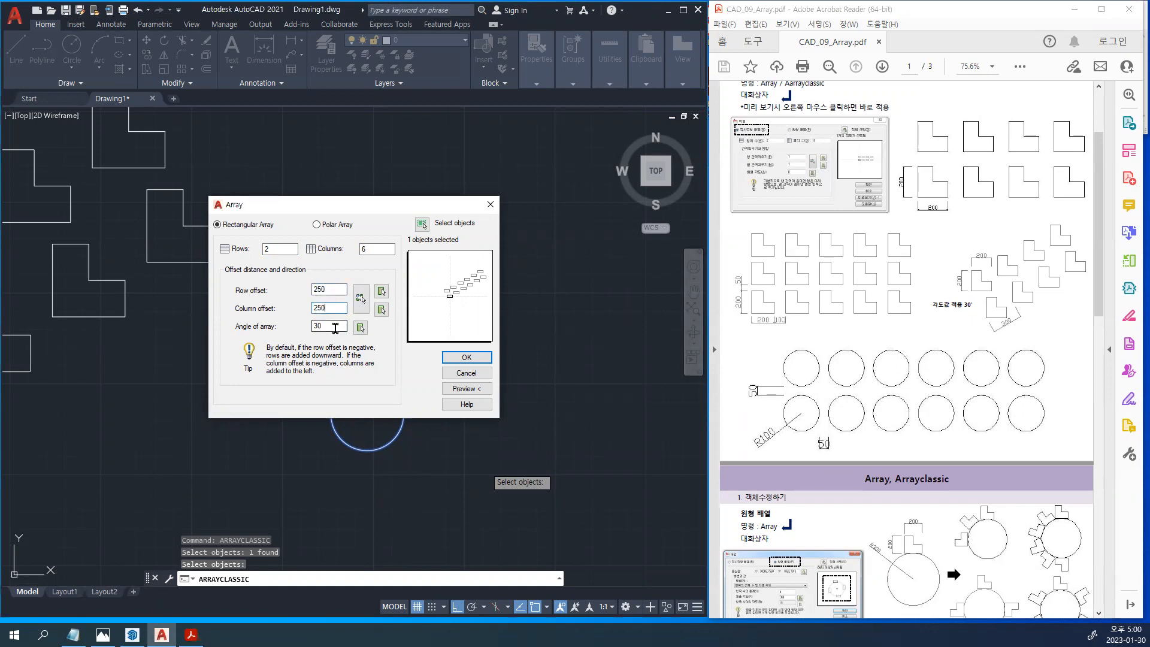
text(0)
Preview the 2-by-6 circle array in the drawing and accept it
click(467, 388)
middle_drag(312, 359, 242, 354)
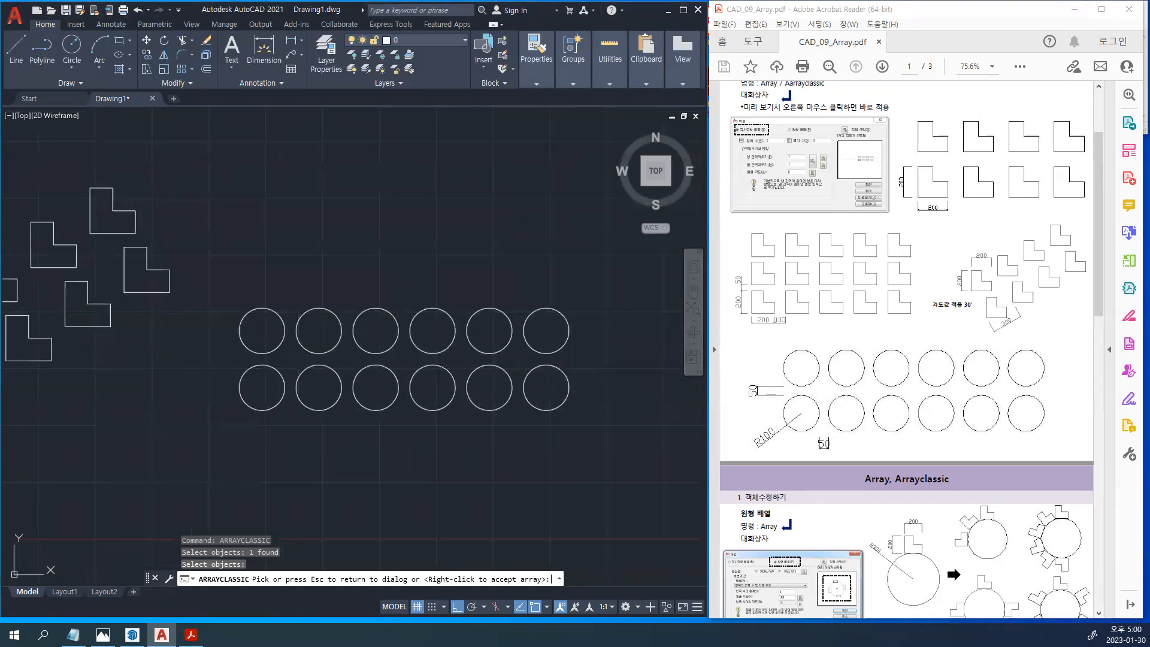
right_click(428, 376)
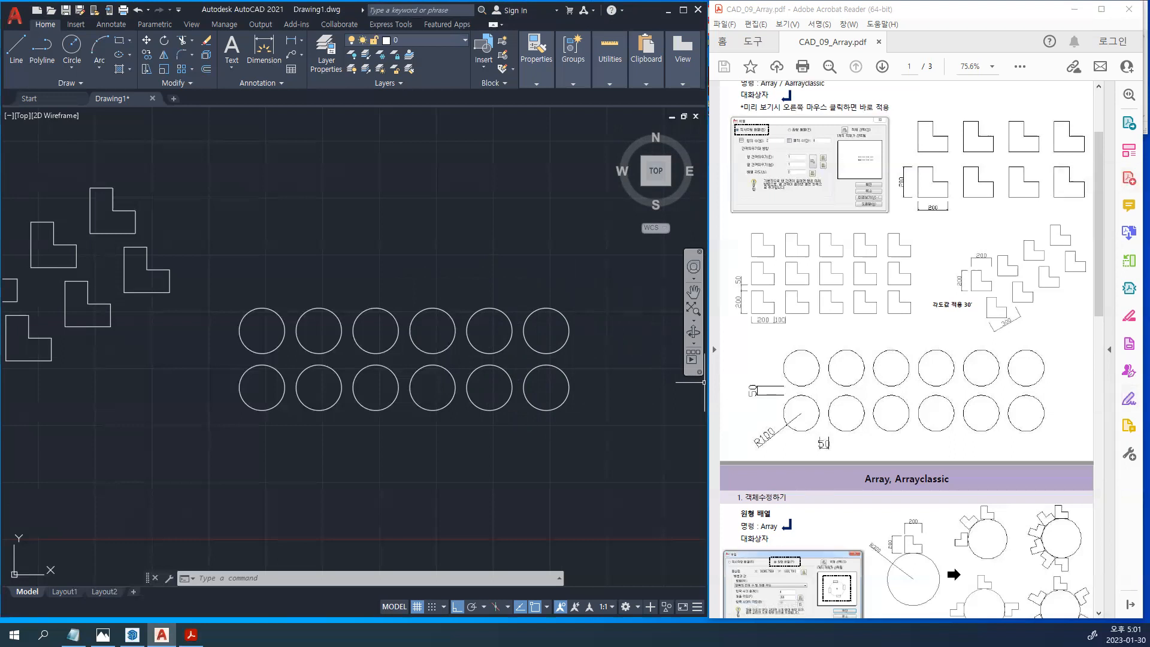
In Acrobat Reader, examine the dimensions of the polar array exercise's L-shape and circle on page 2 of CAD_09_Array.pdf
scroll(955, 386, down, 6)
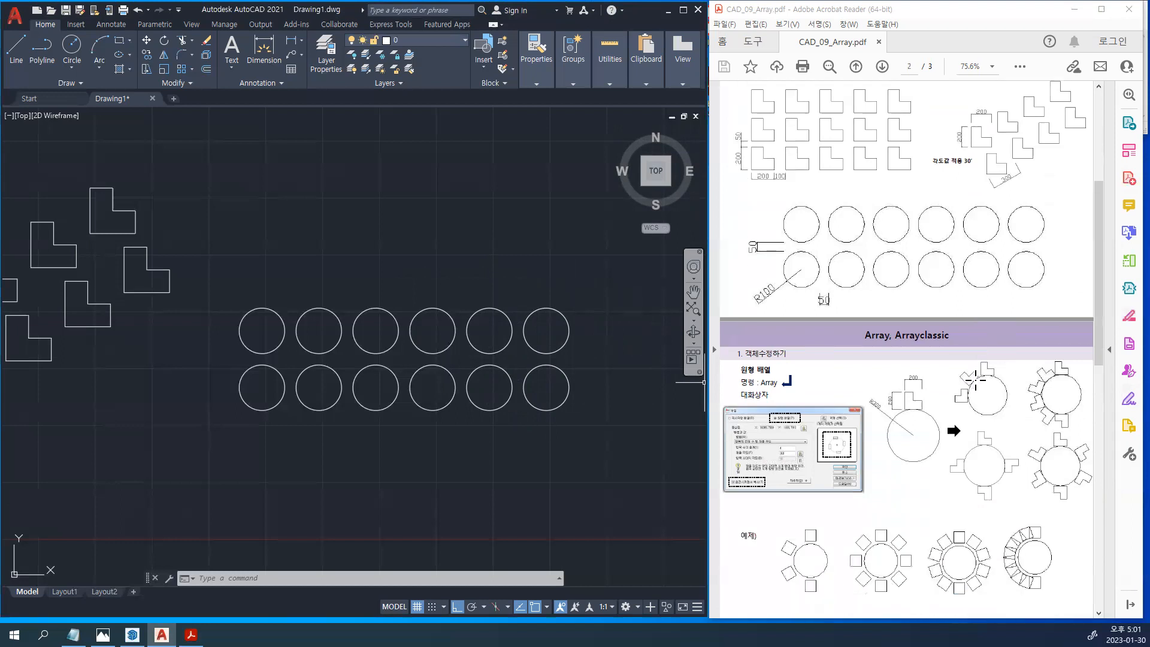
scroll(975, 378, down, 6)
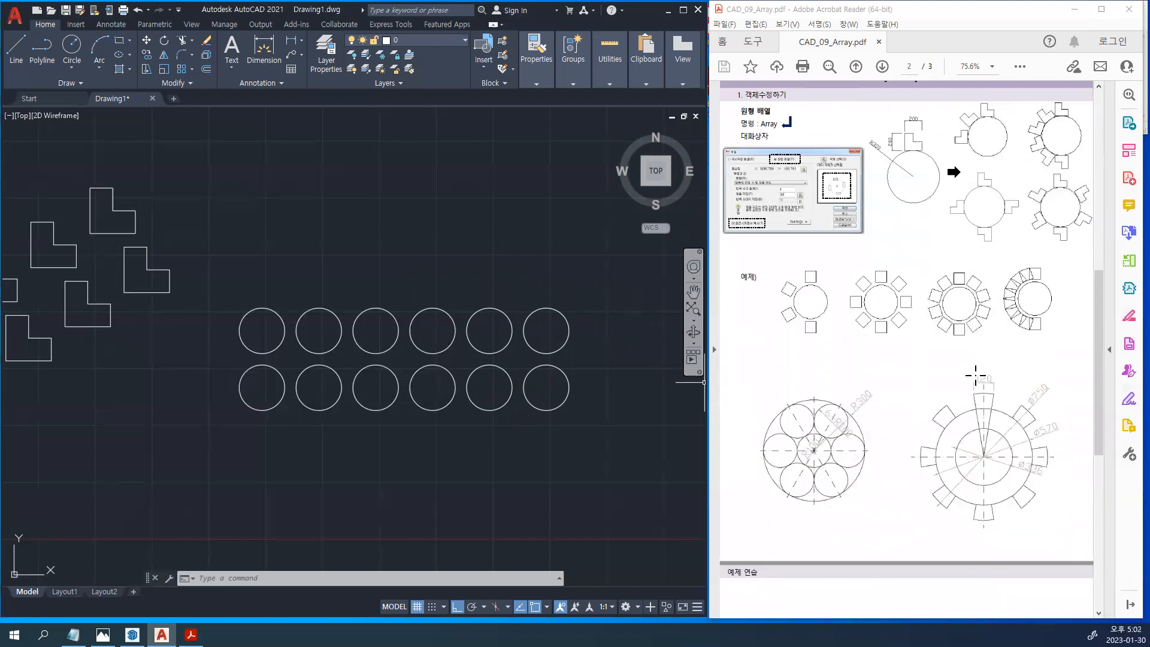
click(975, 141)
click(970, 231)
ctrl+scroll(914, 137, up, 5)
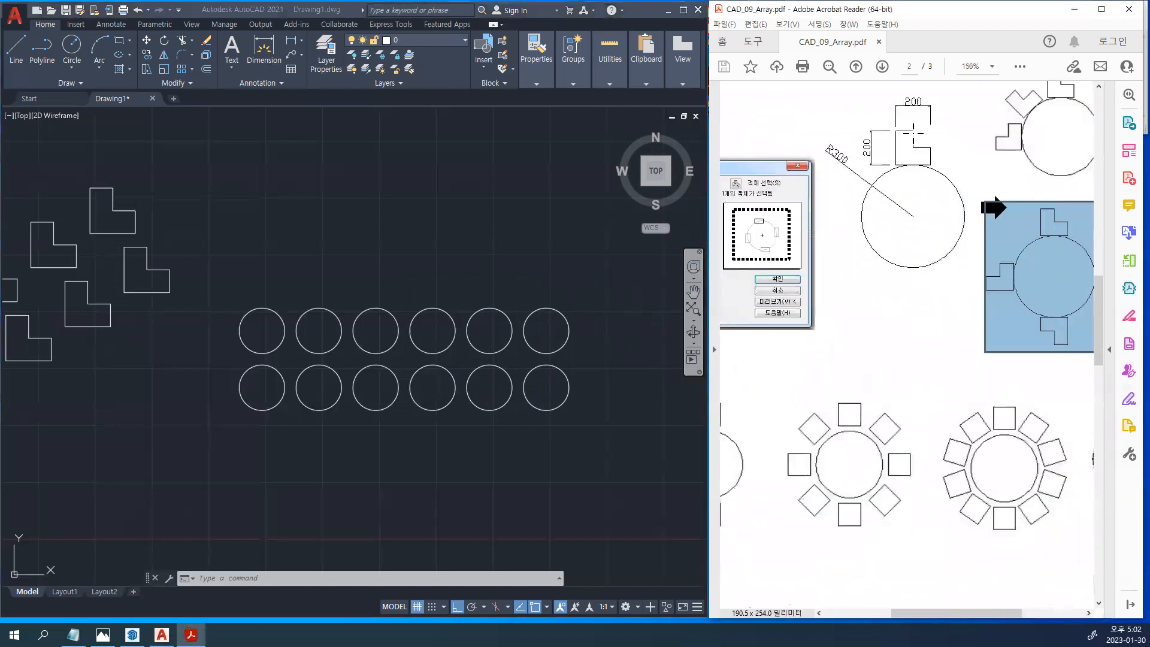
ctrl+scroll(866, 282, down, 1)
click(943, 180)
click(782, 109)
scroll(851, 153, up, 1)
ctrl+scroll(810, 298, up, 1)
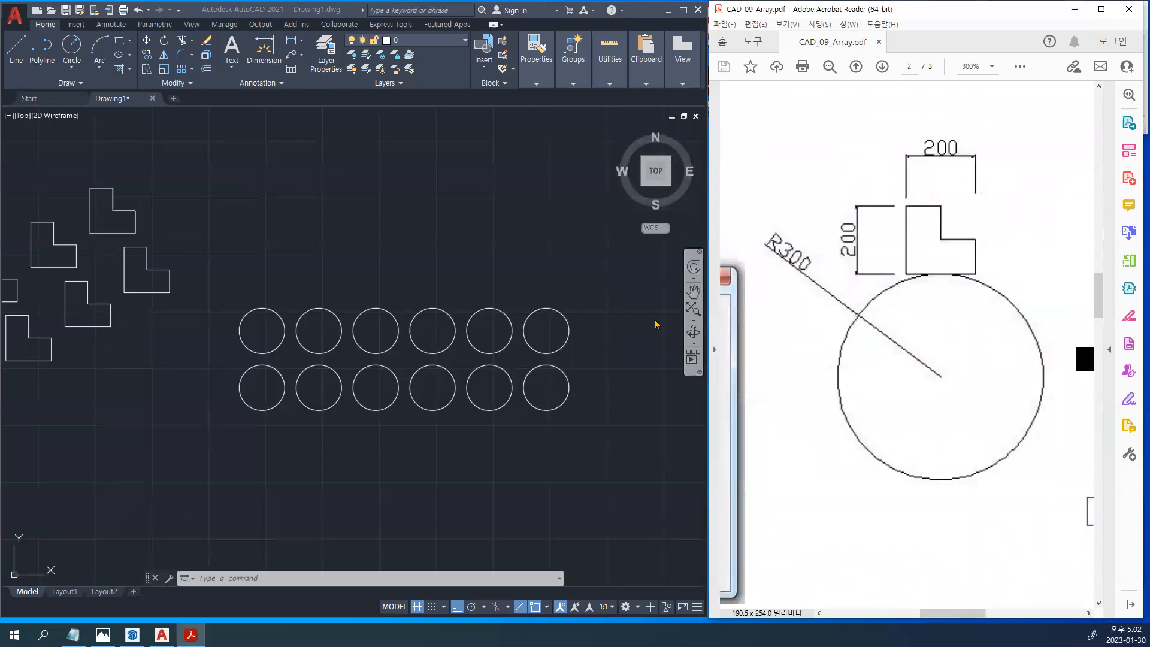
Back in AutoCAD, draw a circle of radius 300 in the empty space to the right of the existing arrays
middle_drag(513, 315, 249, 533)
scroll(344, 303, down, 4)
text(c)
key(Return)
click(491, 262)
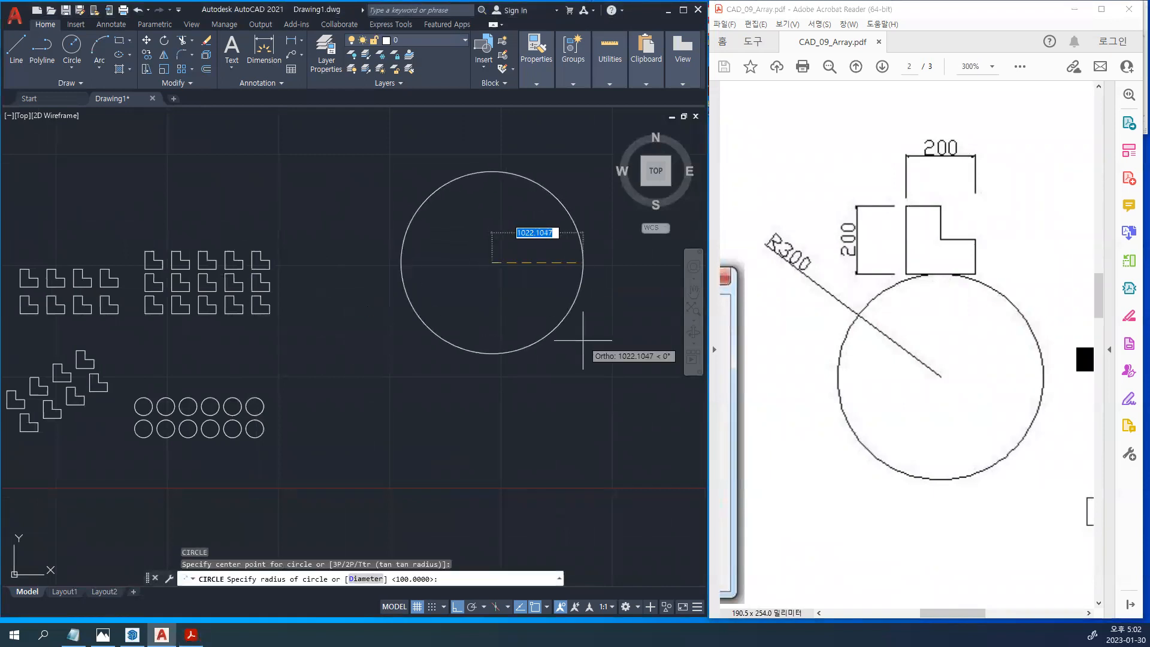
text(300)
key(Return)
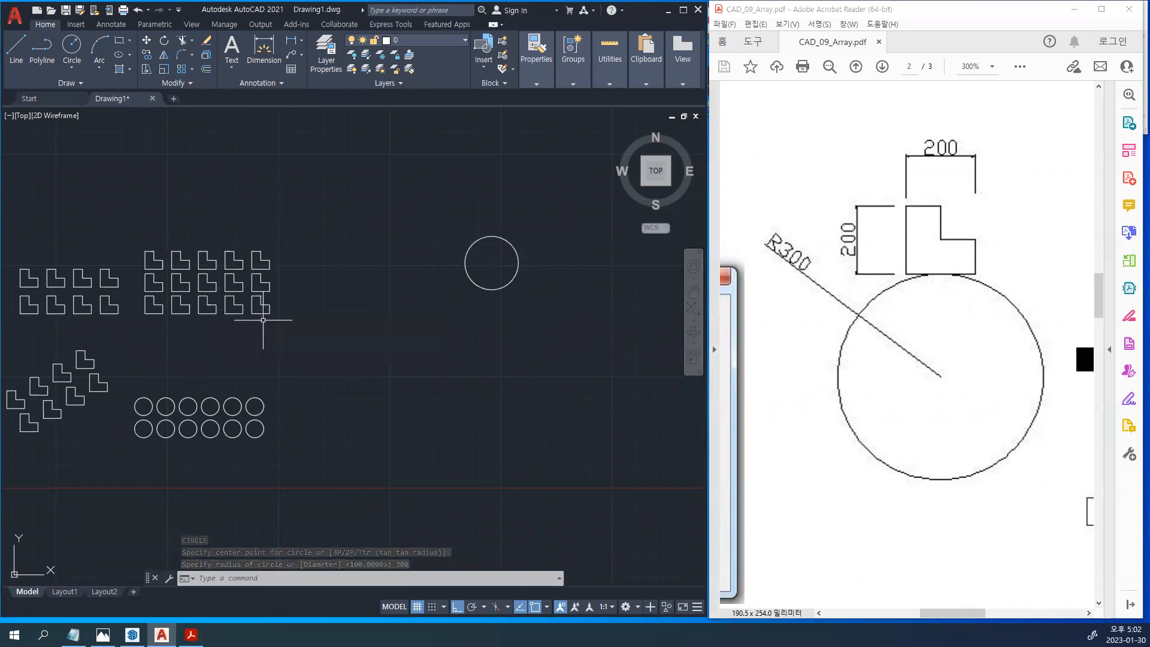
Start copying the lower-right L-shape of the 3-by-5 array, using the midpoint of its bottom edge as base point
text(CP)
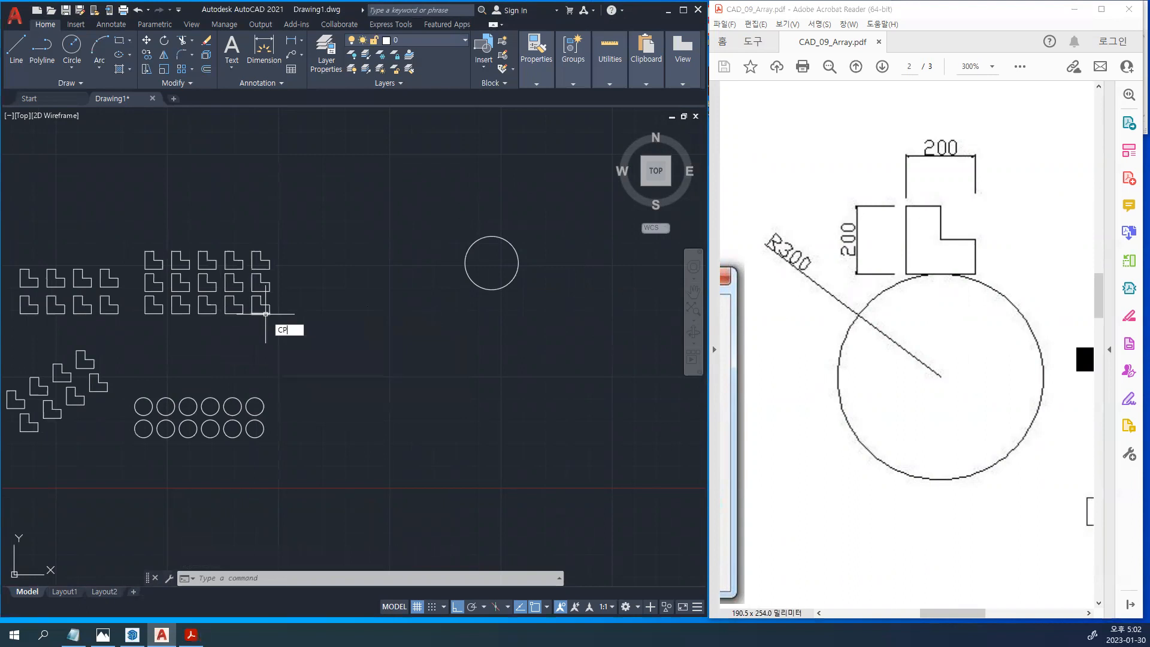
key(Return)
scroll(265, 313, up, 6)
click(277, 337)
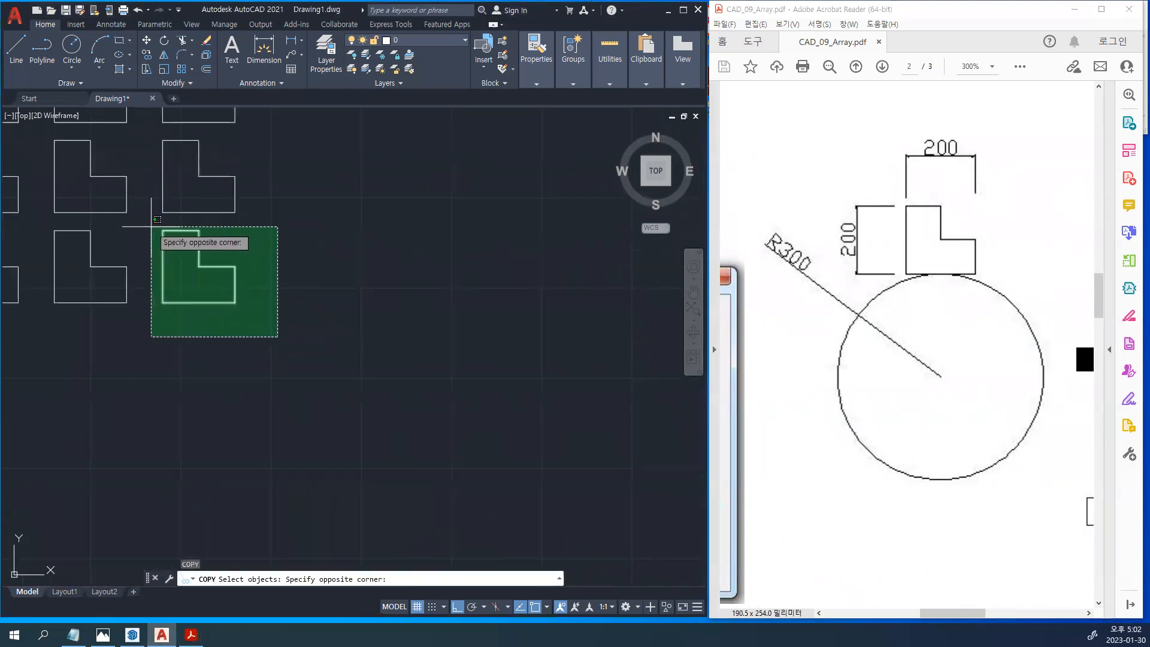
click(157, 219)
key(Return)
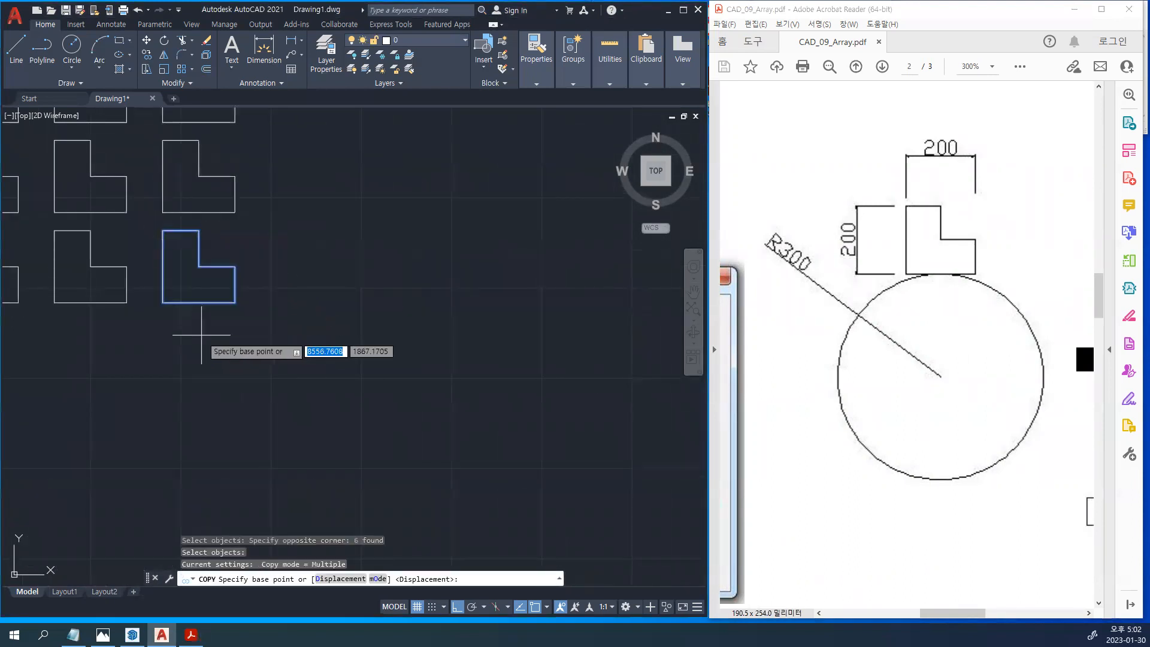
click(199, 302)
With Ortho off, place the L-shape copy on the top quadrant of the radius 300 circle and finish copying
scroll(200, 303, down, 5)
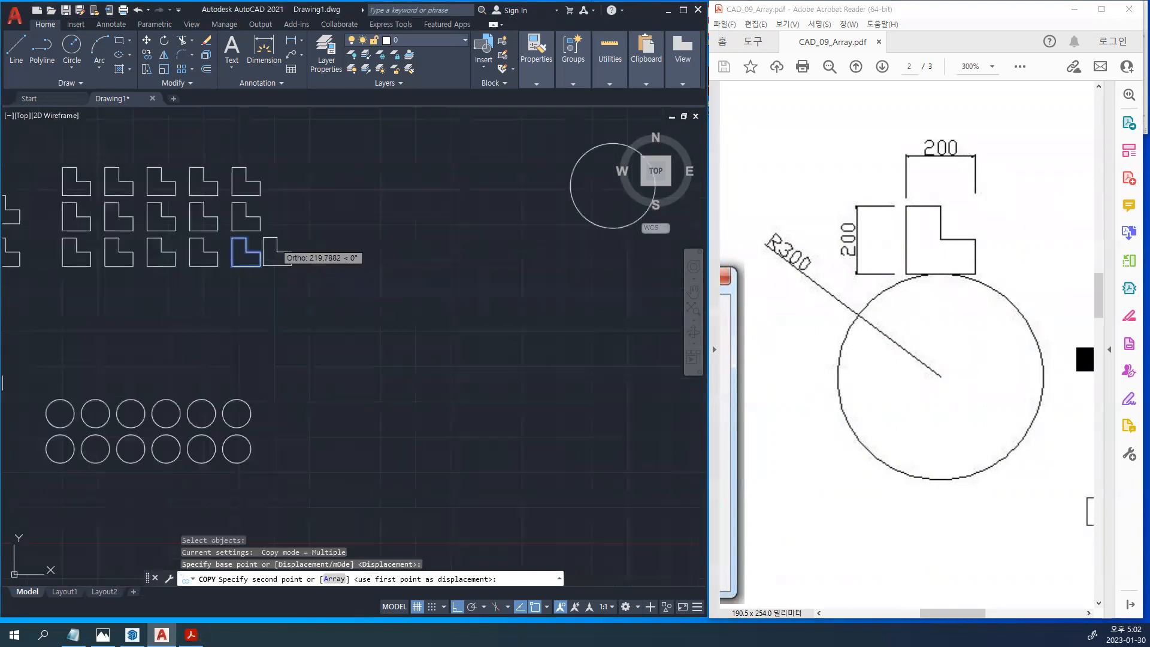
scroll(375, 256, up, 2)
middle_drag(375, 256, 289, 331)
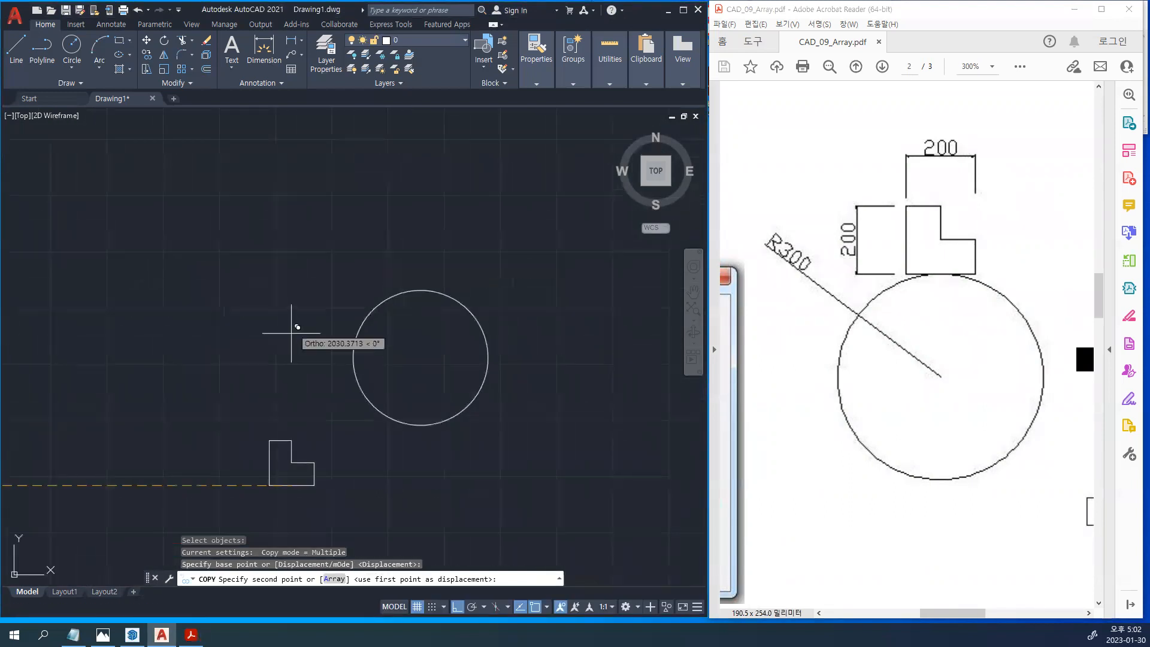
key(F8)
scroll(403, 215, up, 2)
scroll(420, 309, down, 1)
middle_drag(426, 303, 389, 205)
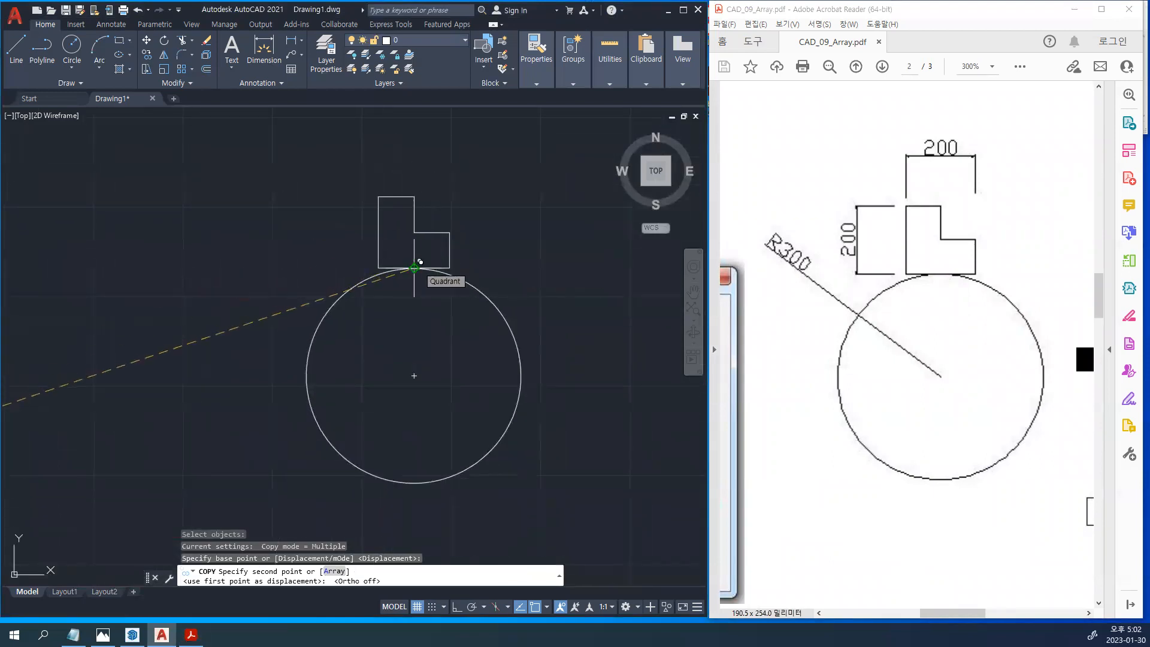
click(420, 262)
key(Return)
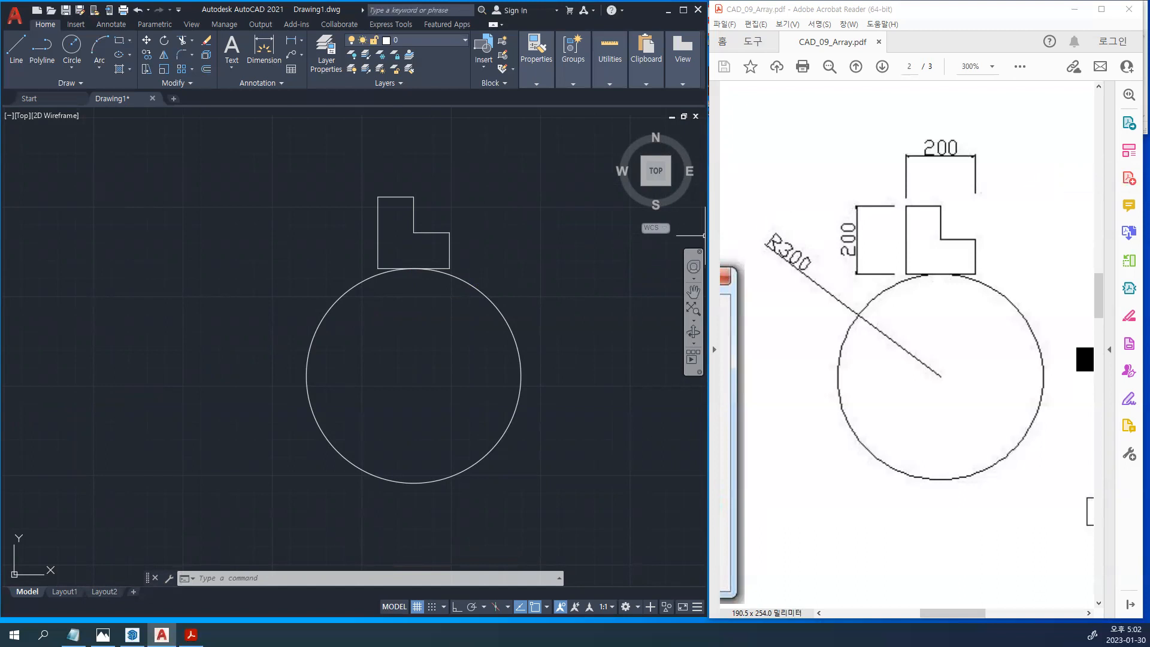
Switch to Acrobat Reader and examine the four polar array results beside the source figure on page 2
click(608, 264)
click(864, 352)
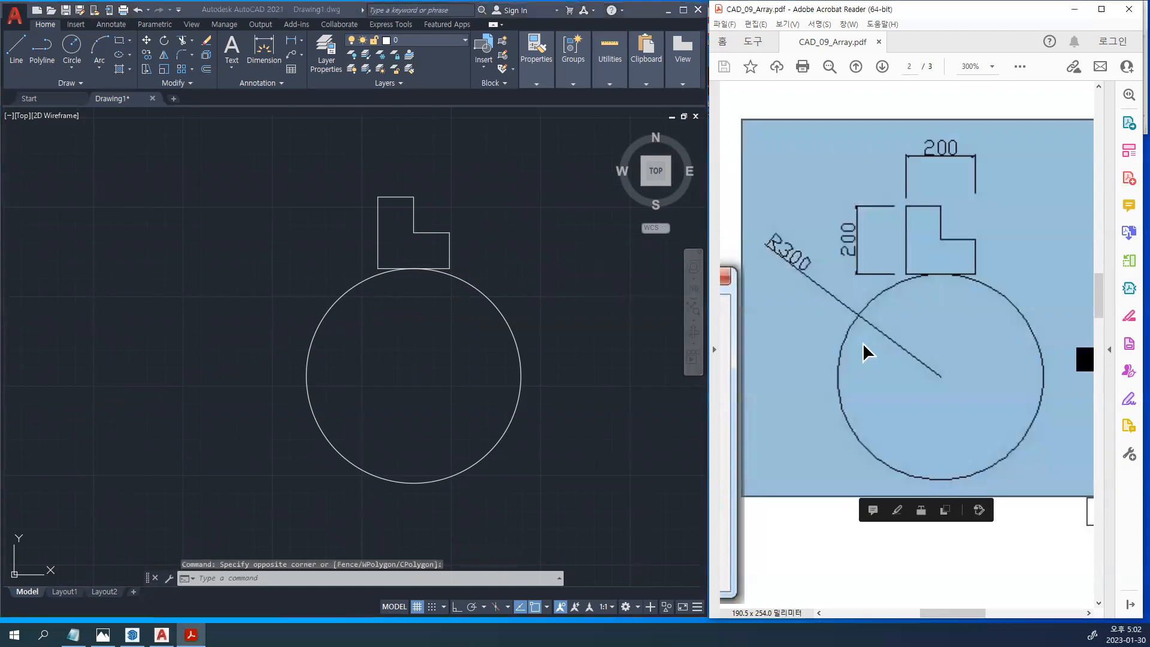
ctrl+scroll(862, 350, down, 3)
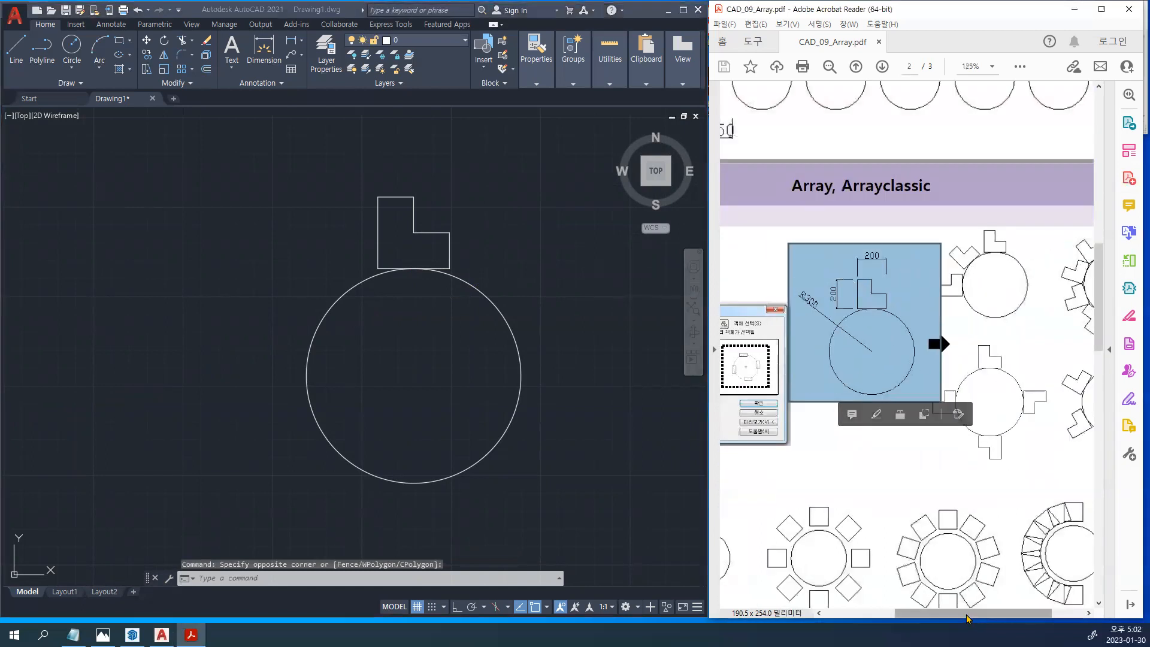
drag(967, 617, 998, 617)
click(1041, 494)
Back in AutoCAD, start the Copy command and select the radius 300 circle together with its L-shape
mouse_move(434, 400)
middle_down()
mouse_move(437, 390)
mouse_move(174, 351)
middle_up()
scroll(138, 335, down, 4)
text(cp)
key(Return)
click(185, 386)
click(9, 204)
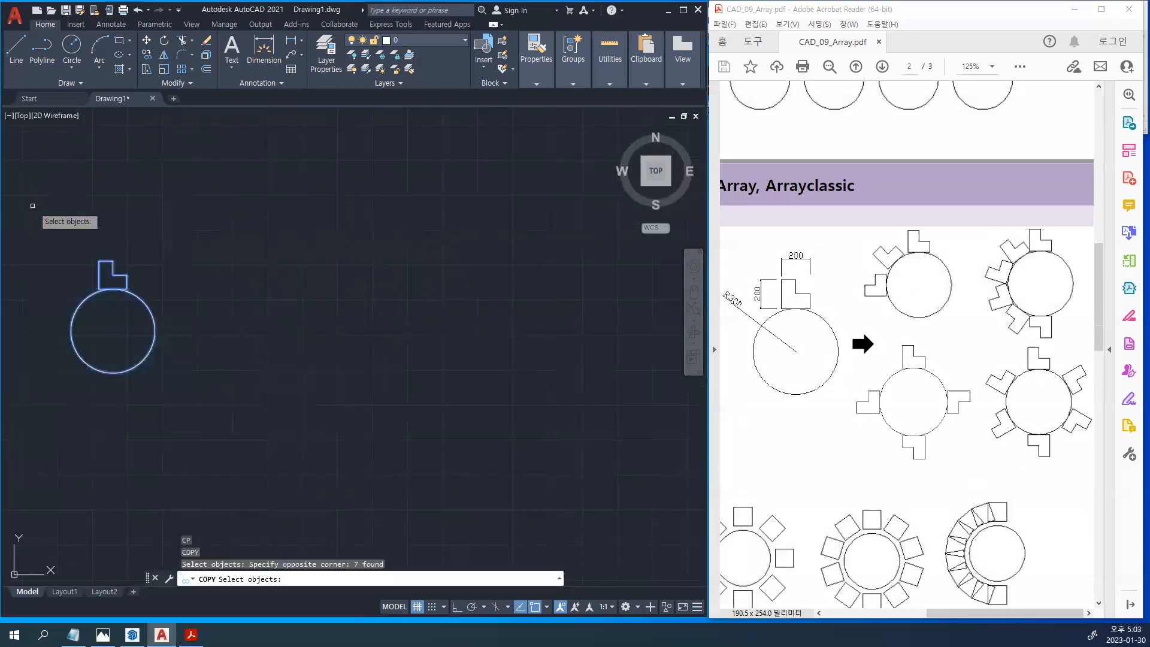
key(Return)
With Ortho on, place three copies of the circle and L-shape in a horizontal row to the right of the original
key(F8)
click(120, 223)
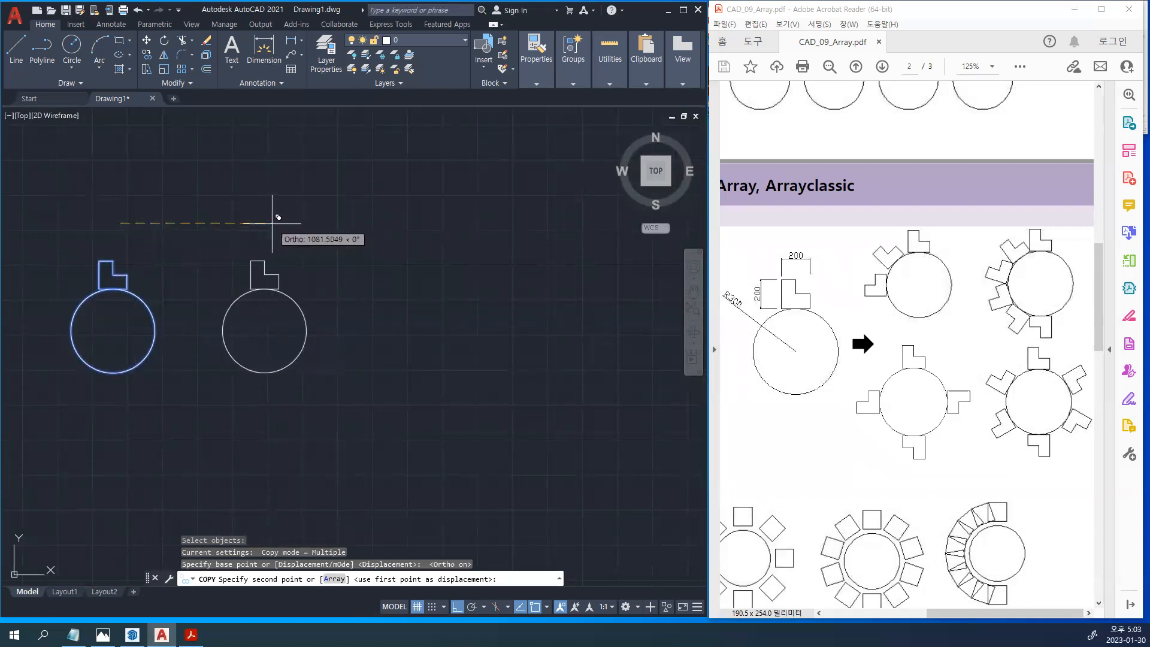
click(272, 222)
click(418, 225)
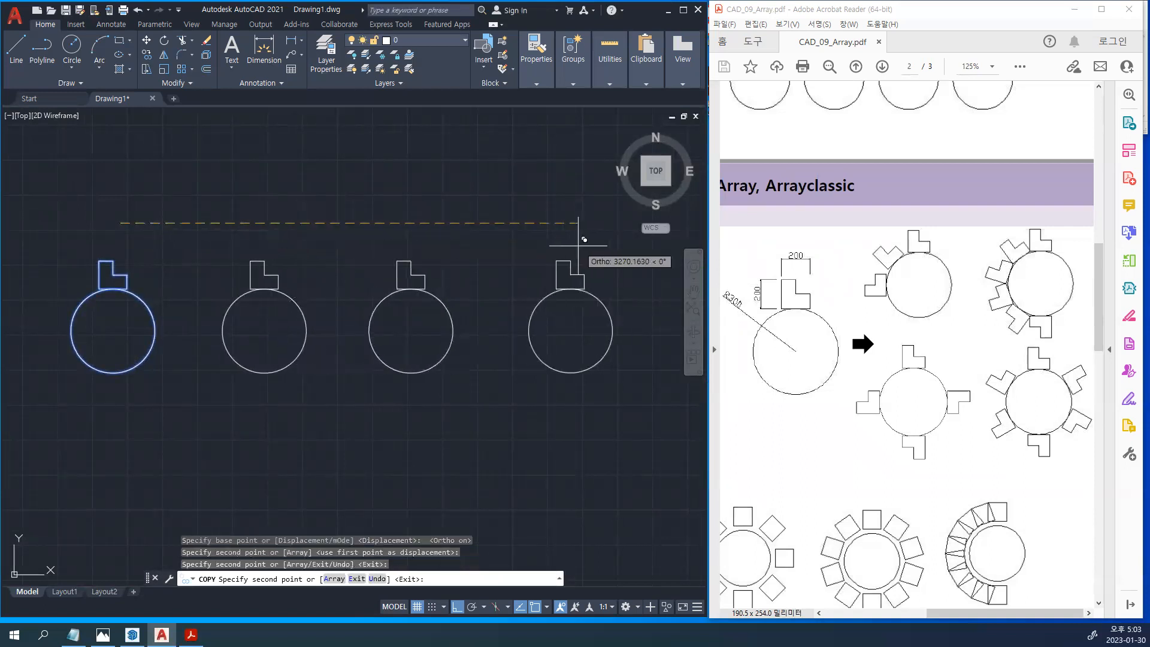
click(578, 239)
key(Return)
middle_drag(399, 341, 420, 333)
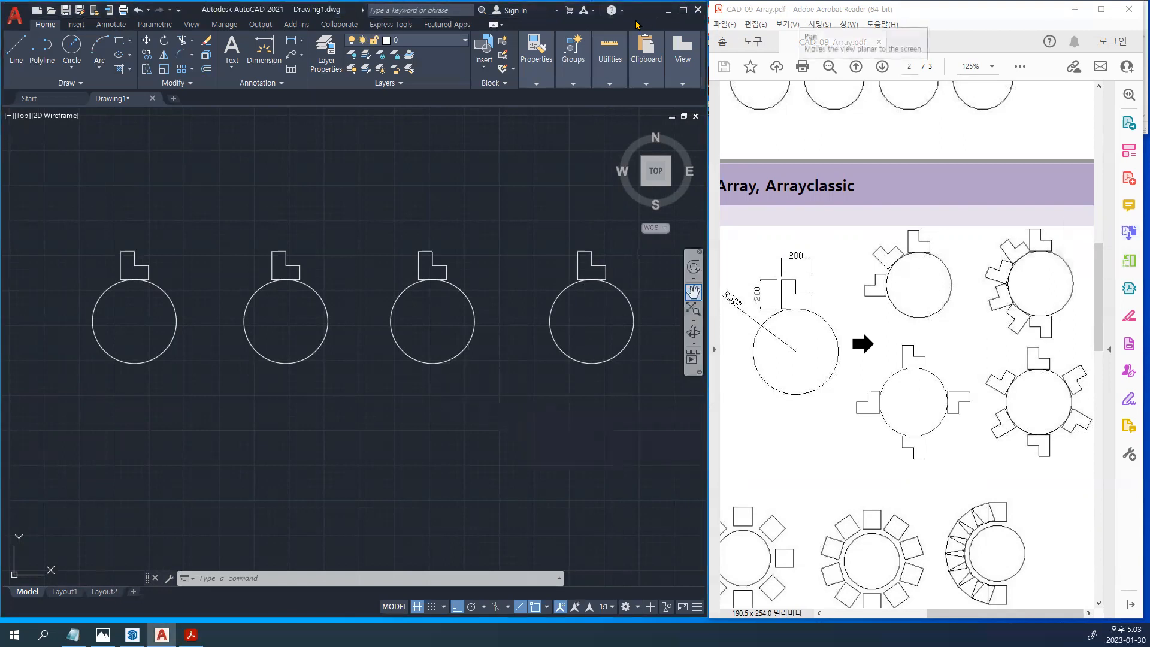
click(667, 11)
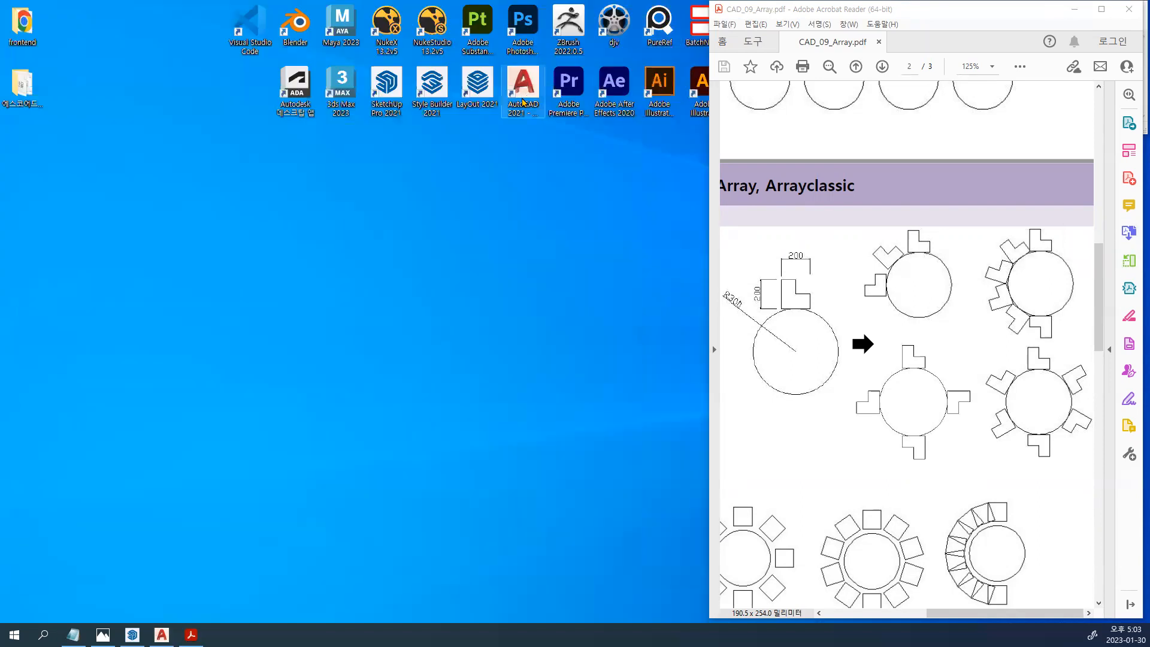
click(162, 634)
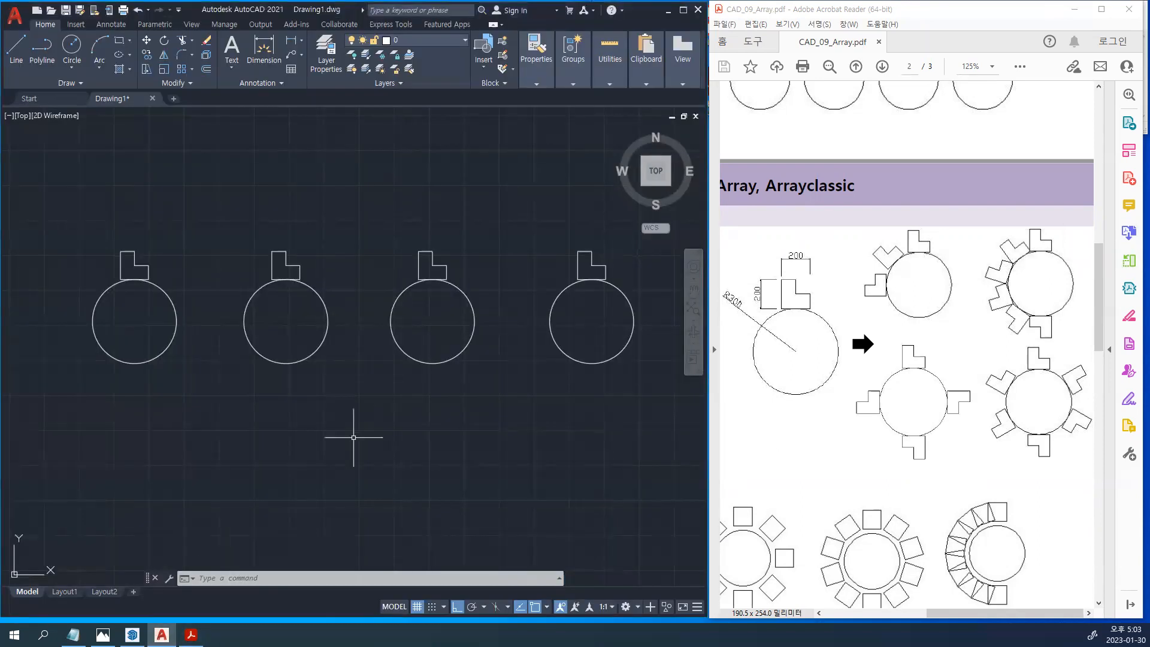
click(590, 503)
click(577, 461)
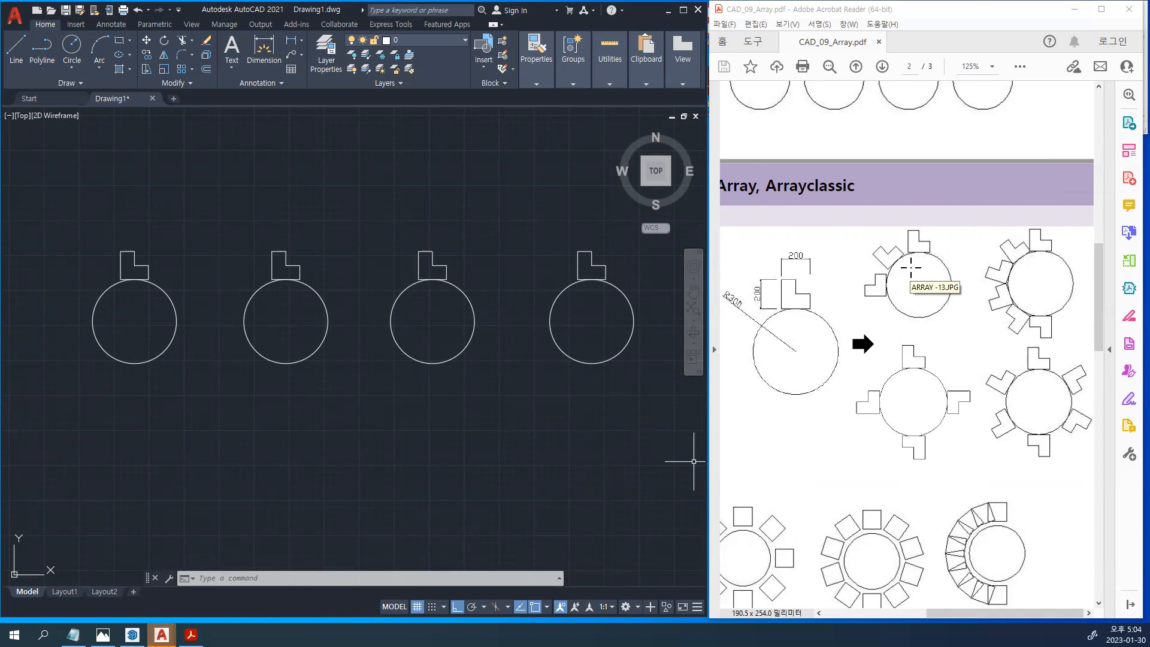
click(390, 395)
click(384, 402)
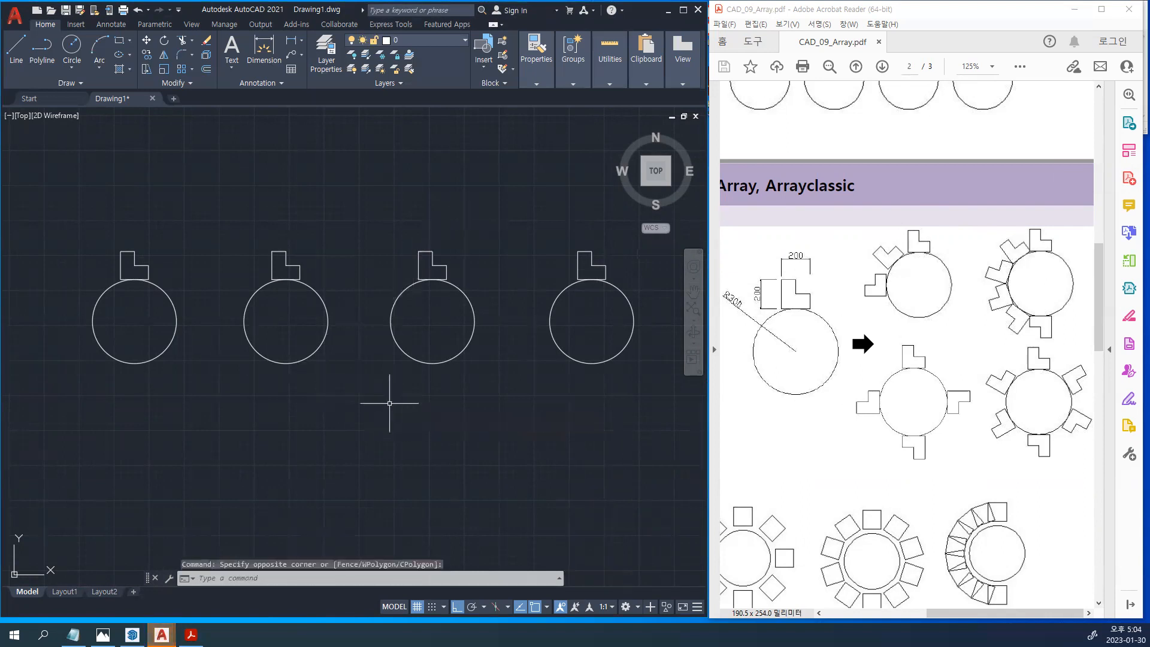
Start a classic array (ARRAYCLASSIC) and set its type to Polar Array, keeping the circles unobstructed by the dialog
text(ARR)
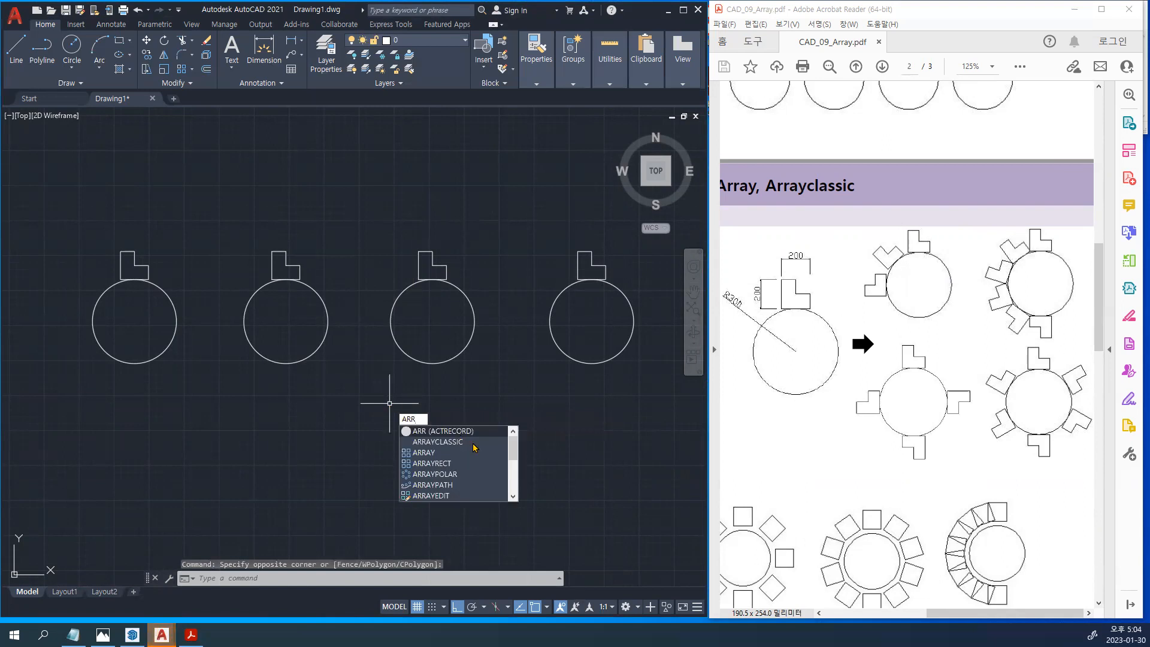
key(Down)
key(Return)
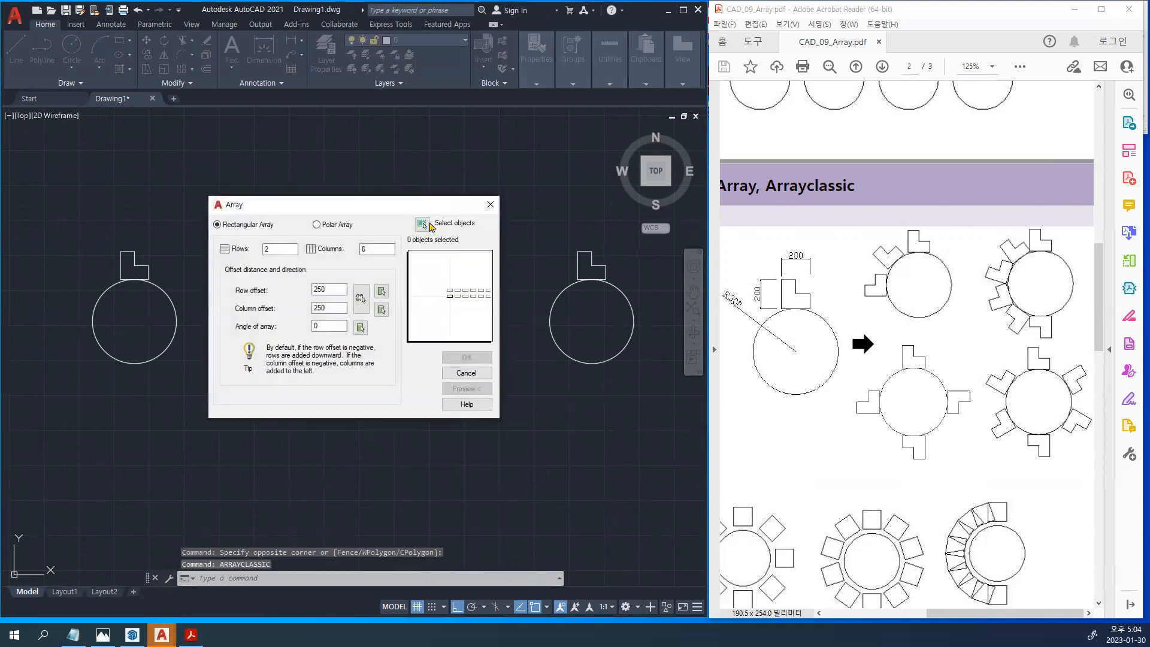
drag(430, 204, 474, 26)
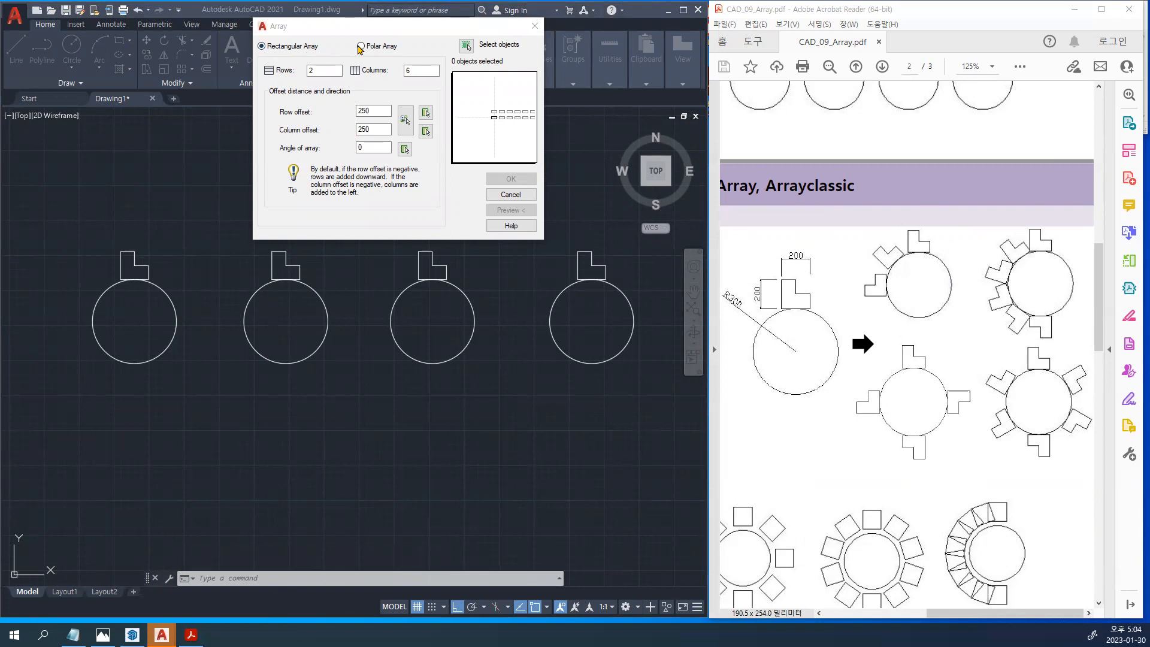
click(361, 46)
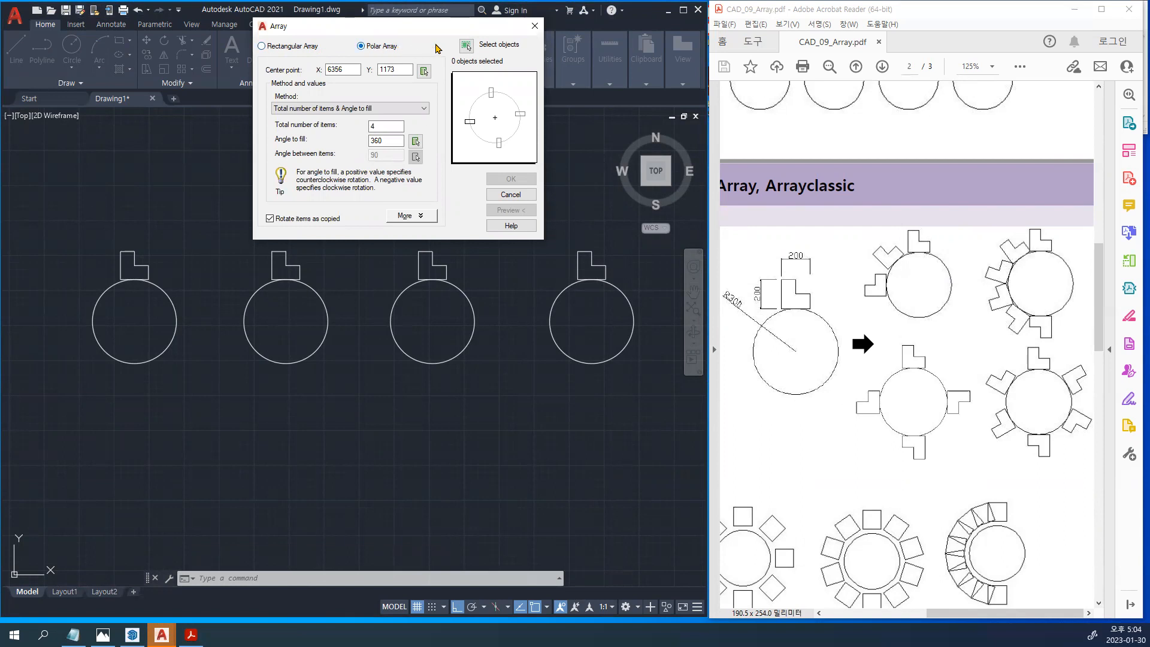
Select all lines of the L-shape on the leftmost circle as the polar array's source objects
click(465, 47)
scroll(116, 252, up, 5)
middle_drag(125, 257, 280, 214)
scroll(279, 214, up, 1)
click(239, 153)
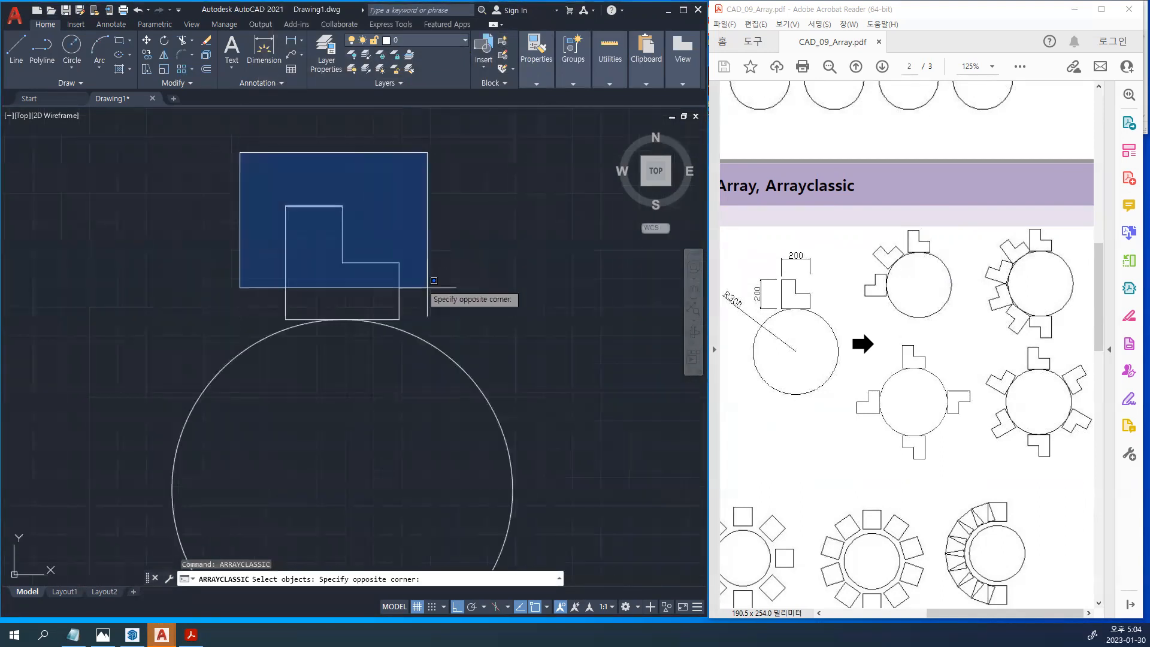
scroll(446, 306, down, 1)
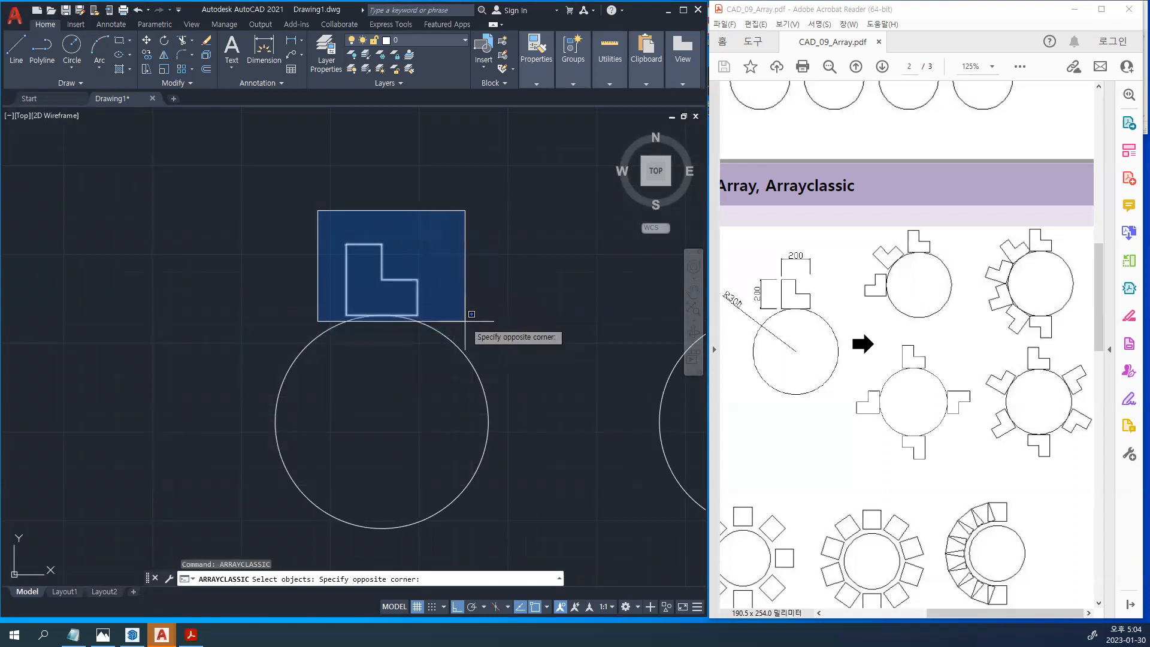
click(494, 355)
key(Return)
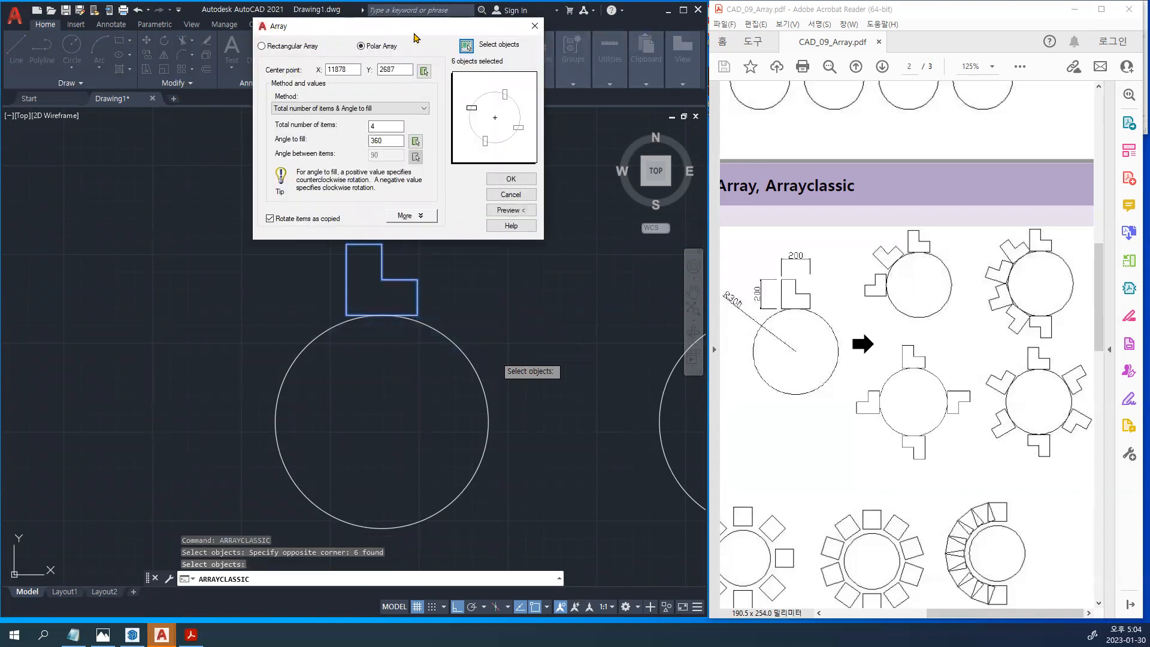
Centre the polar array on the leftmost circle's centre and, following the PDF figure, set the total number of items to 3
click(424, 72)
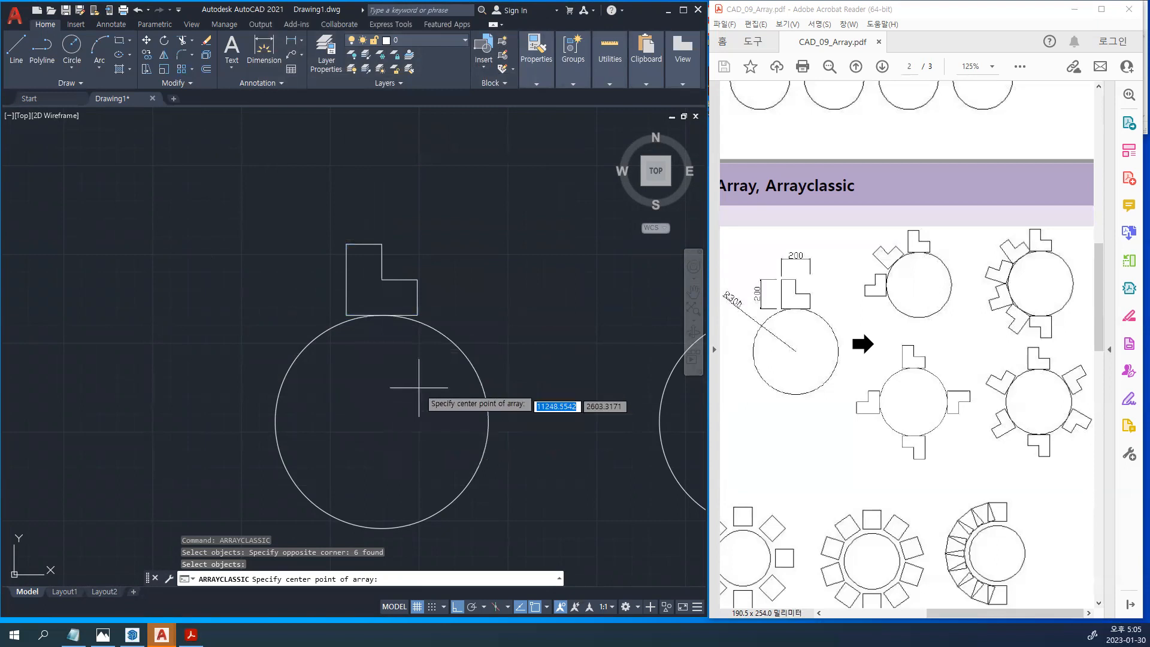
click(381, 421)
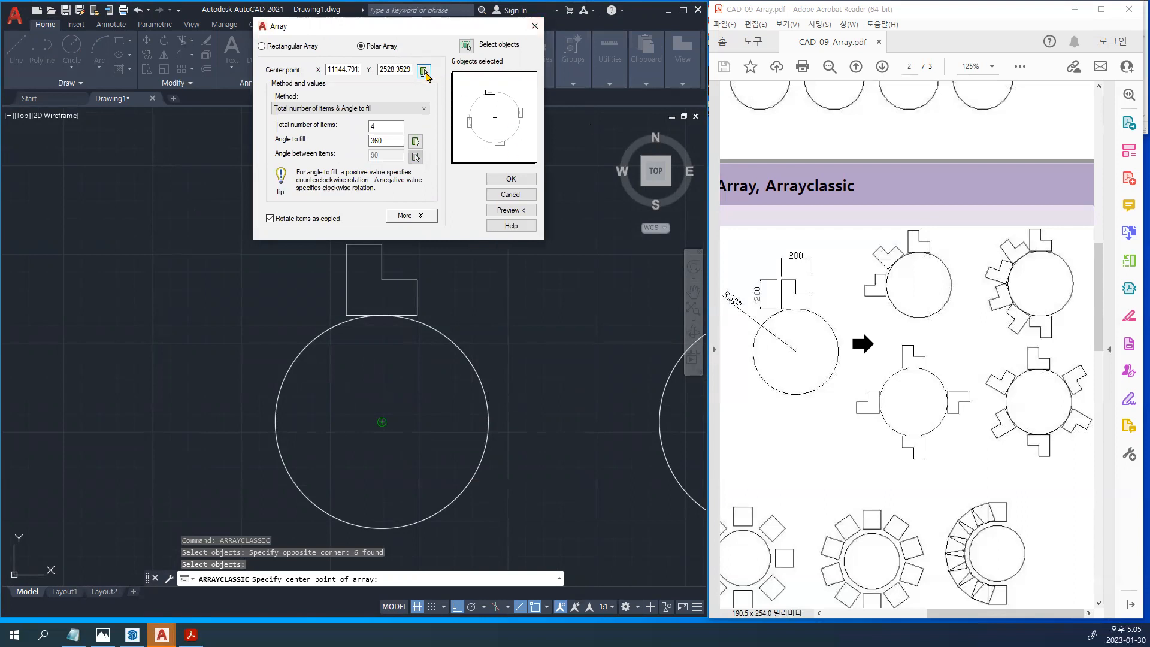
double_click(386, 126)
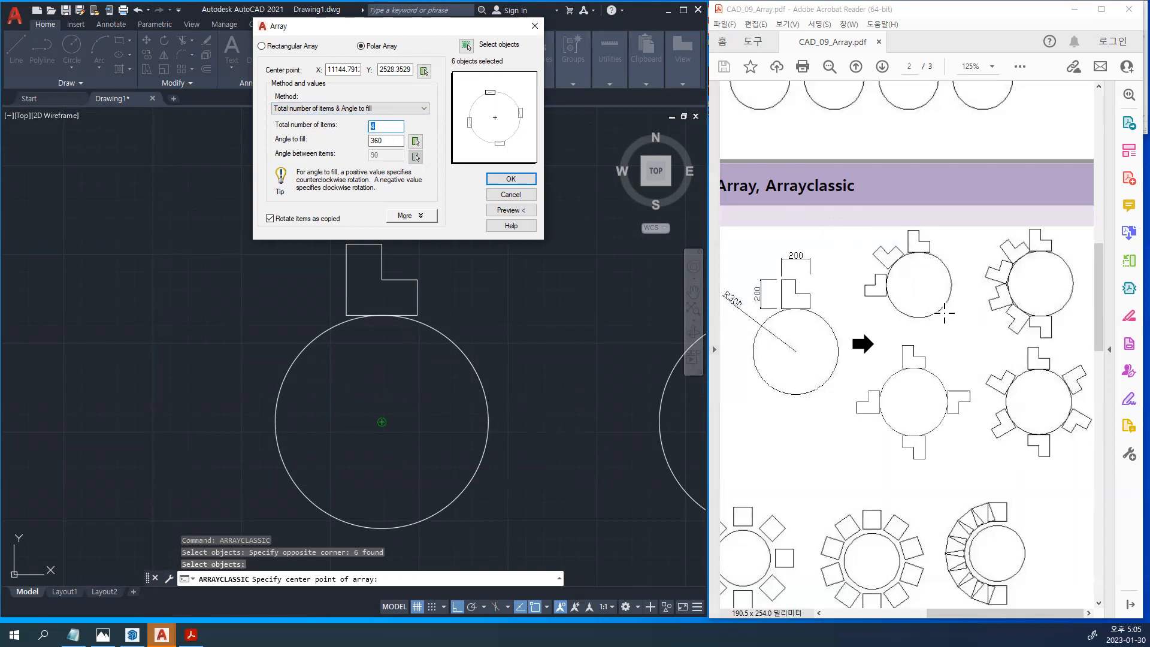
click(976, 278)
ctrl+scroll(872, 236, up, 3)
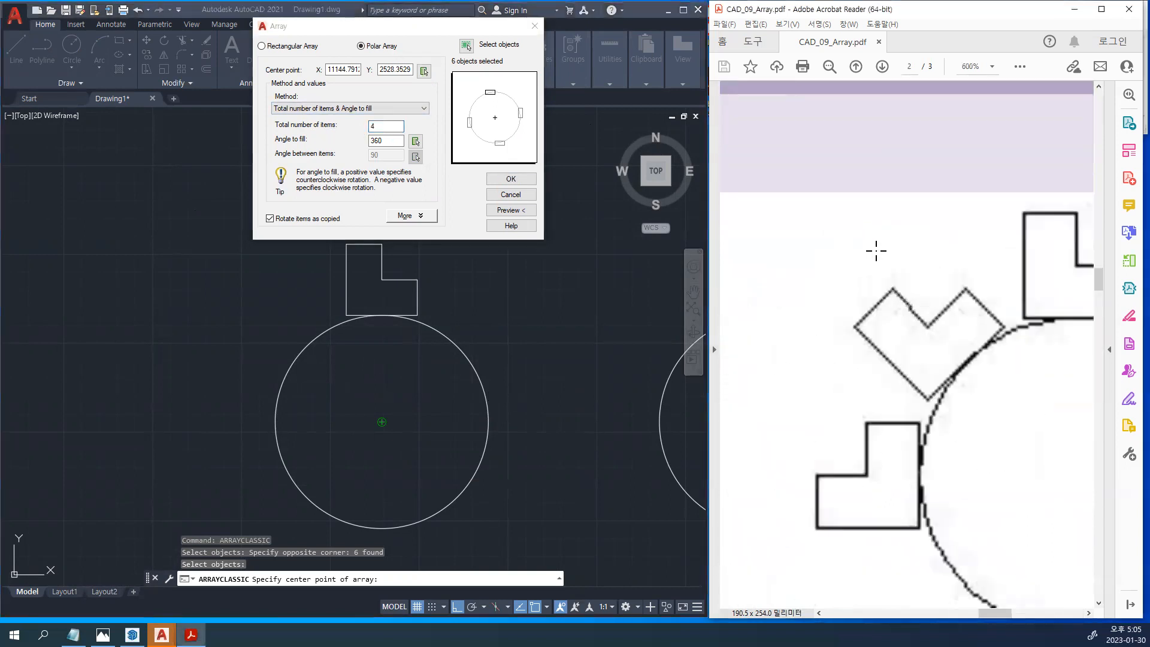
ctrl+scroll(769, 246, down, 1)
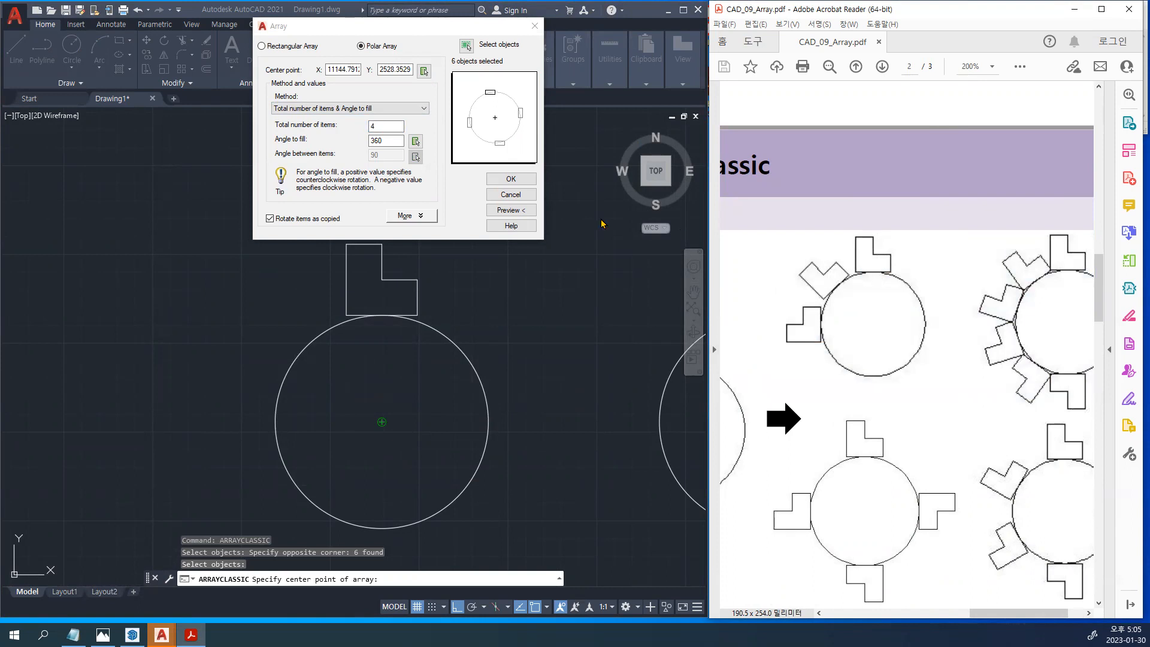
click(385, 127)
text(3)
key(Tab)
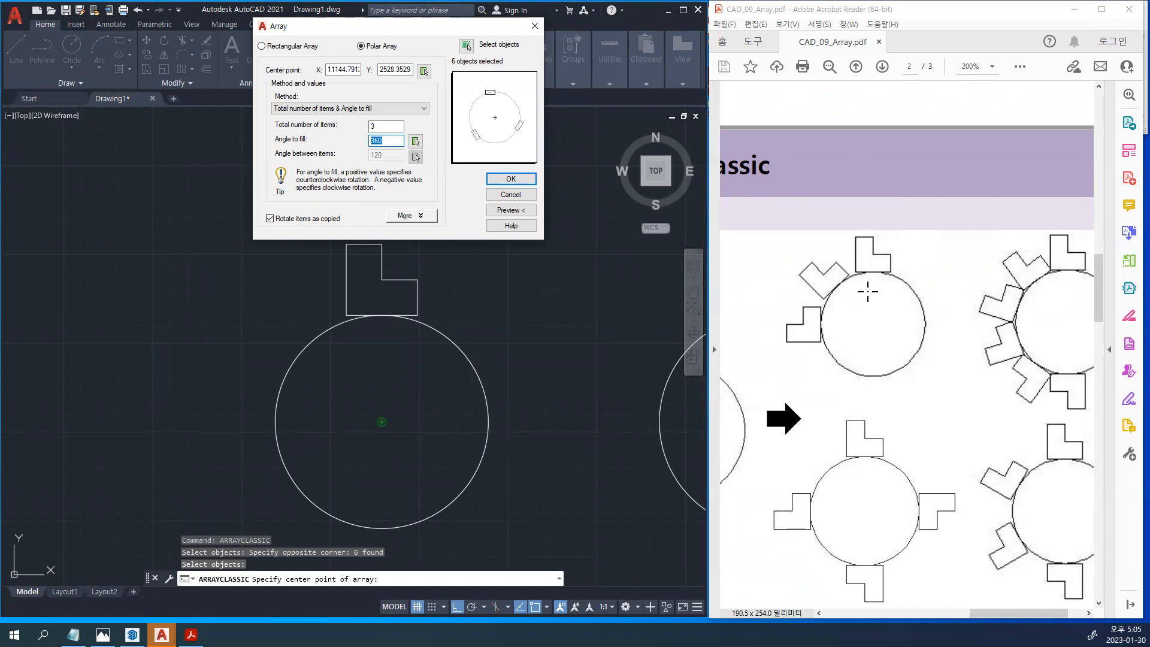
Mark the quarter-circle span in the PDF figure, set the array's angle to fill to 90, preview it and accept the array
drag(816, 324, 872, 270)
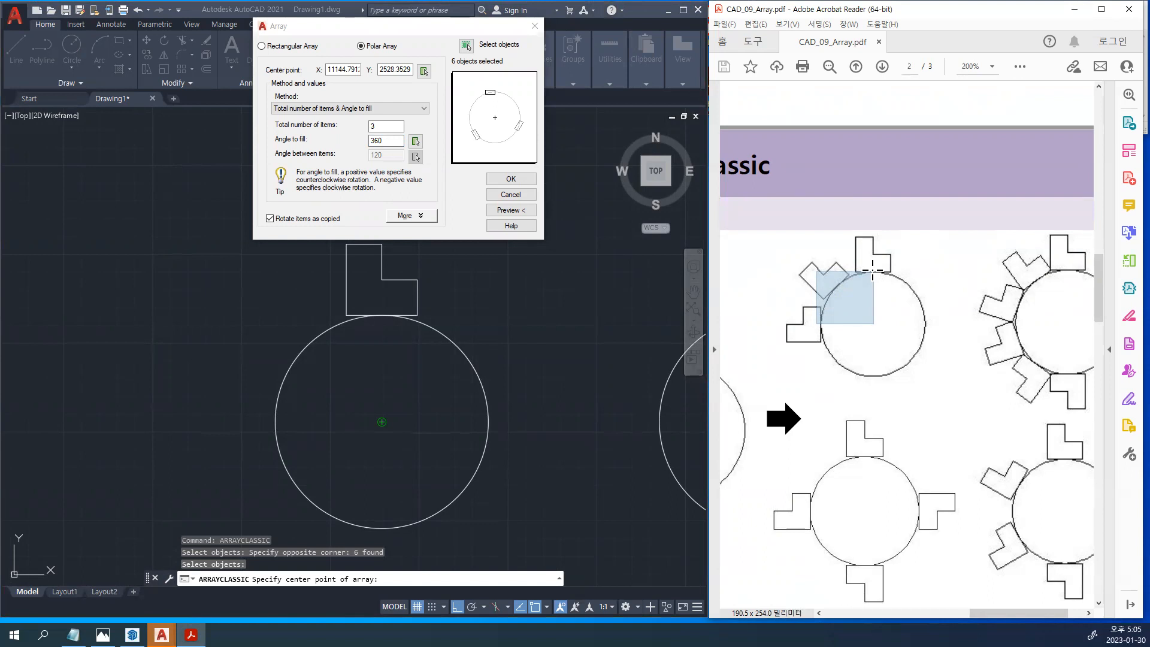
drag(872, 270, 874, 272)
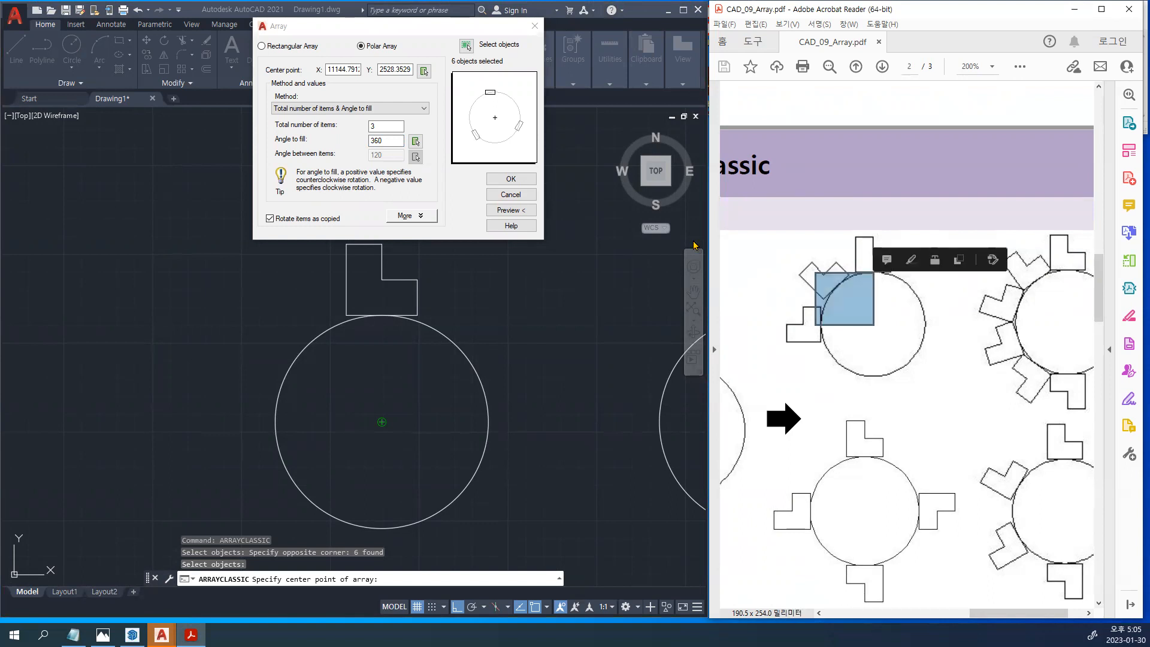
click(370, 141)
key(BackSpace)
key(BackSpace)
key(BackSpace)
text(90)
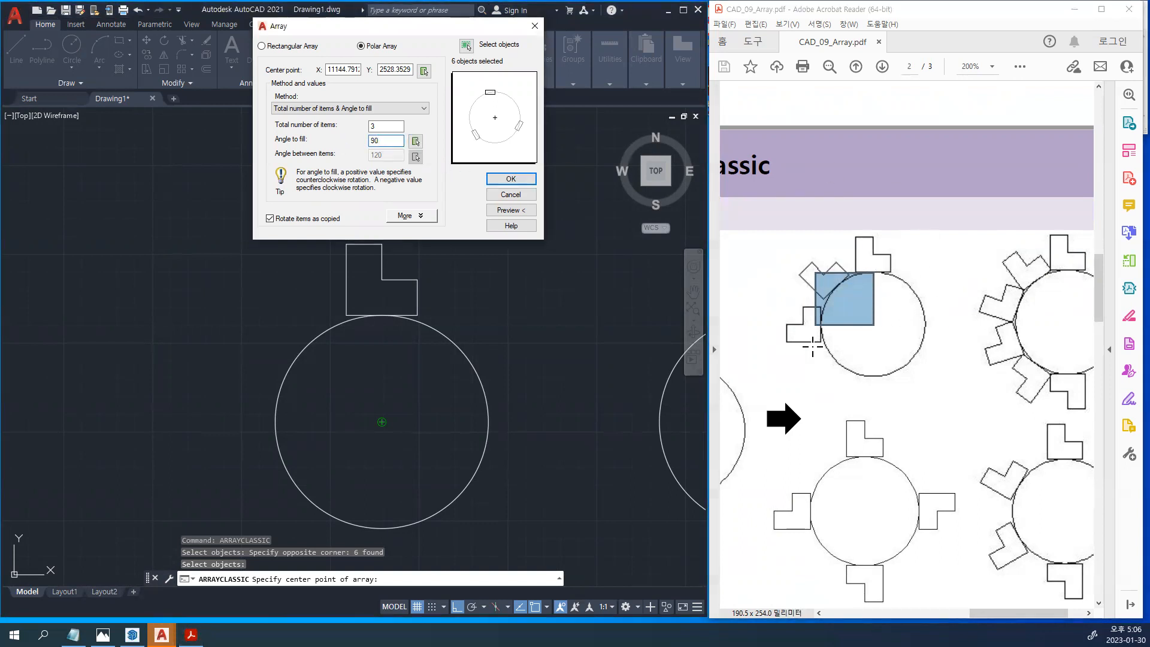
double_click(376, 141)
click(503, 210)
scroll(398, 353, down, 1)
middle_drag(393, 341, 318, 294)
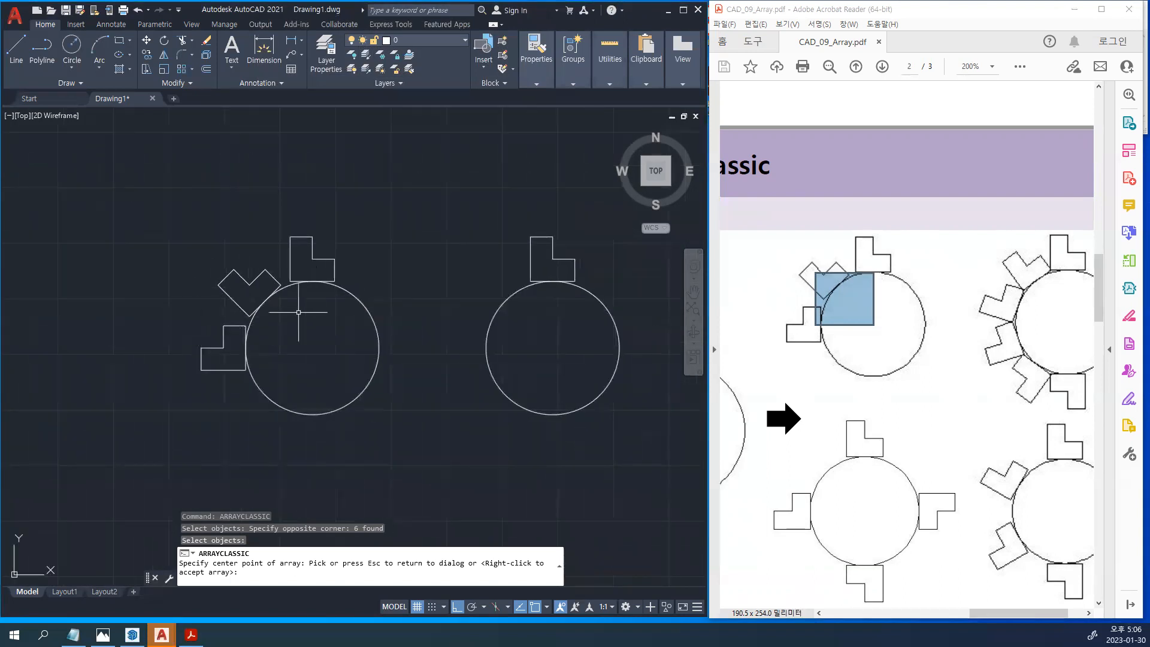
right_click(298, 312)
Draw two connected lines from the first circle's left quadrant through its centre to the top quadrant, and select both
text(l)
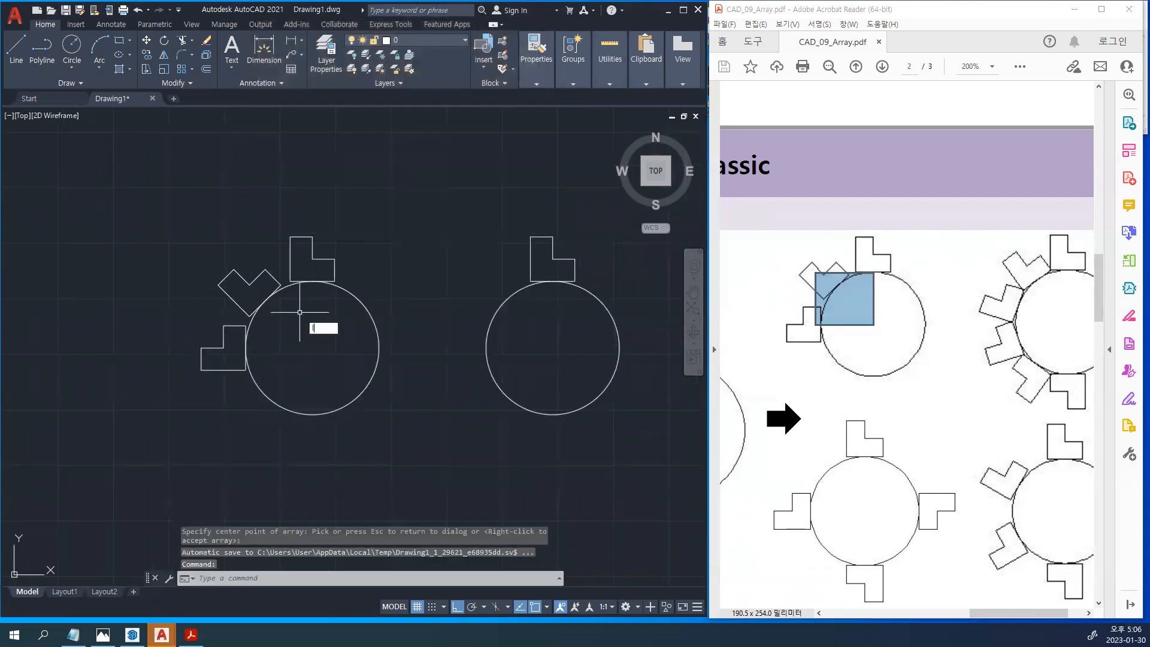
key(Return)
click(246, 348)
click(312, 348)
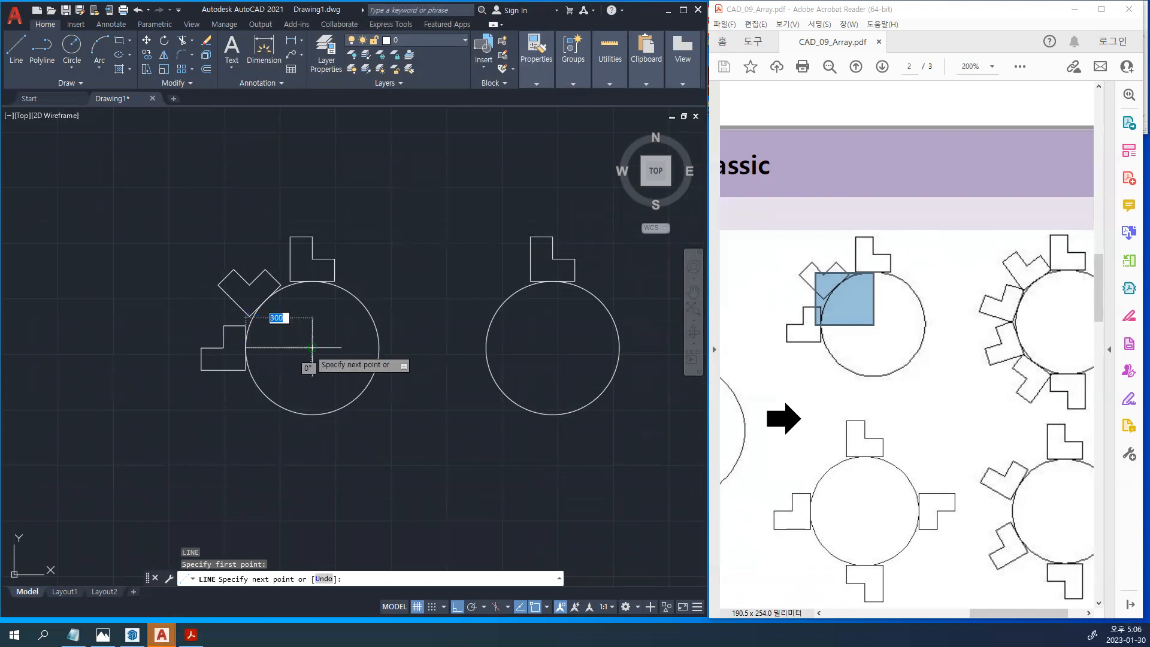
click(312, 282)
key(Return)
click(317, 311)
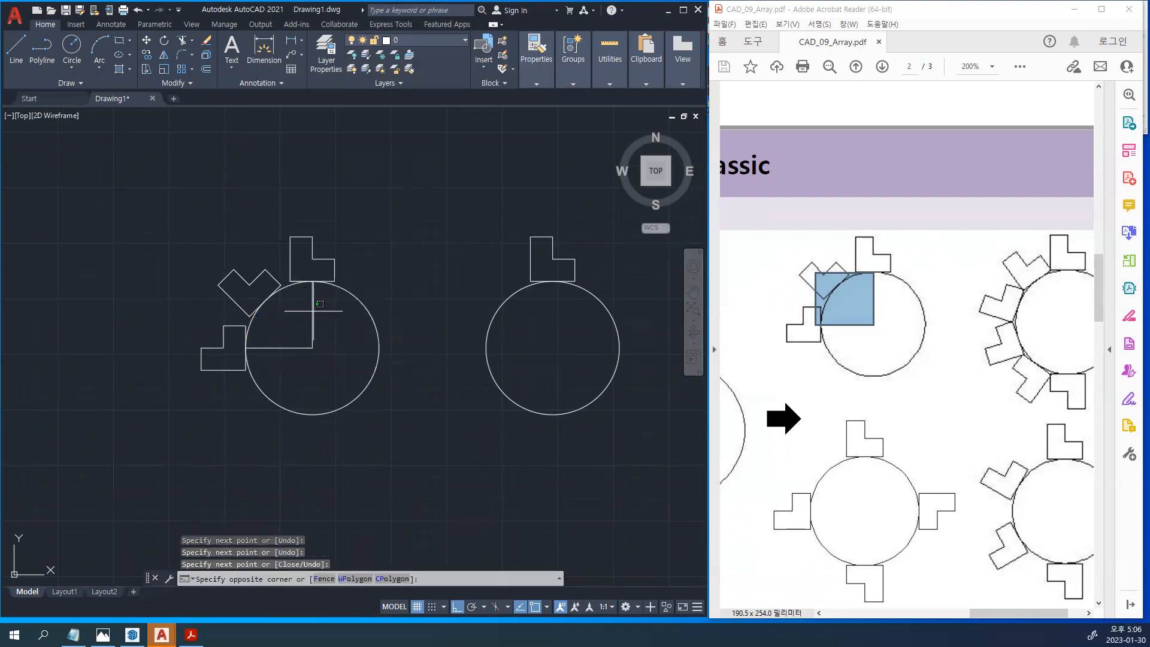
click(283, 351)
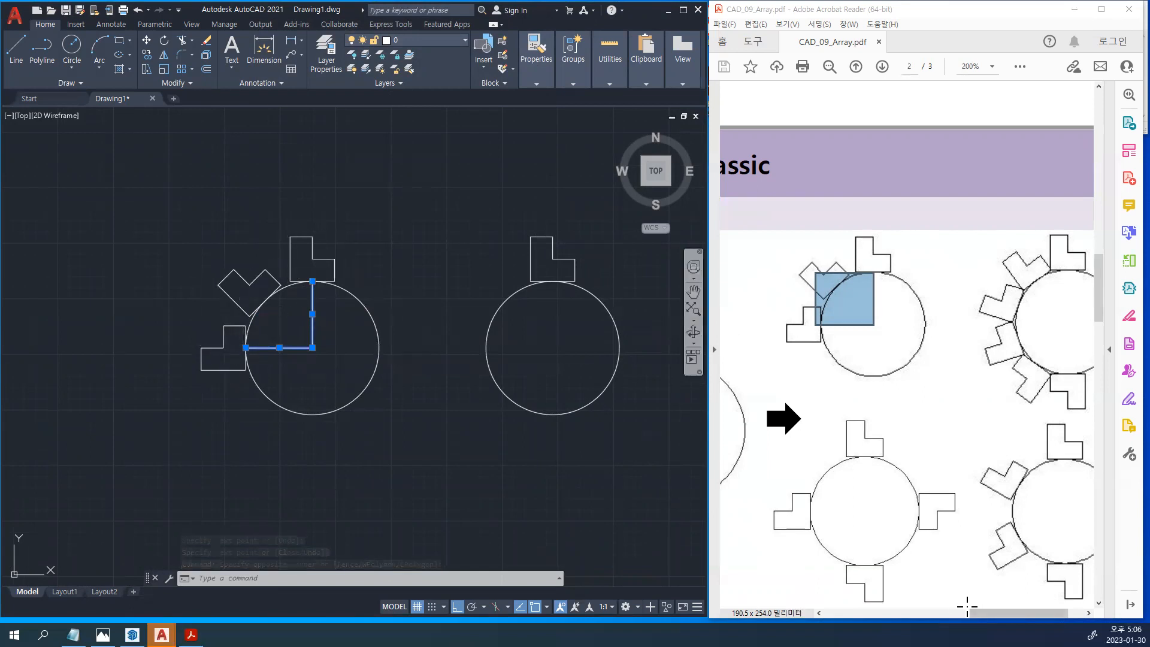
Check the PDF's half-circle array figure, start ARRAYCLASSIC again and select the L-shape on the second circle as source objects
scroll(1018, 420, right, 2)
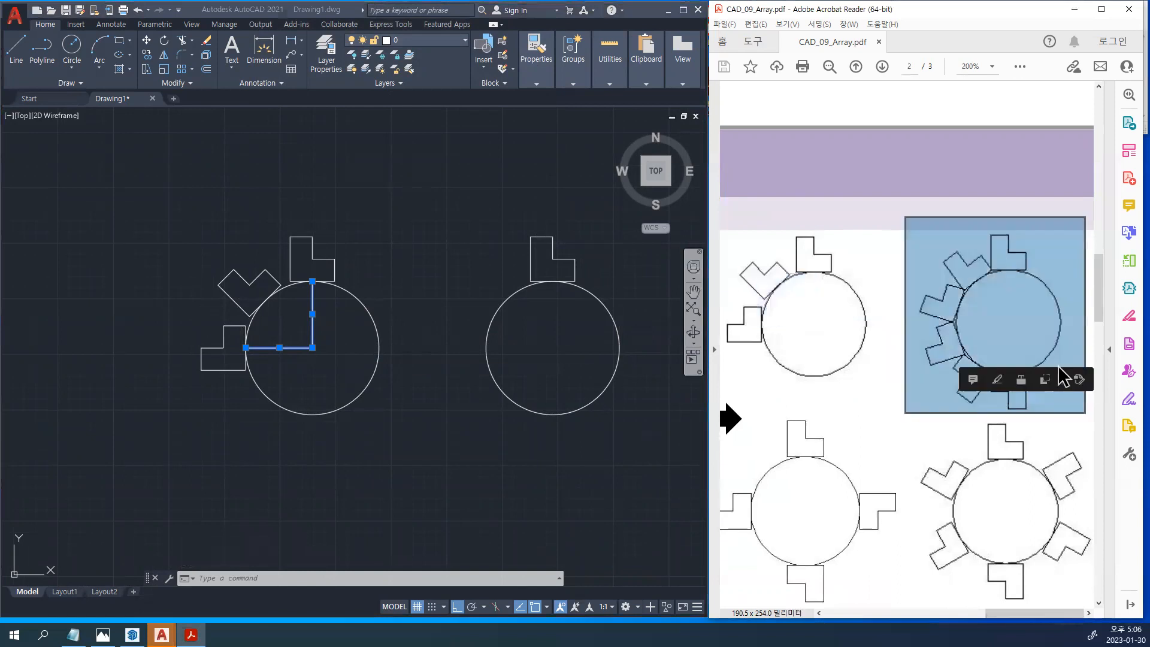
click(513, 406)
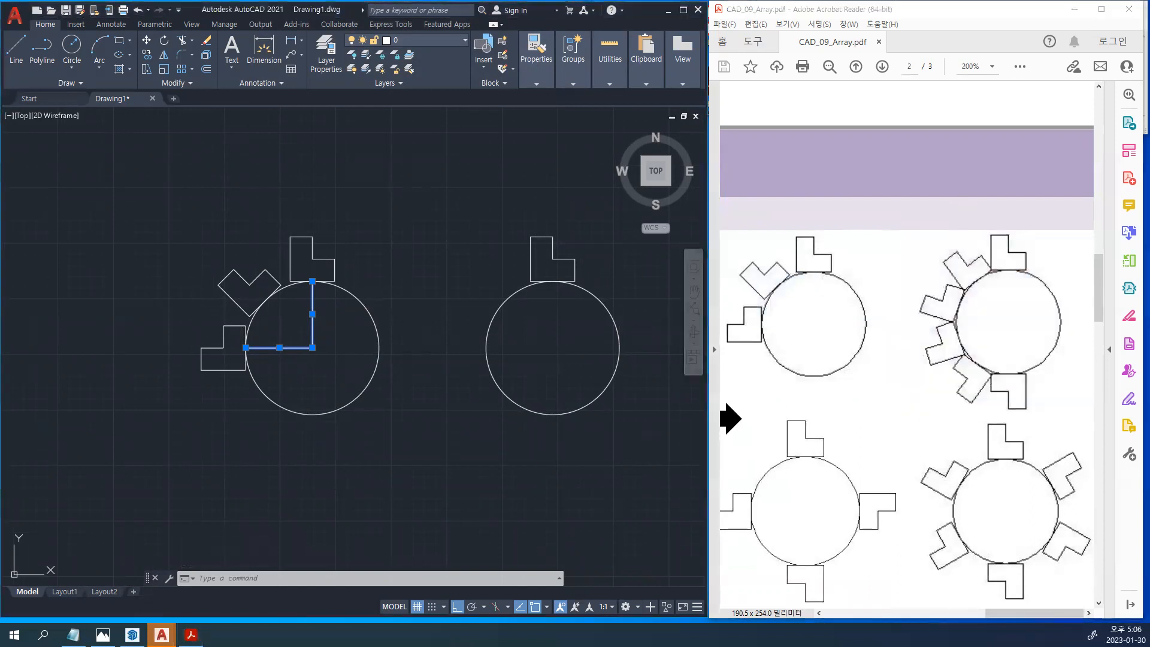
middle_drag(418, 380, 375, 376)
key(Escape)
text(AR)
key(Down)
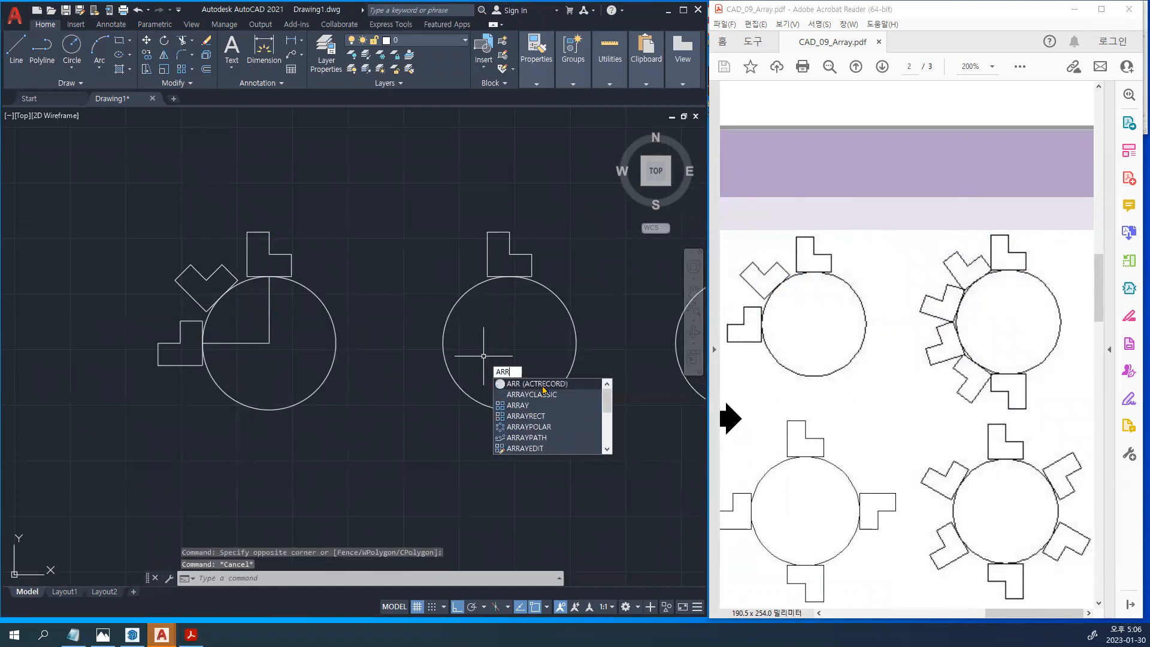
key(Return)
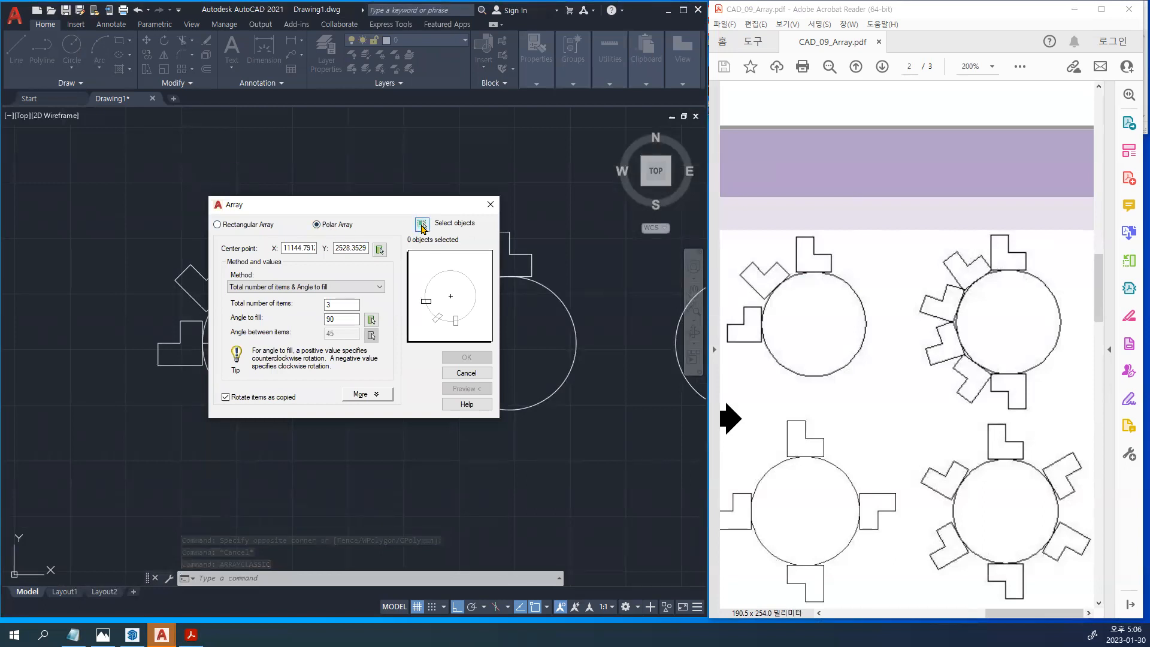
click(422, 225)
click(467, 202)
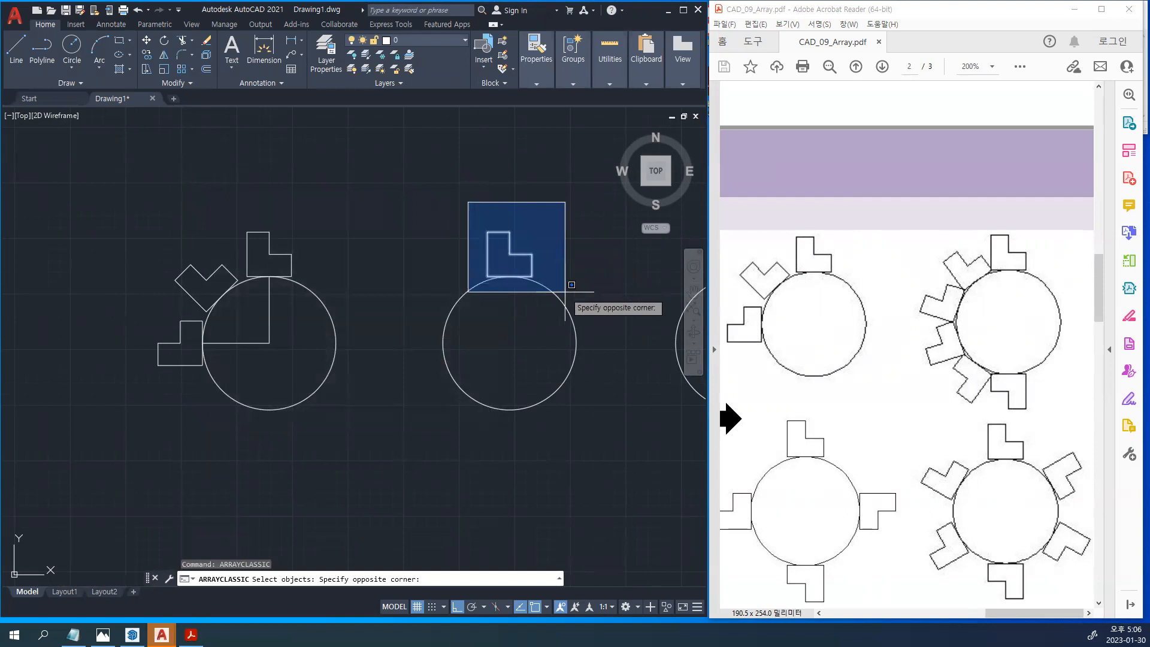
click(572, 285)
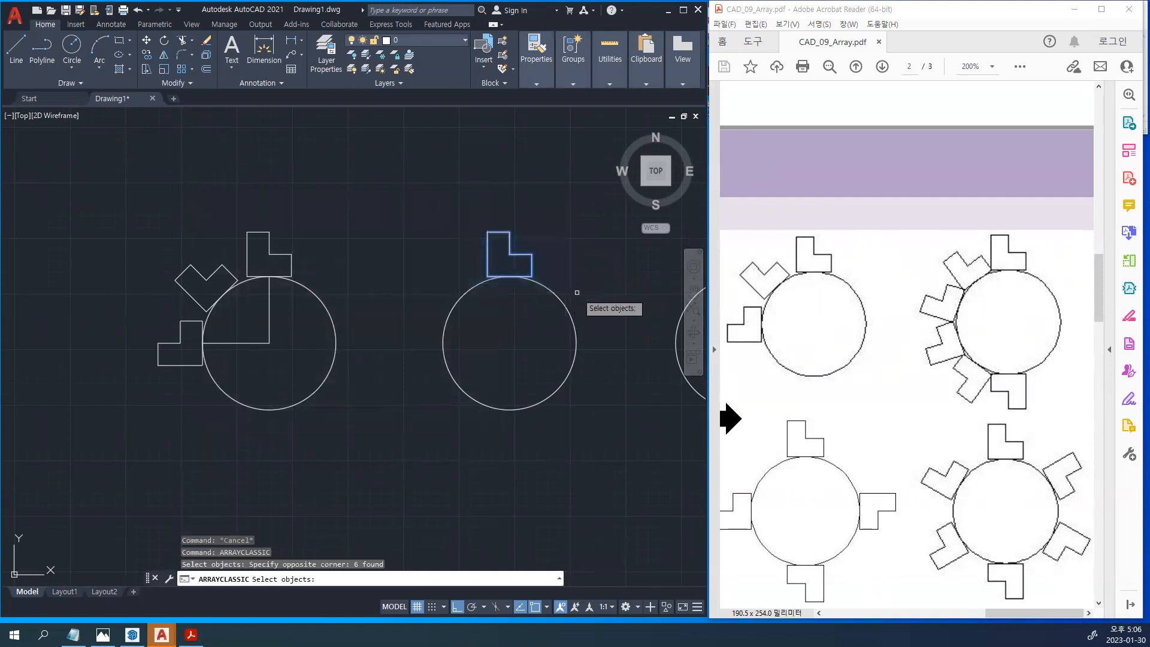
key(Return)
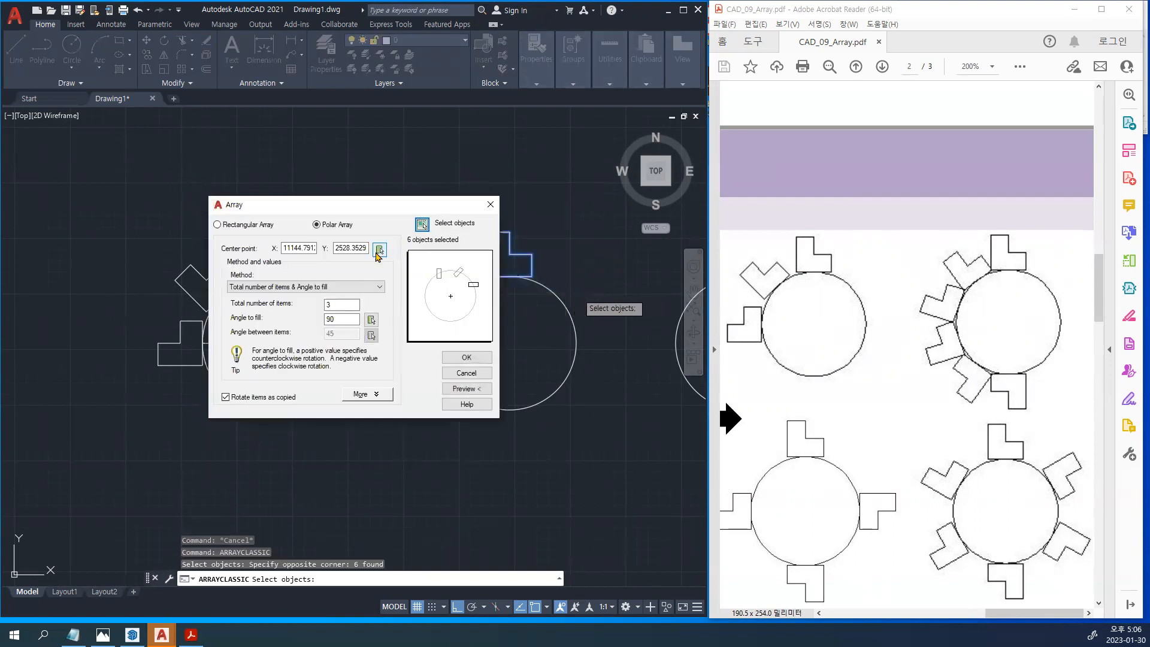
Centre the polar array on the second circle's centre and set the total number of items to 6
click(379, 249)
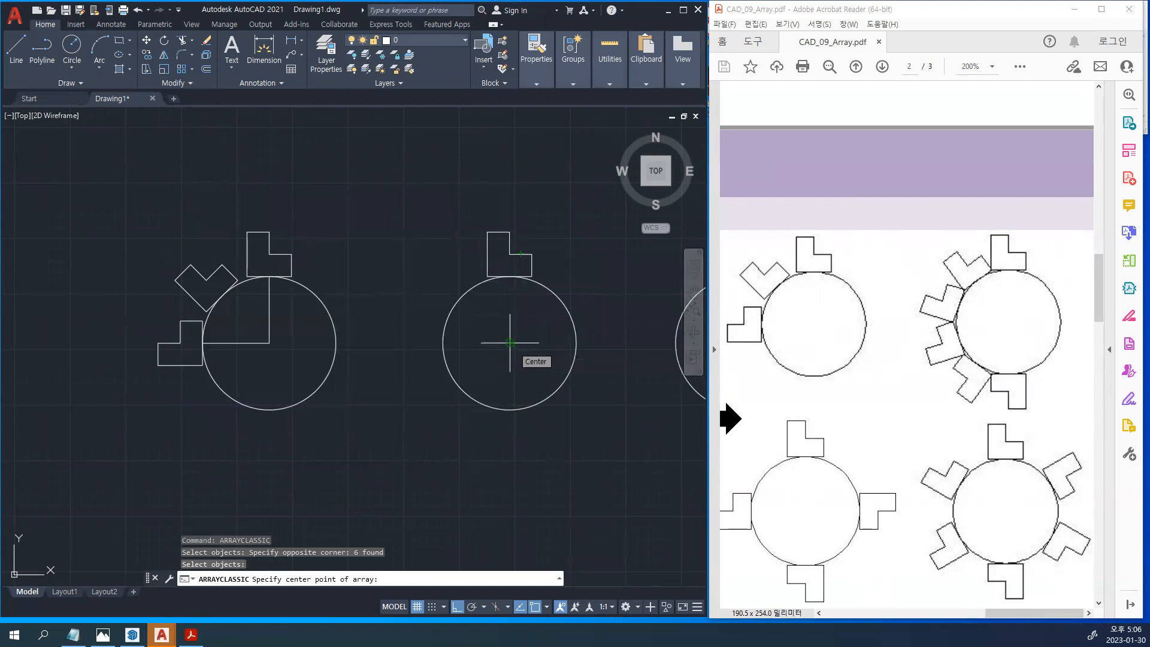
click(509, 342)
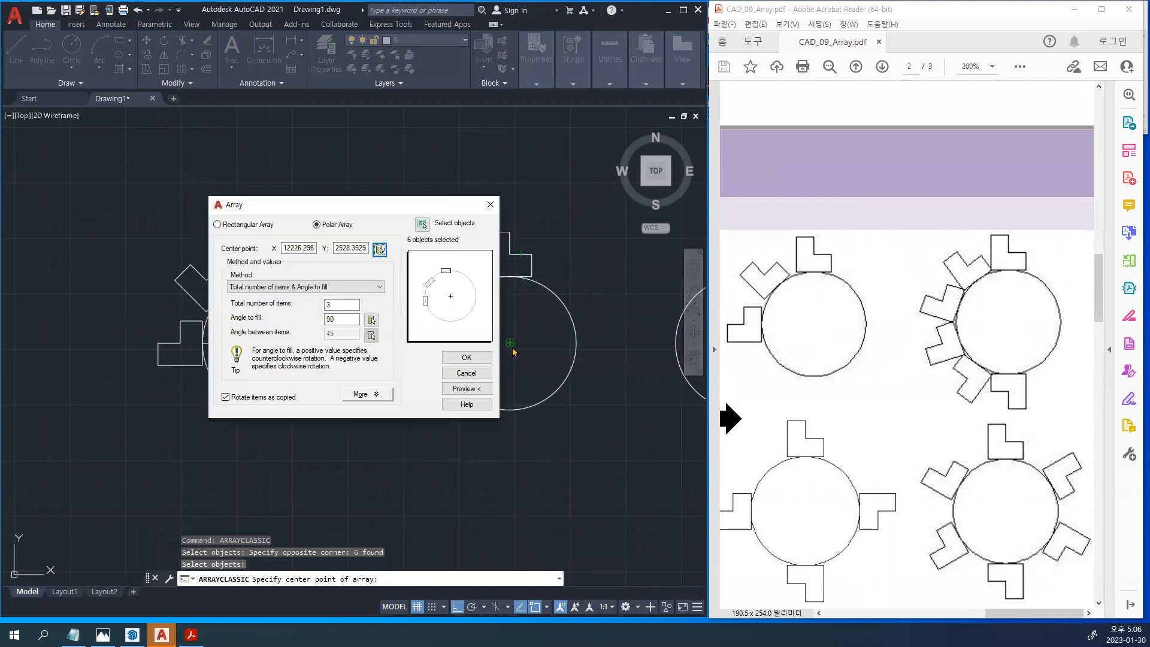
double_click(336, 304)
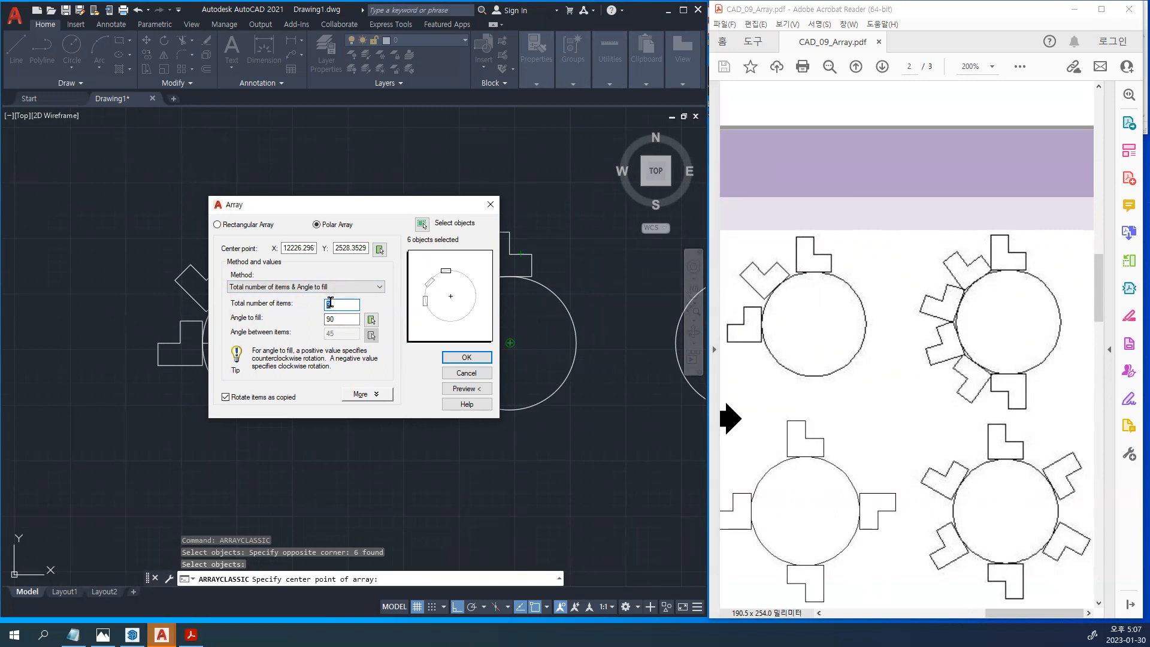
key(Tab)
Mark the half-circle span in the PDF figure, set the angle to fill to 180, preview and accept the array
drag(1007, 271, 945, 376)
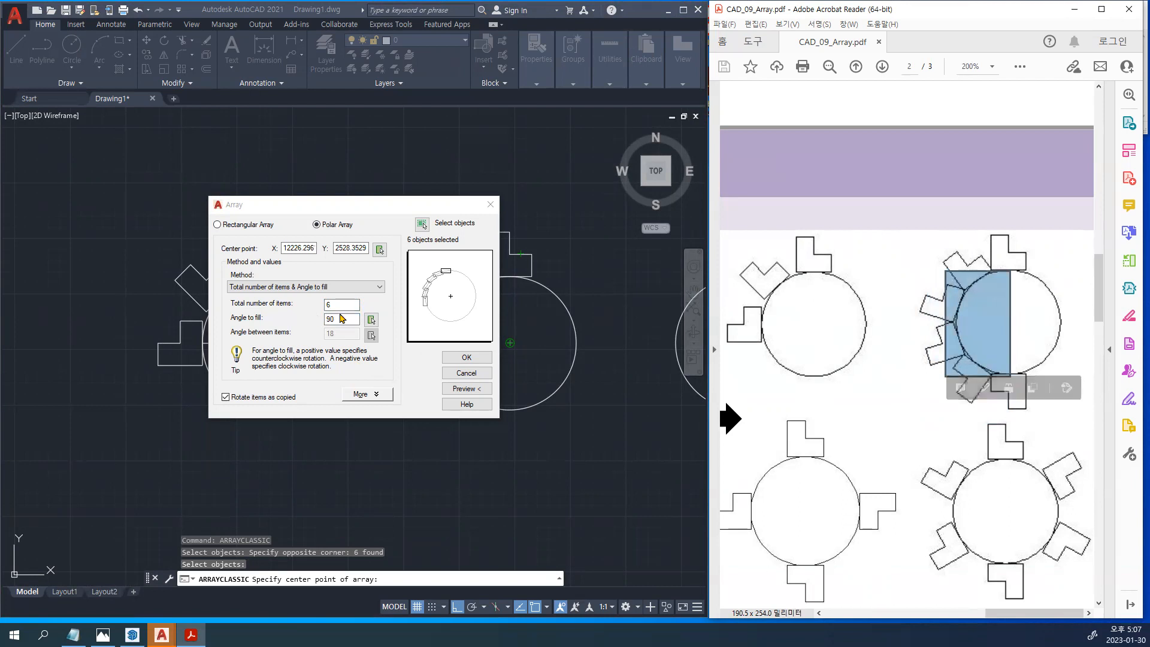
click(343, 319)
text(18)
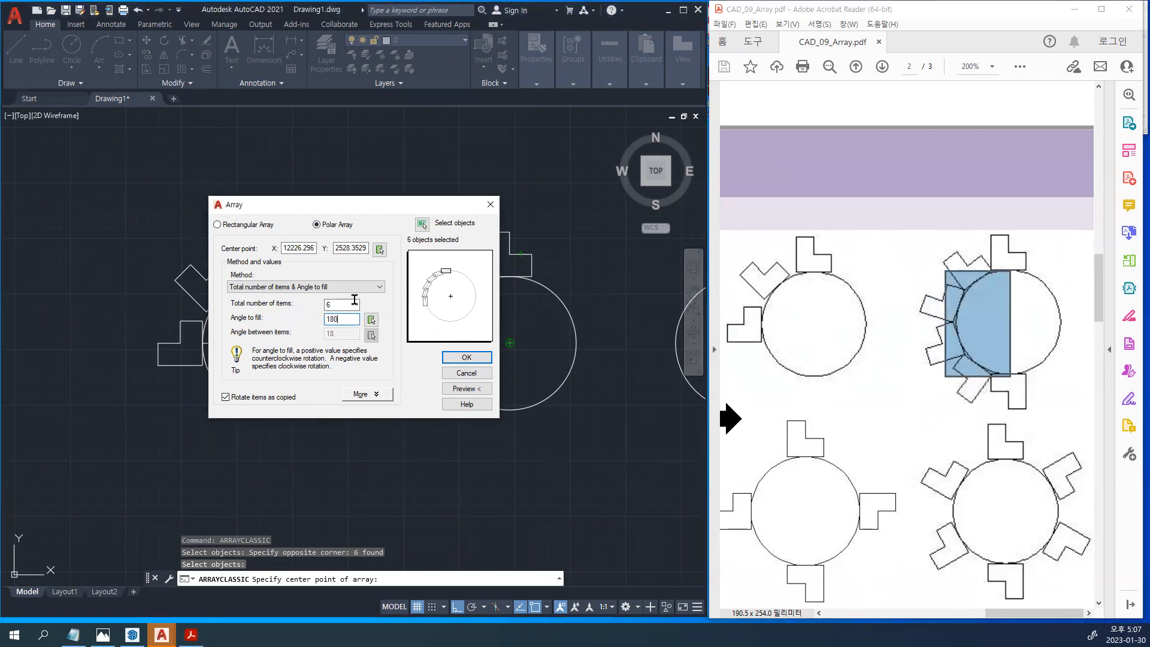
drag(351, 304, 317, 302)
click(465, 388)
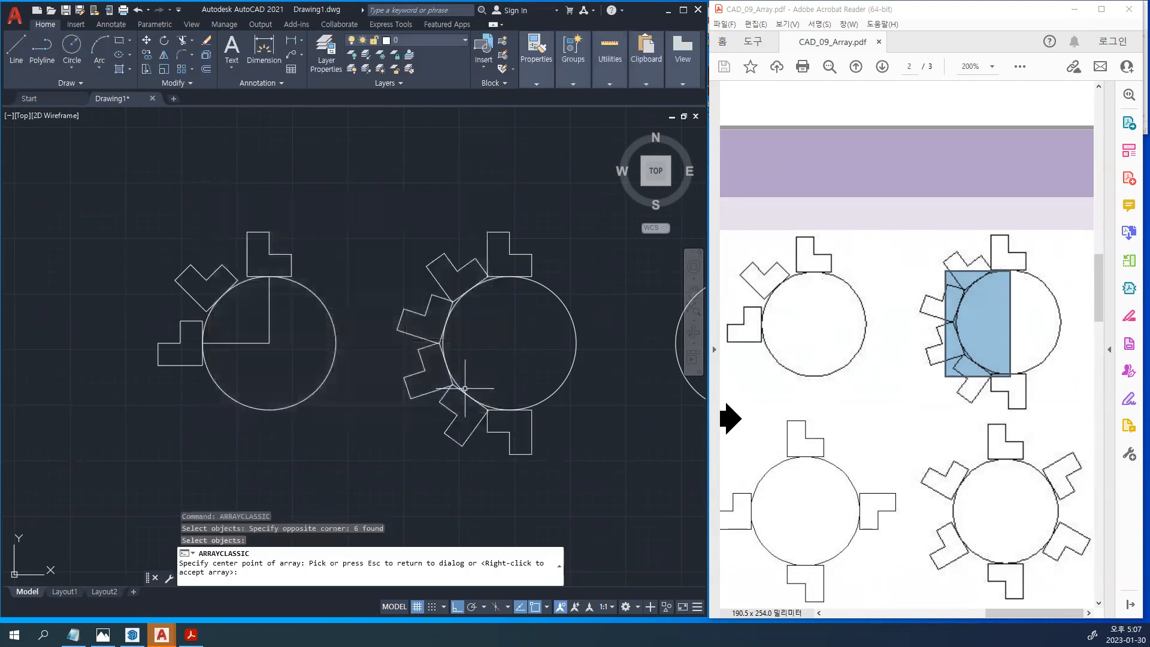
right_click(578, 509)
Draw a vertical line across the second circle from its bottom quadrant to its top quadrant
scroll(512, 410, down, 2)
middle_drag(512, 410, 389, 374)
text(l)
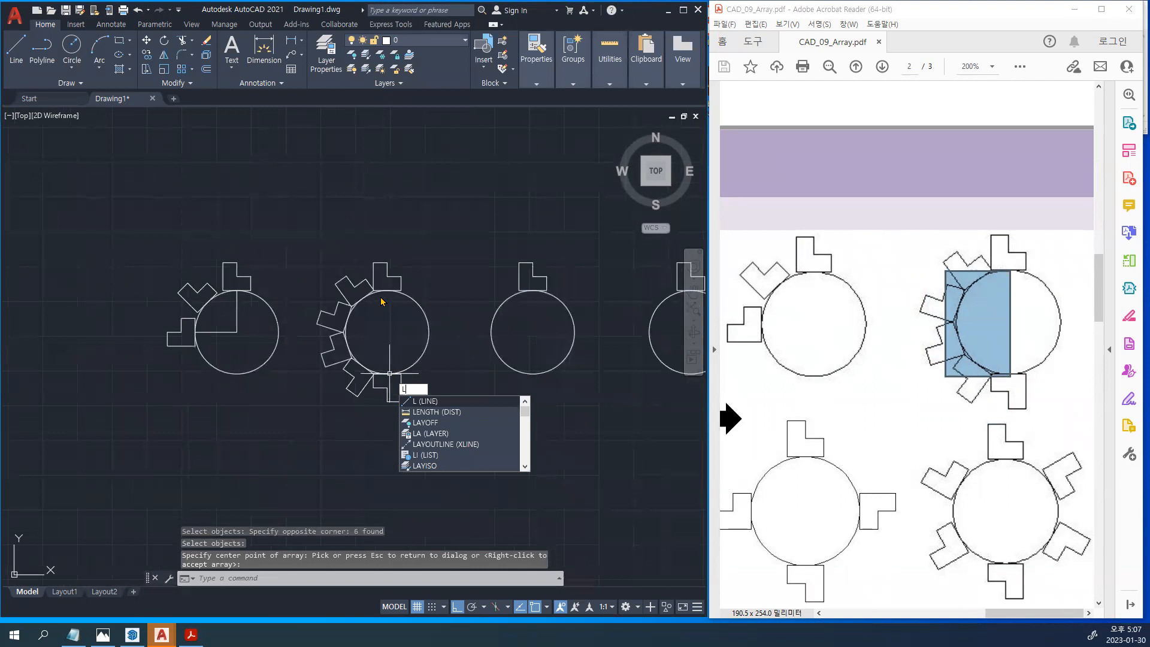
key(Return)
click(388, 372)
click(388, 291)
key(Return)
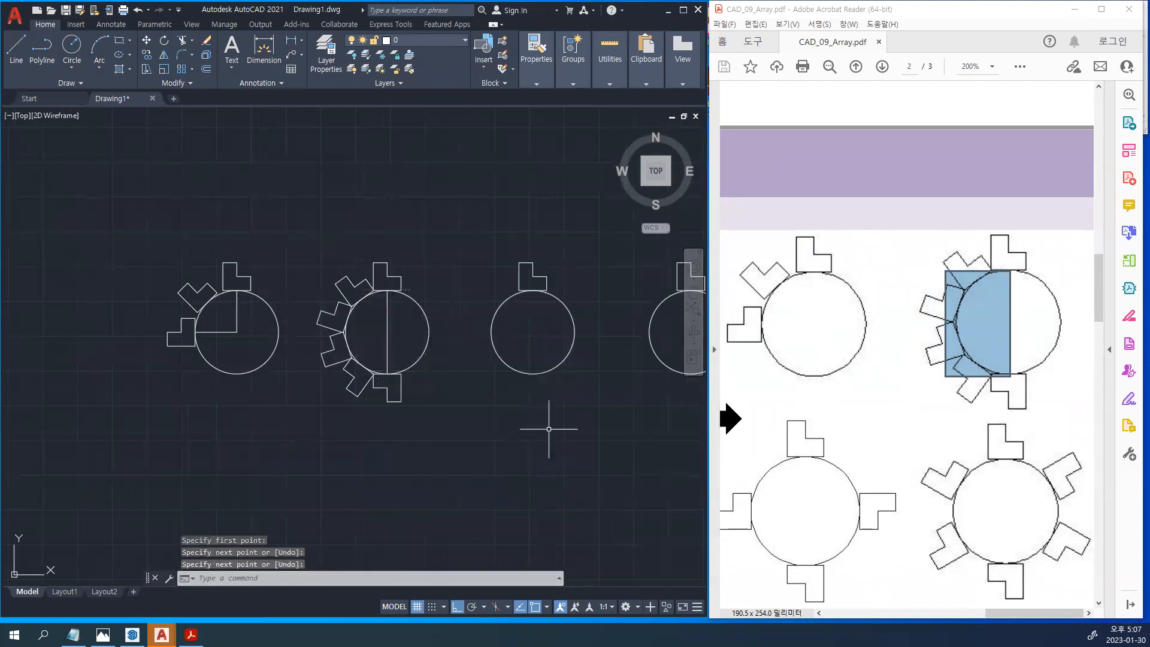
Examine the PDF's remaining L-shape array figures, and compare them with the two circles in the drawing that are still without arrays
scroll(905, 461, down, 2)
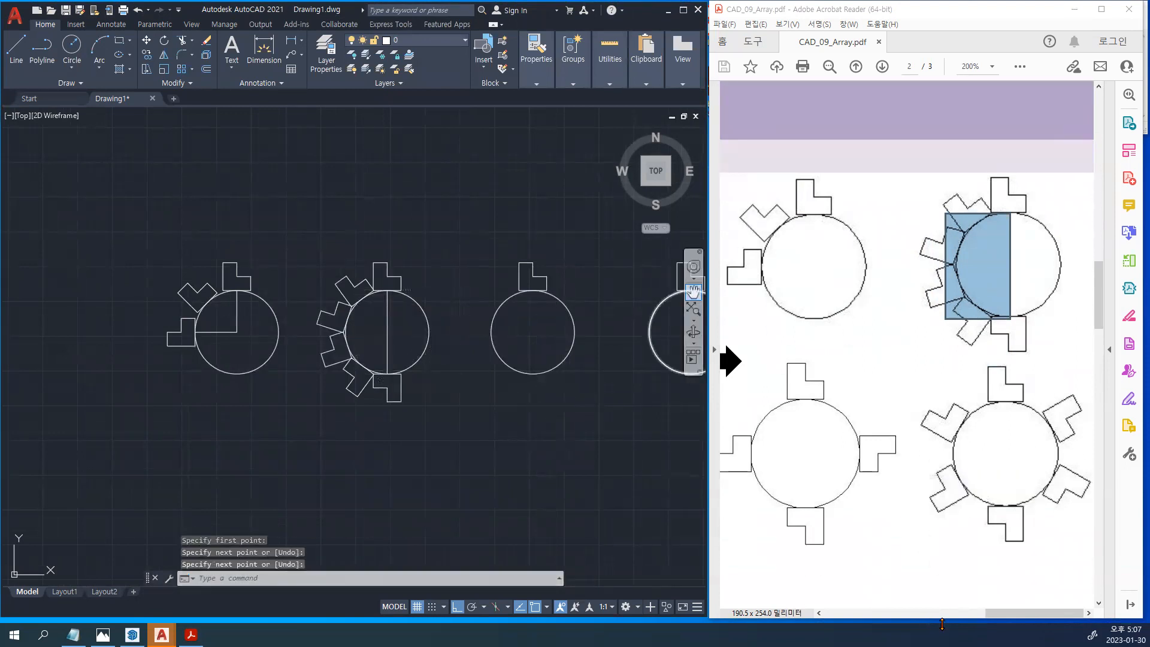
mouse_move(1004, 613)
mouse_down()
mouse_move(991, 616)
mouse_move(1004, 617)
mouse_up()
click(909, 535)
click(886, 566)
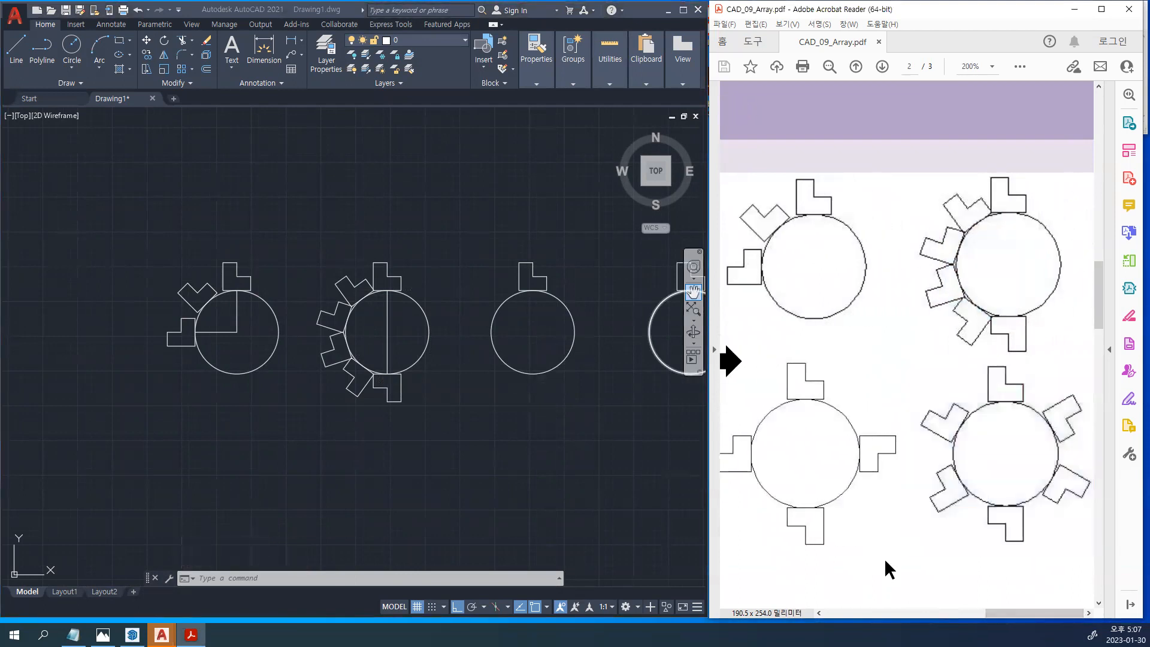
click(498, 457)
click(511, 460)
middle_drag(511, 450, 435, 449)
click(661, 512)
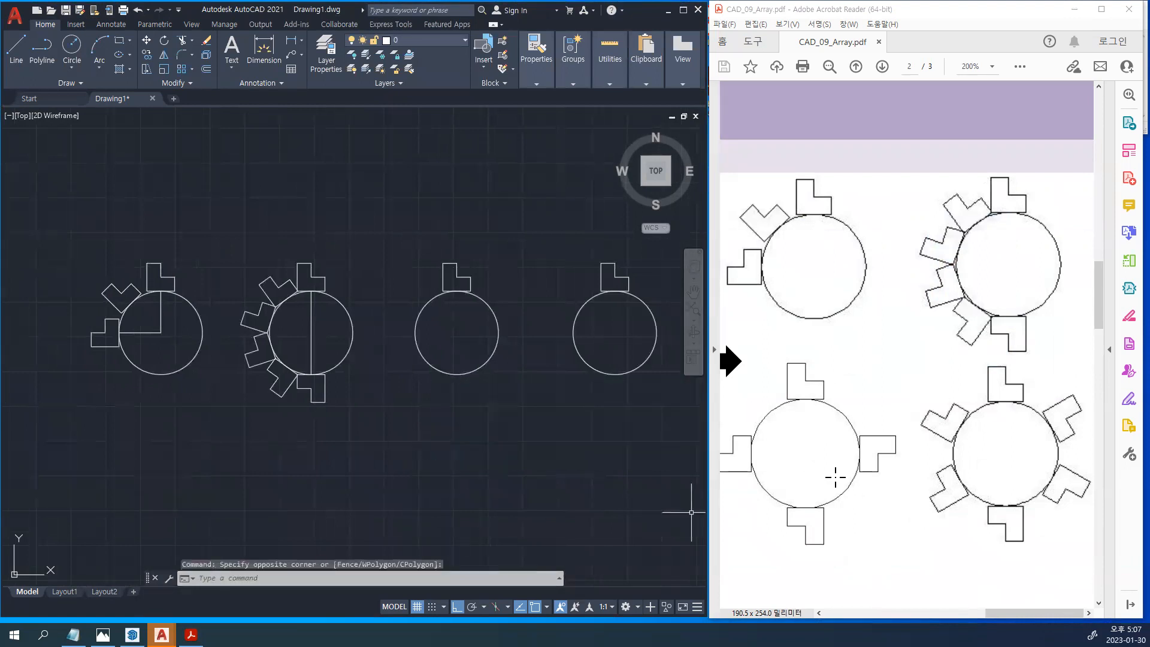
drag(999, 613, 985, 614)
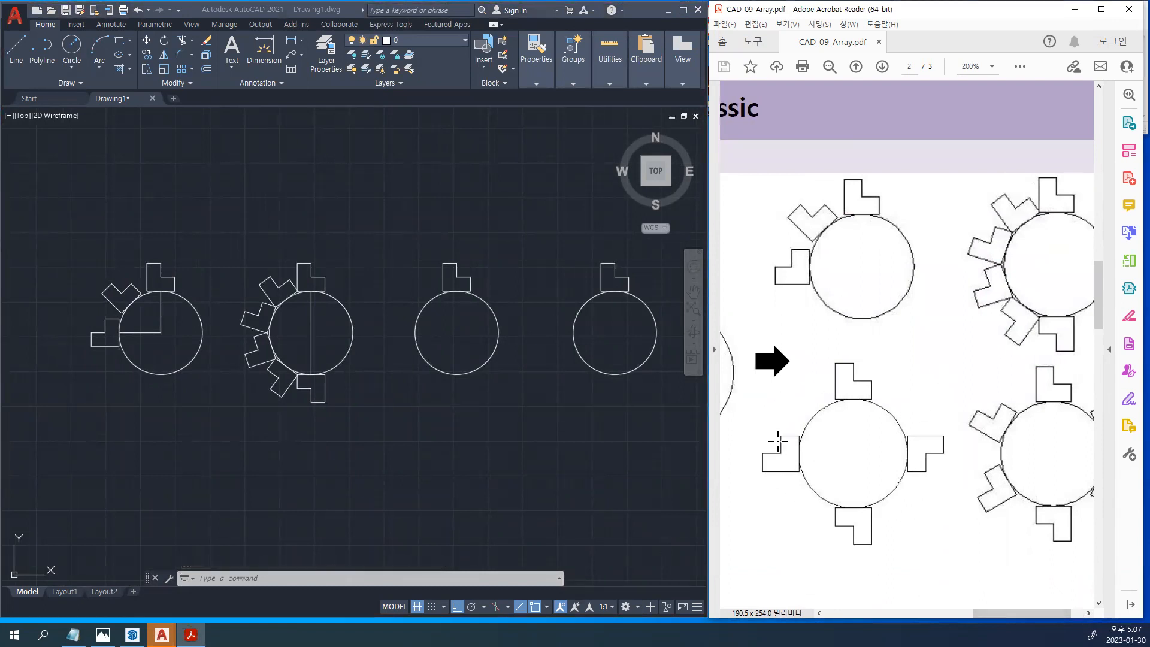
click(465, 475)
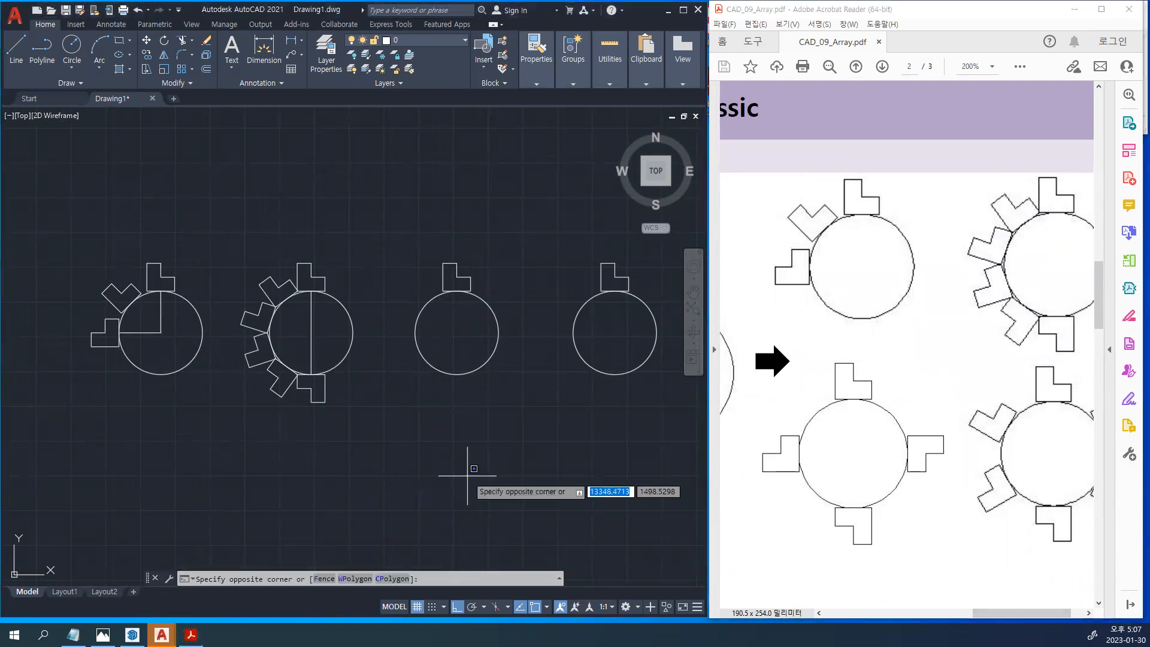
key(Escape)
key(Escape)
key(Escape)
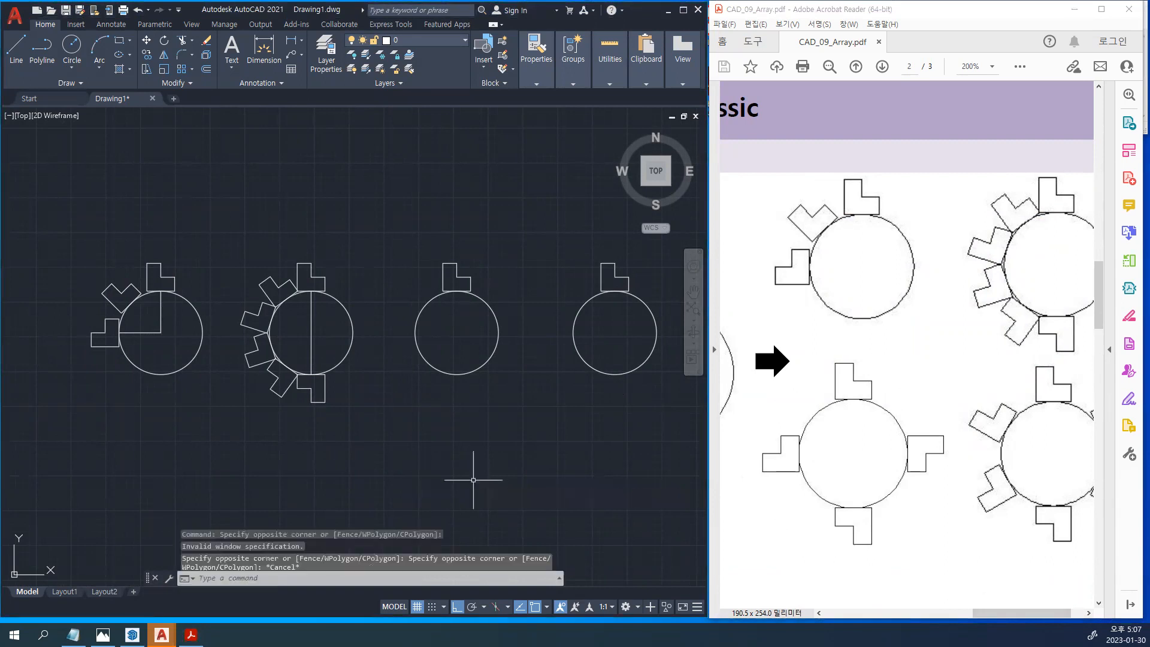
Start a classic array and select the L-shape on top of the third circle as the object to array
text(a)
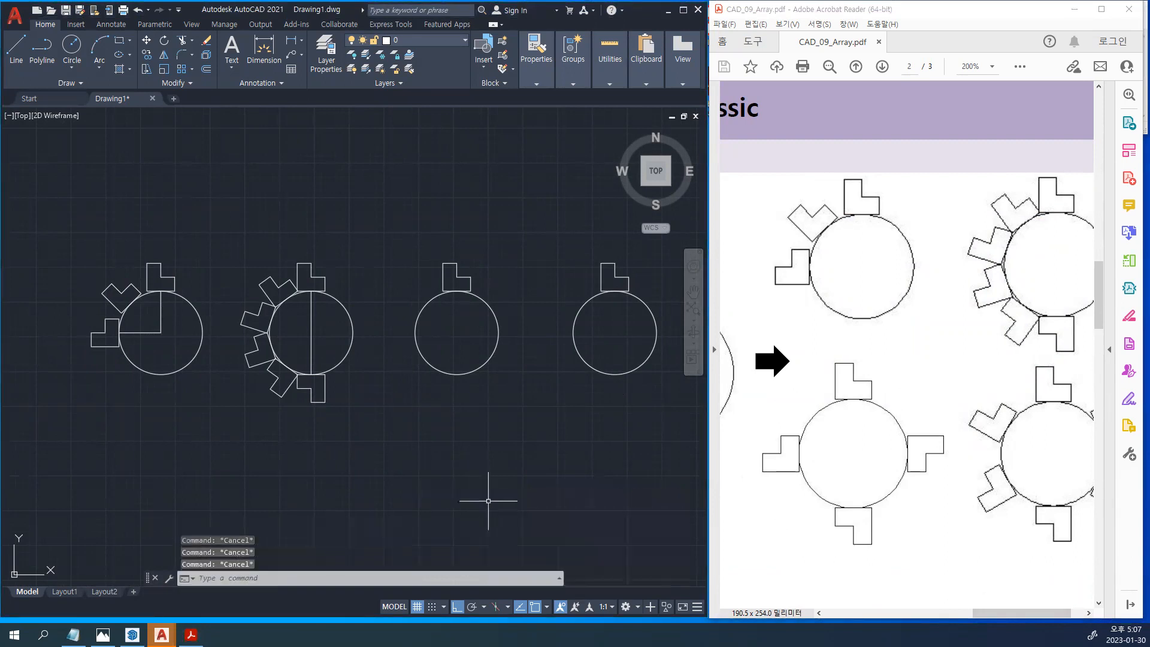
text(rrayclassic)
key(Return)
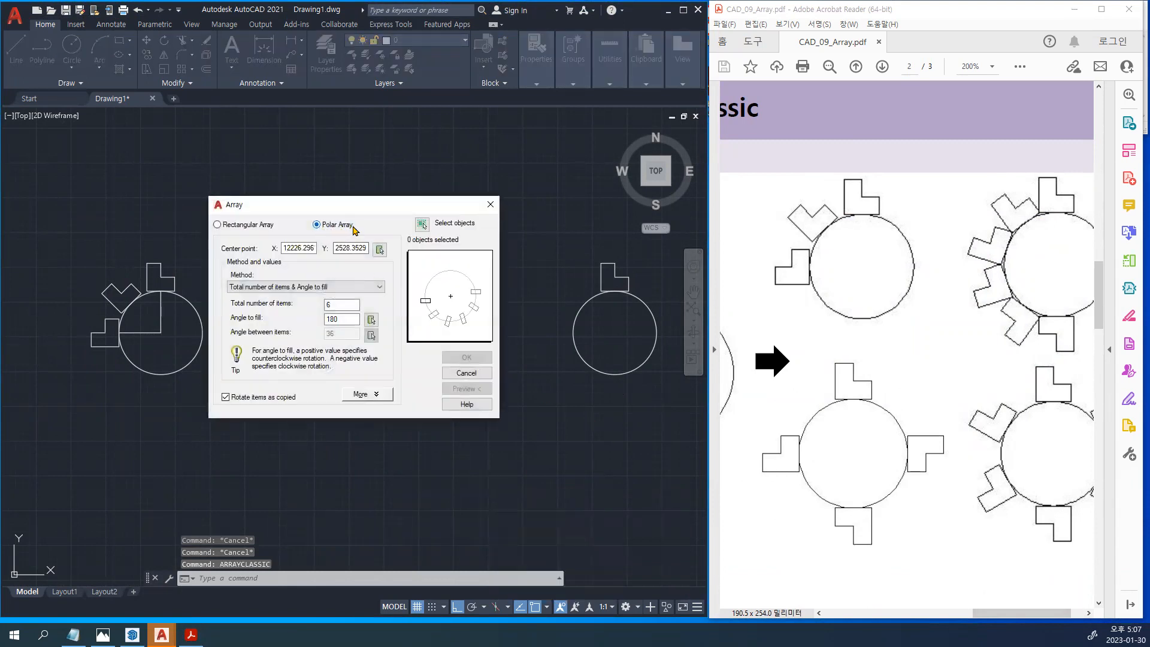
click(422, 225)
click(432, 236)
click(501, 303)
key(Return)
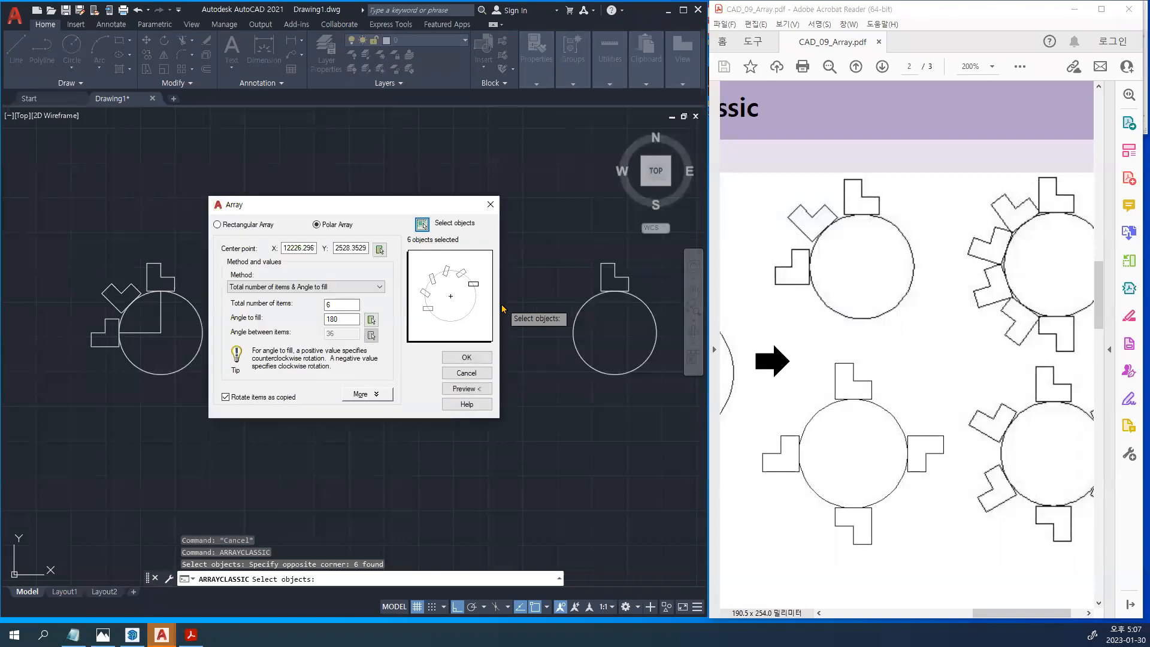
Centre the polar array on the third circle's centre with 4 items and a 360 angle to fill, preview and accept it
click(379, 249)
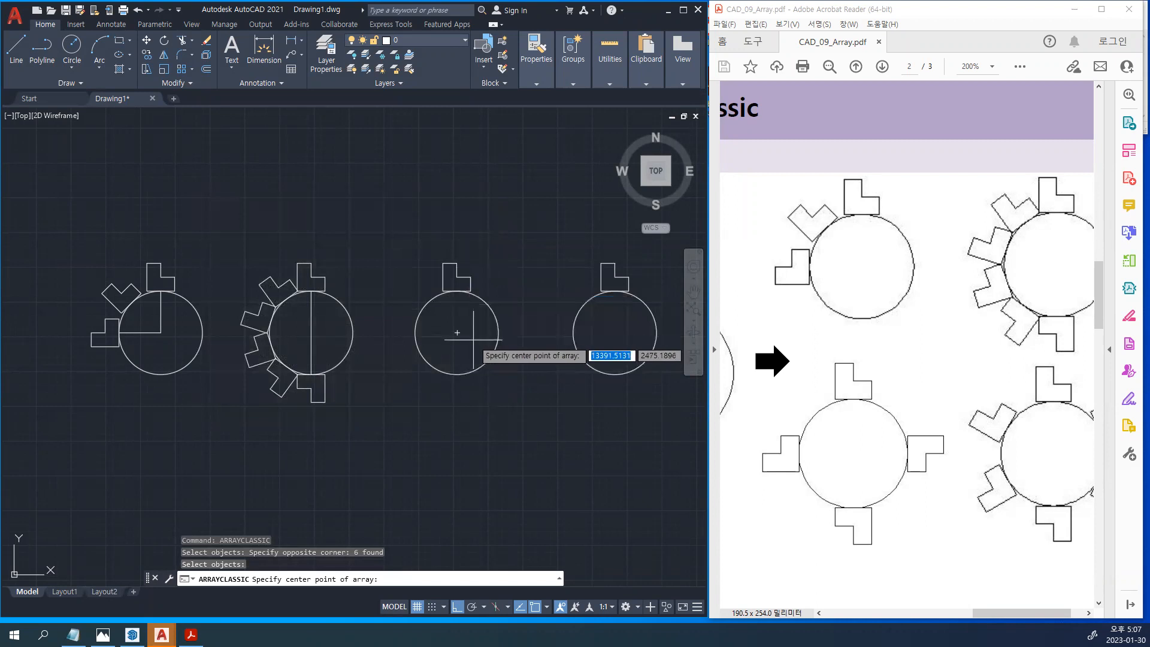
click(456, 332)
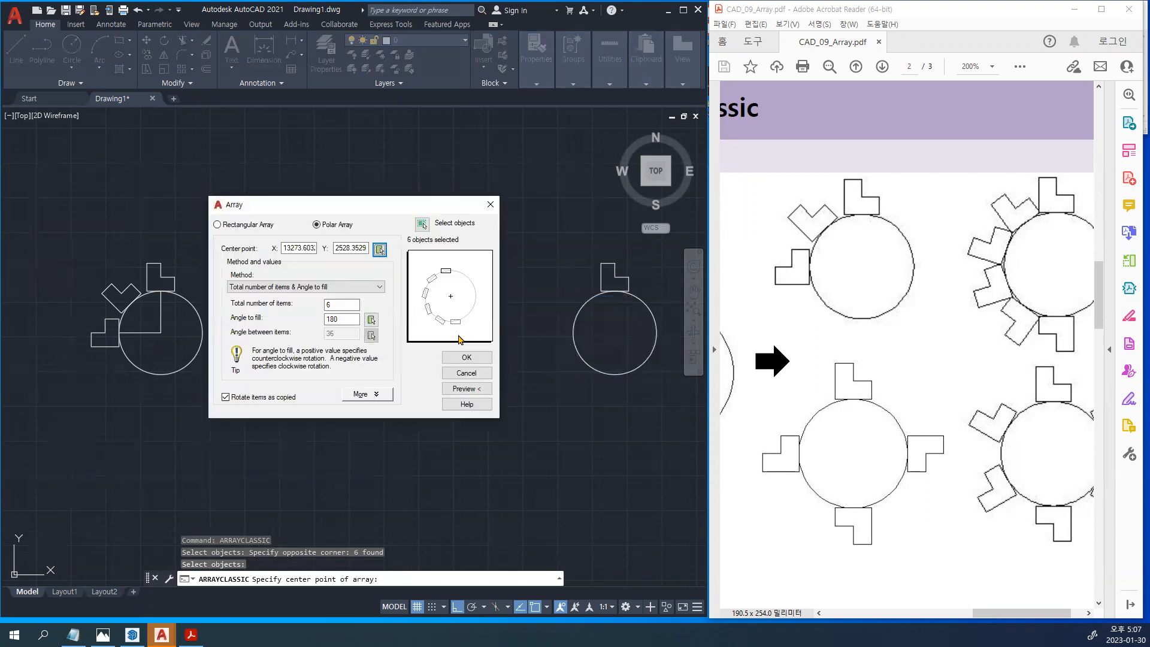
drag(344, 305, 2, 290)
text(4)
key(Tab)
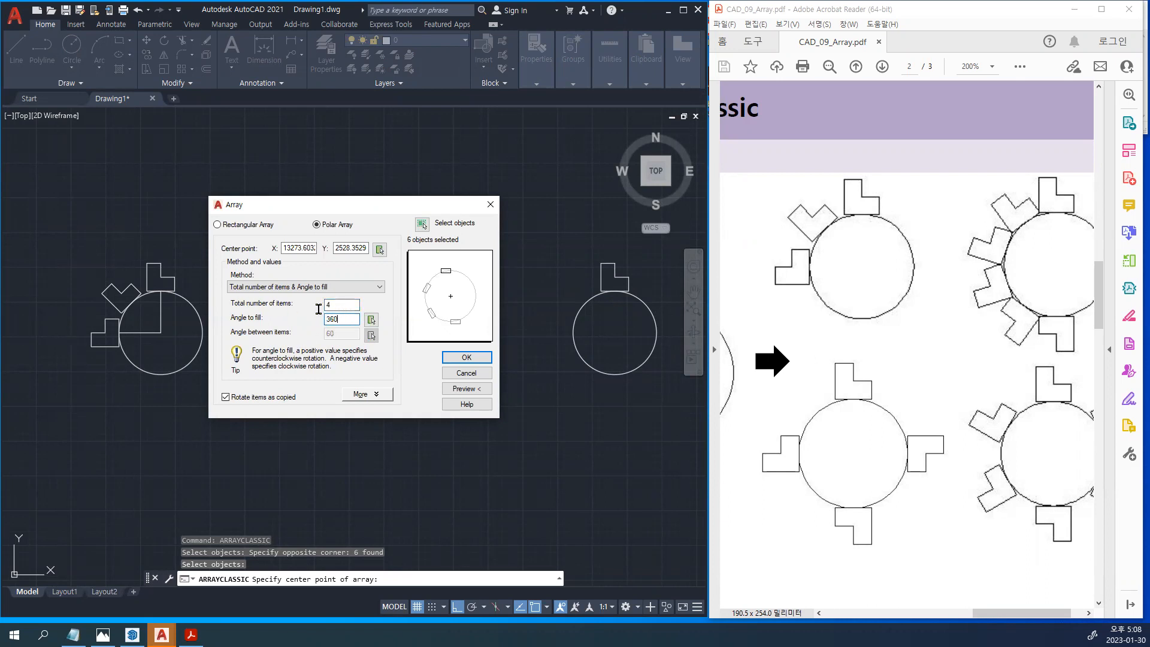
click(473, 388)
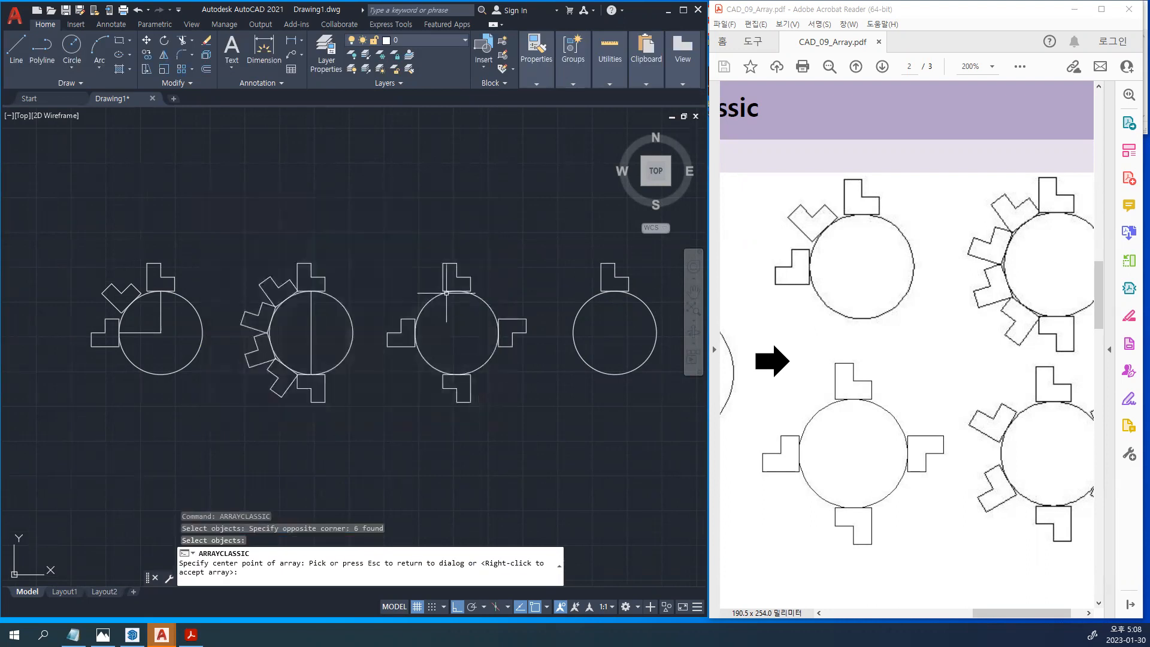
right_click(412, 342)
Check the PDF's fourth L-shape figure and start a classic array with the L-shape on top of the fourth circle selected
middle_drag(544, 380, 501, 353)
drag(1004, 613, 1016, 614)
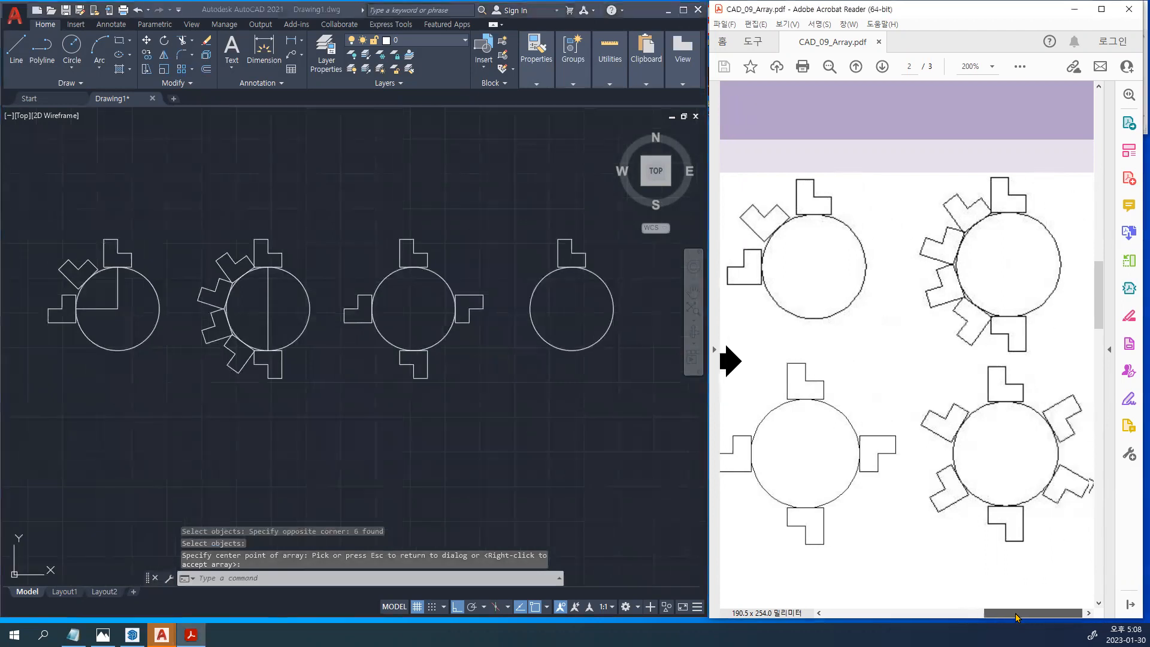
ctrl+scroll(1070, 522, up, 1)
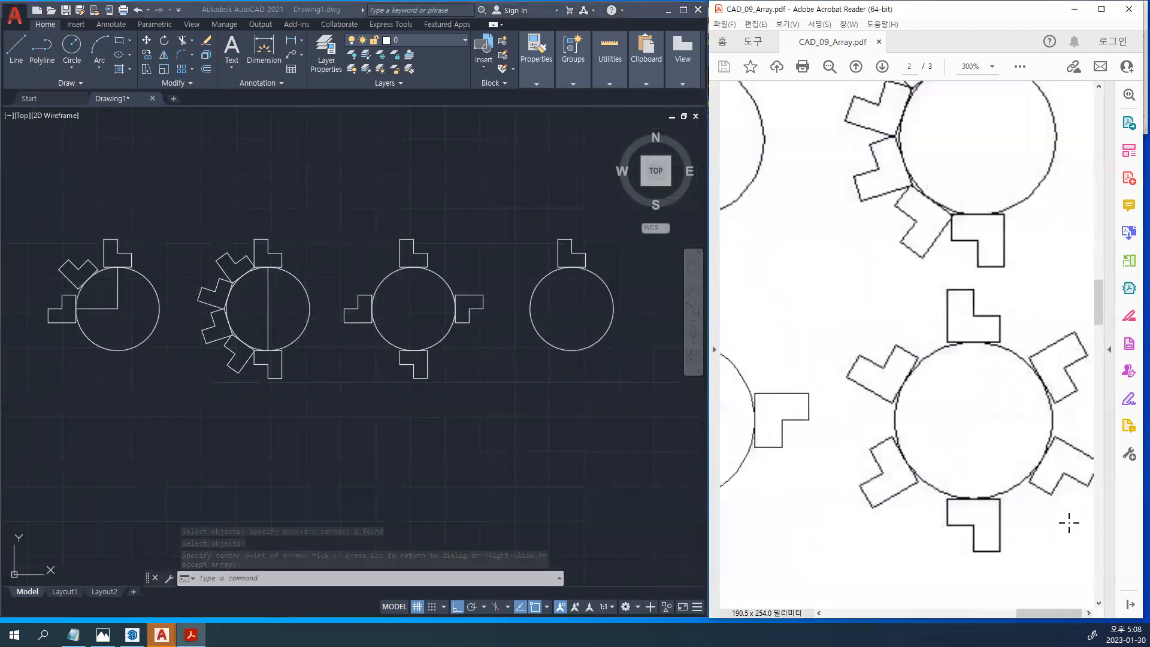
drag(1036, 614, 1038, 614)
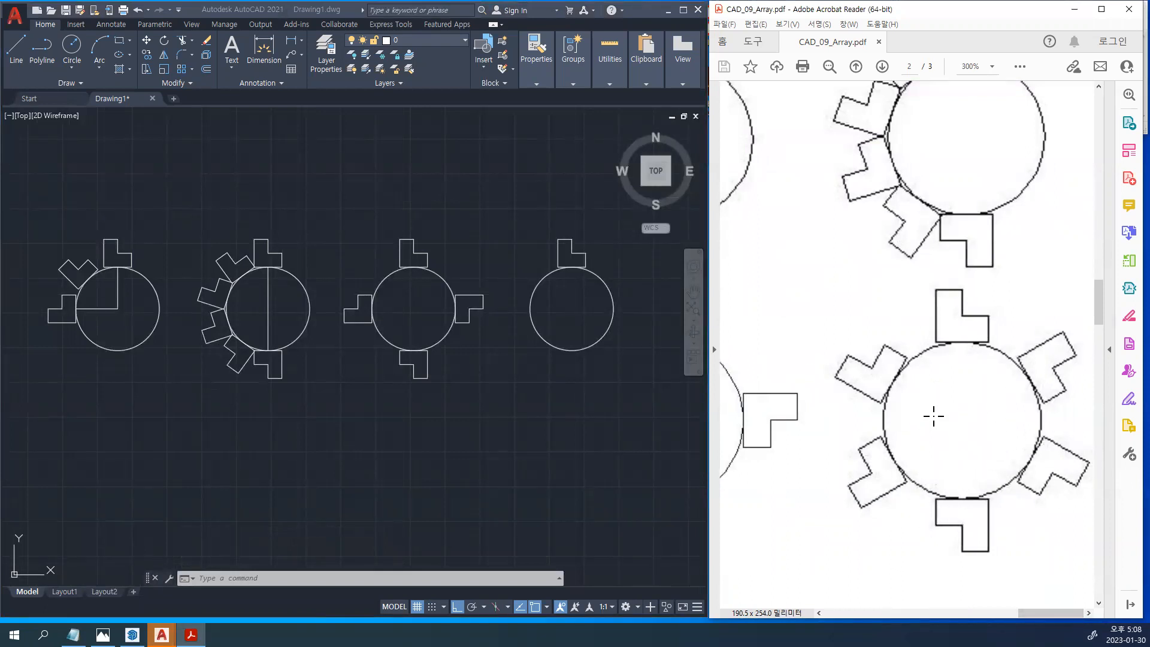
click(572, 431)
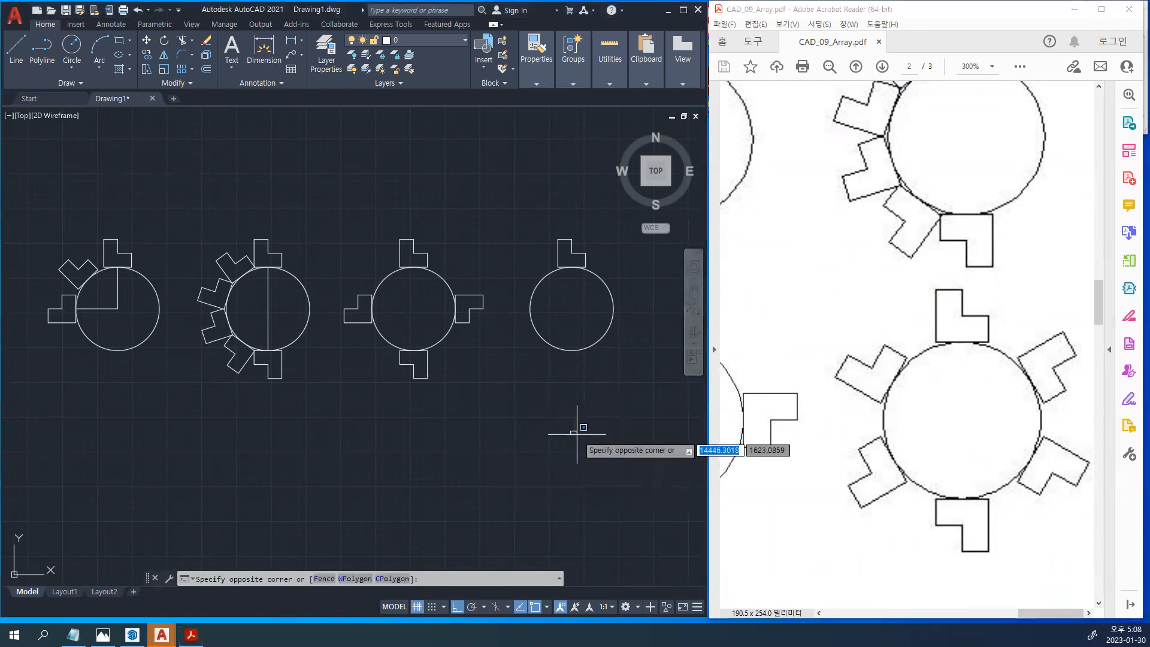
click(568, 423)
text(ar)
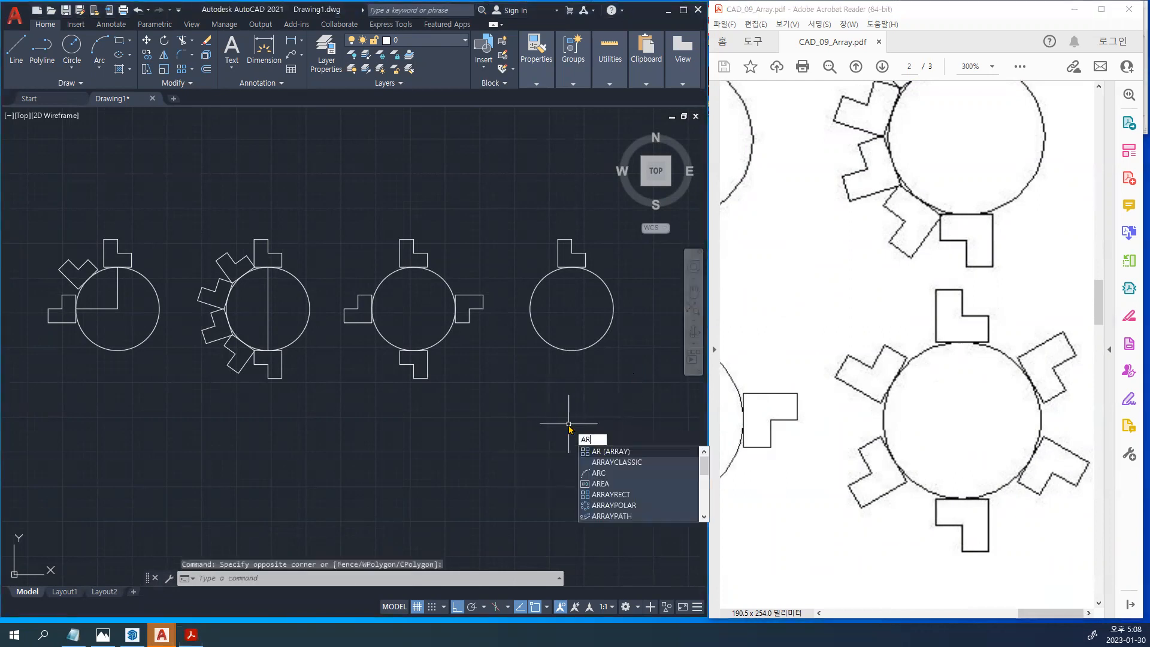
click(608, 463)
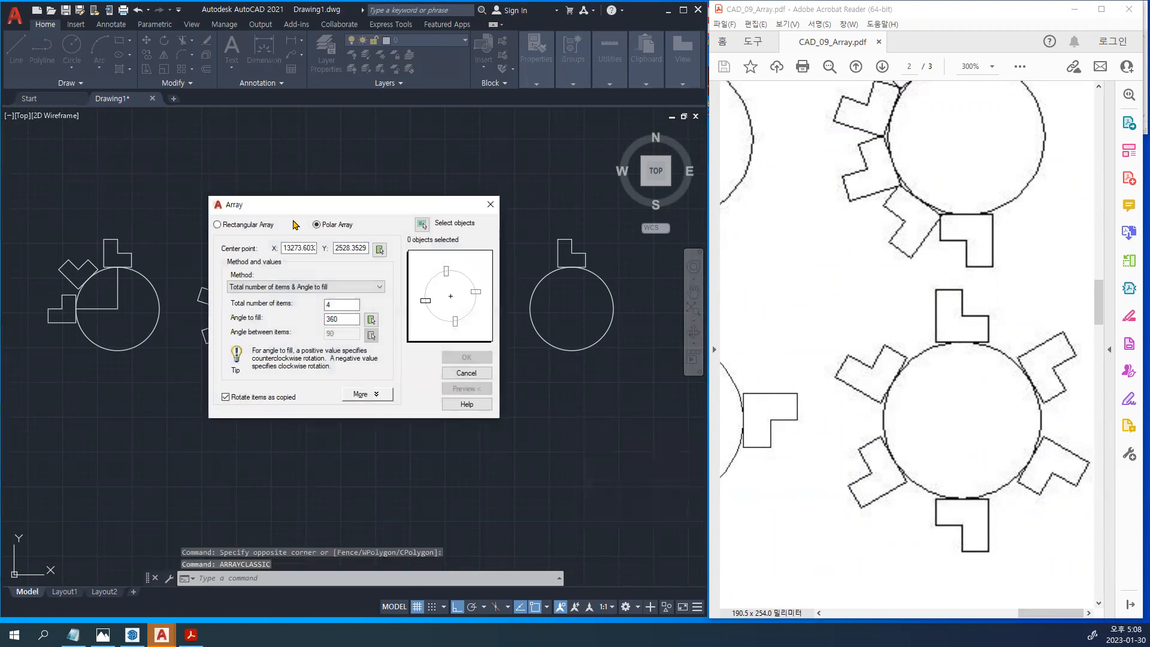
click(422, 224)
click(531, 197)
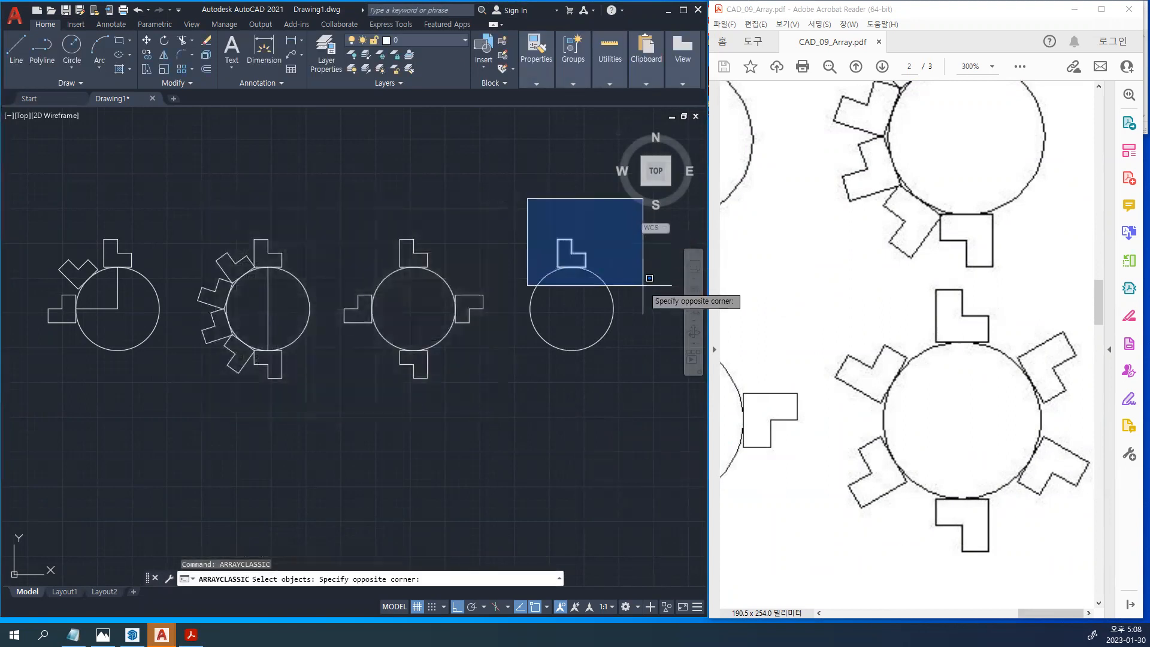
click(642, 287)
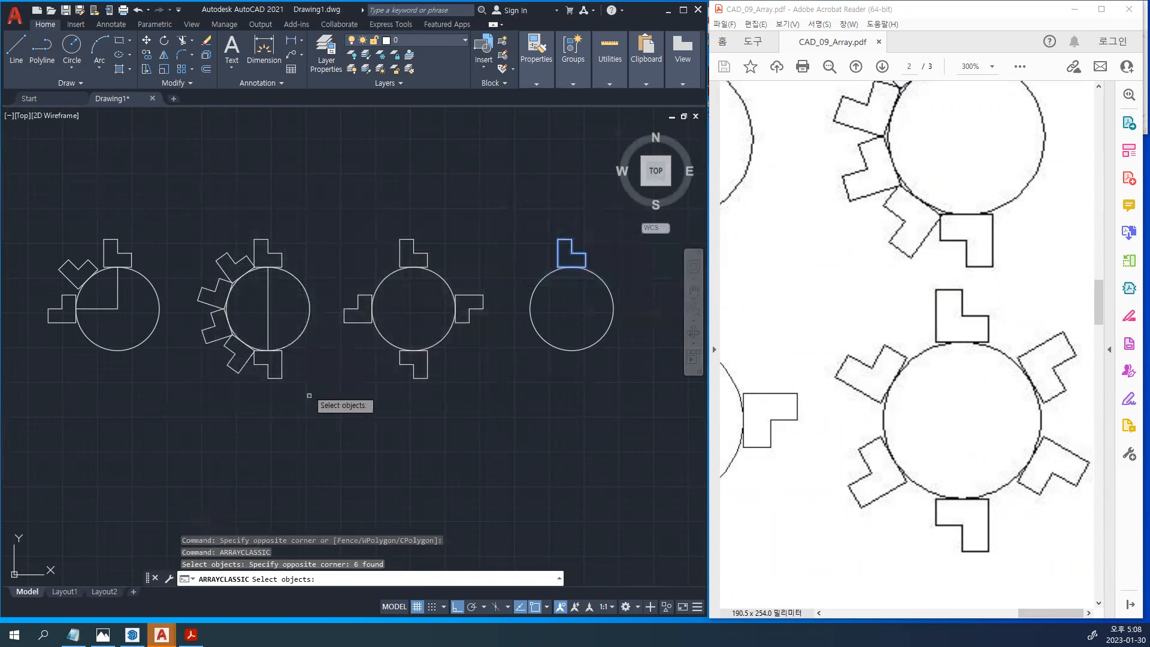
key(Return)
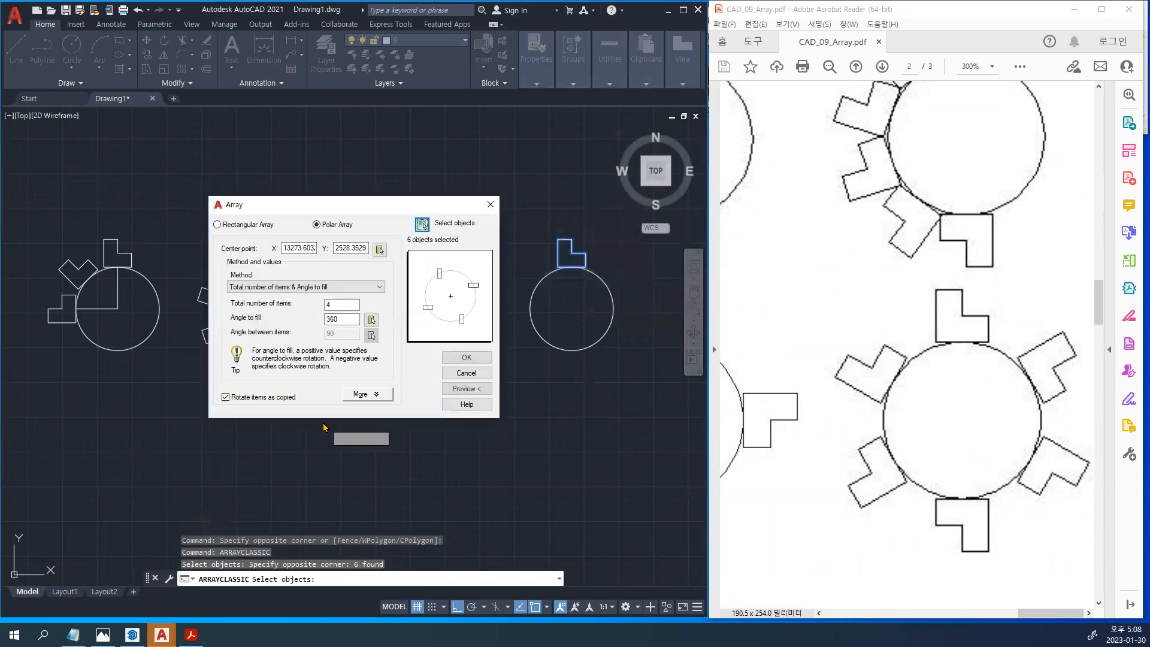
Centre the polar array on the fourth circle's centre, set the total number of items to 6, preview and accept it
click(379, 249)
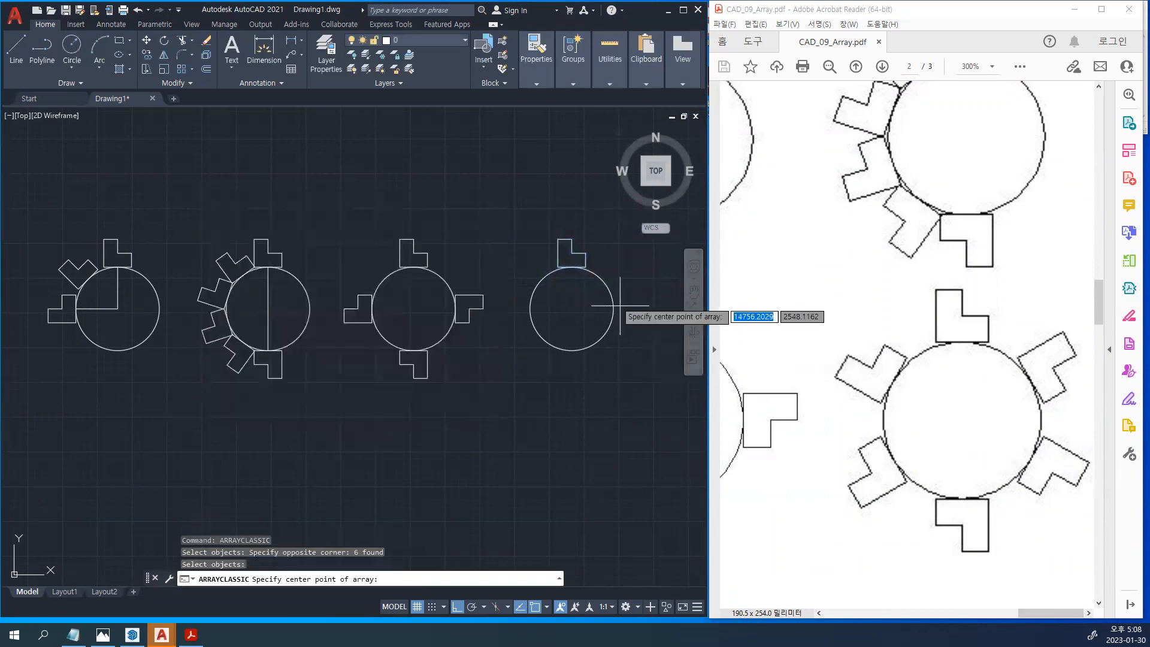
click(571, 308)
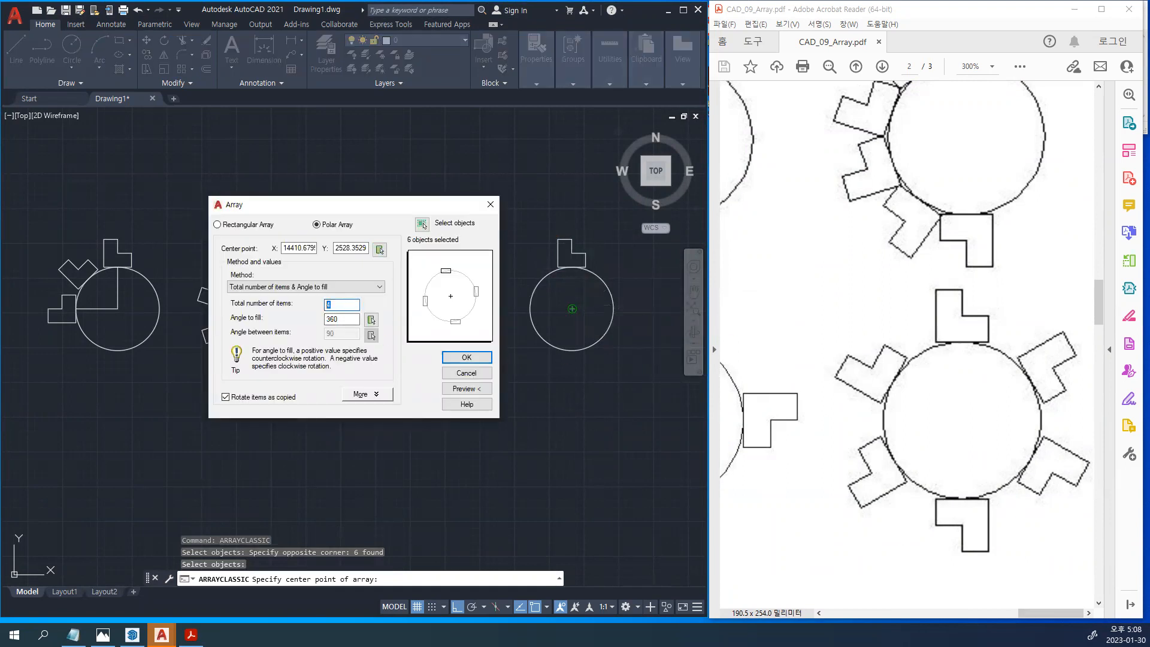
text(6)
key(Tab)
click(466, 388)
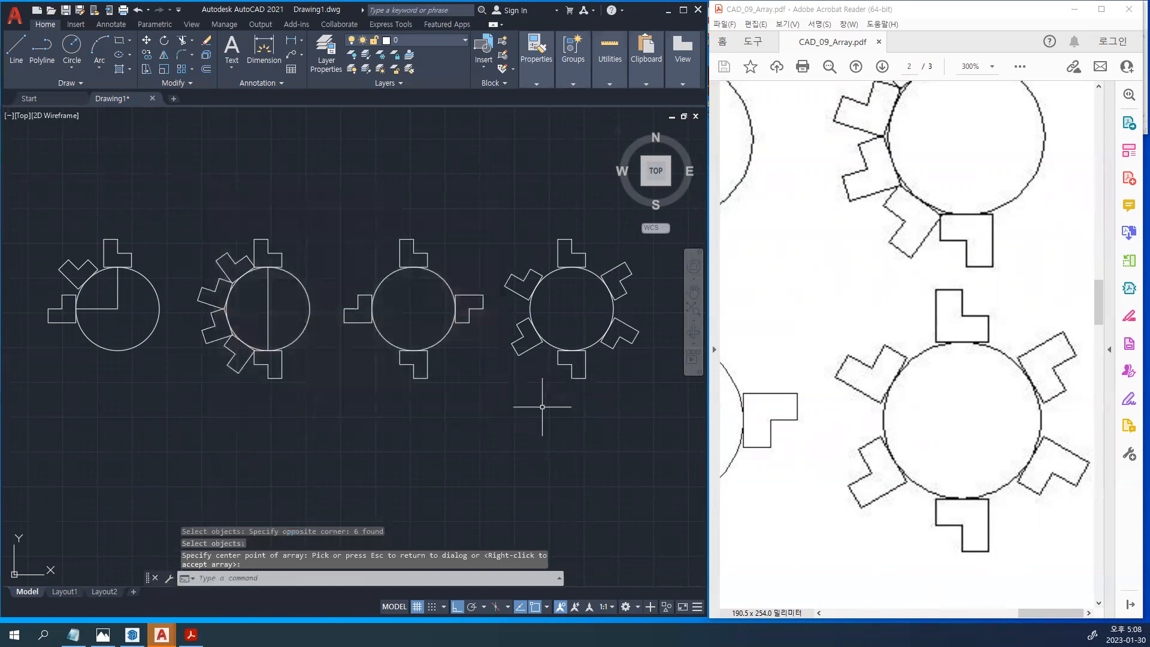
Examine the example row of squares arrayed around circles in the PDF, with the PDF window maximized
scroll(527, 365, down, 2)
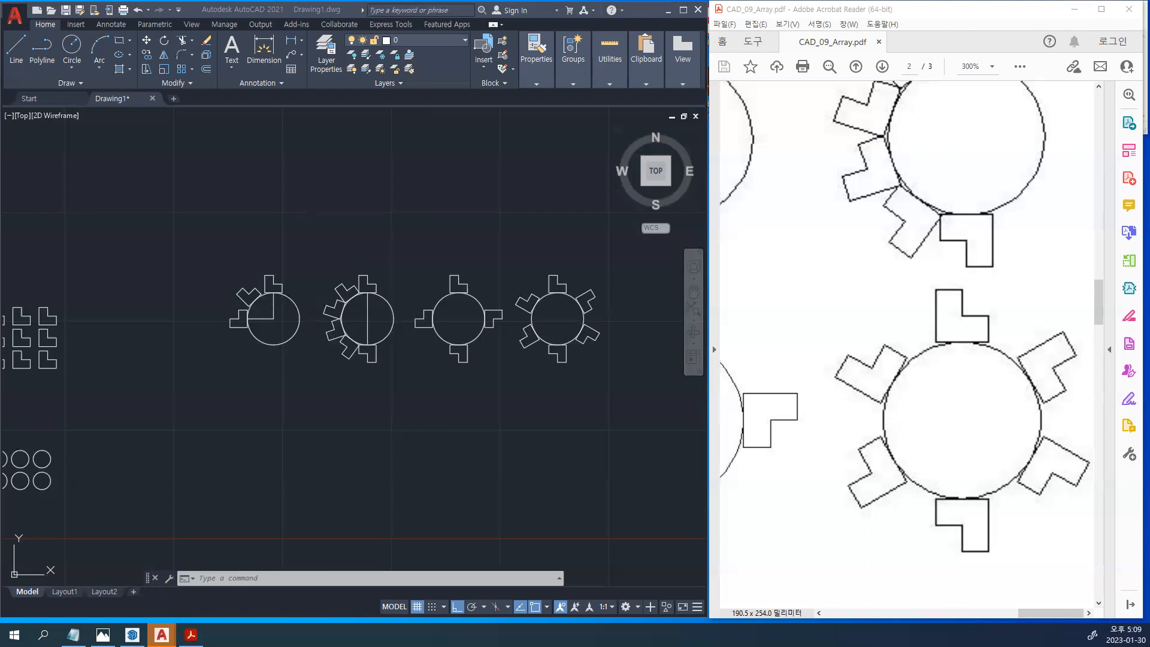
click(969, 349)
click(850, 282)
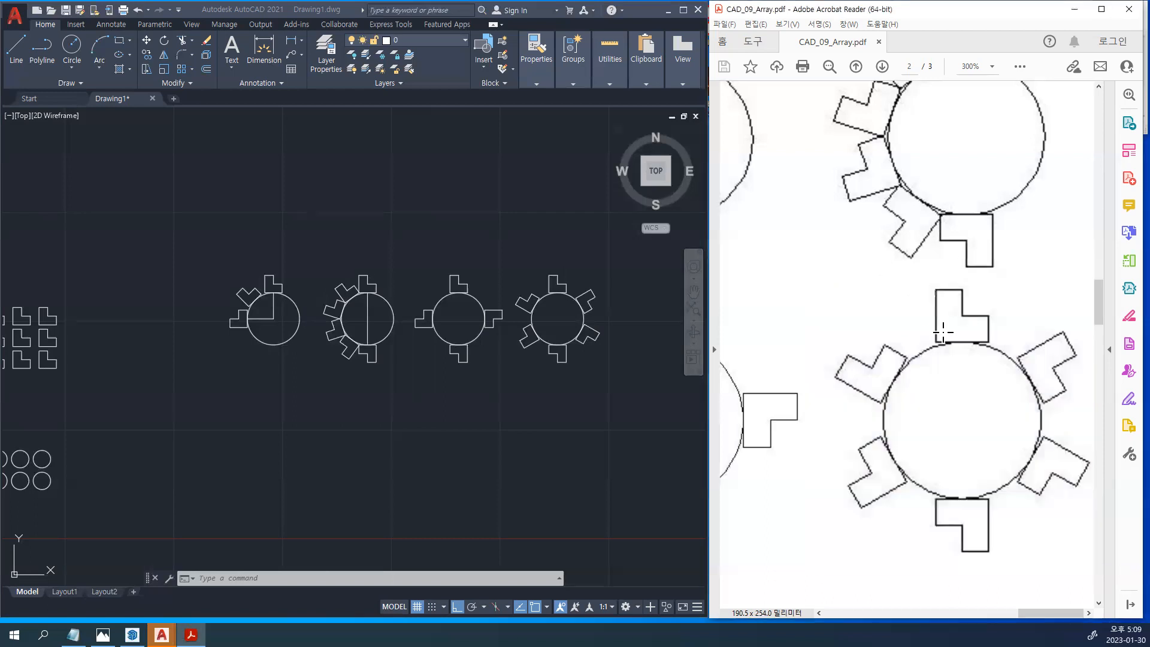
ctrl+scroll(952, 320, down, 1)
ctrl+scroll(952, 320, down, 2)
scroll(952, 334, down, 1)
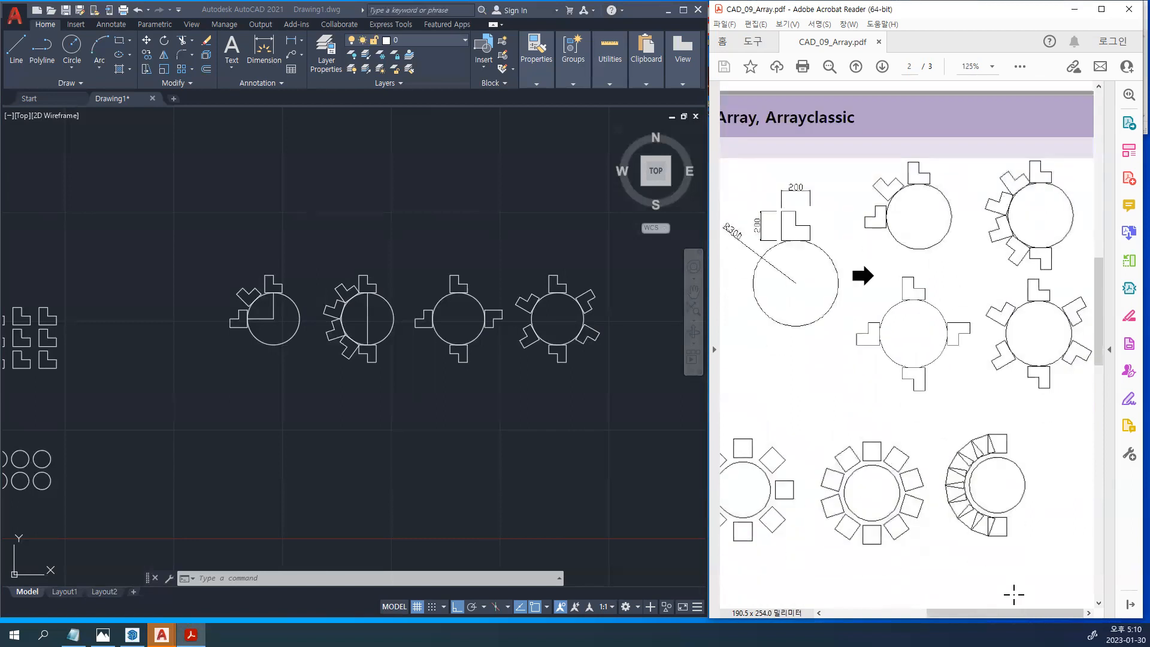
drag(1025, 614, 963, 599)
ctrl+scroll(964, 508, down, 1)
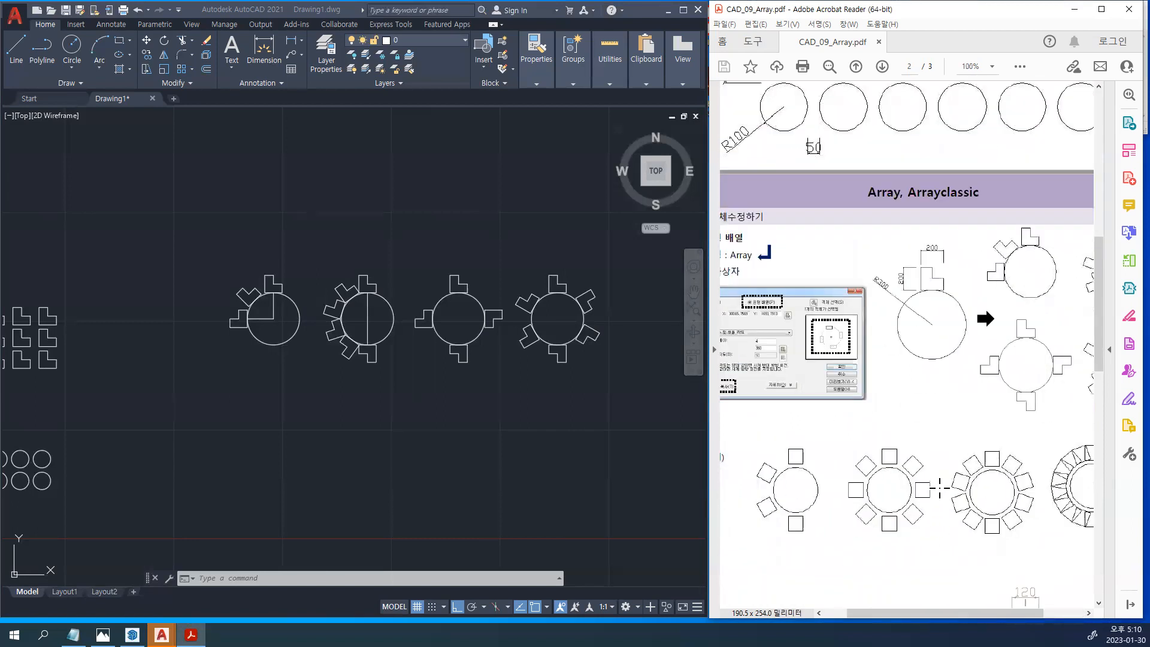
click(1101, 9)
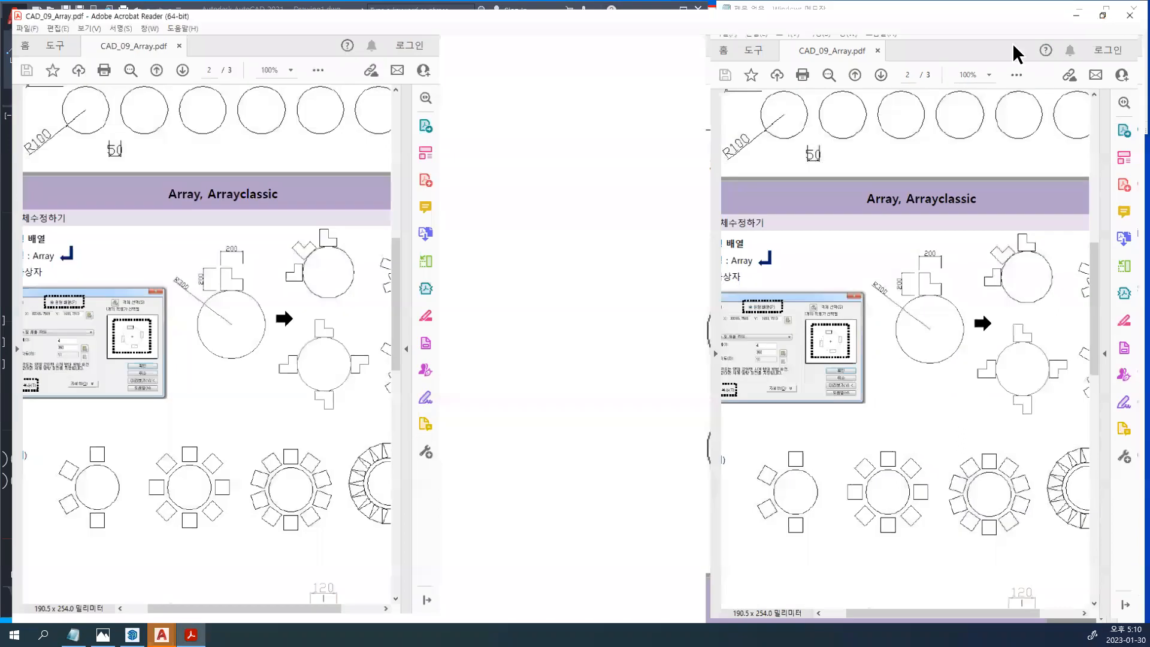
ctrl+scroll(656, 567, up, 3)
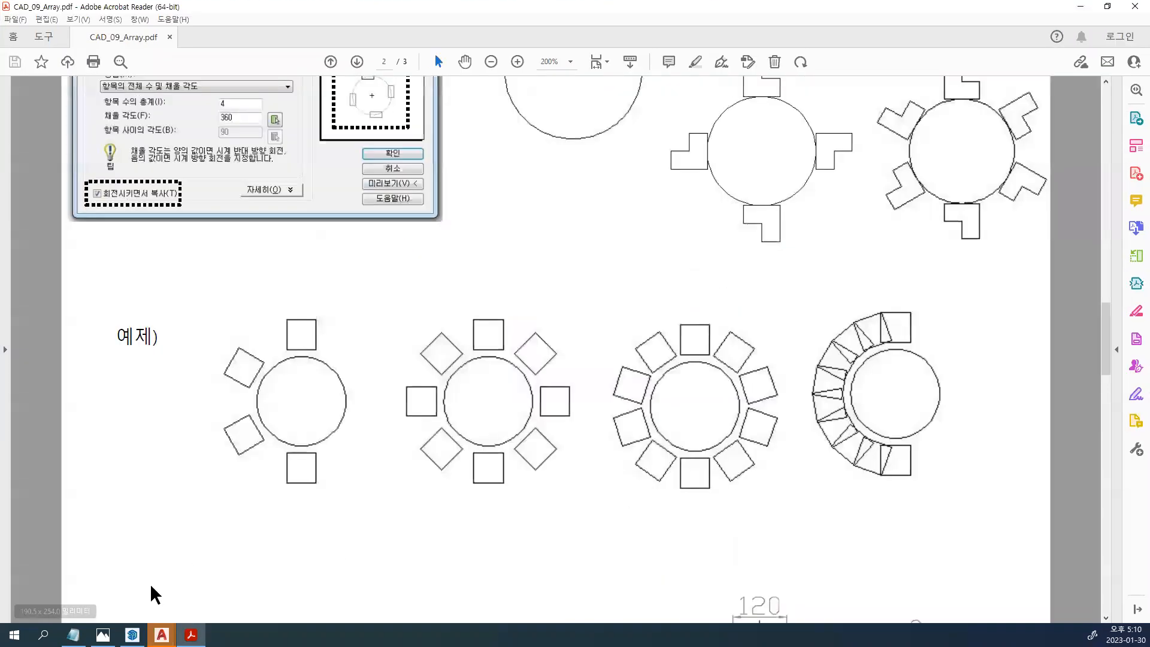
Switch to Notepad, place its window above the PDF's example figures and note the circle radius as "R 100"
click(73, 635)
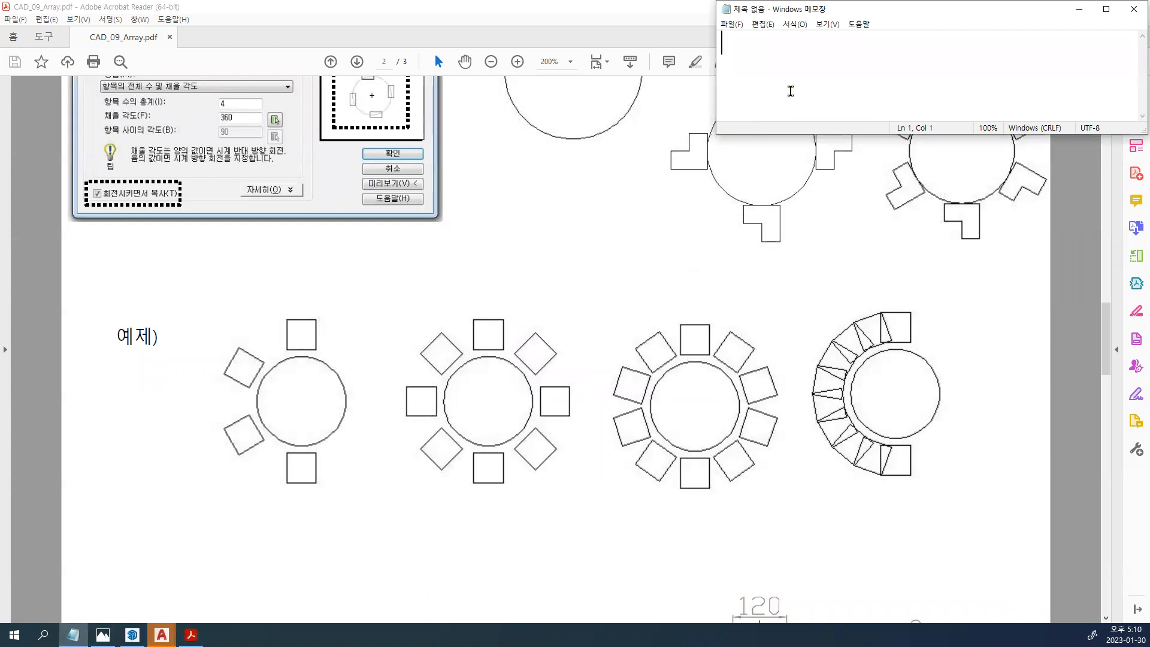
text(ㄲ)
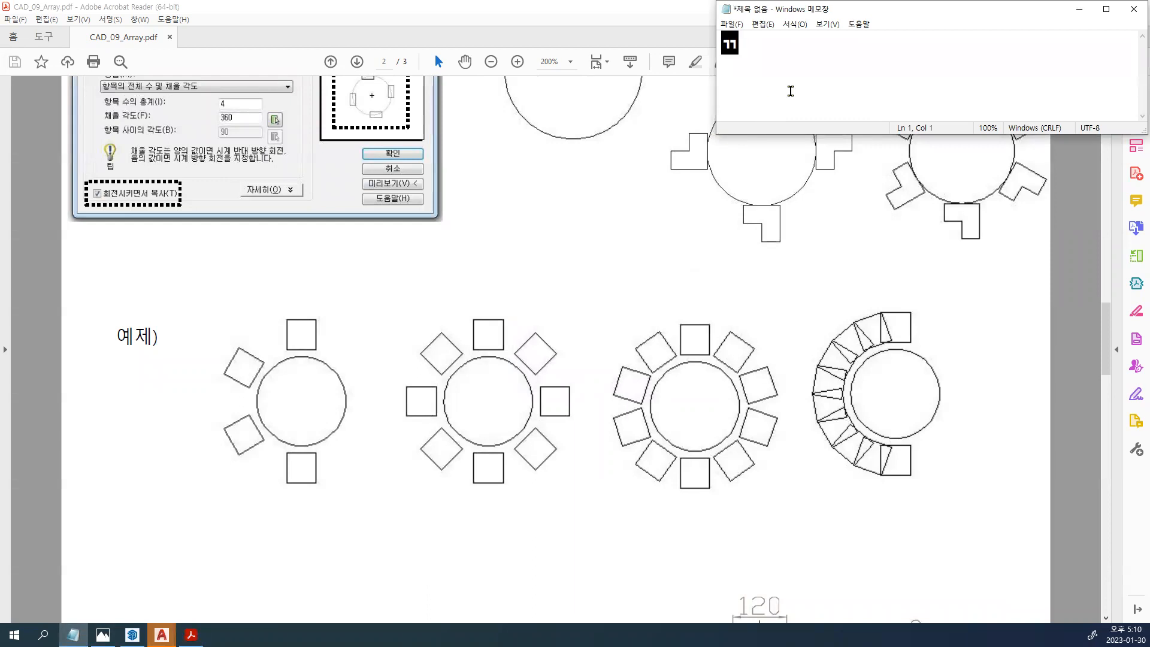
key(BackSpace)
text(R)
drag(831, 14, 270, 167)
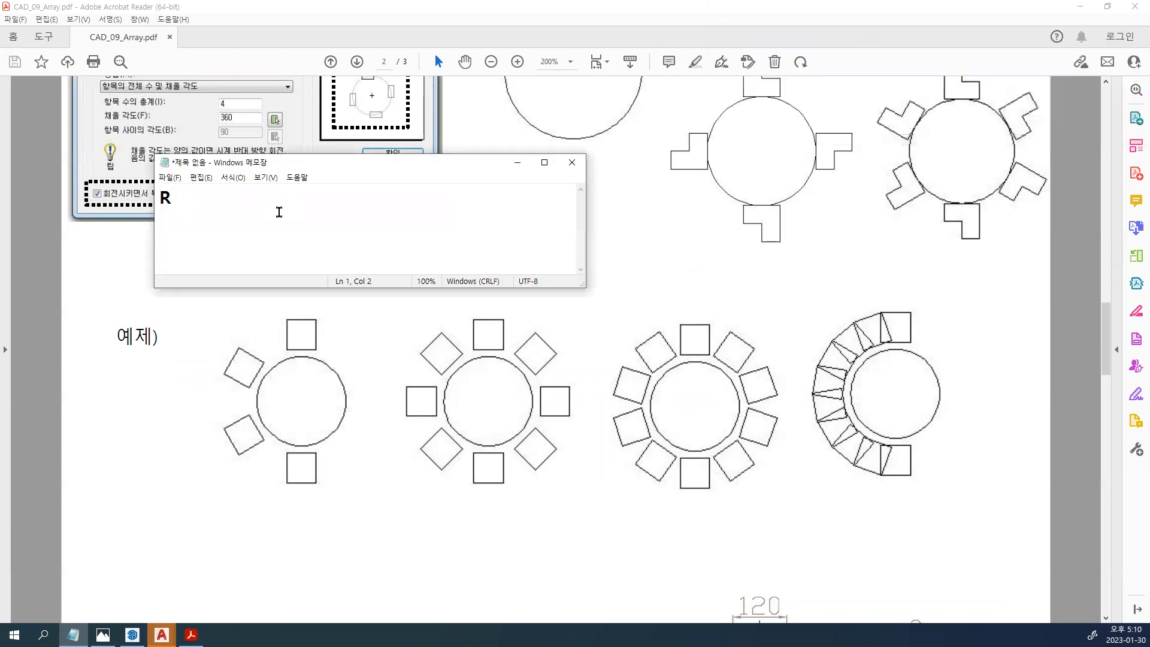
text(100)
key(Return)
Add the square size as "REC 70*70" and the gap as "사이간격 15" on separate lines of the note
text(REC)
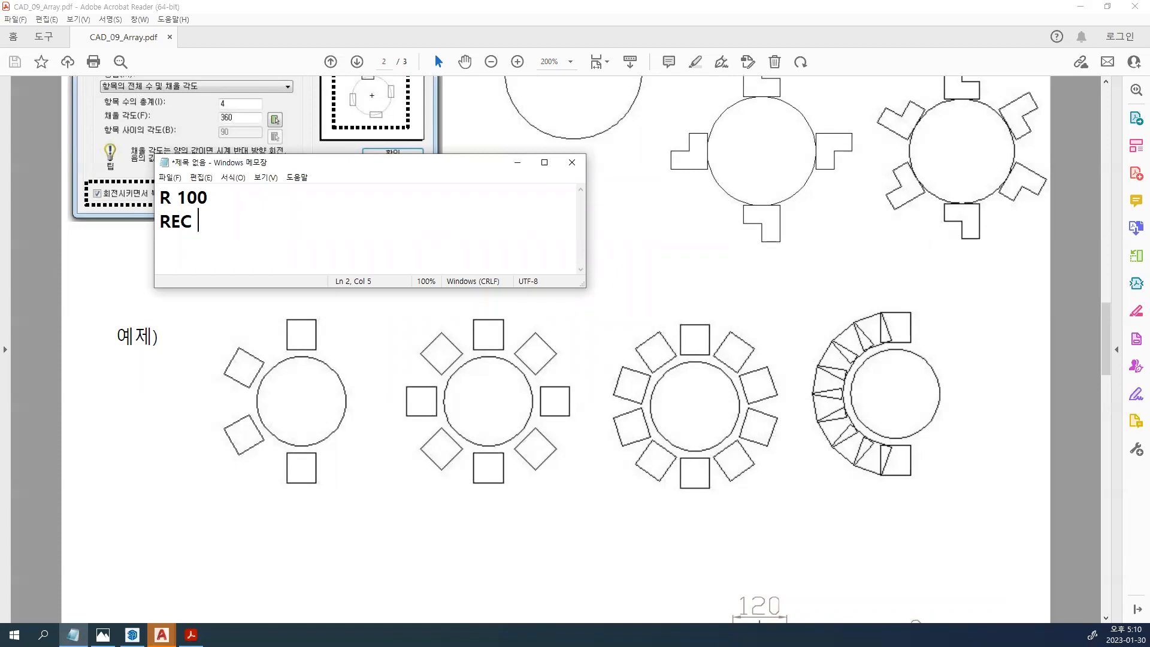
text(70*5)
key(BackSpace)
text(70)
key(Return)
text(사익)
text(간격)
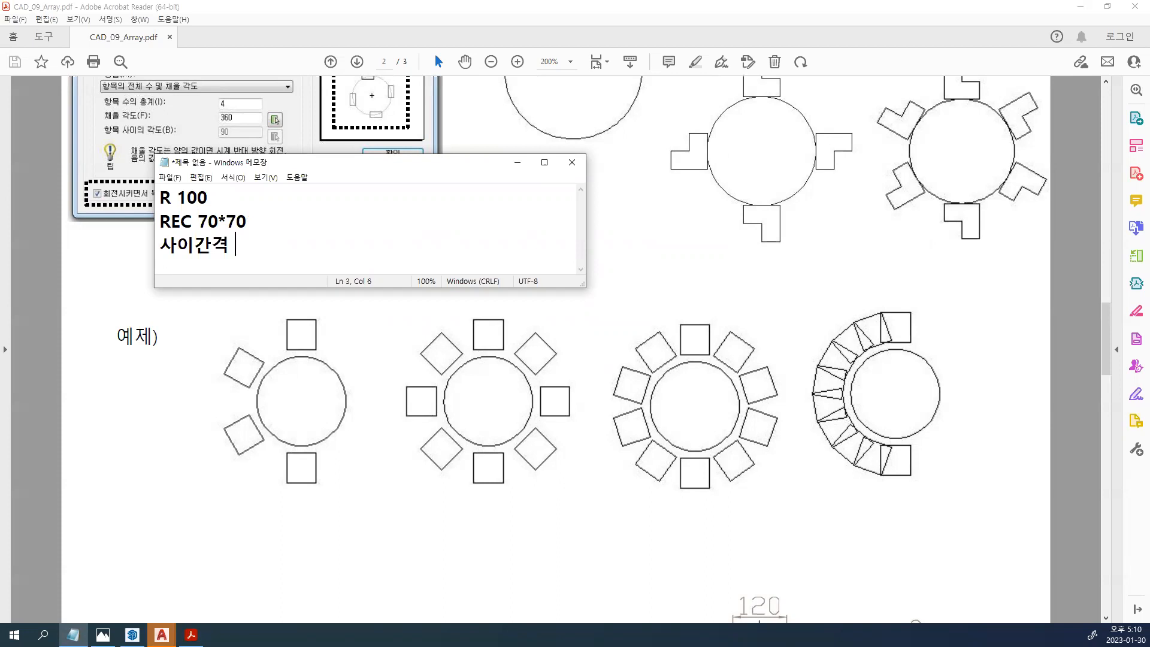
text(15)
Enlarge the Notepad window above the example figures and highlight each of the three dimension lines in turn
drag(582, 282, 1025, 294)
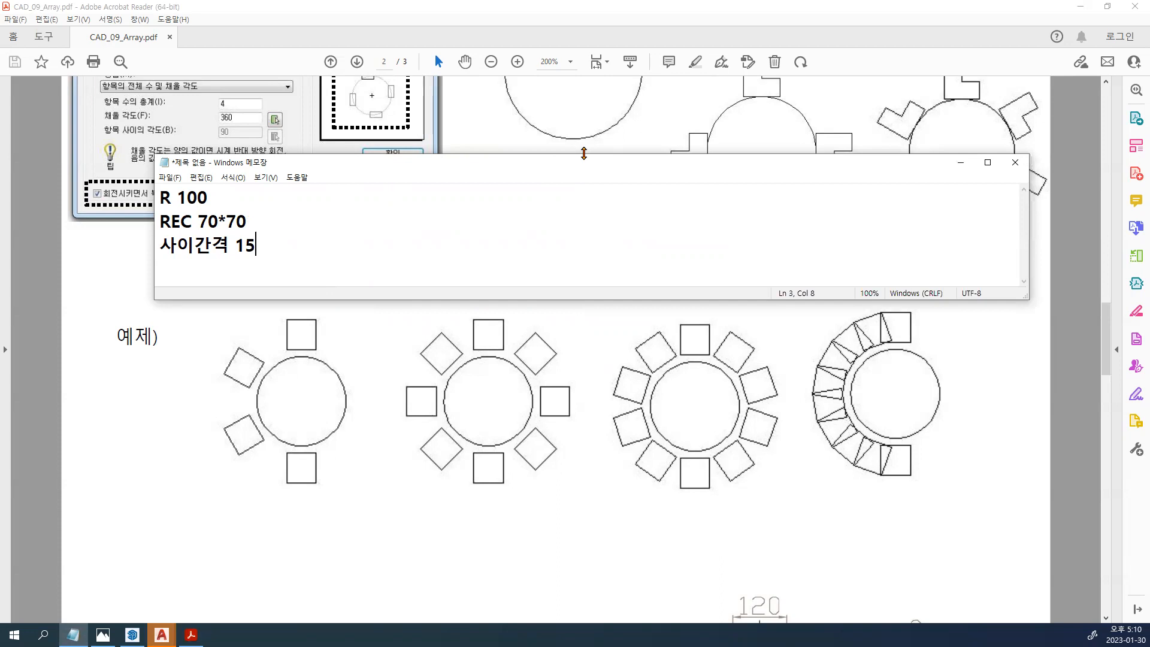
drag(584, 153, 593, 71)
drag(210, 115, 158, 116)
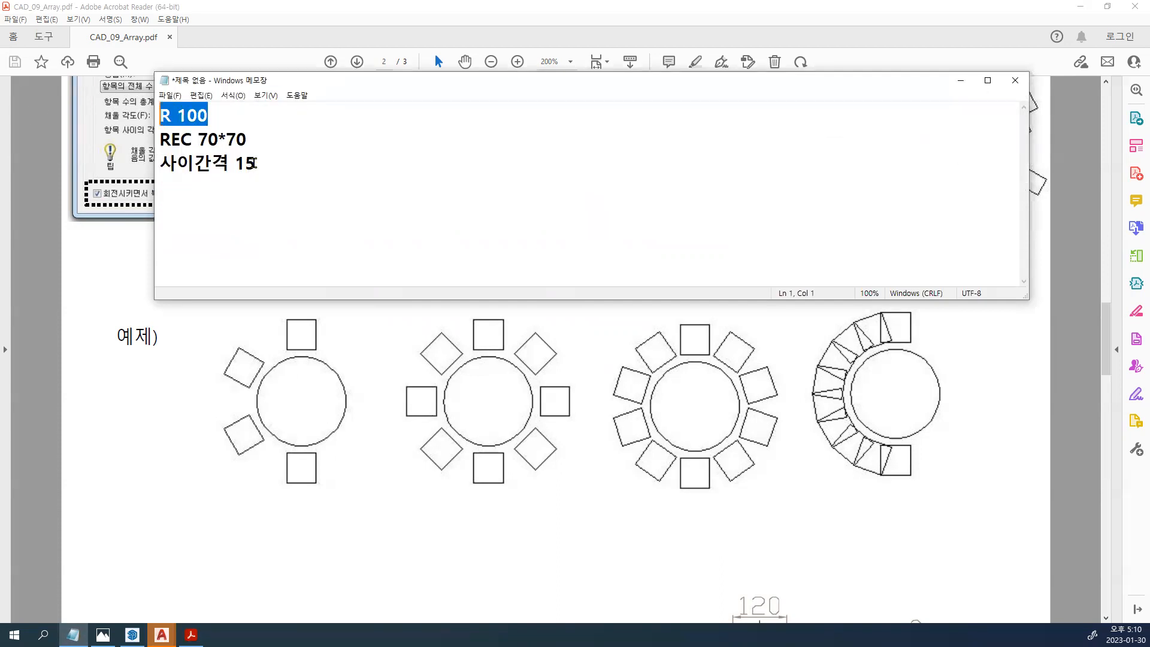
drag(264, 143, 87, 129)
drag(332, 182, 146, 152)
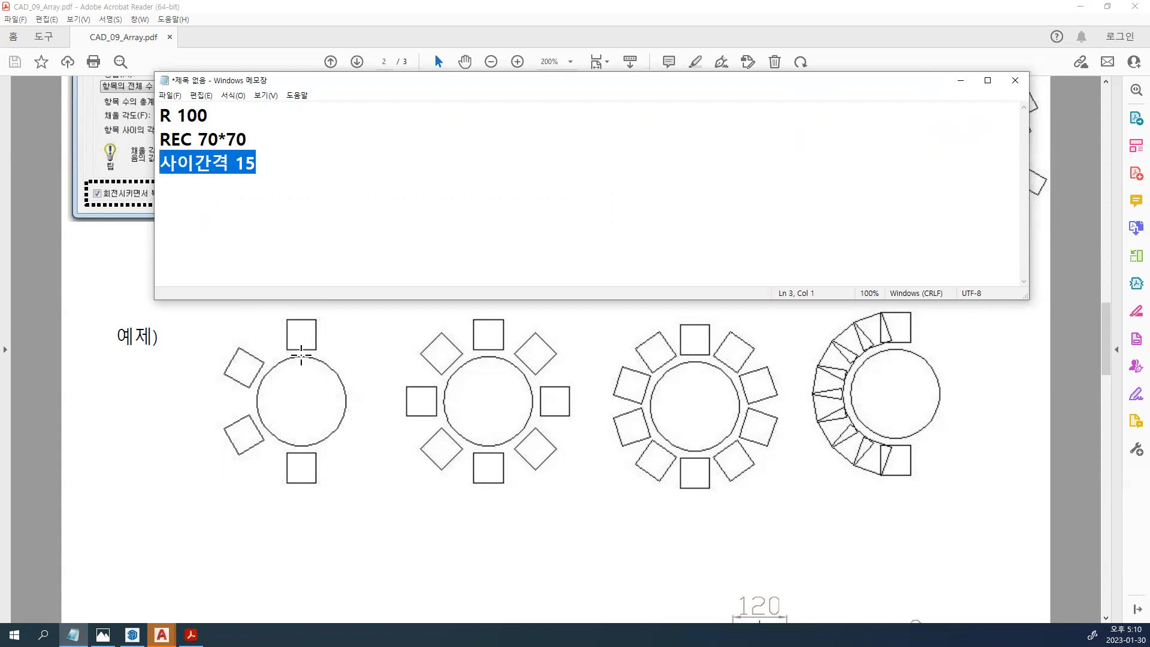
click(322, 172)
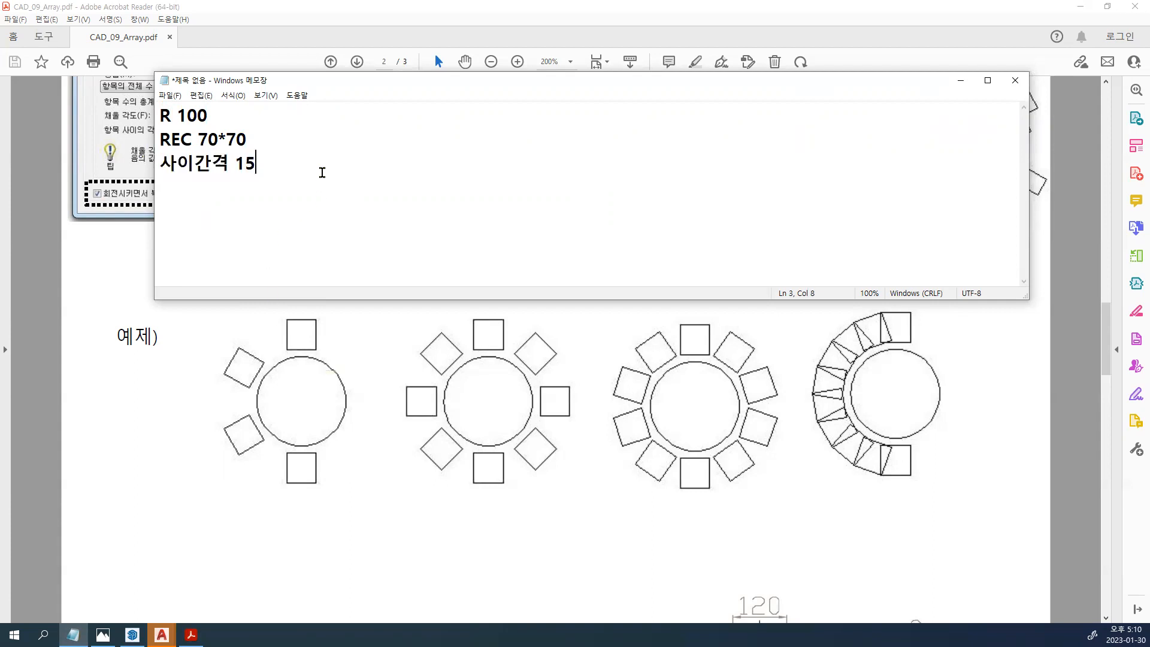
Write "Polar array" in the note beneath the dimensions, separated from them by a blank line
key(Return)
key(Return)
text(Pola array)
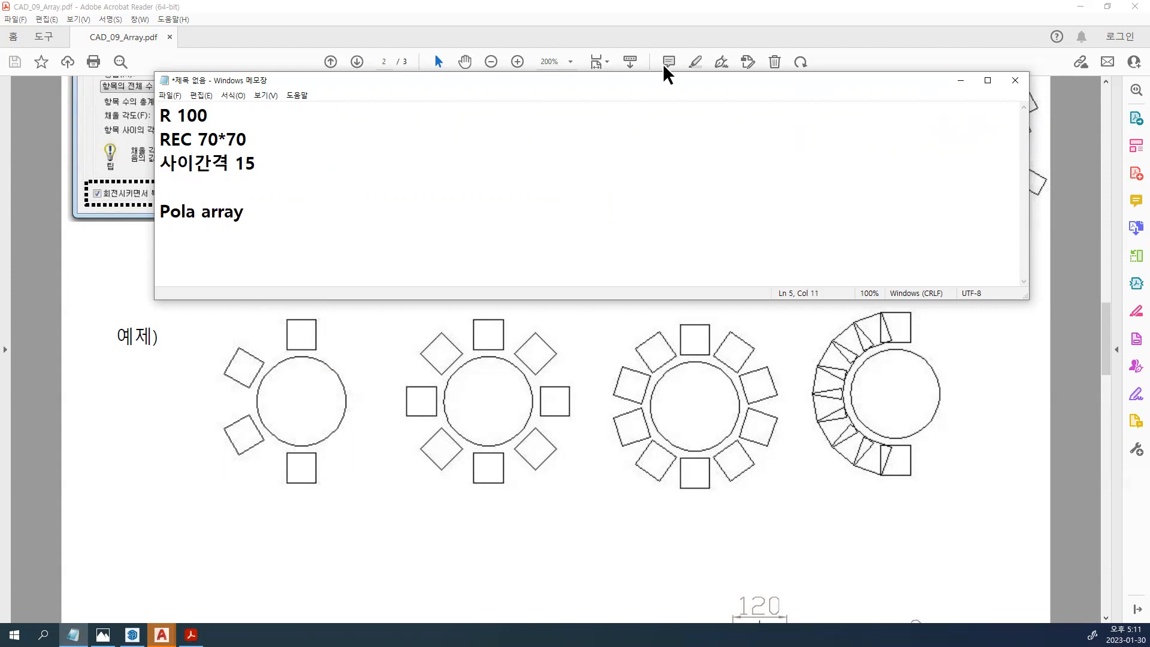
key(alt+Tab)
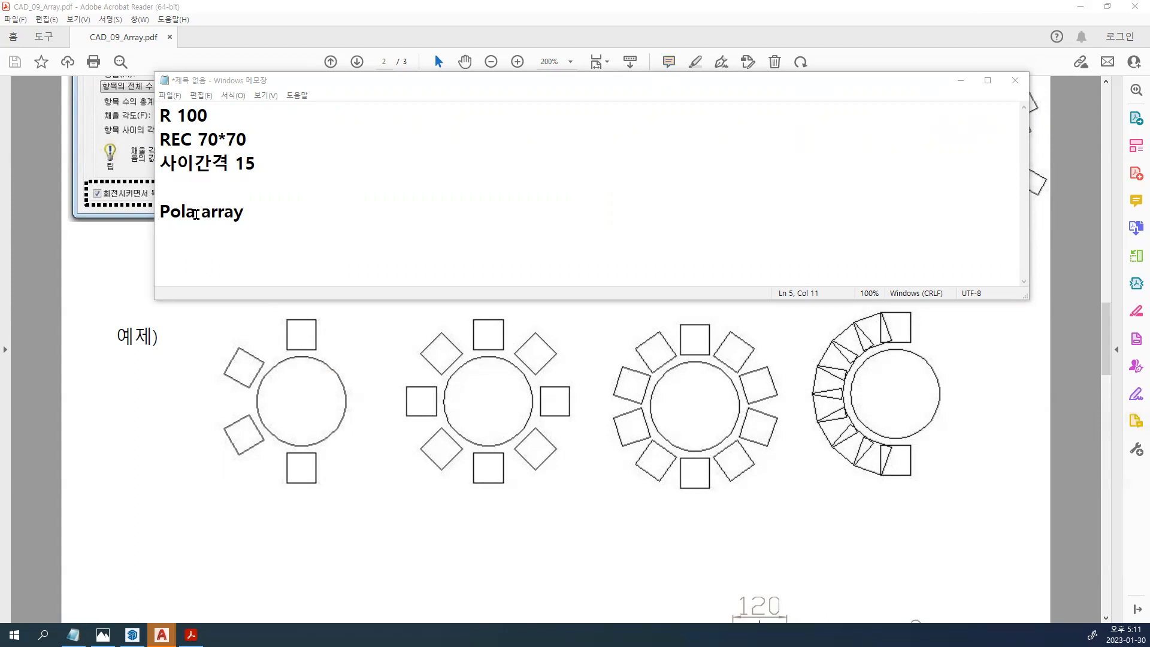
click(196, 216)
text(r)
key(End)
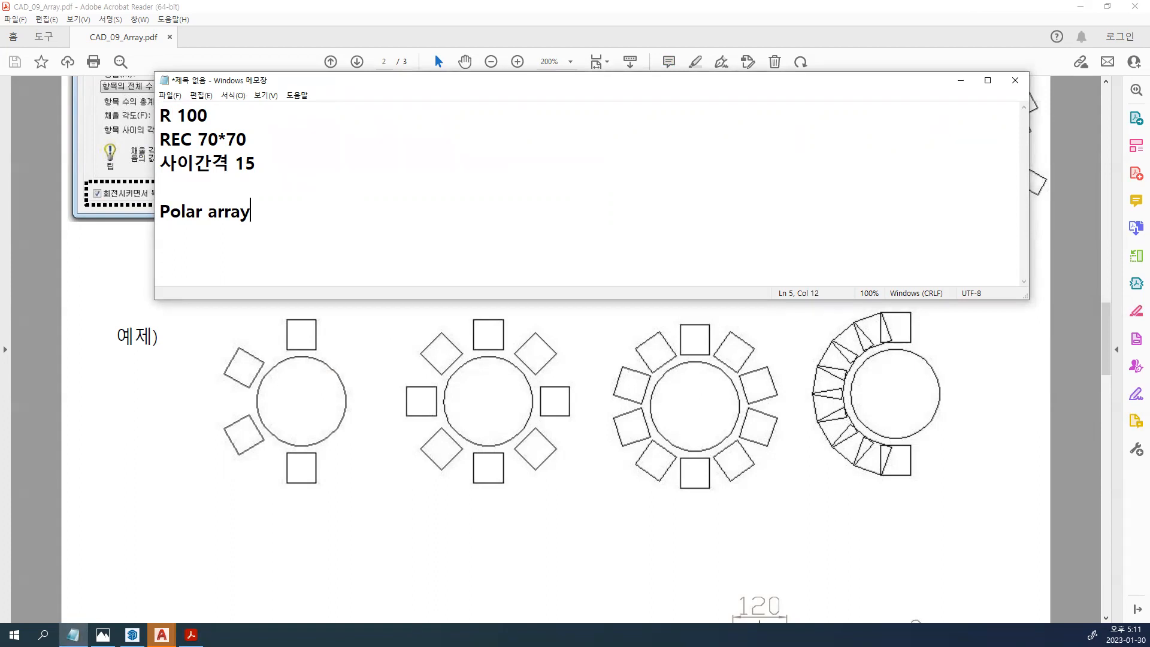
key(alt+Tab)
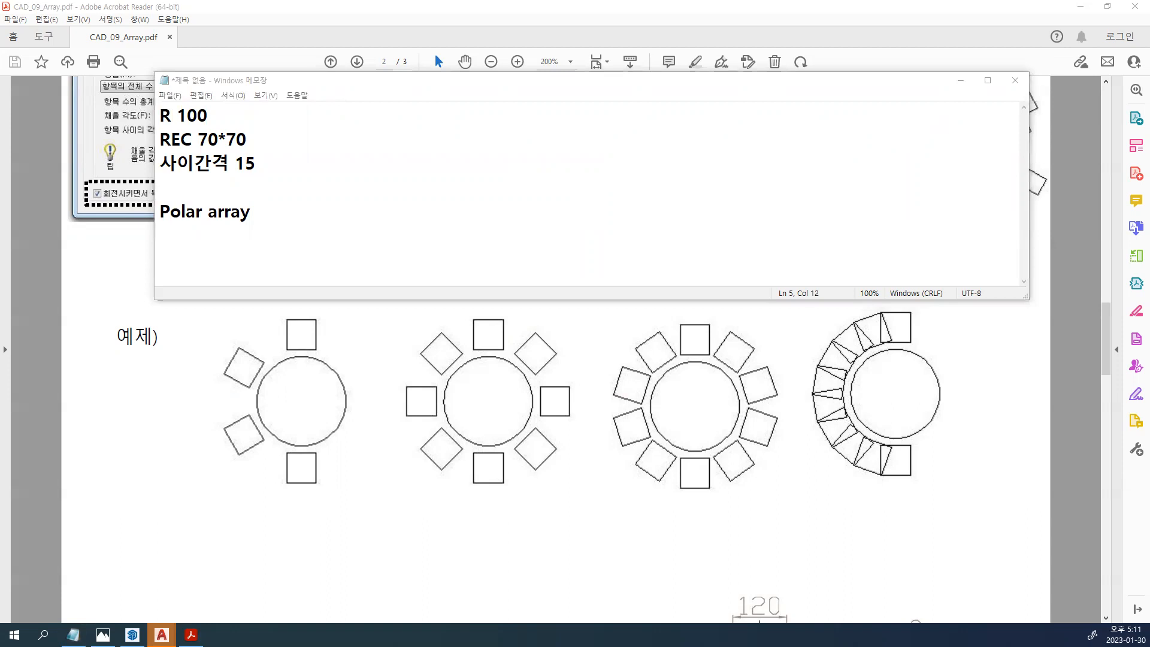